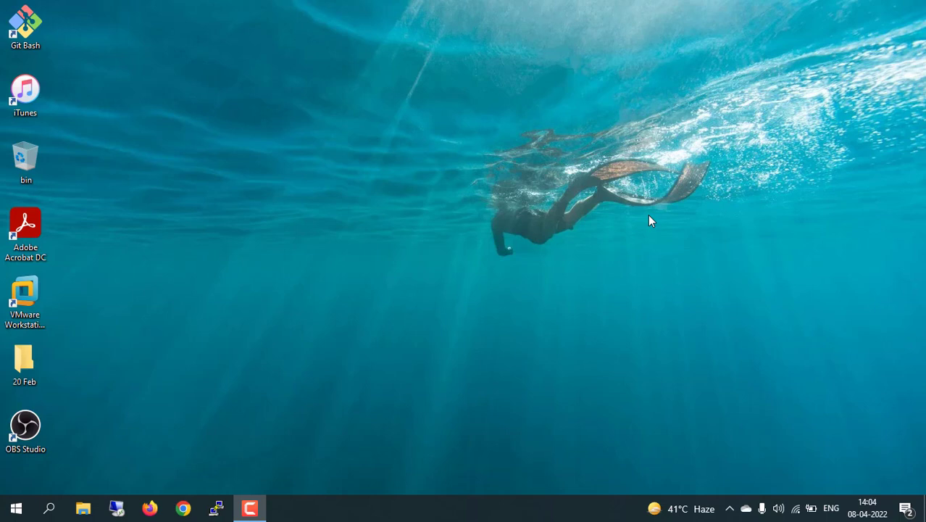
Launch Notepad from the Run prompt and maximize its window
{"action": "key", "text": "super+r"}
{"action": "type", "text": "notepad"}
{"action": "key", "text": "Return"}
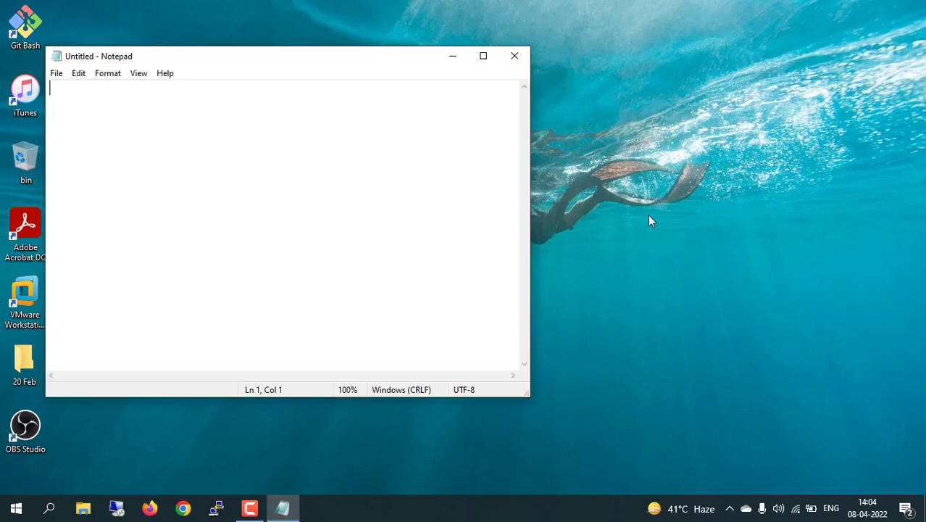
{"action": "left_click", "coordinate": [483, 56]}
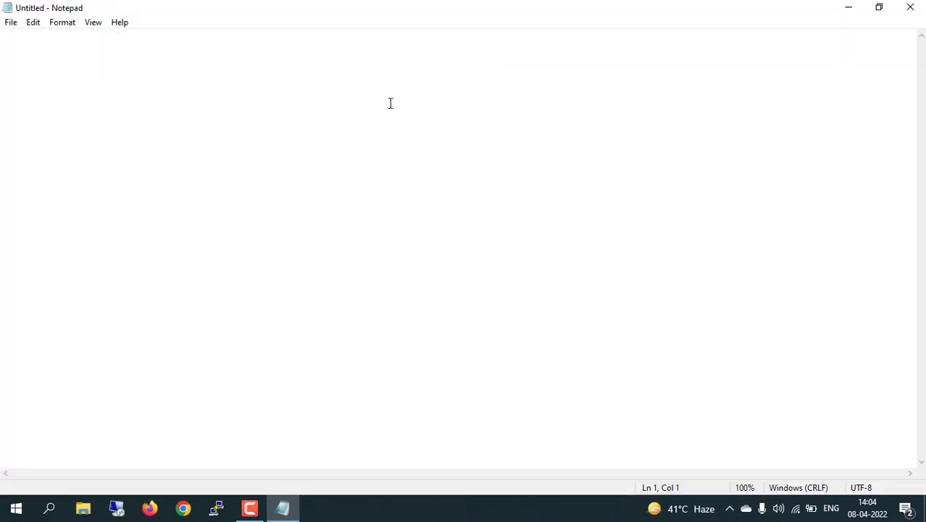
Type '3 virtual machin in same virtual network or 3 differenet subnet' and start the list with '1. Centeral subnet'
{"action": "type", "text": "3 "}
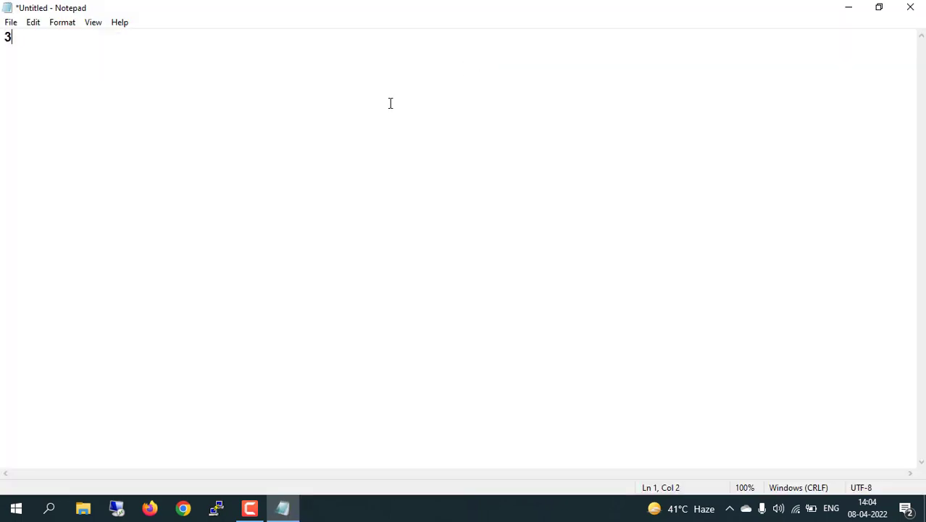
{"action": "type", "text": "virtual machin "}
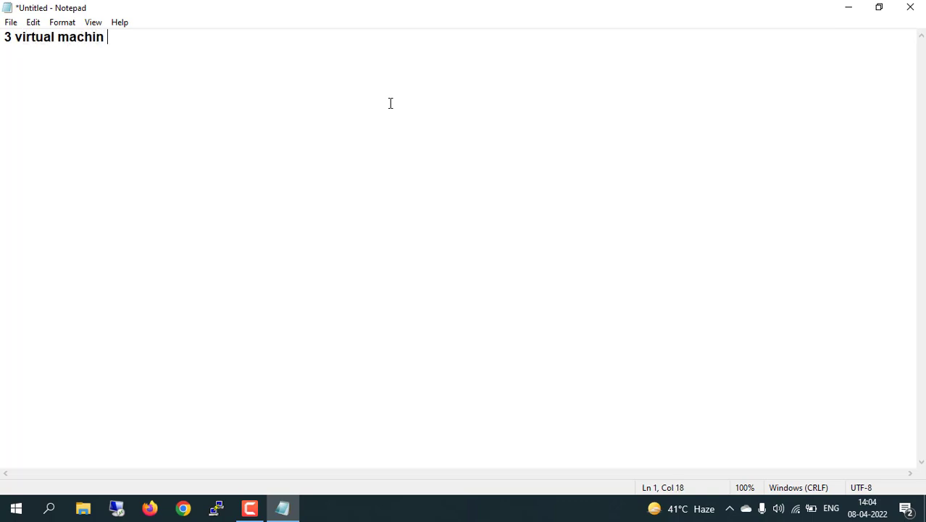
{"action": "type", "text": "same"}
{"action": "key", "text": "BackSpace"}
{"action": "key", "text": "BackSpace"}
{"action": "key", "text": "BackSpace"}
{"action": "key", "text": "BackSpace"}
{"action": "key", "text": "BackSpace"}
{"action": "type", "text": "in same n"}
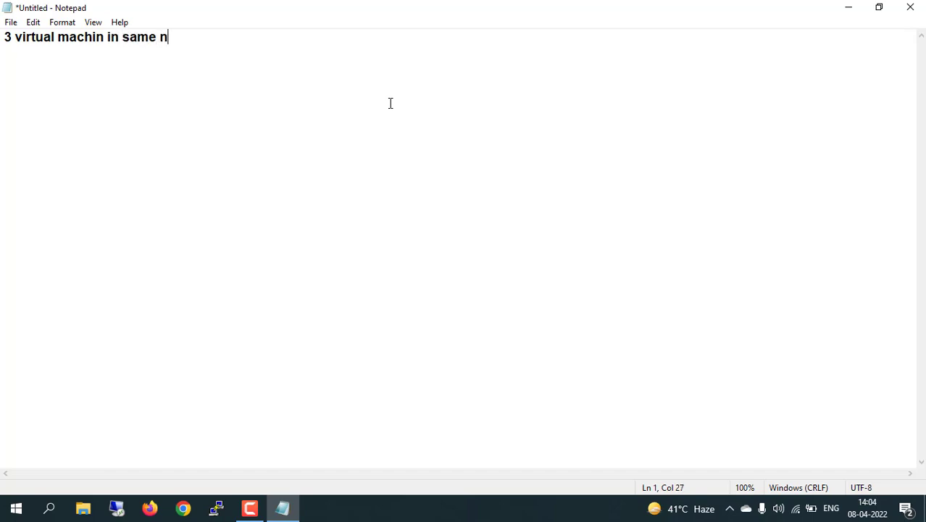
{"action": "type", "text": "etwork or "}
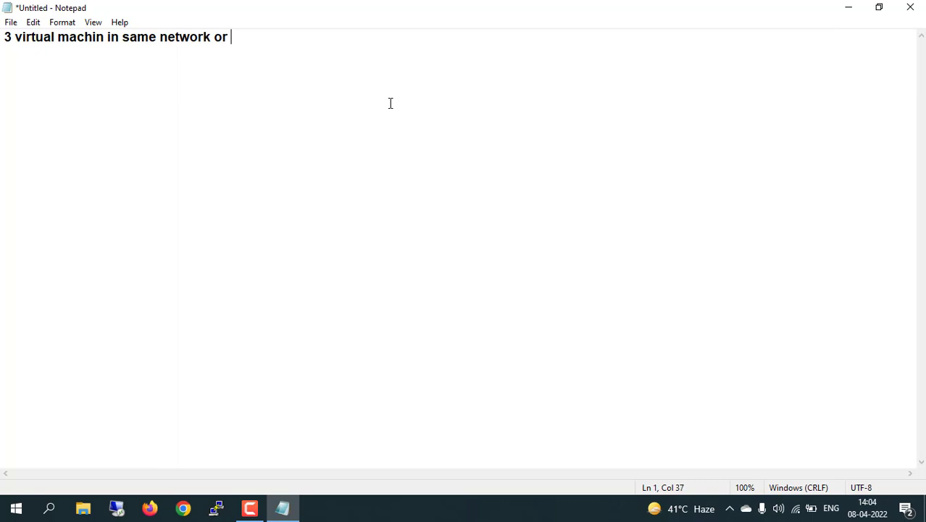
{"action": "type", "text": "3 differenet"}
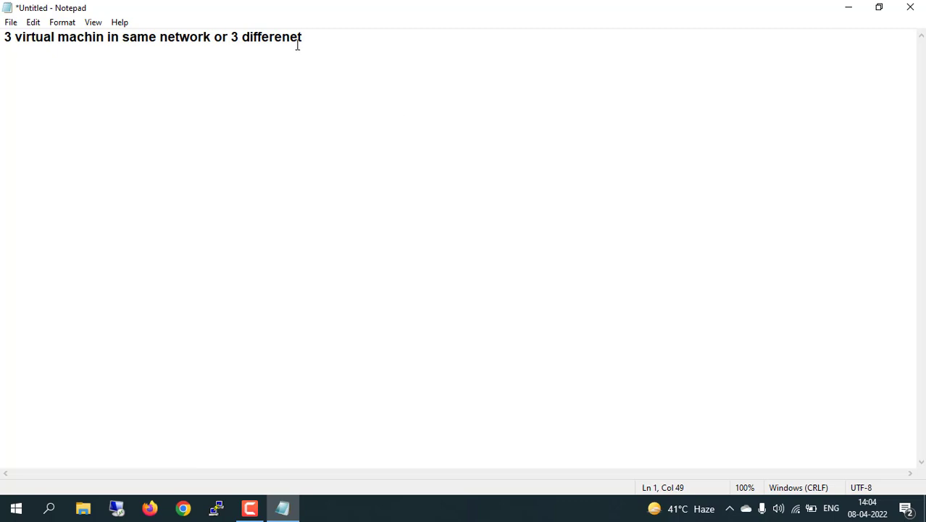
{"action": "type", "text": "virtual"}
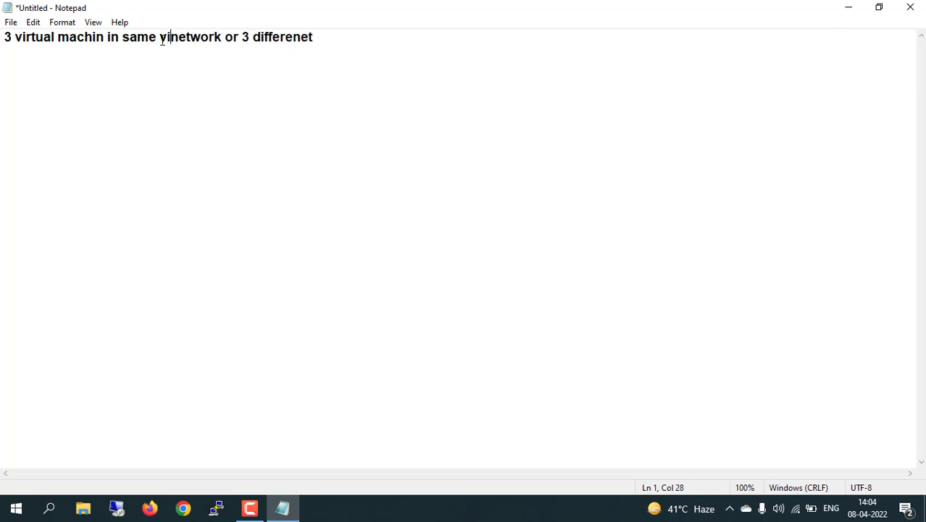
{"action": "left_click", "coordinate": [291, 36]}
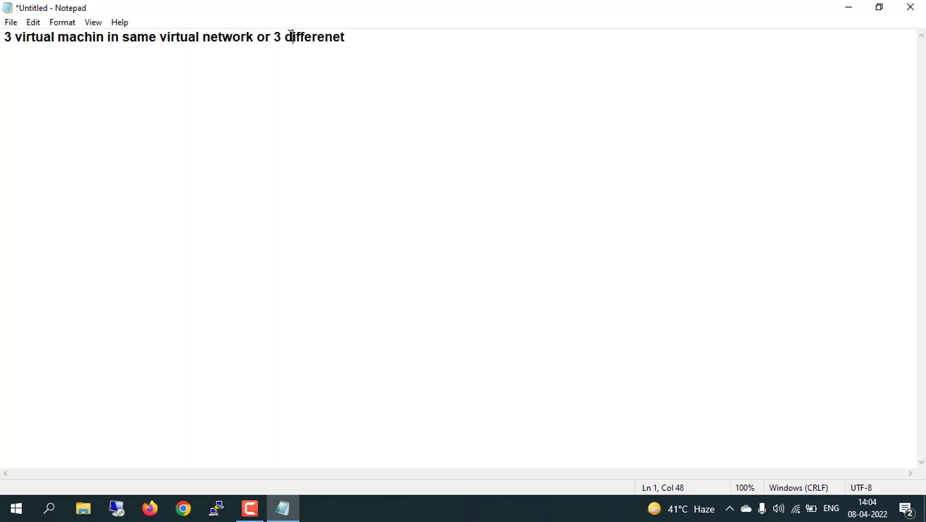
{"action": "left_click", "coordinate": [366, 35]}
{"action": "type", "text": "subnet"}
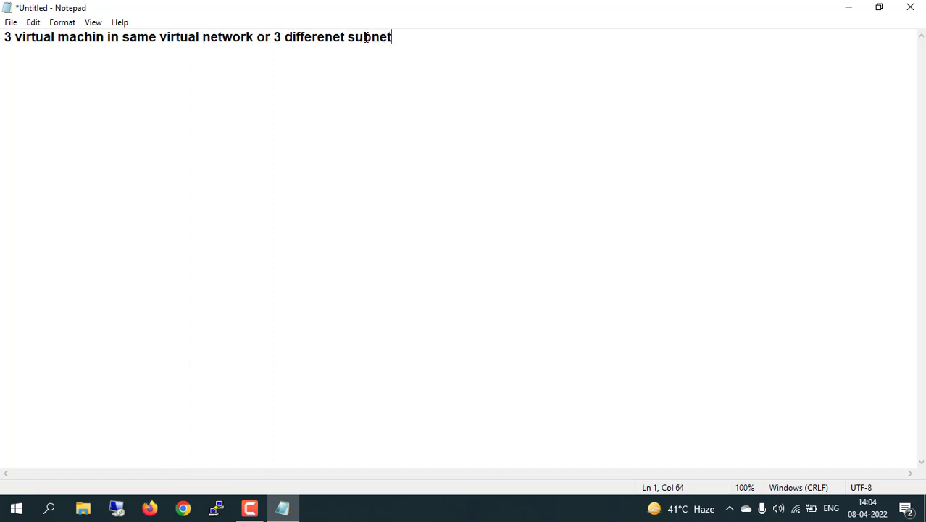
{"action": "key", "text": "Return"}
{"action": "key", "text": "Return"}
{"action": "type", "text": "1. Centeral"}
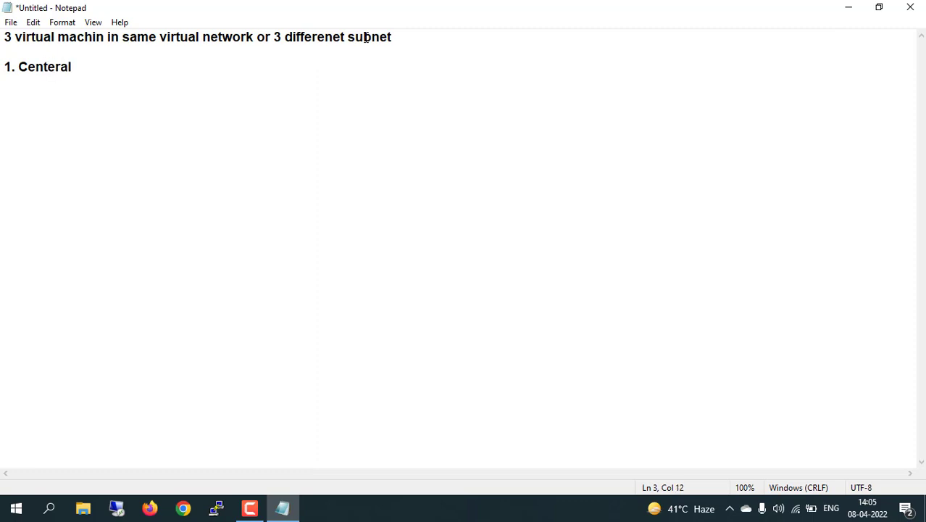
{"action": "type", "text": " subnet"}
Add list items '2. subnet A' and '3. SubnetB'
{"action": "key", "text": "Return"}
{"action": "type", "text": "2. subne"}
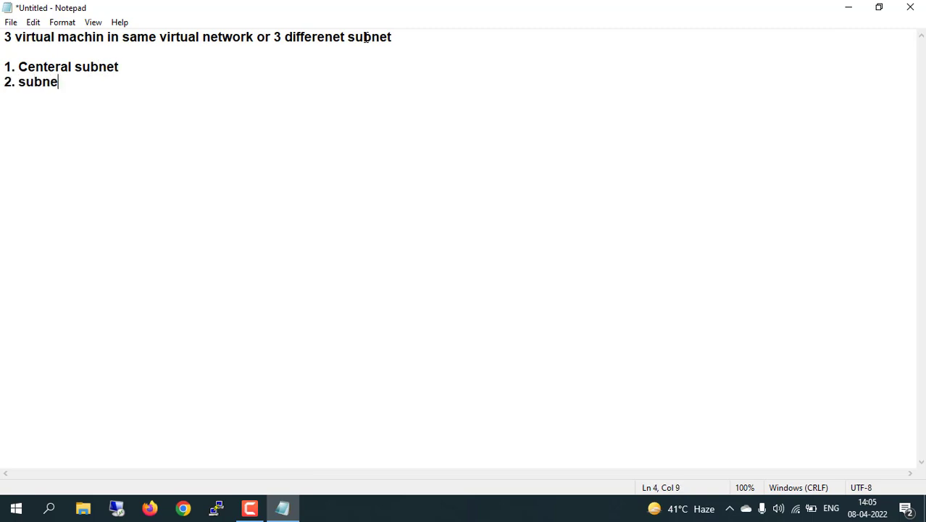
{"action": "type", "text": "t A"}
{"action": "key", "text": "Return"}
{"action": "type", "text": "3. Subnet"}
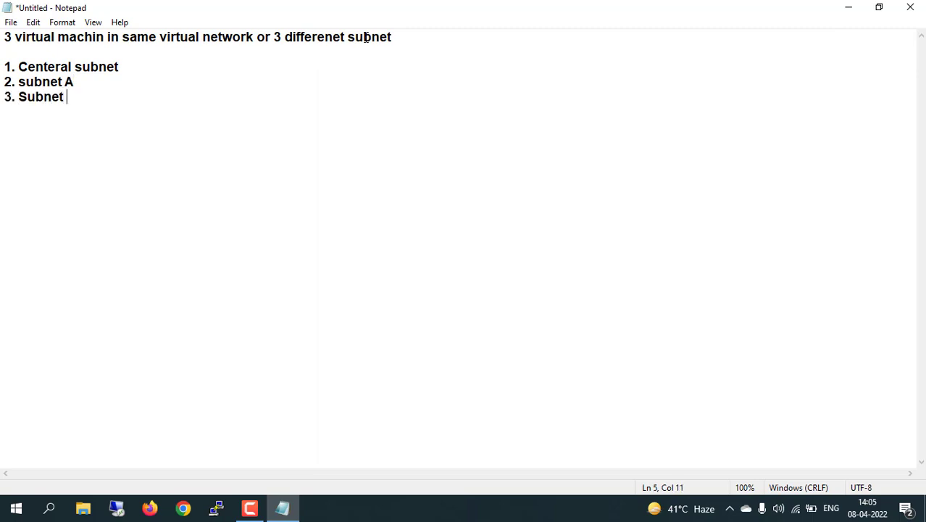
{"action": "key", "text": "BackSpace"}
{"action": "type", "text": "B"}
Append VM names '- centeralvm', '- subneta-vm' and '- subnetb-vm' to the three subnet lines
{"action": "left_click", "coordinate": [139, 70]}
{"action": "type", "text": "- centeralvm"}
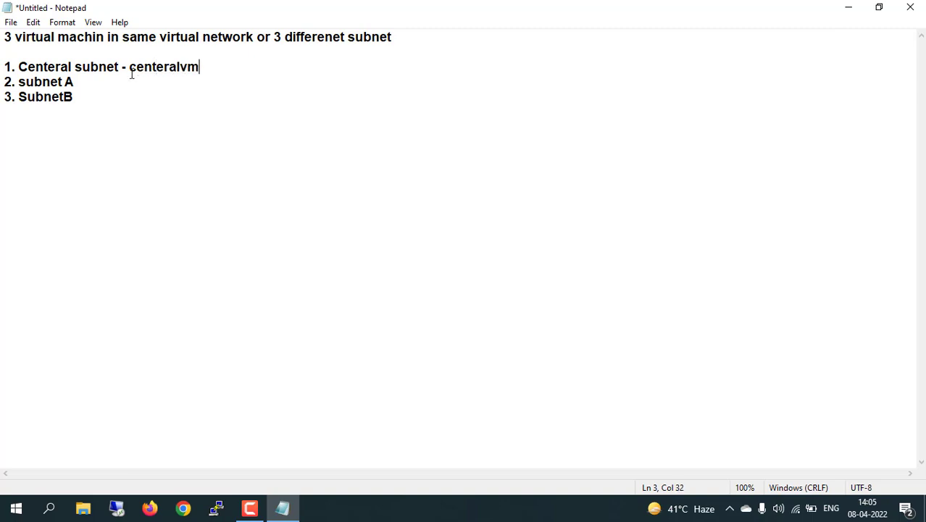
{"action": "left_click", "coordinate": [128, 87]}
{"action": "type", "text": "- subneta-vm"}
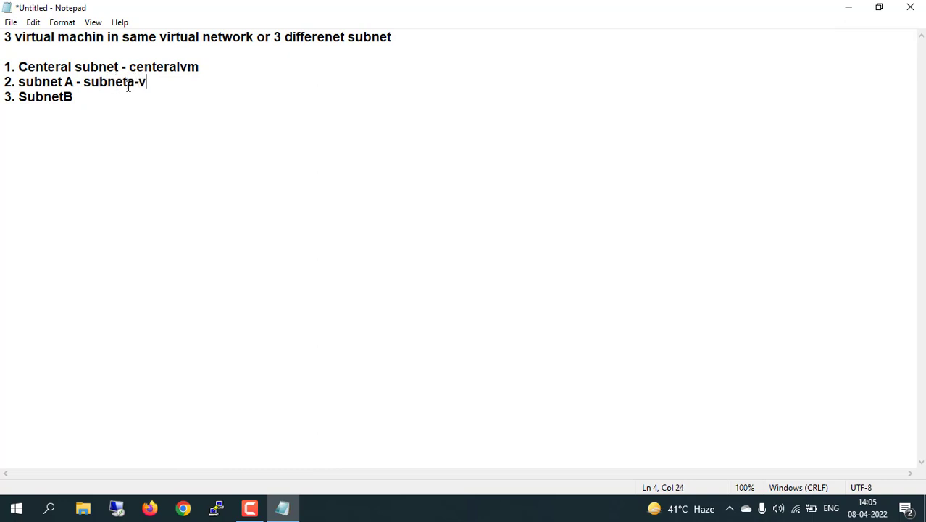
{"action": "left_click", "coordinate": [128, 98]}
{"action": "type", "text": "- subnet"}
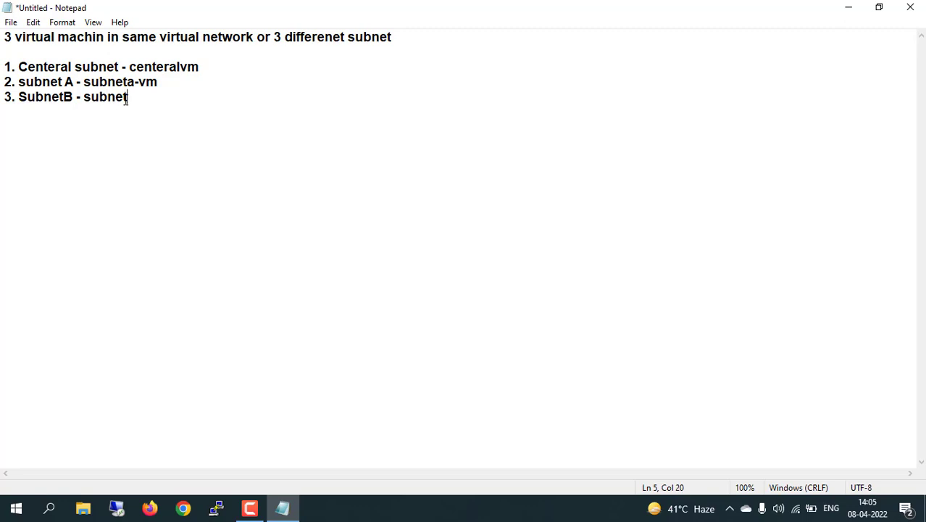
{"action": "type", "text": "b-vm"}
Add the line 'next step - install web server in sbunetb-vm' and return to the browser
{"action": "key", "text": "Return"}
{"action": "key", "text": "Return"}
{"action": "type", "text": "."}
{"action": "key", "text": "BackSpace"}
{"action": "type", "text": "next"}
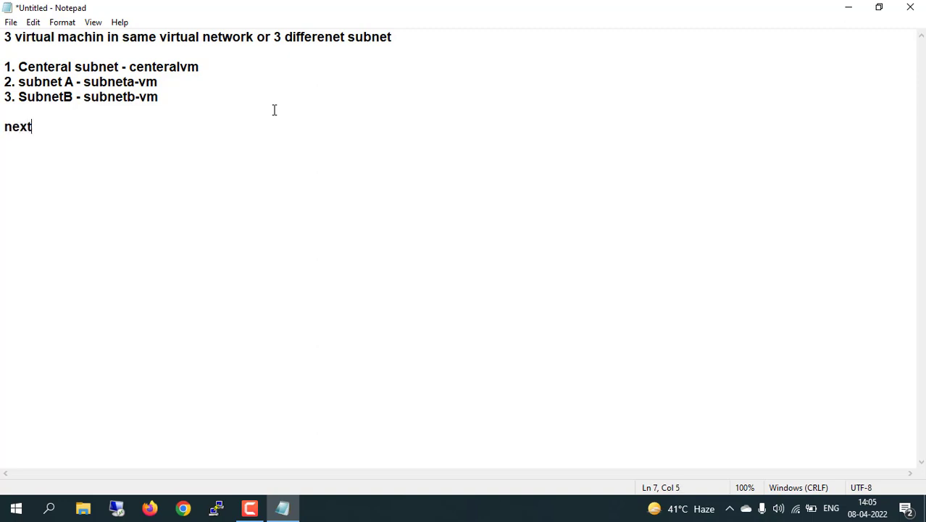
{"action": "type", "text": " step -"}
{"action": "type", "text": "install "}
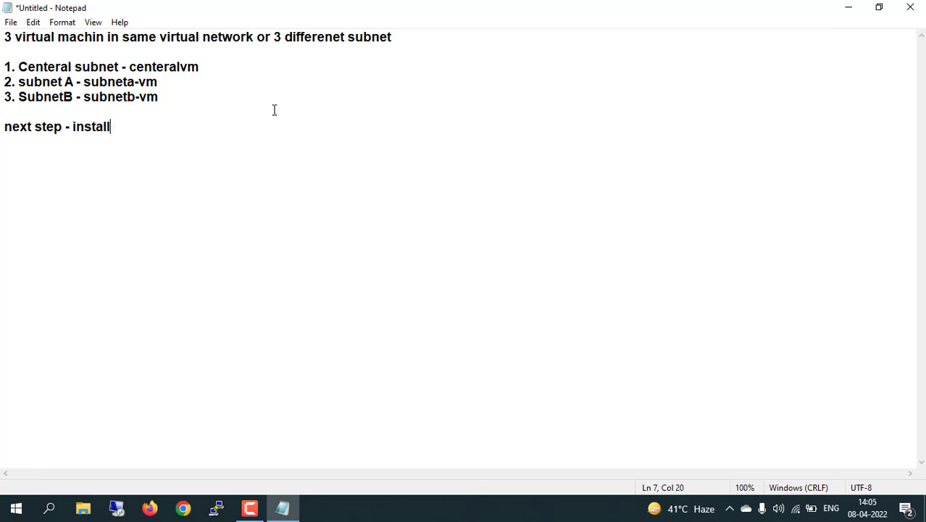
{"action": "type", "text": "web server in sbun"}
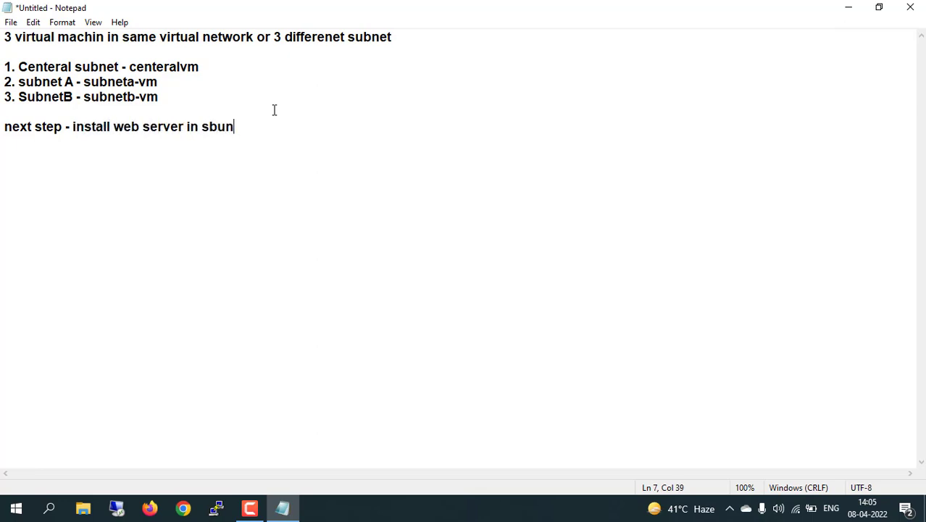
{"action": "type", "text": "etb-vm"}
{"action": "left_click", "coordinate": [184, 508]}
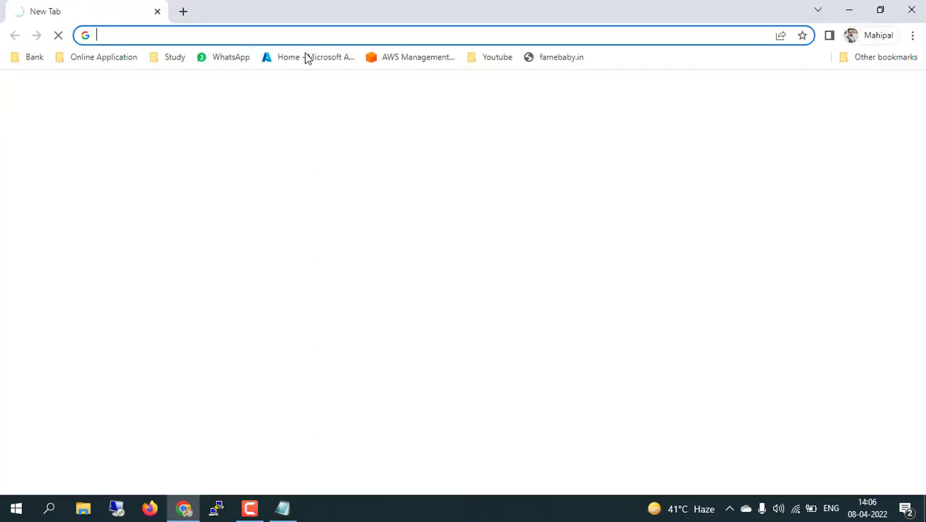
From the Azure portal home, go to Virtual machines and choose Create > Azure virtual machine
{"action": "left_click", "coordinate": [310, 58]}
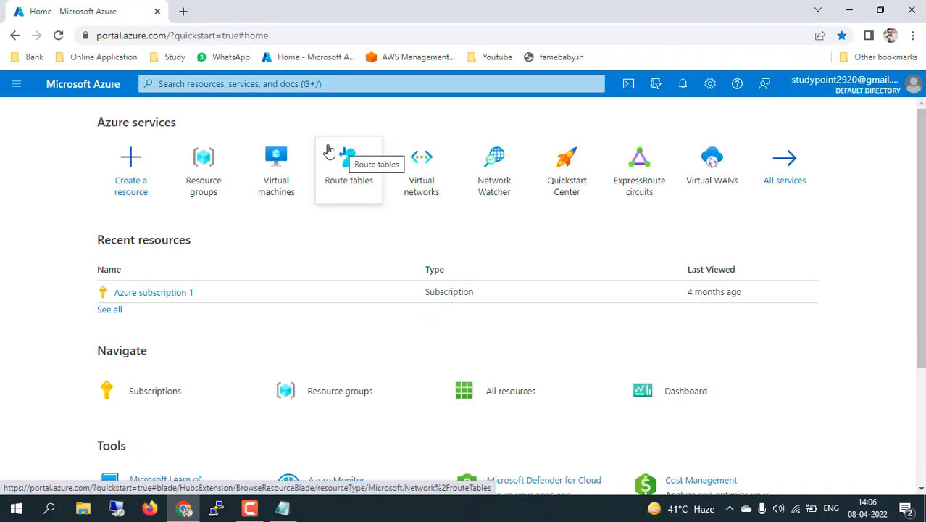
{"action": "left_click", "coordinate": [275, 174]}
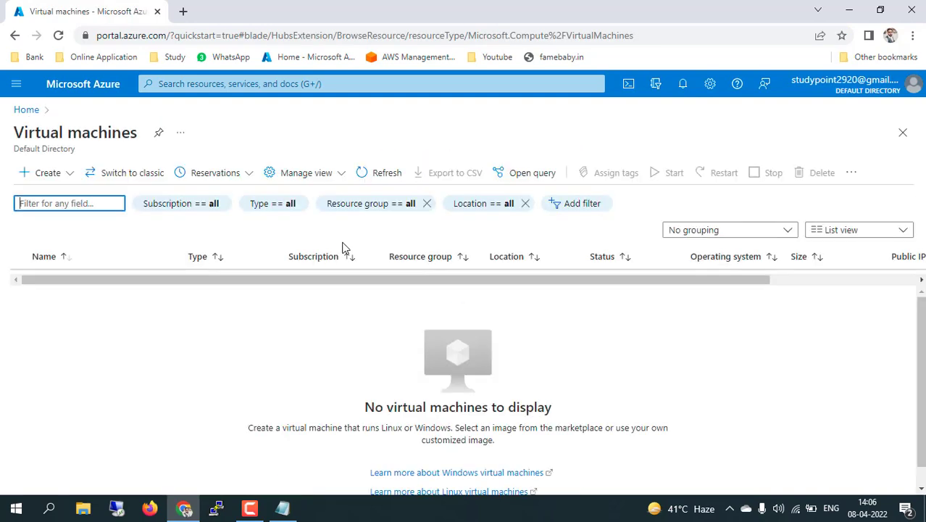
{"action": "left_click", "coordinate": [57, 175]}
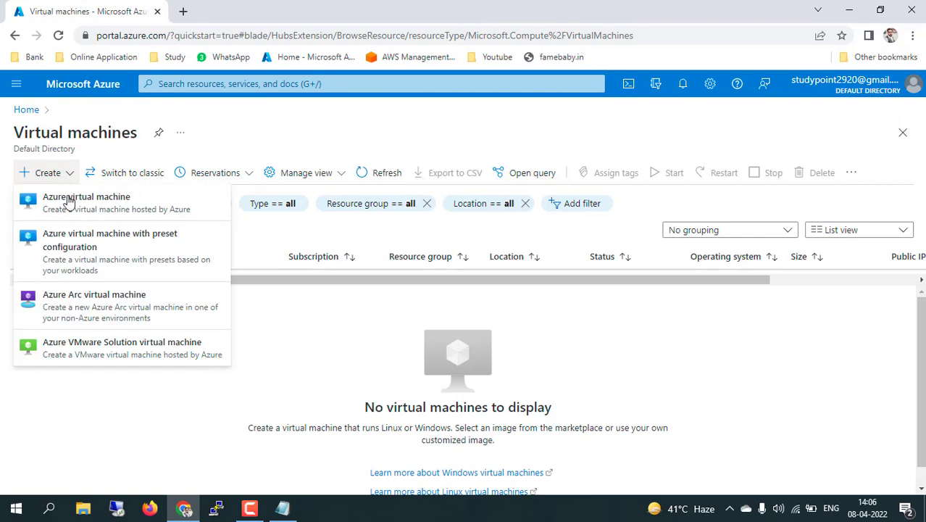
{"action": "left_click", "coordinate": [69, 201]}
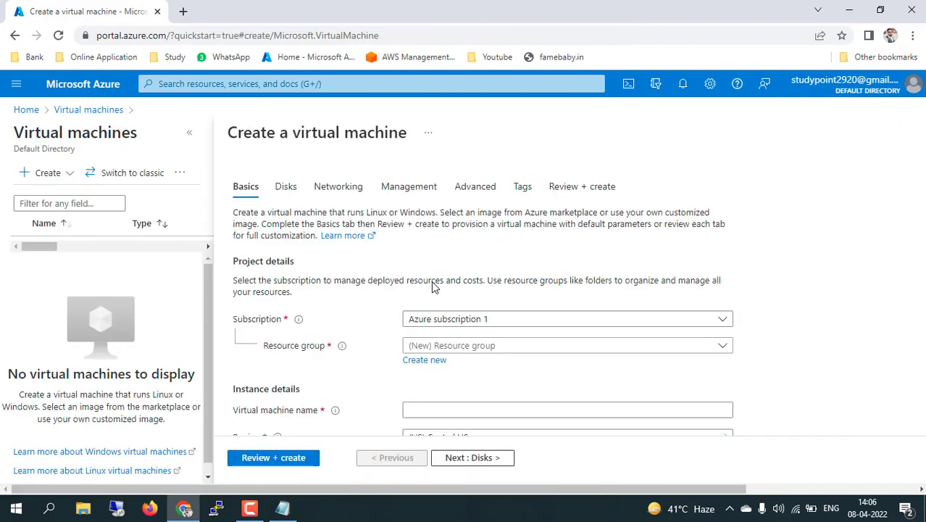
Create new resource group rg001 and name the VM centervm
{"action": "scroll", "coordinate": [492, 275], "scroll_direction": "down", "scroll_amount": 2}
{"action": "left_click", "coordinate": [427, 244]}
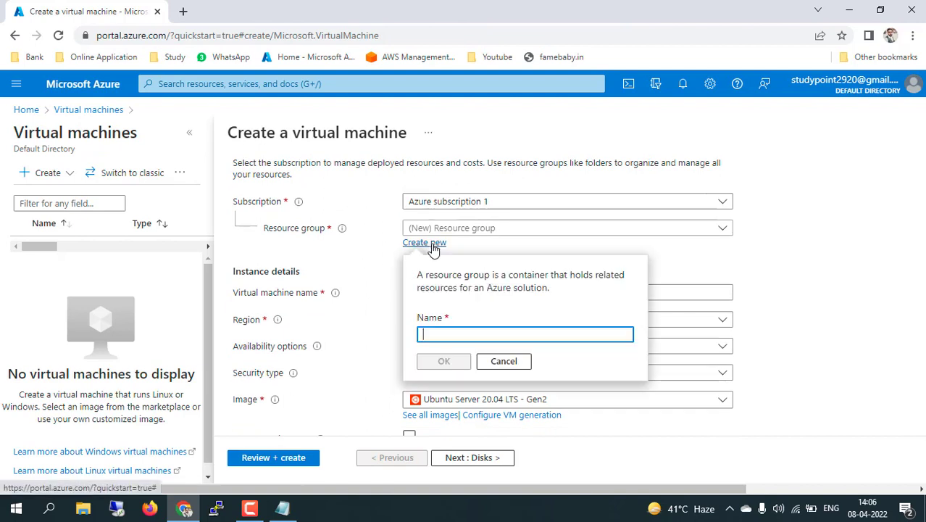
{"action": "type", "text": "rg001"}
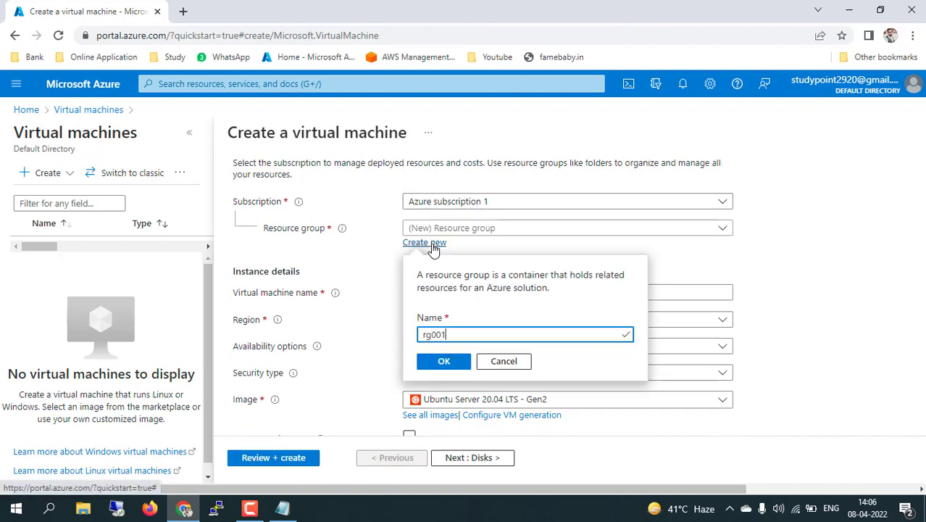
{"action": "left_click", "coordinate": [444, 361]}
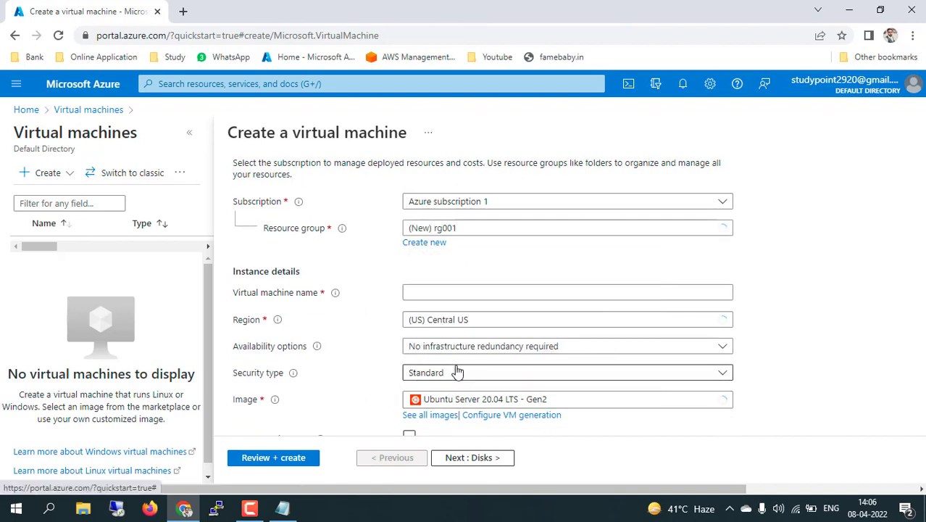
{"action": "left_click", "coordinate": [435, 292]}
{"action": "type", "text": "cen"}
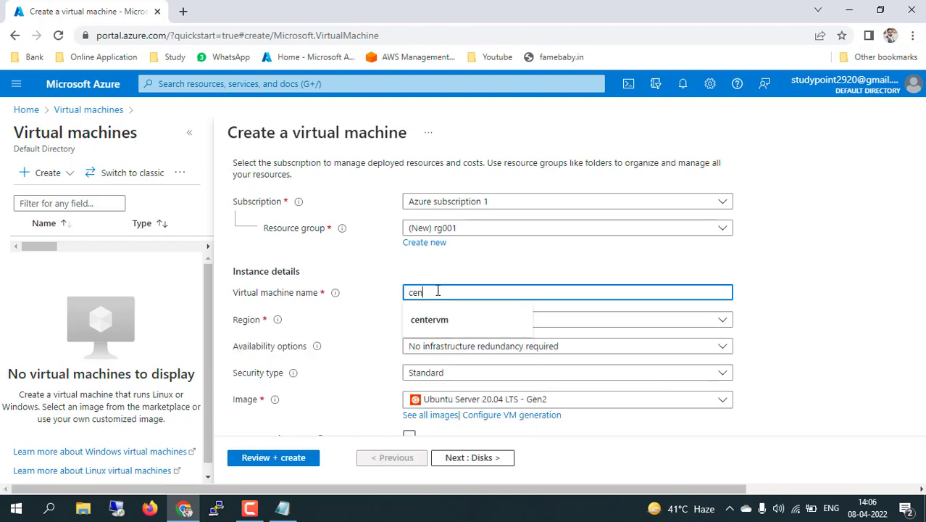
{"action": "left_click", "coordinate": [433, 318]}
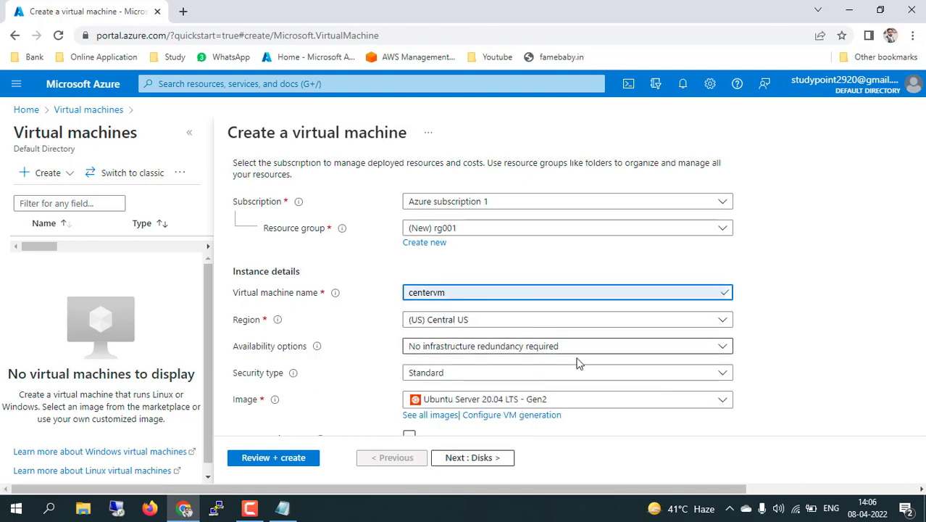
Set the region to North Europe and the image to Windows Server 2012 R2 Datacenter - Gen1
{"action": "left_click", "coordinate": [576, 328]}
{"action": "type", "text": "nor"}
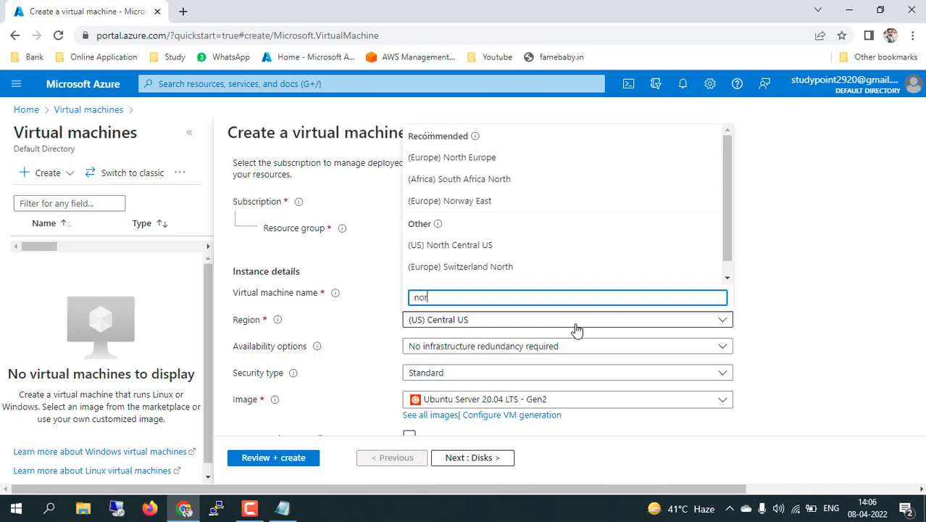
{"action": "left_click", "coordinate": [475, 158]}
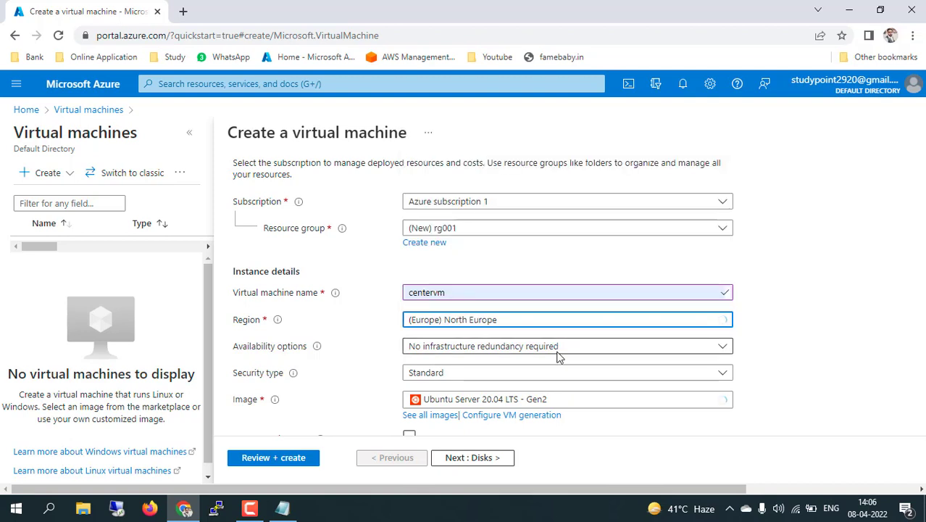
{"action": "left_click", "coordinate": [589, 402]}
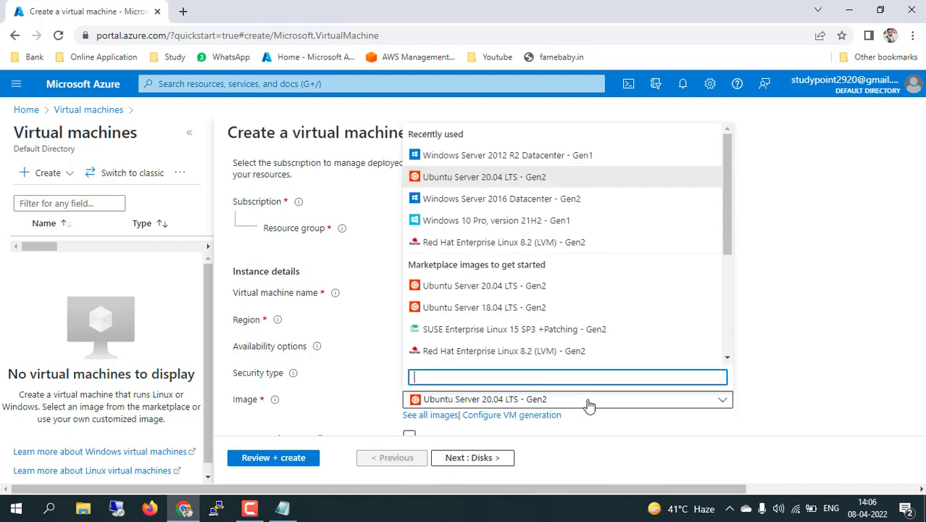
{"action": "left_click", "coordinate": [515, 161]}
Enter the administrator username and password, confirming the password
{"action": "scroll", "coordinate": [790, 394], "scroll_direction": "down", "scroll_amount": 3}
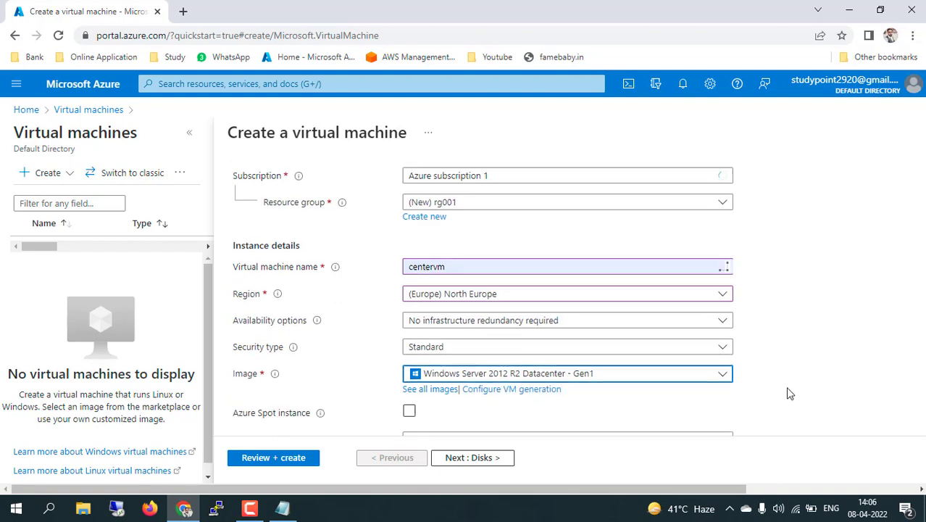
{"action": "left_click", "coordinate": [468, 319]}
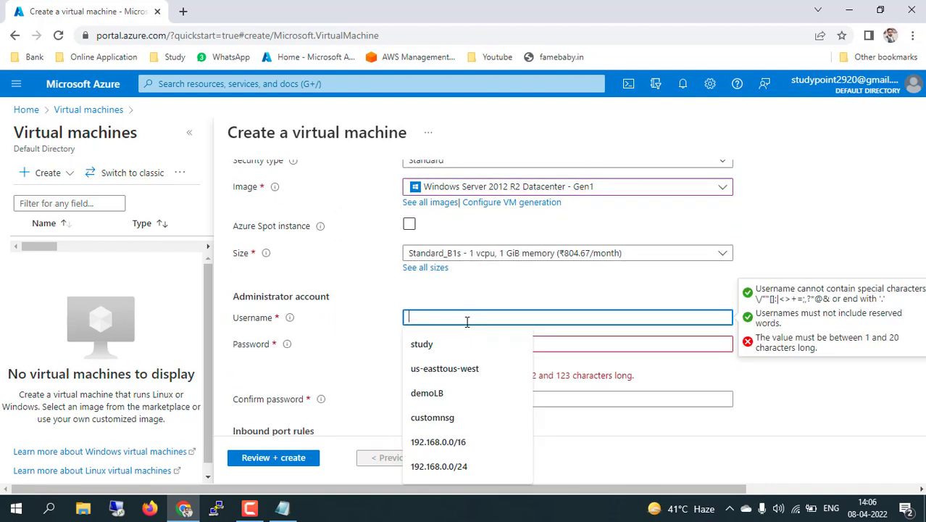
{"action": "type", "text": "study"}
{"action": "key", "text": "Tab"}
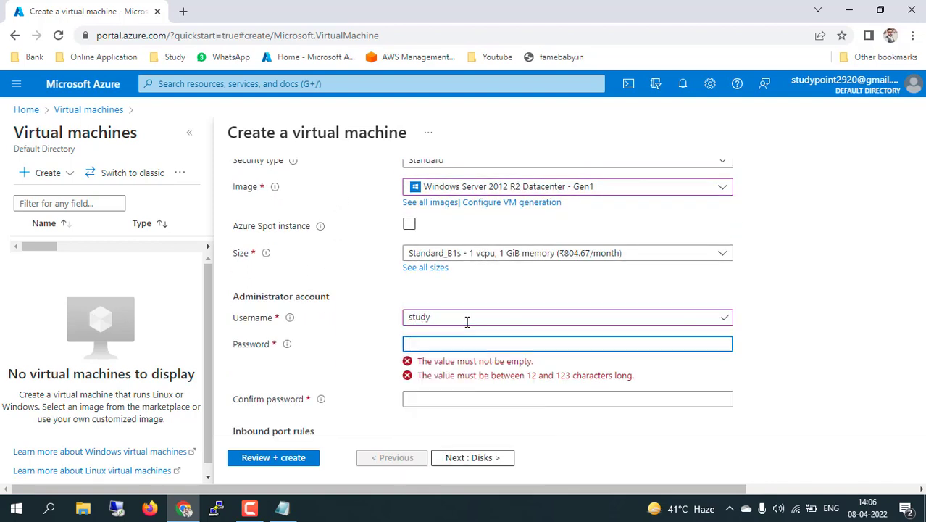
{"action": "type", "text": "••••••••••••"}
{"action": "key", "text": "Tab"}
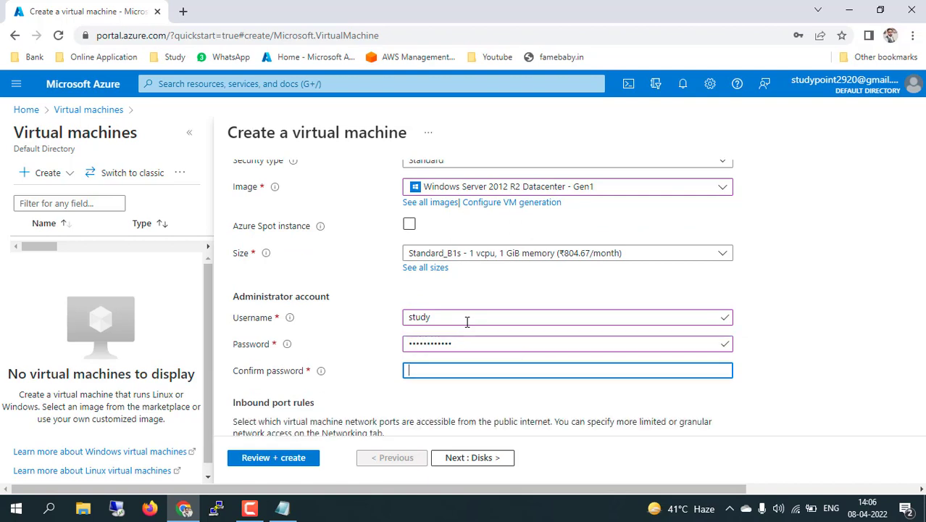
{"action": "type", "text": "••••••••••••"}
Use an existing Windows Server license and confirm Azure Hybrid Benefit eligibility
{"action": "scroll", "coordinate": [467, 321], "scroll_direction": "down", "scroll_amount": 3}
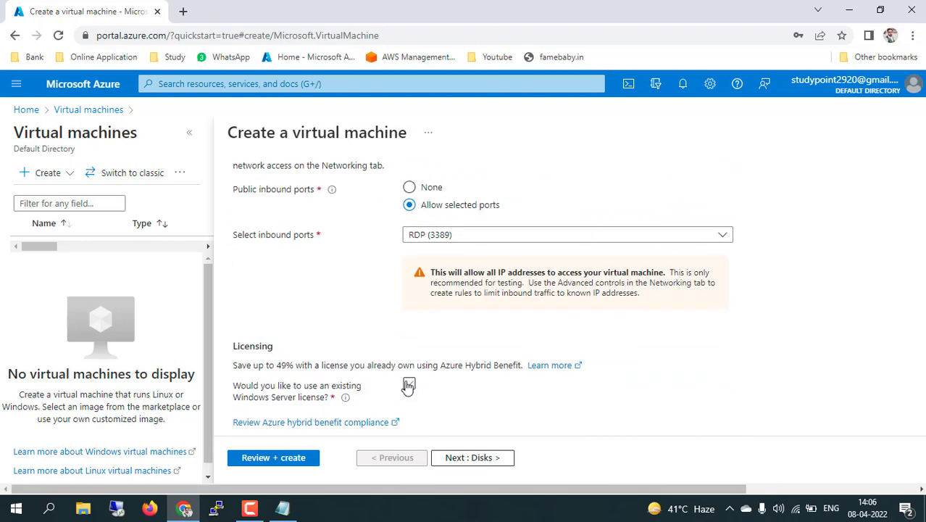
{"action": "left_click", "coordinate": [410, 381]}
{"action": "scroll", "coordinate": [407, 387], "scroll_direction": "down", "scroll_amount": 1}
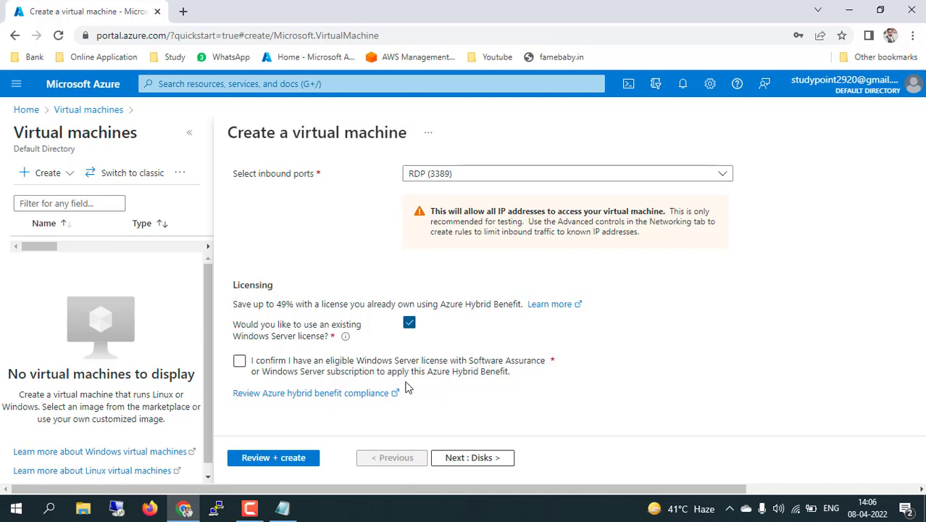
{"action": "left_click", "coordinate": [239, 360]}
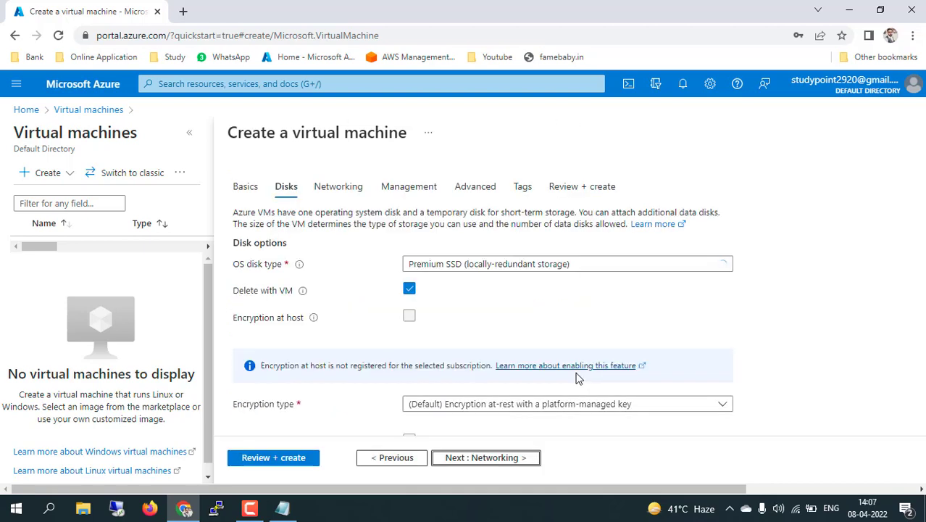
On Networking, inspect the rg001-vnet subnet list, leaving subnet default (10.0.0.0/24) unchanged
{"action": "scroll", "coordinate": [535, 330], "scroll_direction": "down", "scroll_amount": 1}
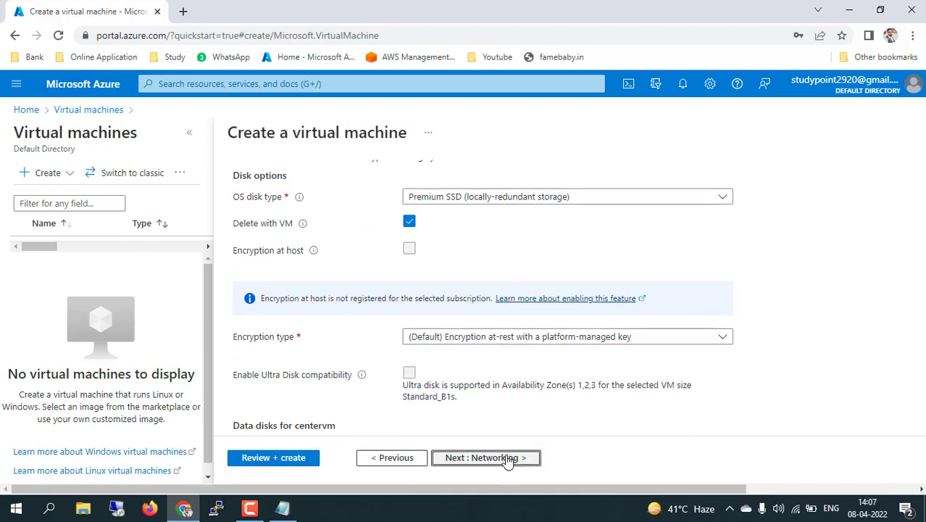
{"action": "left_click", "coordinate": [509, 457]}
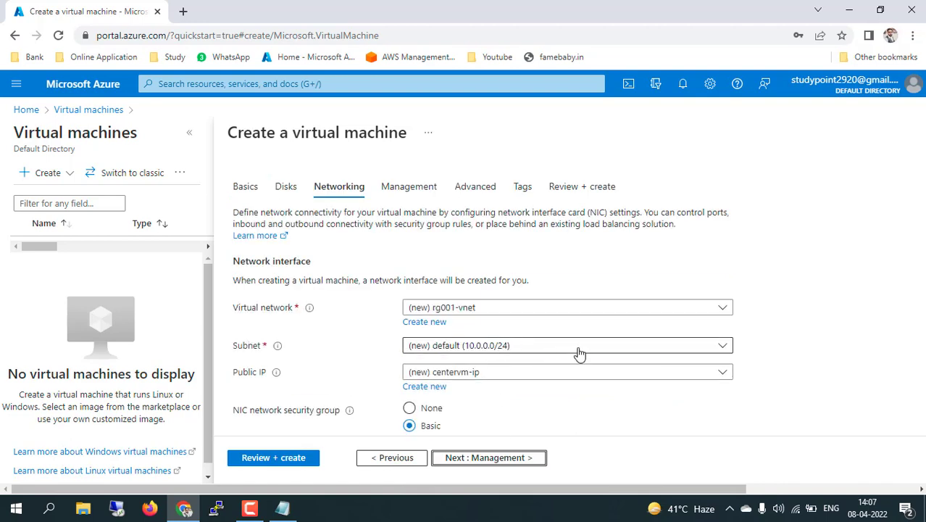
{"action": "left_click", "coordinate": [572, 346]}
{"action": "left_click", "coordinate": [754, 327]}
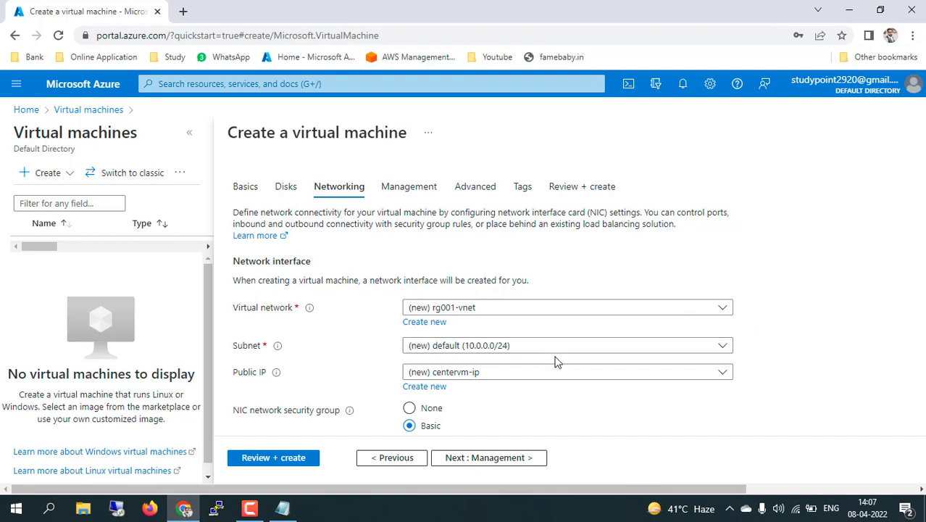
{"action": "left_click", "coordinate": [484, 345]}
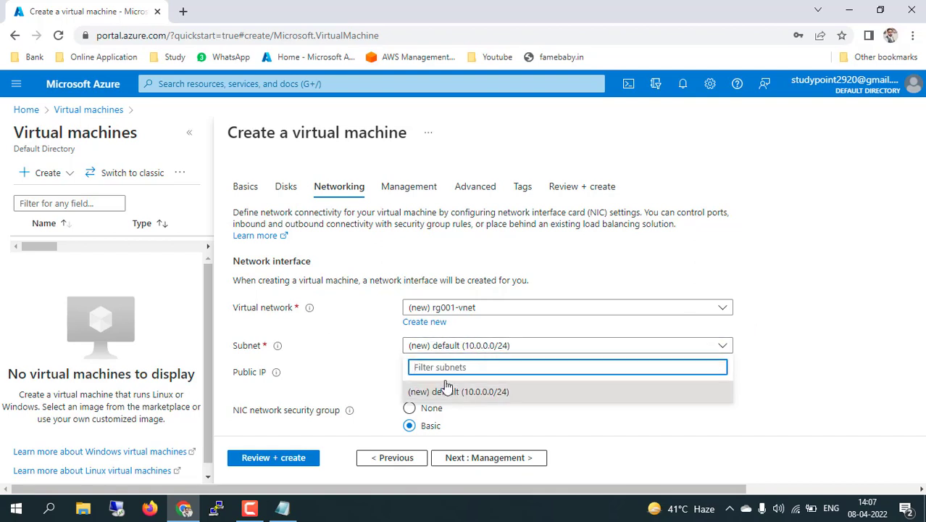
{"action": "left_click", "coordinate": [357, 361]}
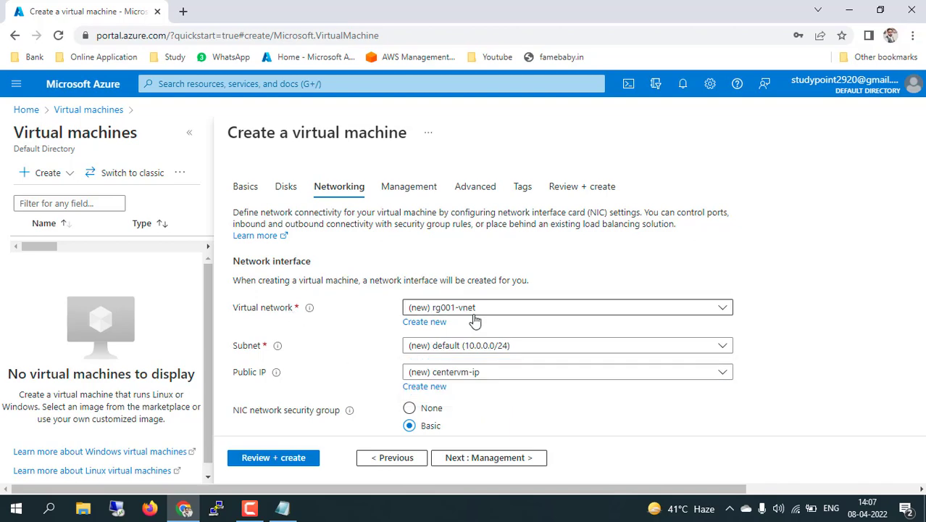
Start a new virtual network and rename its default 10.0.0.0/24 subnet to centeral
{"action": "left_click", "coordinate": [424, 321]}
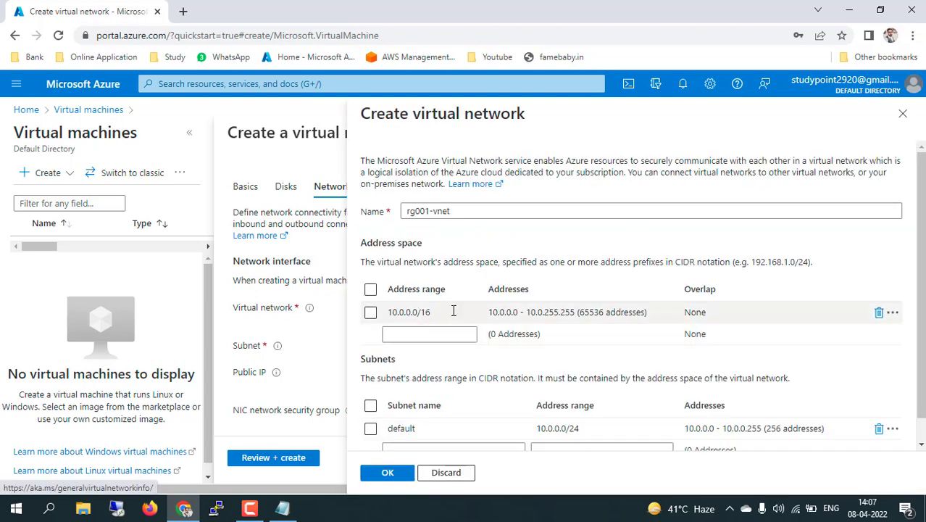
{"action": "left_click_drag", "start_coordinate": [433, 312], "coordinate": [386, 311]}
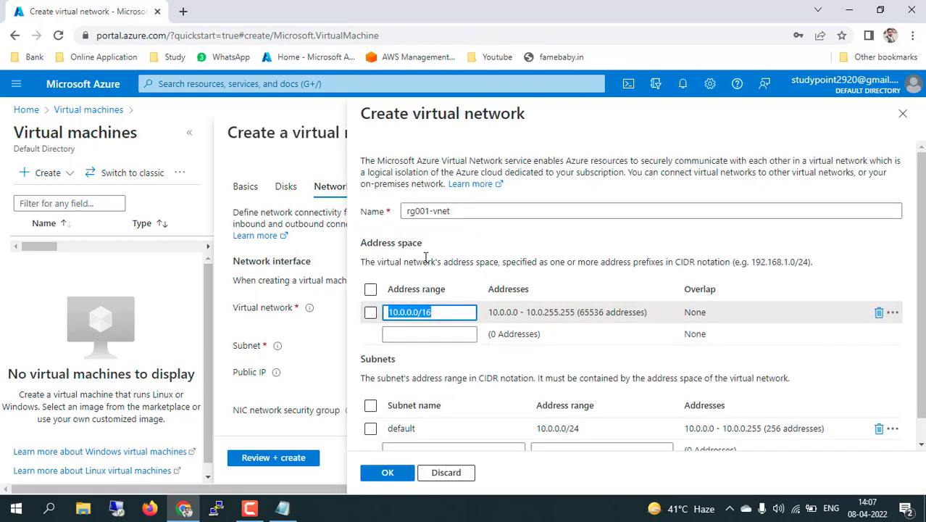
{"action": "scroll", "coordinate": [481, 266], "scroll_direction": "down", "scroll_amount": 1}
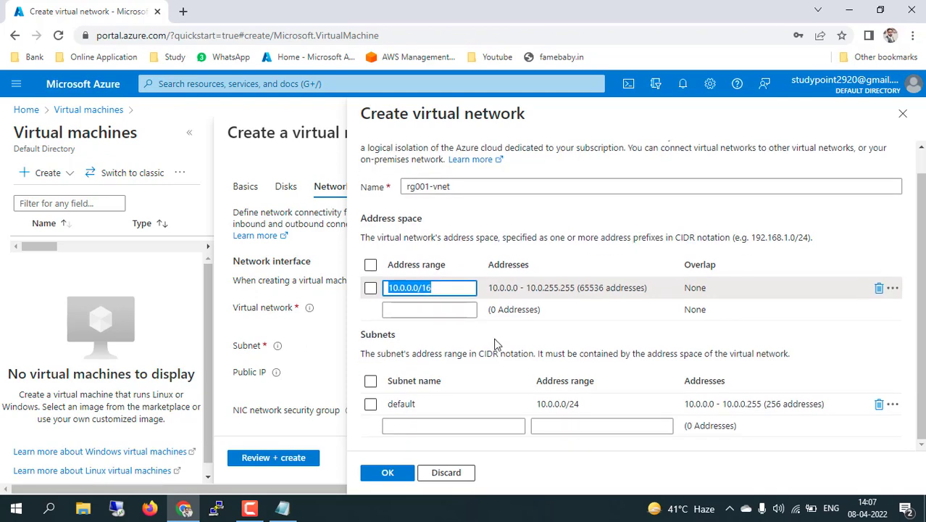
{"action": "left_click", "coordinate": [427, 404]}
{"action": "double_click", "coordinate": [377, 403]}
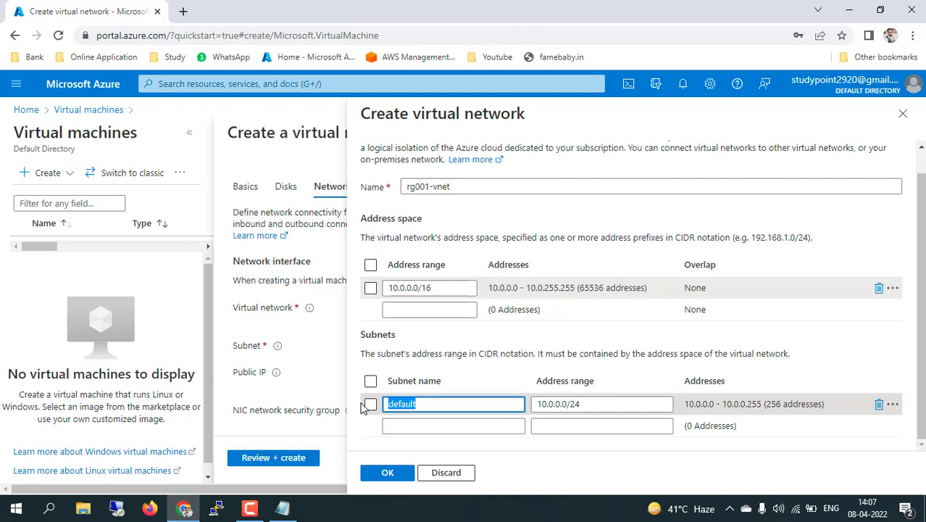
{"action": "type", "text": "centeral"}
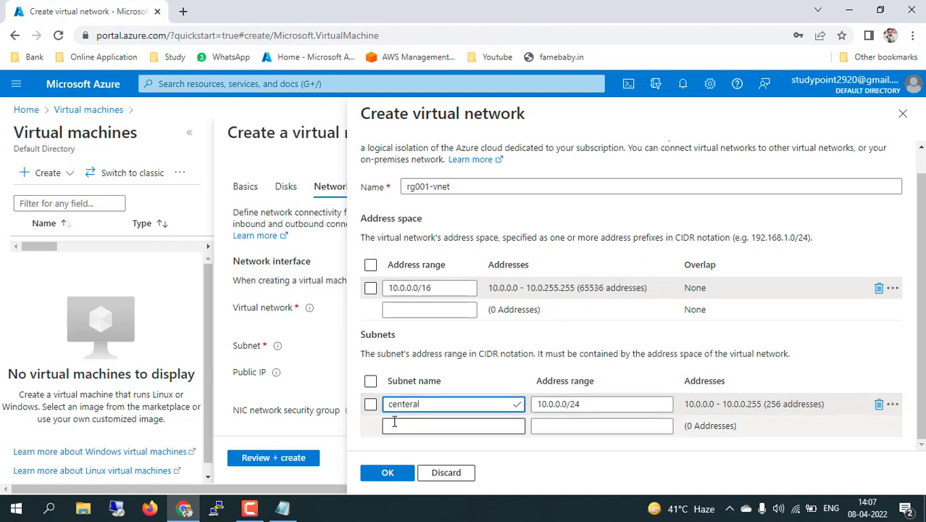
Add subnets subneta 10.0.1.0/24 and subnetb 10.0.2.0/24, then confirm the network
{"action": "left_click", "coordinate": [391, 425]}
{"action": "type", "text": "subn"}
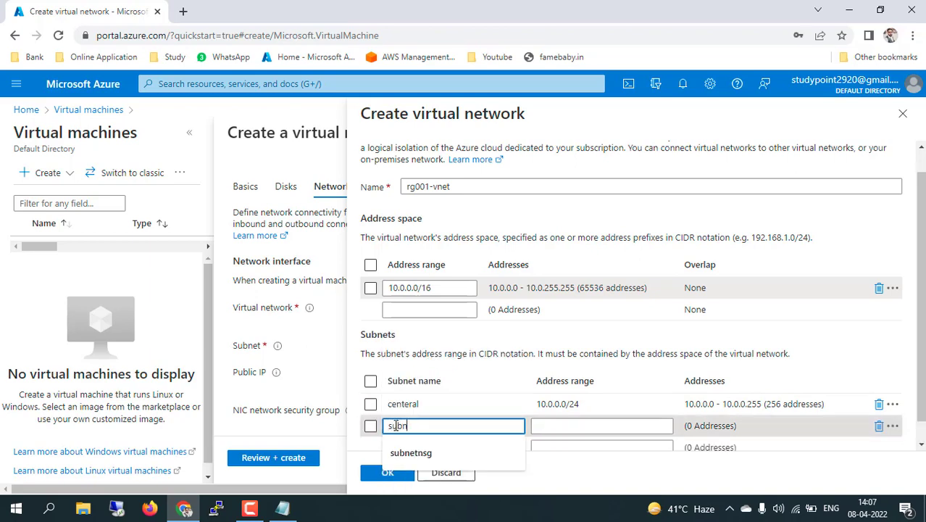
{"action": "type", "text": "eta"}
{"action": "left_click", "coordinate": [568, 425]}
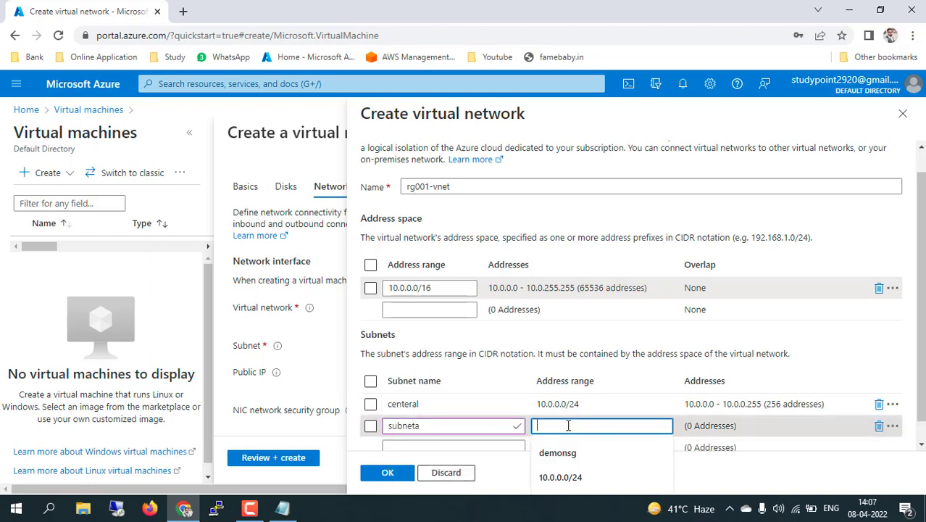
{"action": "type", "text": "10.0"}
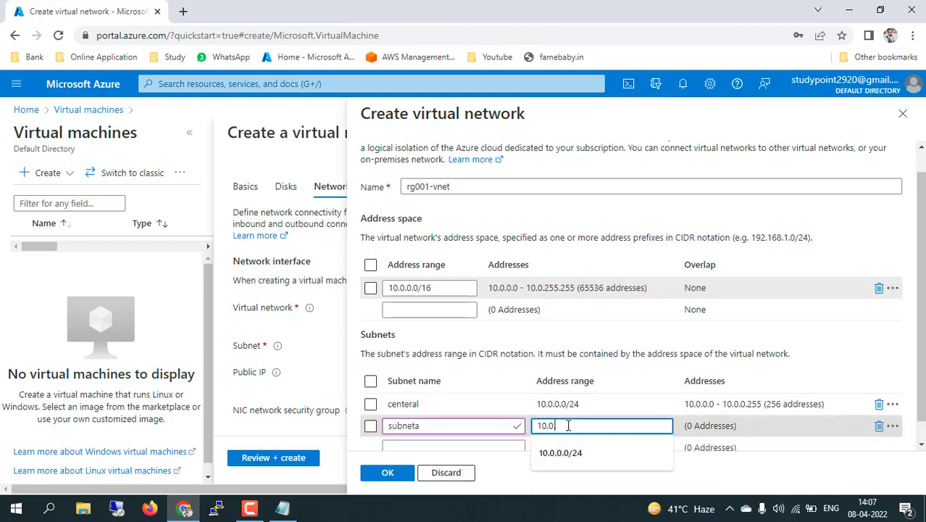
{"action": "type", "text": ".1"}
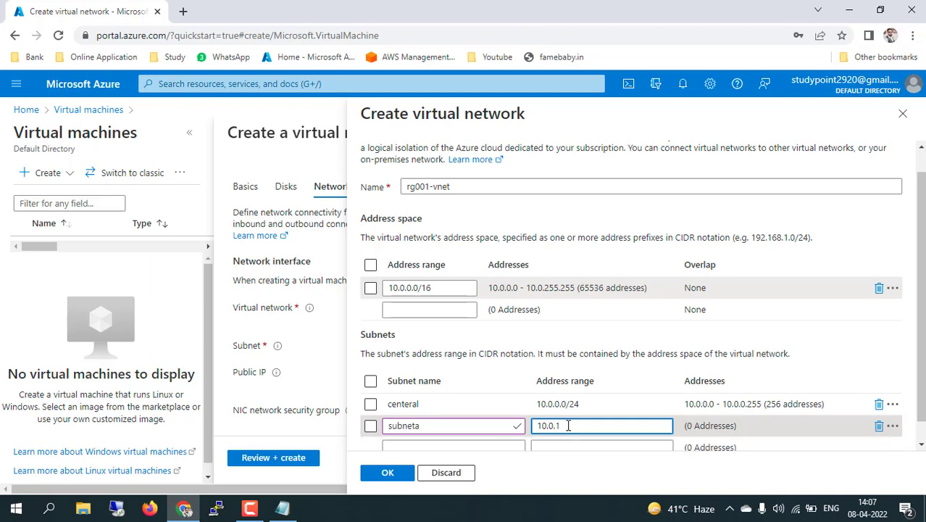
{"action": "type", "text": "/.0/24"}
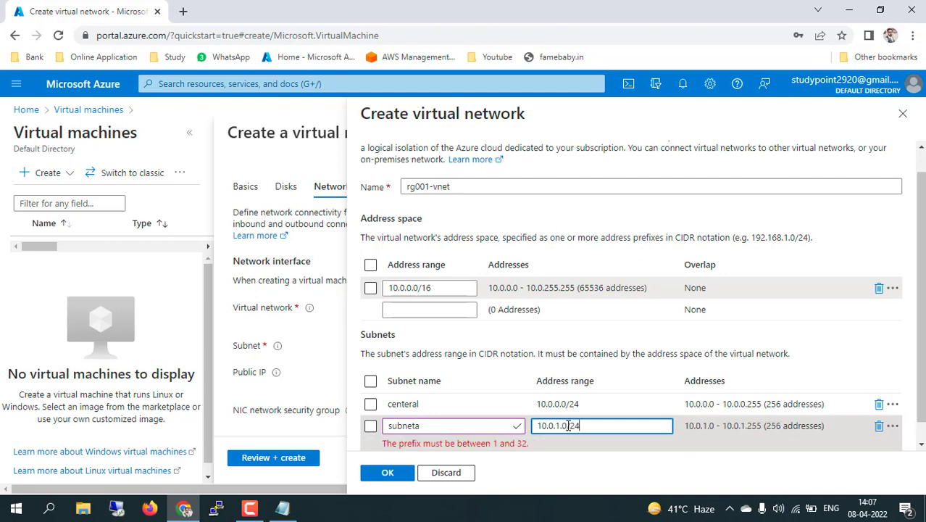
{"action": "left_click", "coordinate": [476, 426]}
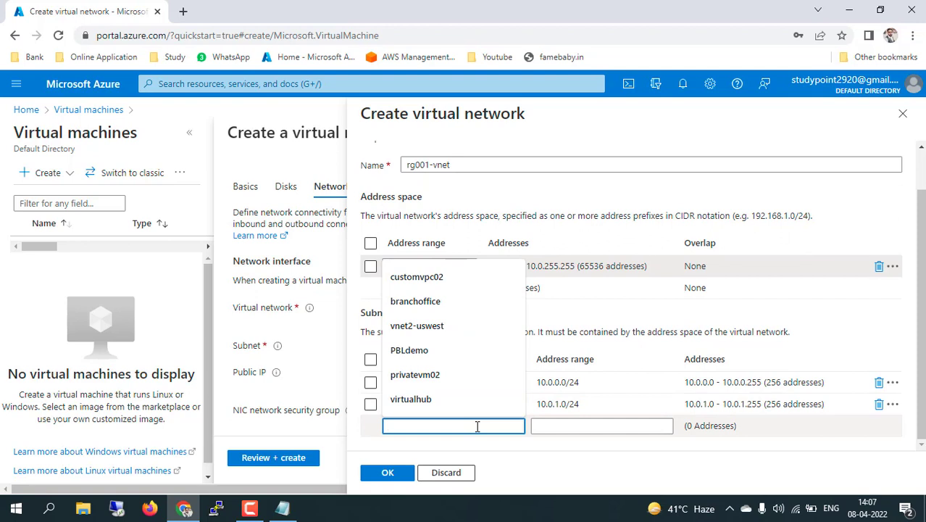
{"action": "type", "text": "subnetb"}
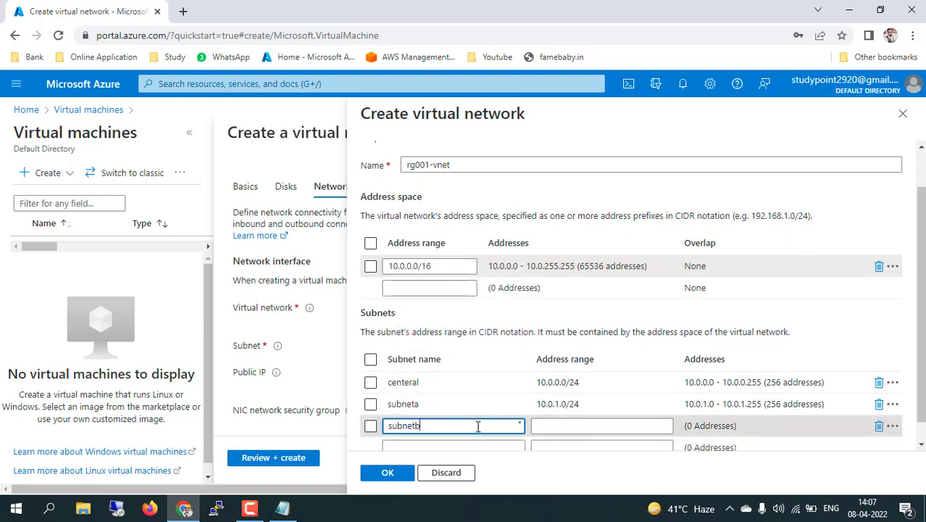
{"action": "left_click", "coordinate": [538, 425]}
{"action": "type", "text": "10"}
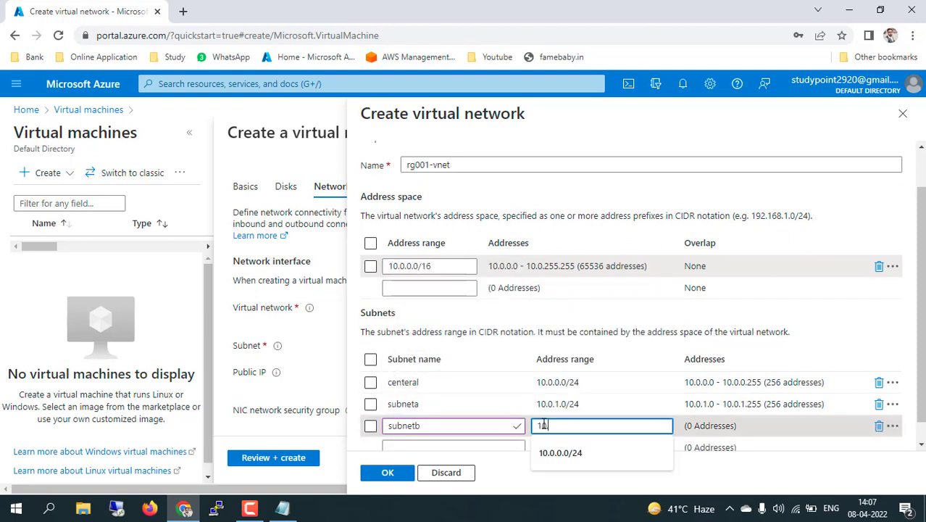
{"action": "type", "text": ".0.2.0"}
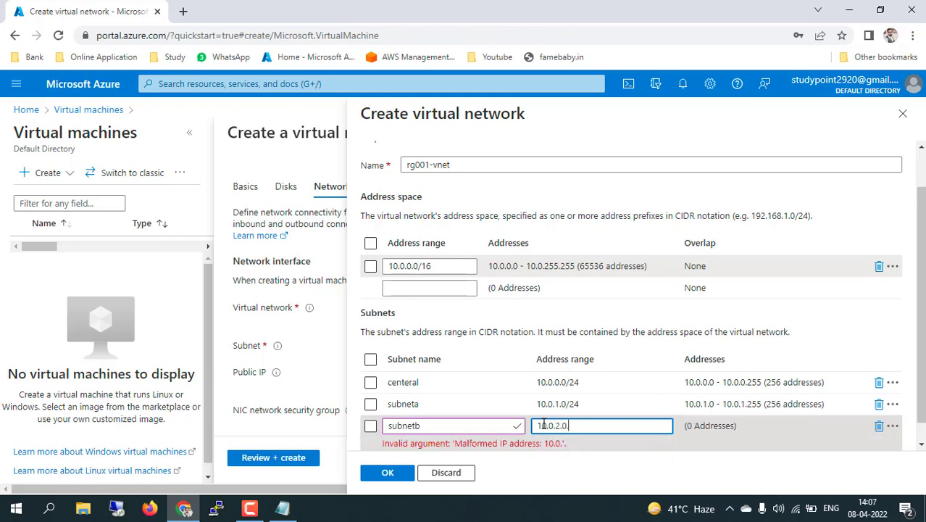
{"action": "type", "text": "."}
{"action": "key", "text": "BackSpace"}
{"action": "type", "text": "/24"}
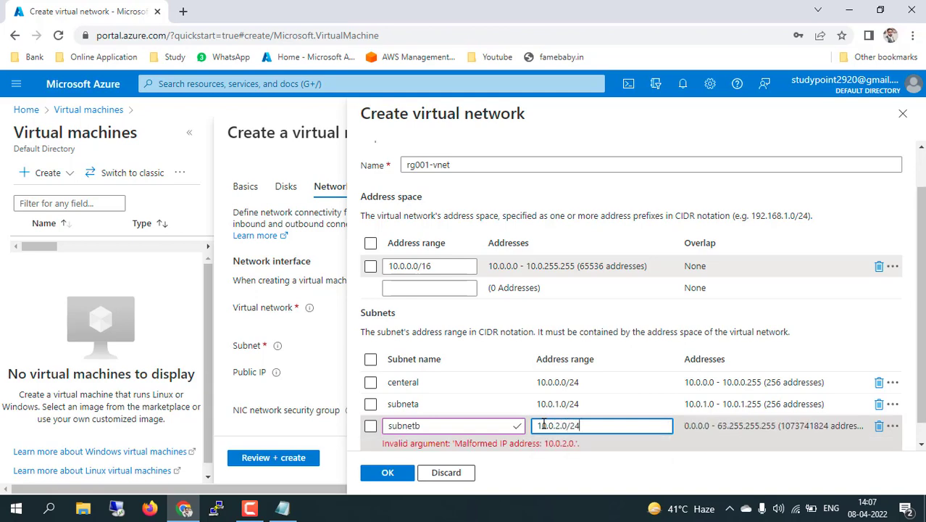
{"action": "scroll", "coordinate": [621, 375], "scroll_direction": "down", "scroll_amount": 1}
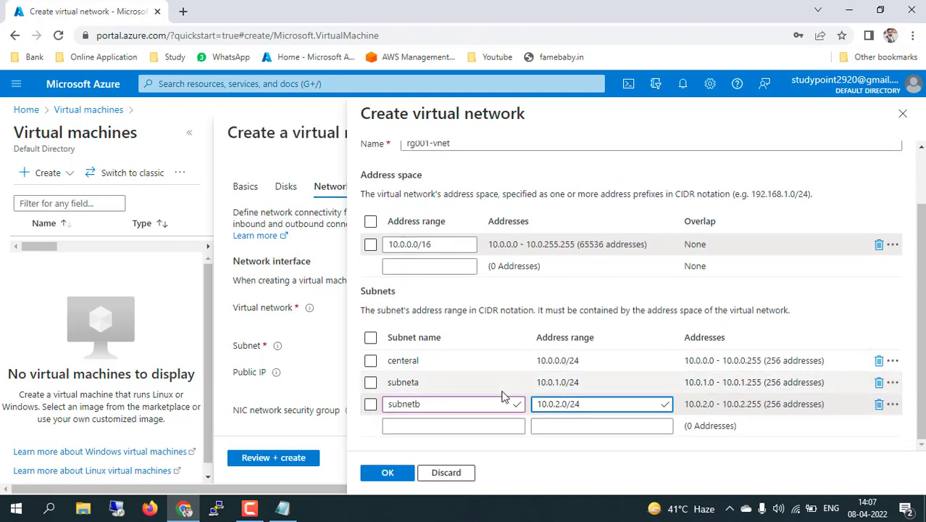
{"action": "left_click", "coordinate": [389, 474]}
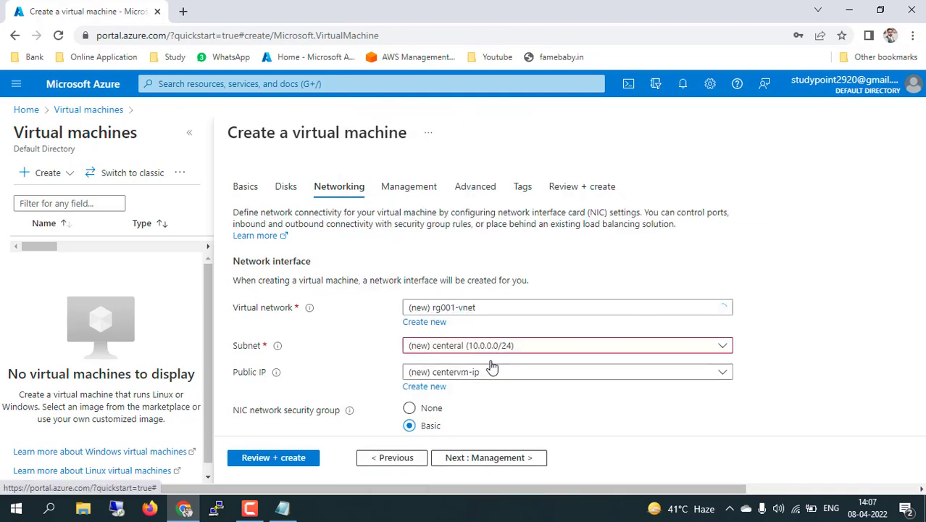
Step through to Review + create, open Virtual machines in a background tab, and create centervm
{"action": "scroll", "coordinate": [564, 413], "scroll_direction": "down", "scroll_amount": 1}
{"action": "scroll", "coordinate": [558, 402], "scroll_direction": "down", "scroll_amount": 2}
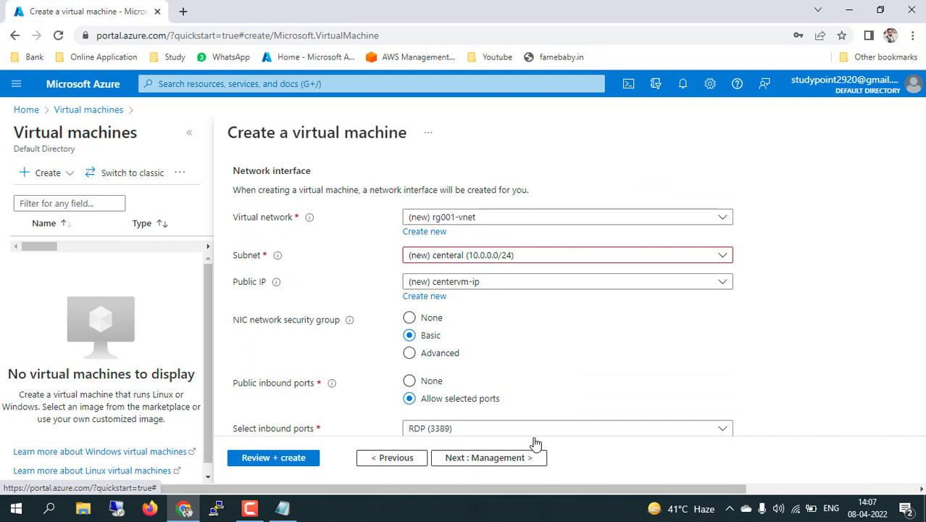
{"action": "left_click", "coordinate": [492, 460]}
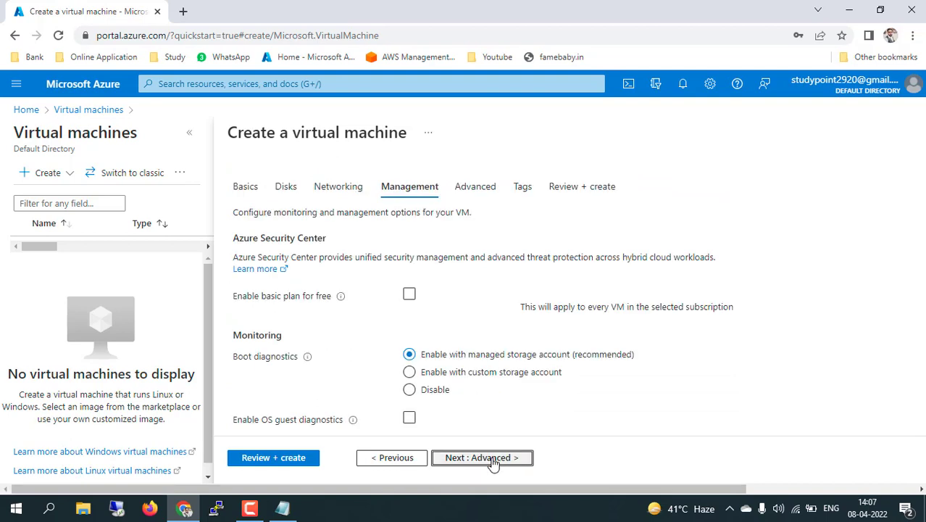
{"action": "left_click", "coordinate": [492, 461]}
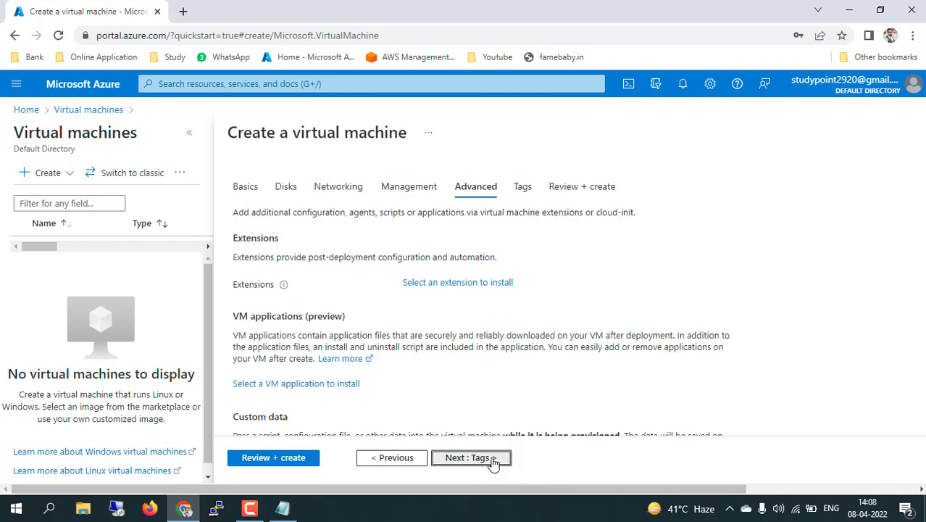
{"action": "left_click", "coordinate": [492, 461]}
{"action": "left_click", "coordinate": [492, 461]}
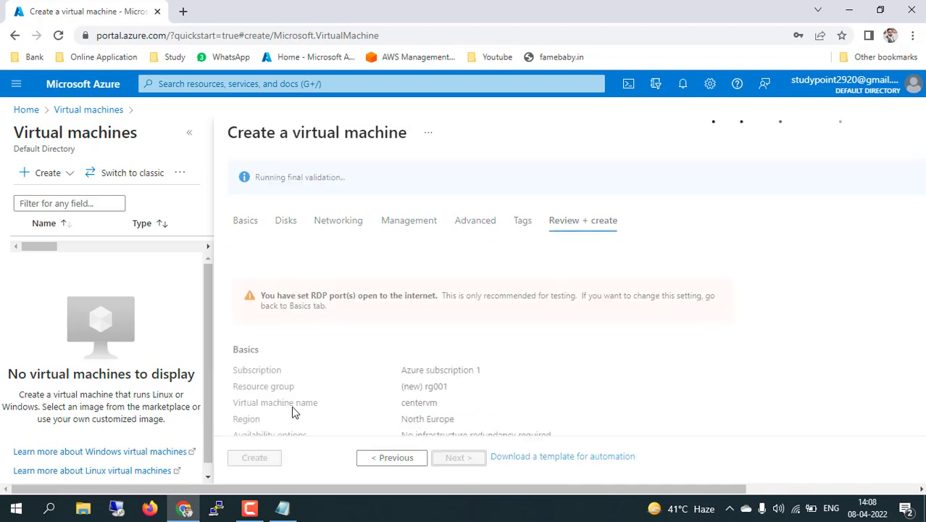
{"action": "middle_click", "coordinate": [99, 112]}
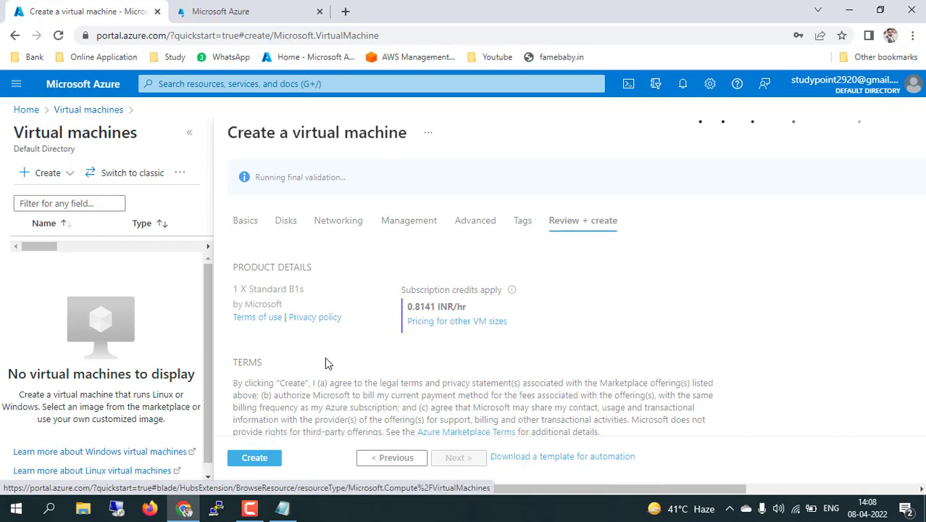
{"action": "left_click", "coordinate": [259, 460]}
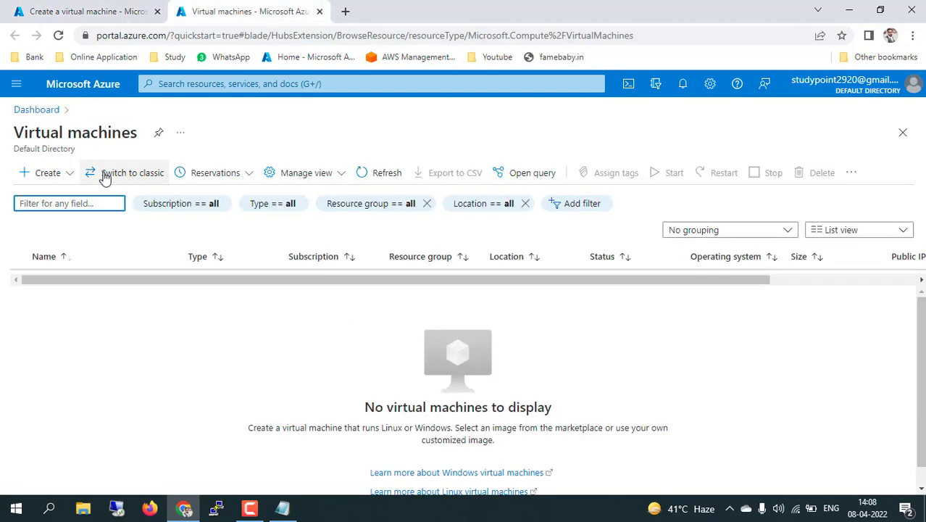
Start a new Azure VM in resource group rg001 named subnetA-vm
{"action": "left_click", "coordinate": [46, 174]}
{"action": "left_click", "coordinate": [78, 200]}
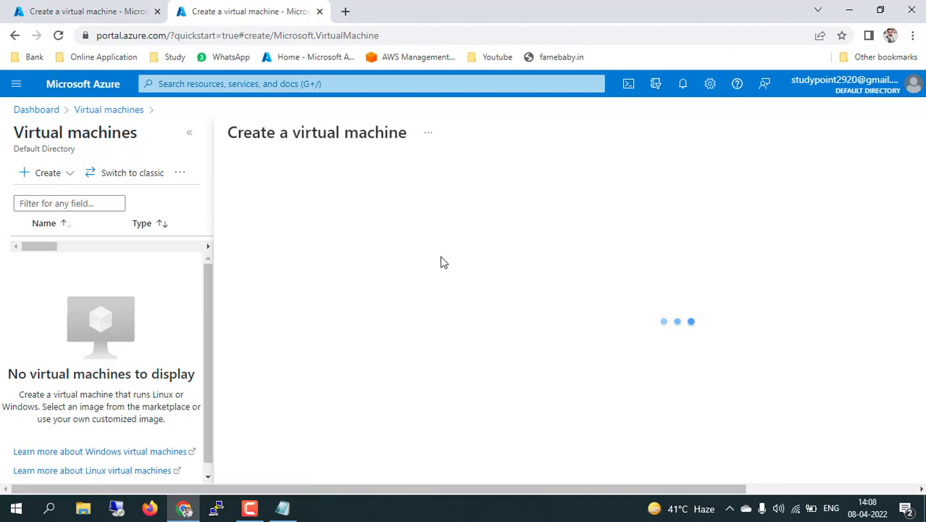
{"action": "left_click", "coordinate": [498, 347]}
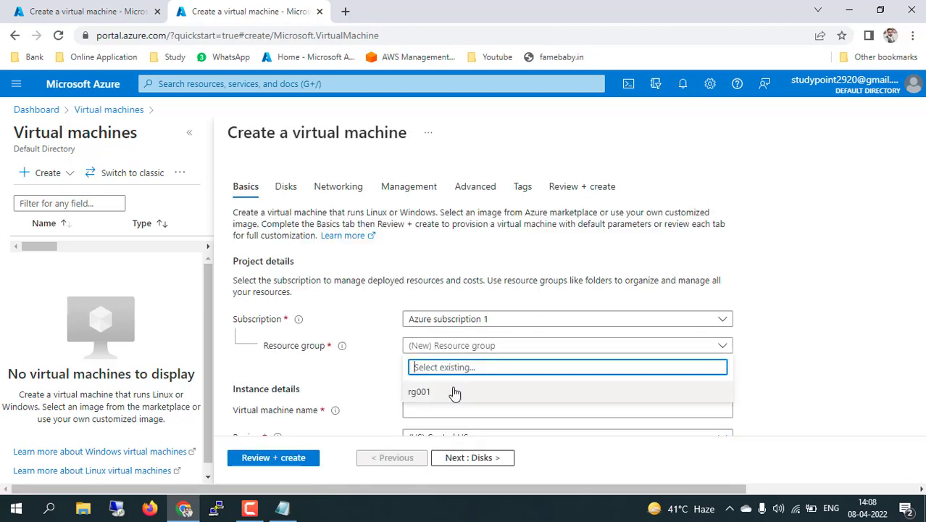
{"action": "left_click", "coordinate": [444, 395]}
{"action": "scroll", "coordinate": [372, 361], "scroll_direction": "down", "scroll_amount": 2}
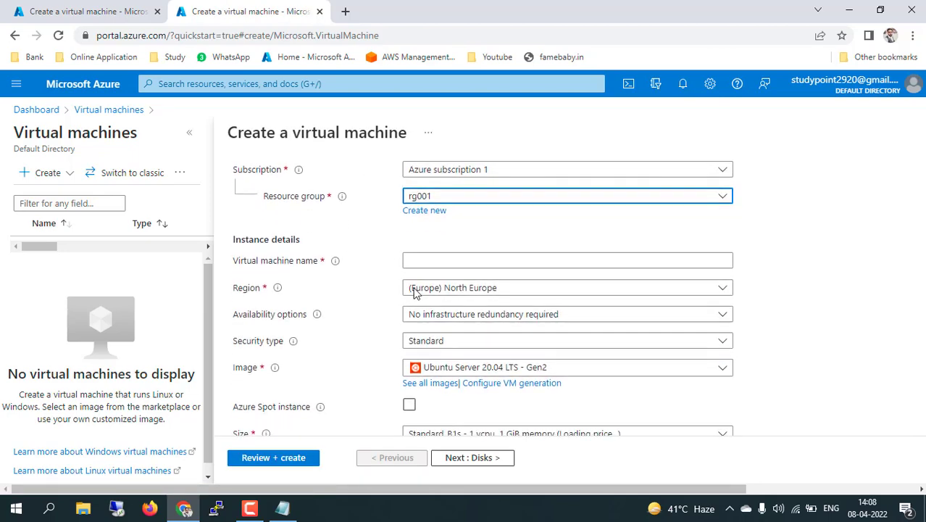
{"action": "left_click", "coordinate": [440, 264]}
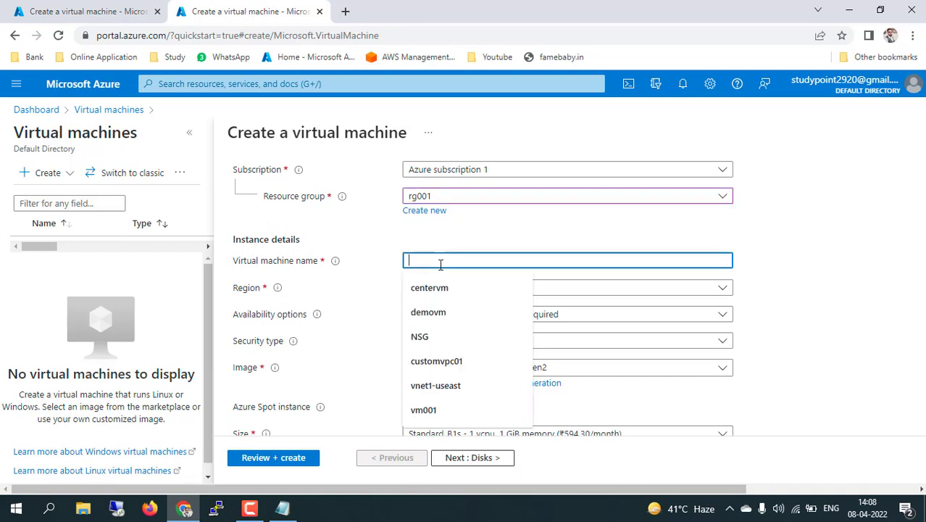
{"action": "type", "text": "subnetA-vm"}
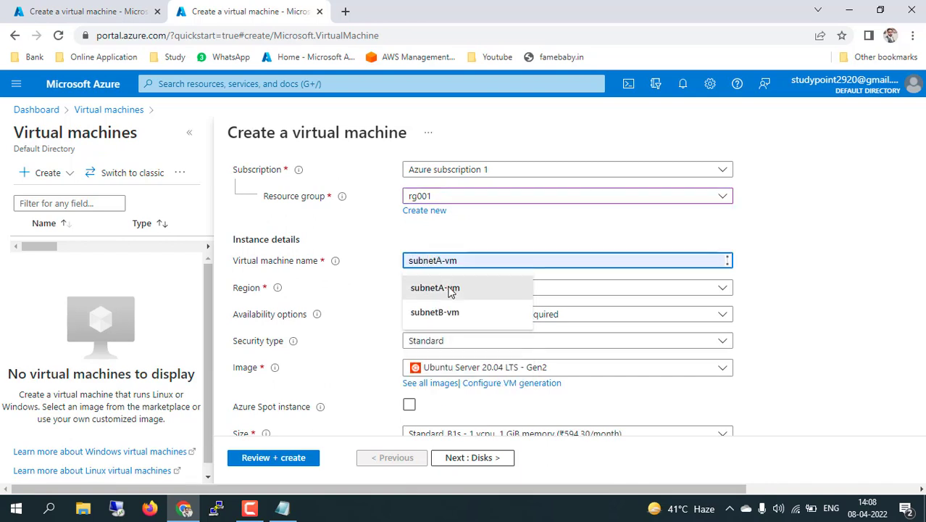
{"action": "left_click", "coordinate": [450, 289]}
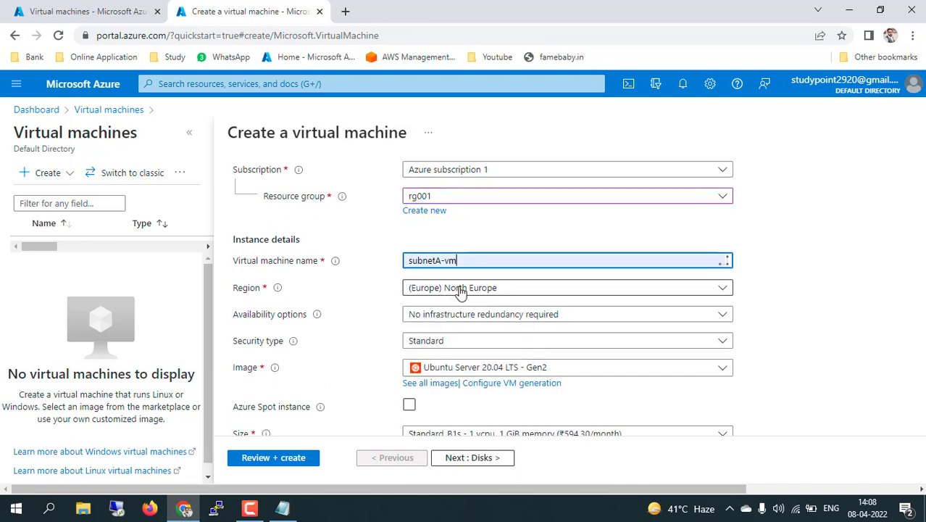
Choose the Windows Server 2012 R2 Datacenter image and enter the administrator username and password
{"action": "left_click", "coordinate": [497, 370]}
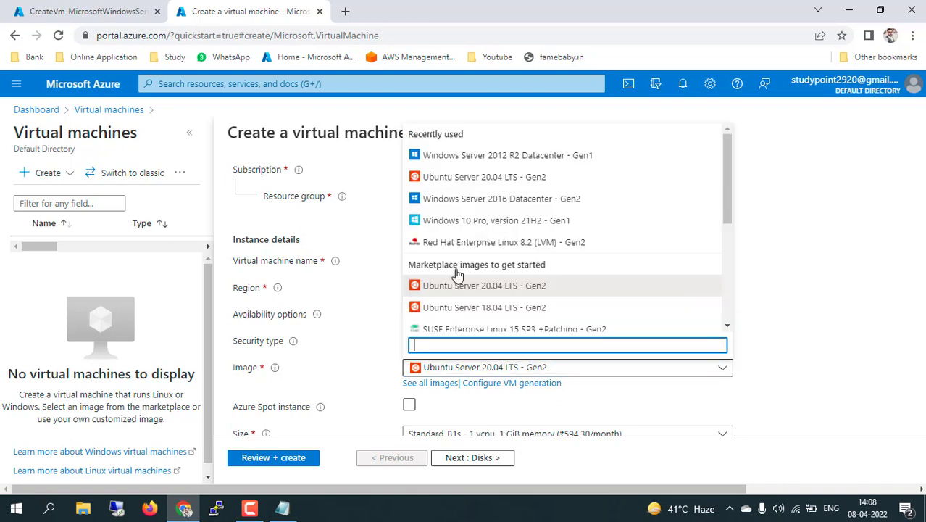
{"action": "left_click", "coordinate": [490, 156]}
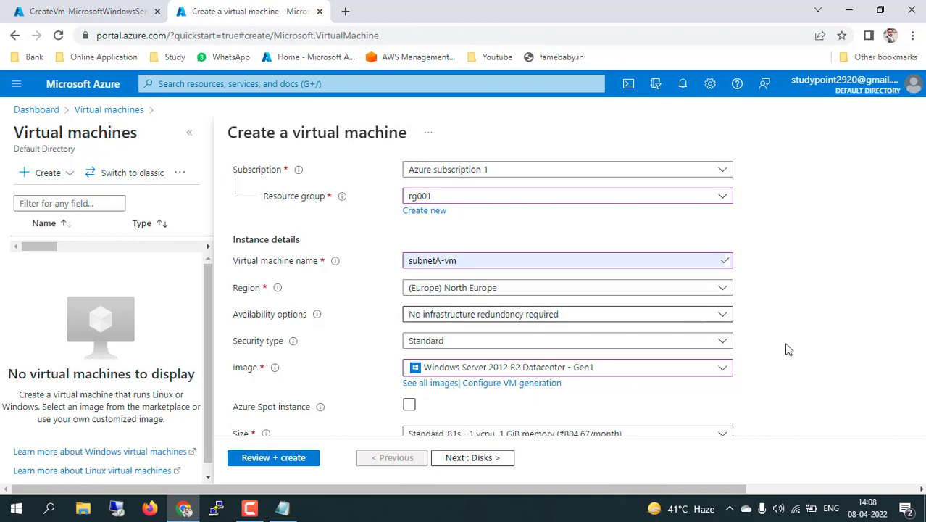
{"action": "scroll", "coordinate": [802, 385], "scroll_direction": "down", "scroll_amount": 2}
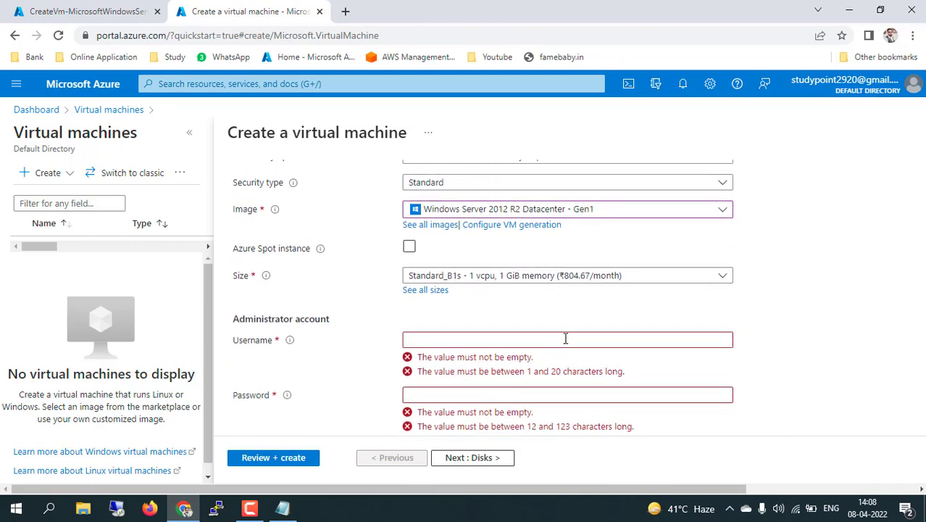
{"action": "left_click", "coordinate": [565, 338]}
{"action": "type", "text": "study"}
{"action": "key", "text": "Tab"}
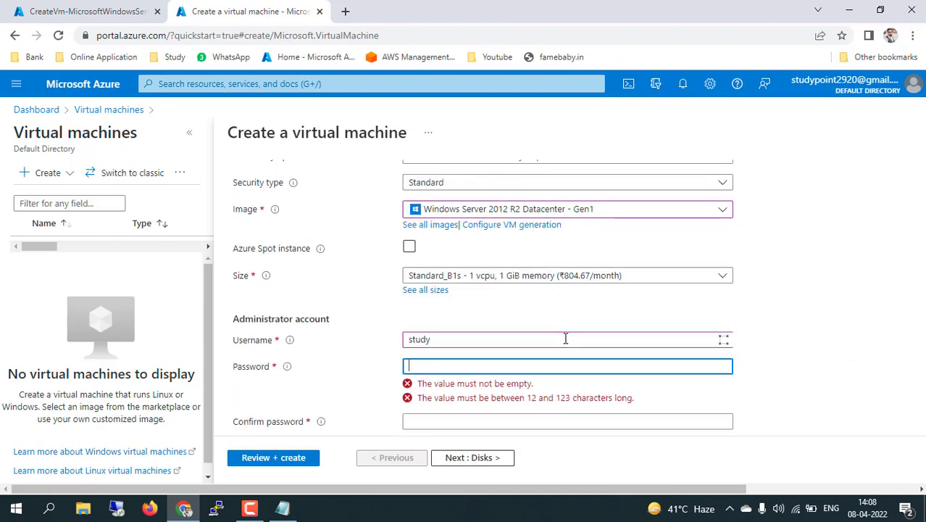
{"action": "type", "text": "Stu"}
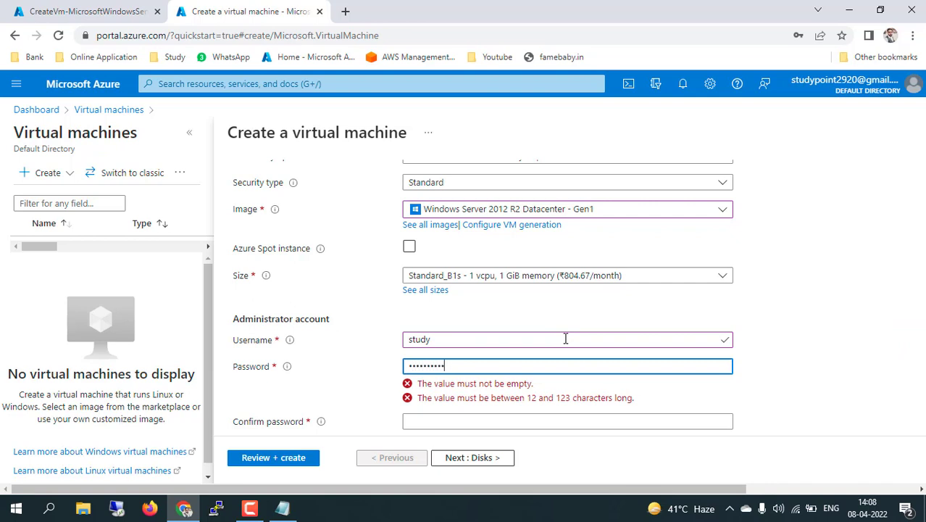
{"action": "key", "text": "Tab"}
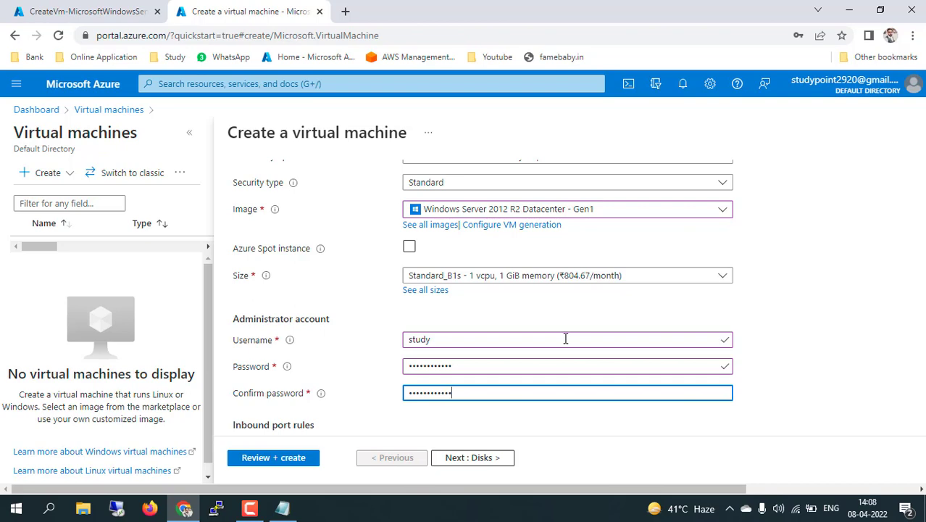
Apply an existing Windows Server license and continue to Disks
{"action": "scroll", "coordinate": [565, 339], "scroll_direction": "down", "scroll_amount": 4}
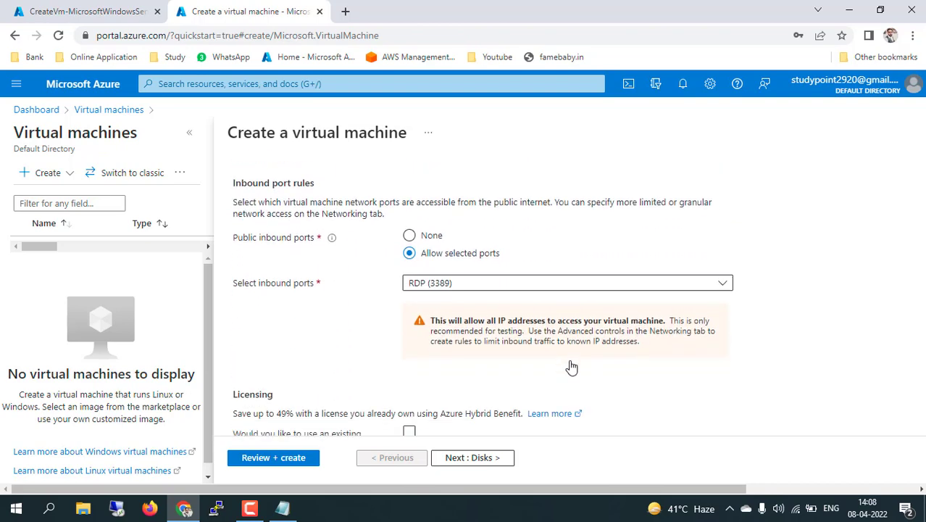
{"action": "scroll", "coordinate": [572, 367], "scroll_direction": "down", "scroll_amount": 1}
{"action": "left_click", "coordinate": [409, 361]}
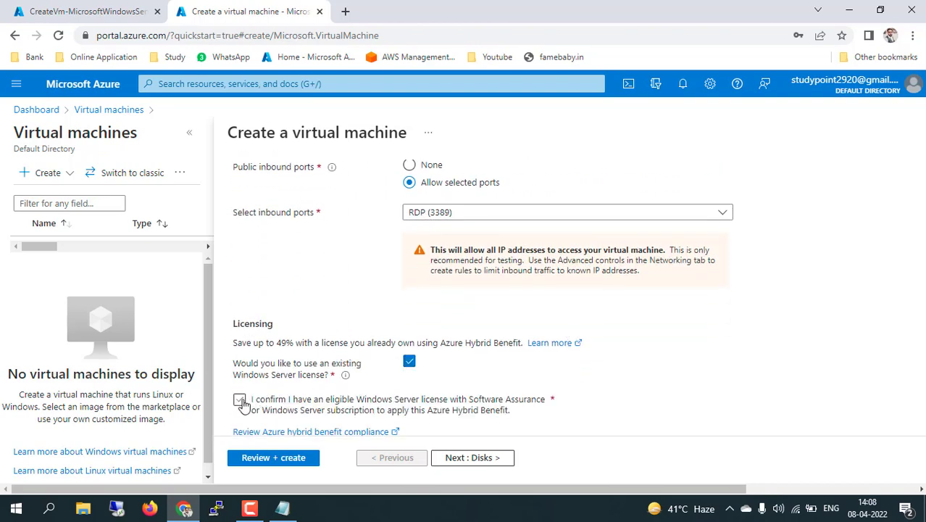
{"action": "left_click", "coordinate": [478, 458]}
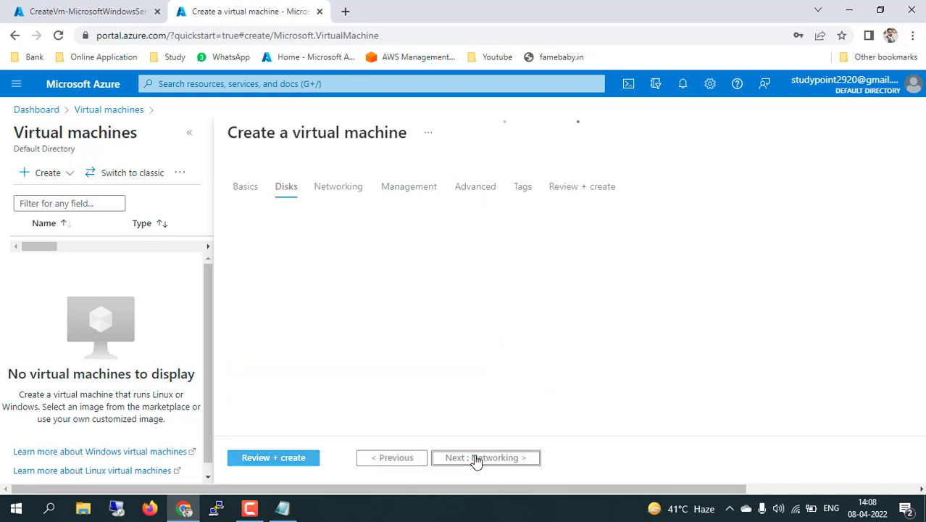
On Networking, place the VM in subnet subneta
{"action": "left_click", "coordinate": [486, 458]}
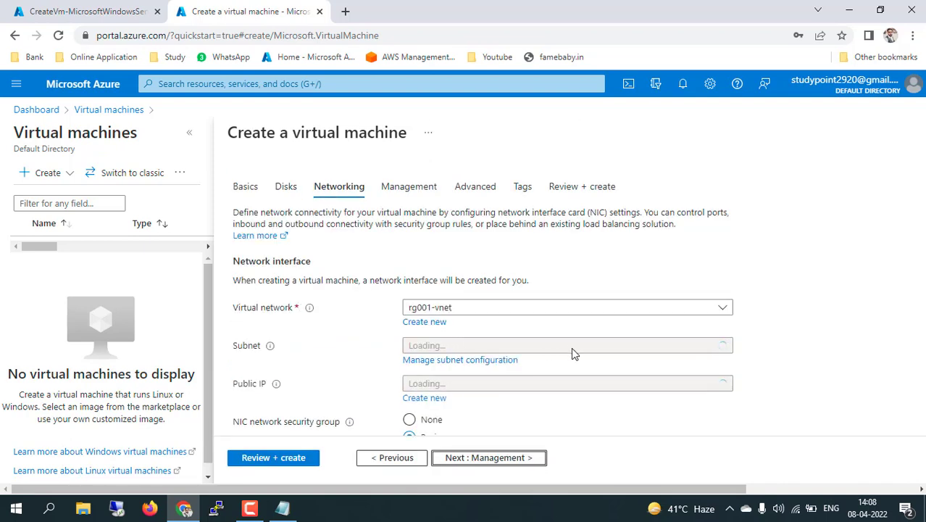
{"action": "left_click", "coordinate": [597, 351]}
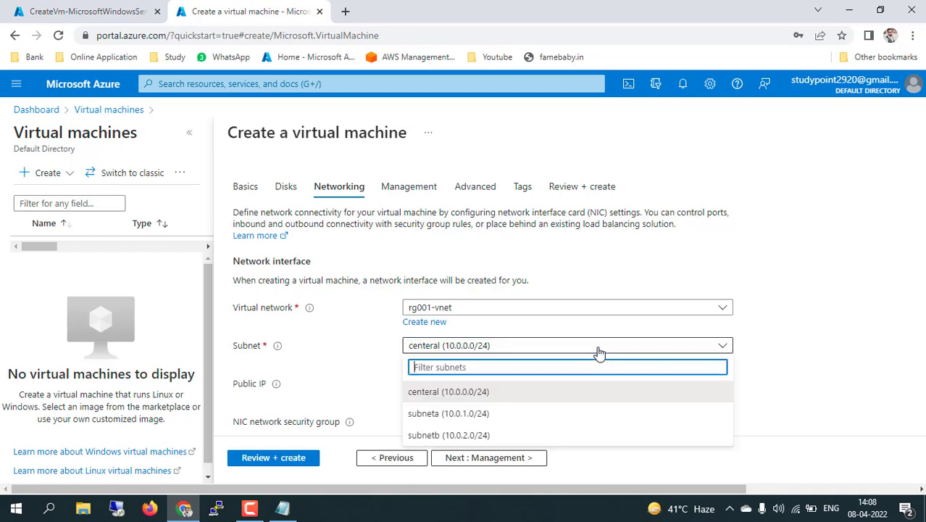
{"action": "left_click", "coordinate": [457, 414]}
Advance to Review + create, open Virtual machines in a background tab, create subnetA-vm, and switch to that tab
{"action": "left_click", "coordinate": [497, 460]}
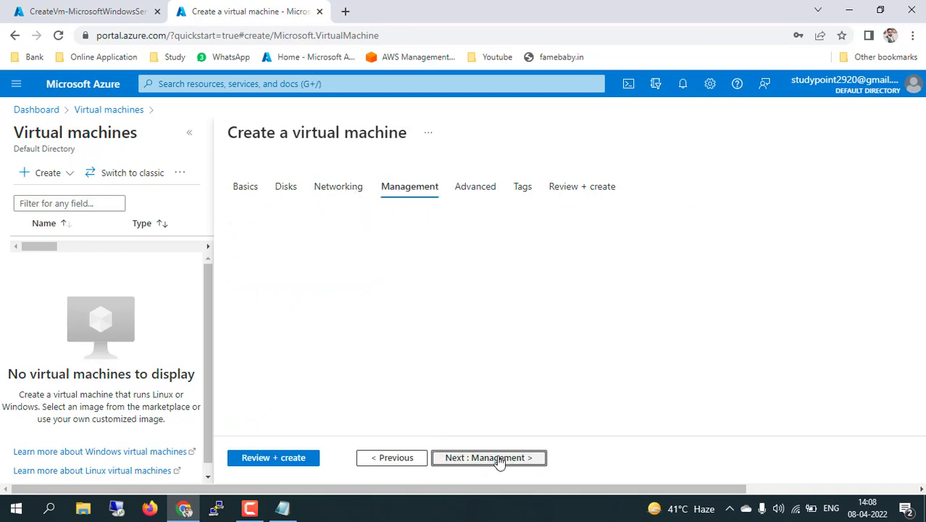
{"action": "left_click", "coordinate": [498, 459]}
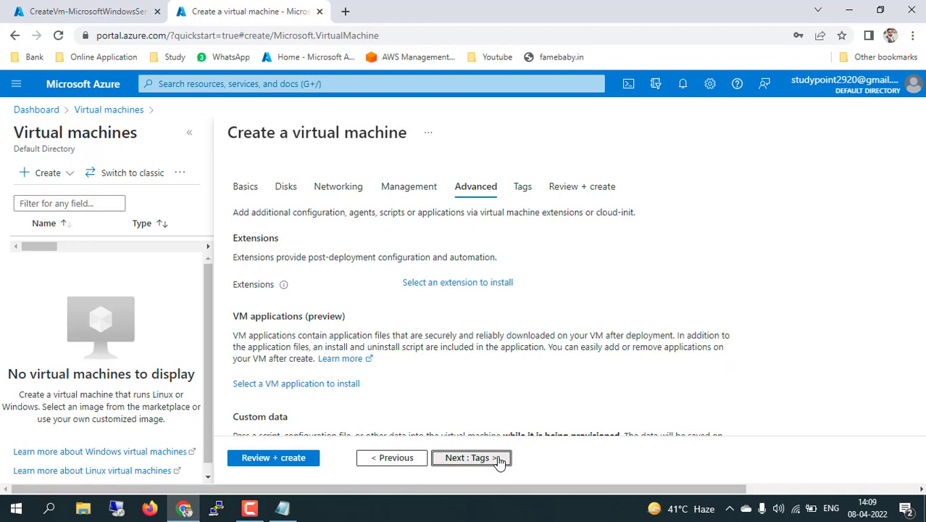
{"action": "left_click", "coordinate": [498, 459]}
{"action": "left_click", "coordinate": [499, 461]}
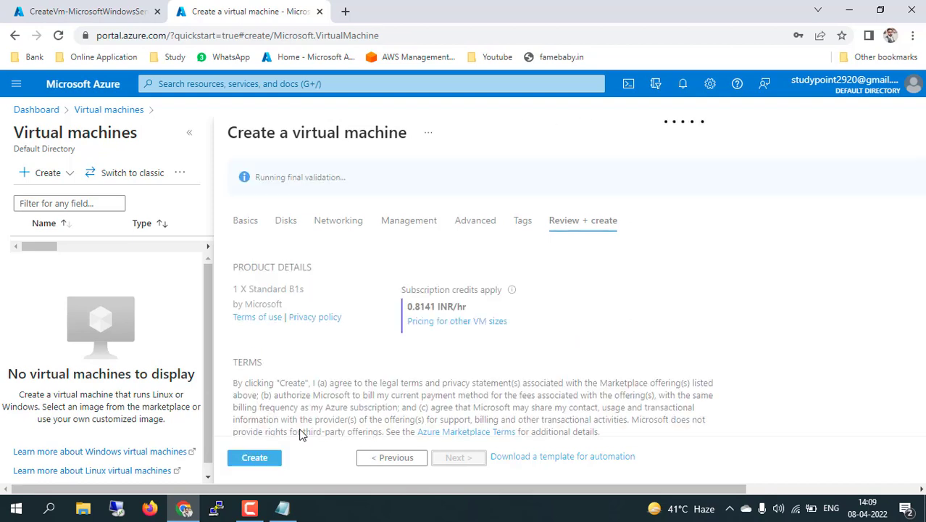
{"action": "middle_click", "coordinate": [114, 114]}
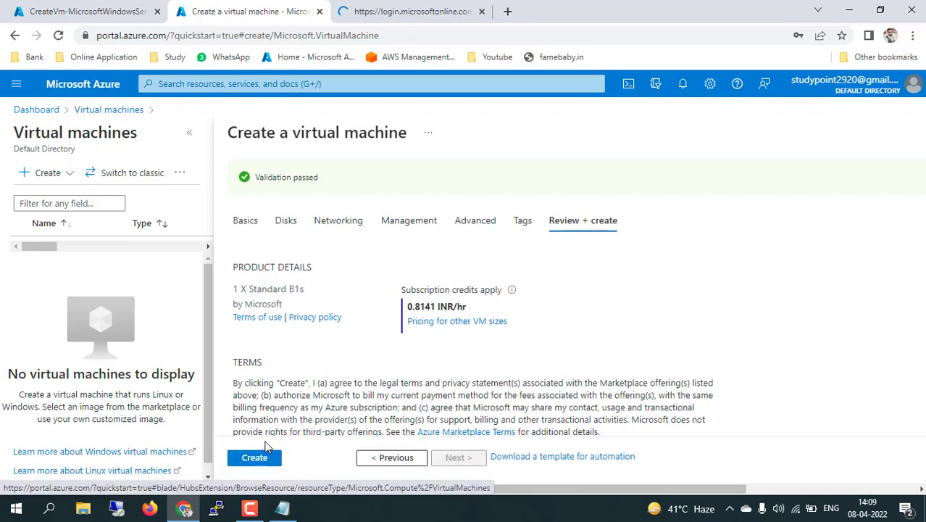
{"action": "left_click", "coordinate": [260, 458]}
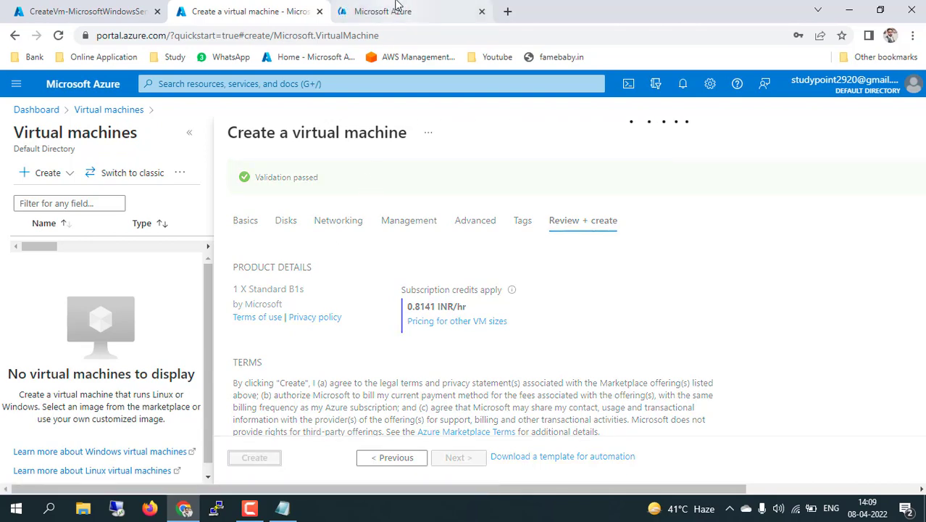
{"action": "left_click", "coordinate": [402, 10]}
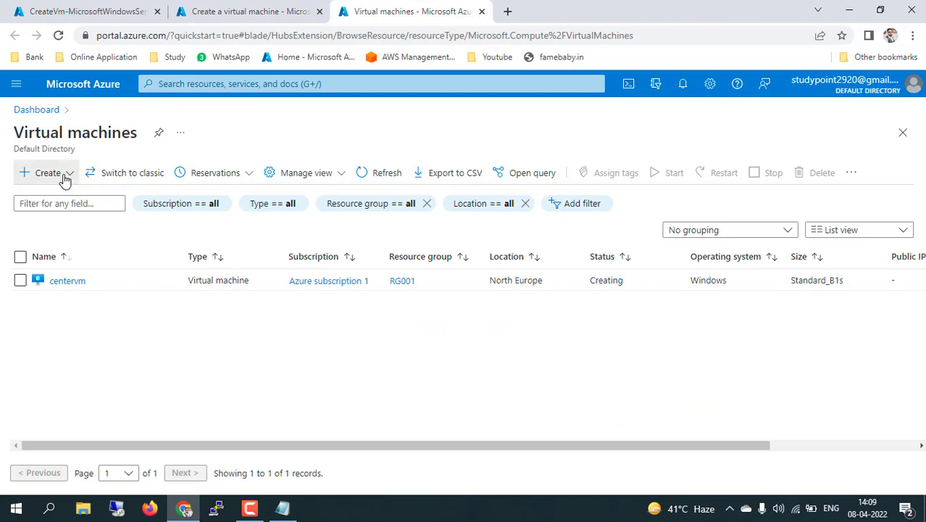
Put the new VM in resource group rg001 and name it subnetB-vm
{"action": "left_click", "coordinate": [64, 174]}
{"action": "key", "text": "Escape"}
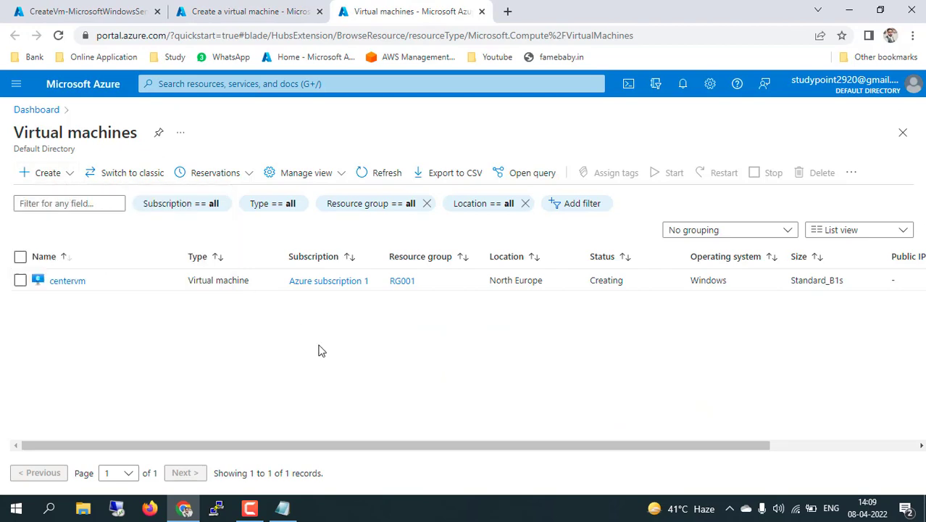
{"action": "left_click", "coordinate": [533, 347]}
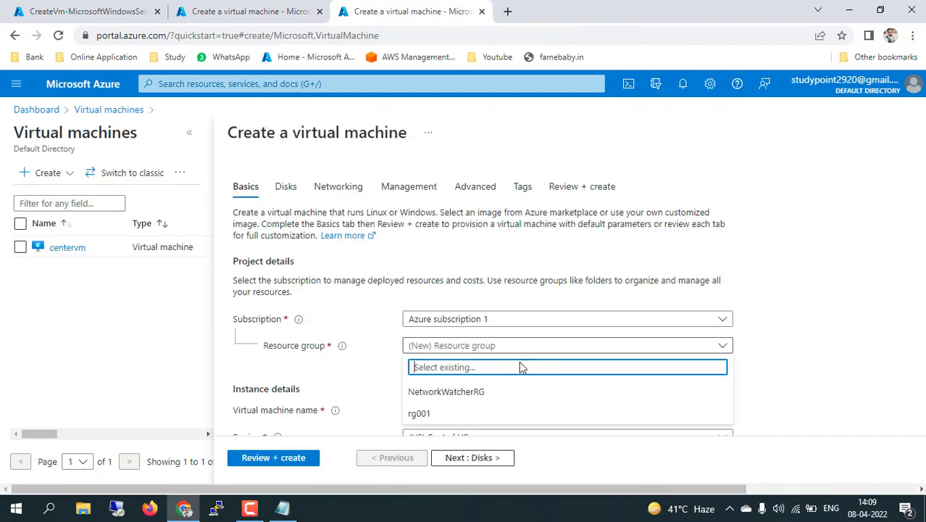
{"action": "left_click", "coordinate": [458, 413]}
{"action": "scroll", "coordinate": [382, 385], "scroll_direction": "down", "scroll_amount": 1}
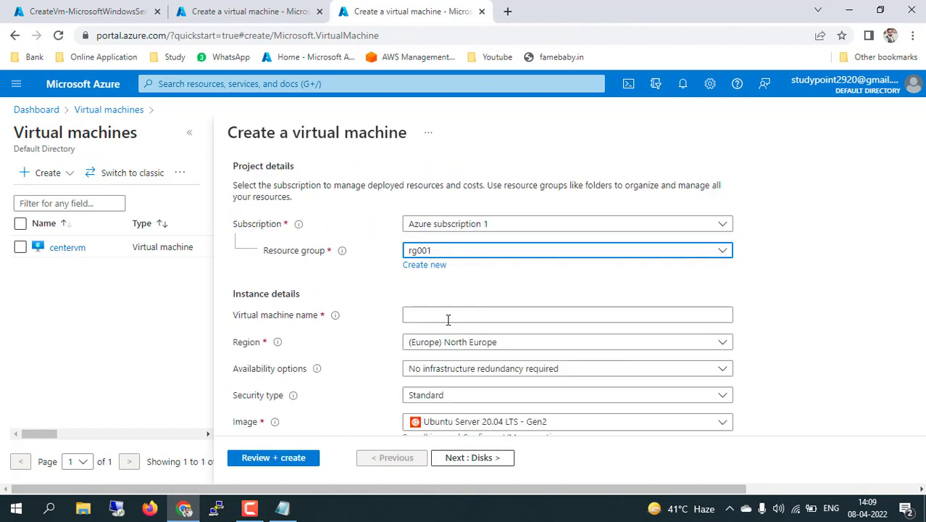
{"action": "left_click", "coordinate": [448, 317]}
{"action": "type", "text": "subn"}
{"action": "key", "text": "Down"}
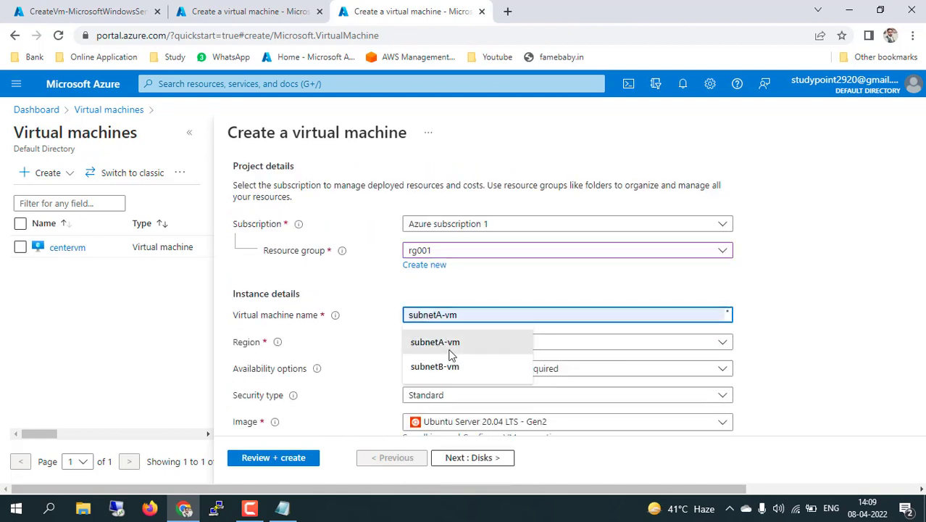
{"action": "left_click", "coordinate": [449, 366]}
Choose the Windows Server 2012 R2 Datacenter - Gen1 image
{"action": "scroll", "coordinate": [482, 366], "scroll_direction": "down", "scroll_amount": 2}
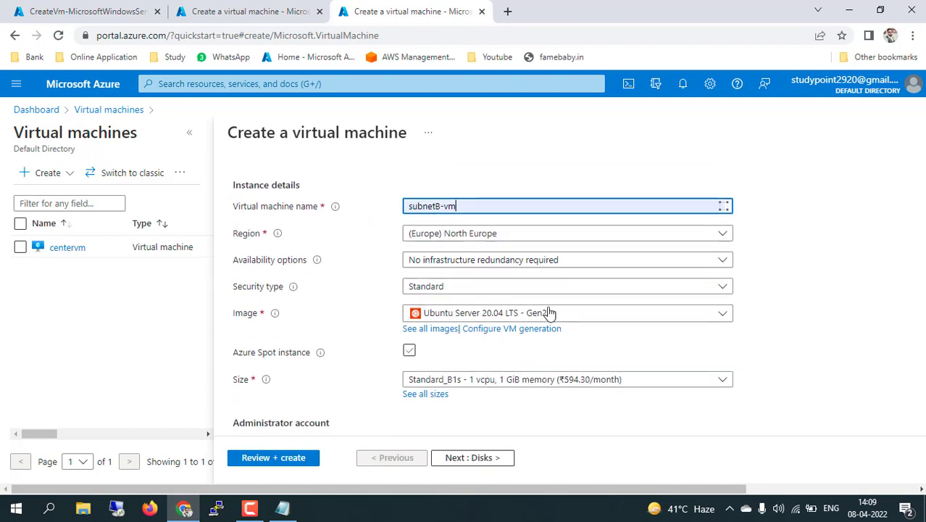
{"action": "left_click", "coordinate": [584, 317]}
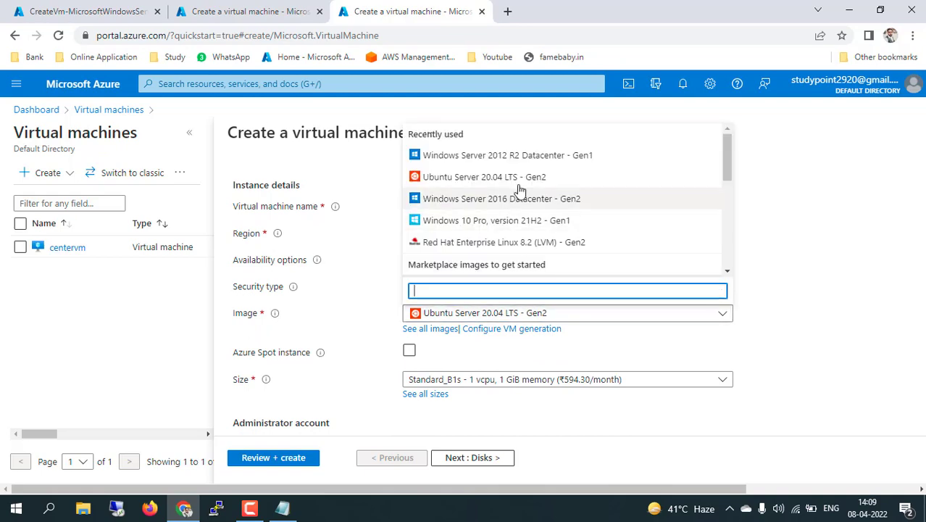
{"action": "left_click", "coordinate": [548, 156]}
Enter the administrator username, password and password confirmation
{"action": "scroll", "coordinate": [763, 253], "scroll_direction": "down", "scroll_amount": 5}
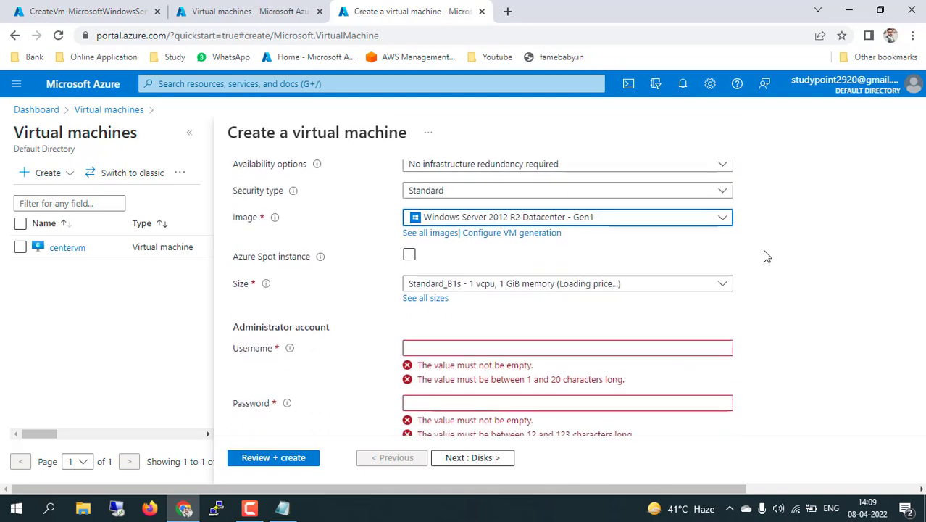
{"action": "left_click", "coordinate": [566, 190]}
{"action": "type", "text": "stud"}
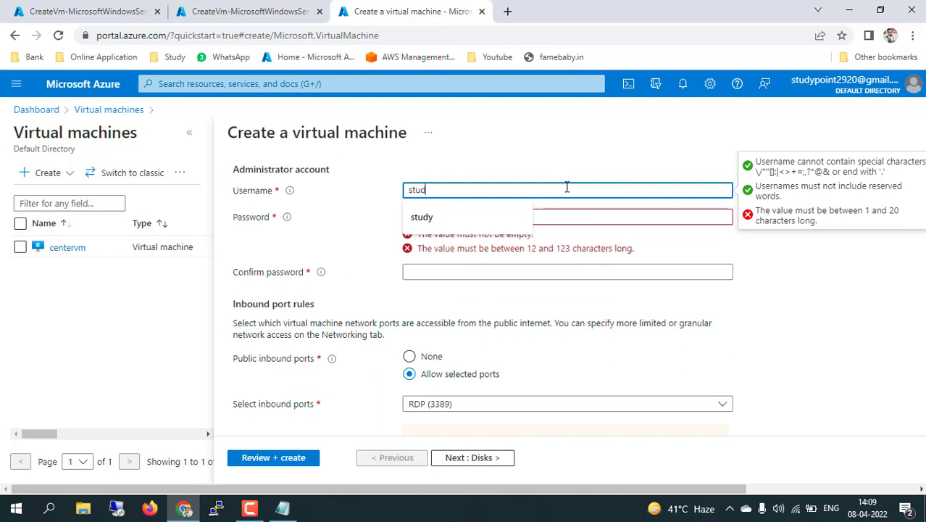
{"action": "type", "text": "y"}
{"action": "key", "text": "Tab"}
{"action": "type", "text": "****"}
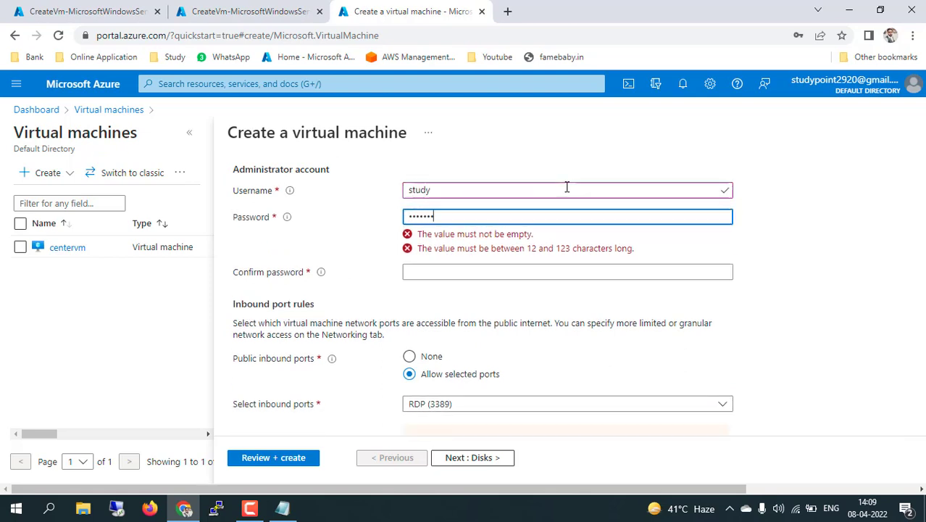
{"action": "key", "text": "Tab"}
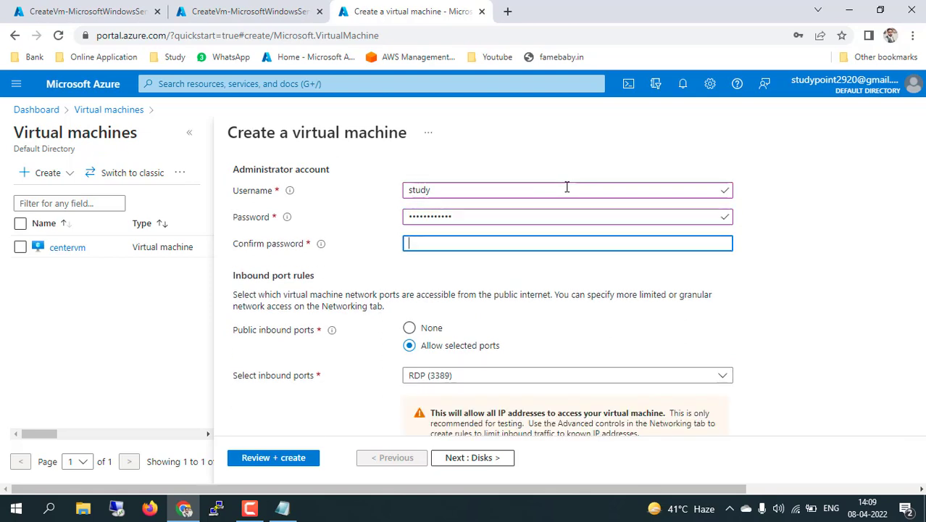
{"action": "type", "text": "******"}
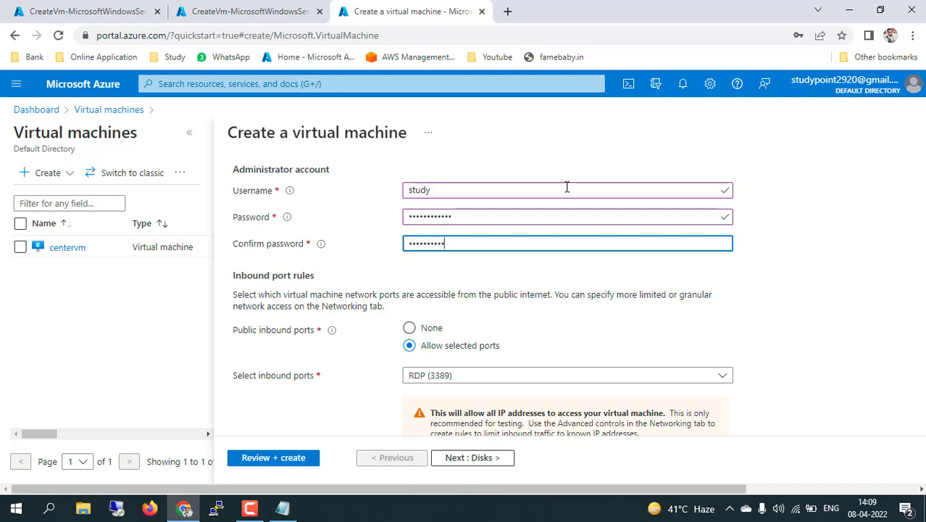
Allow HTTP (80) inbound alongside RDP and enable Azure Hybrid Benefit with an existing licence
{"action": "scroll", "coordinate": [567, 187], "scroll_direction": "down", "scroll_amount": 1}
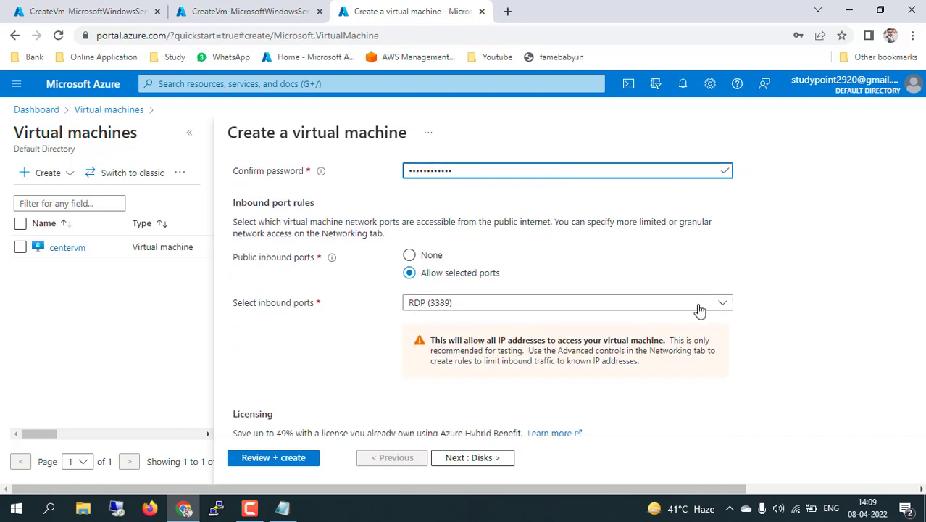
{"action": "left_click", "coordinate": [721, 302]}
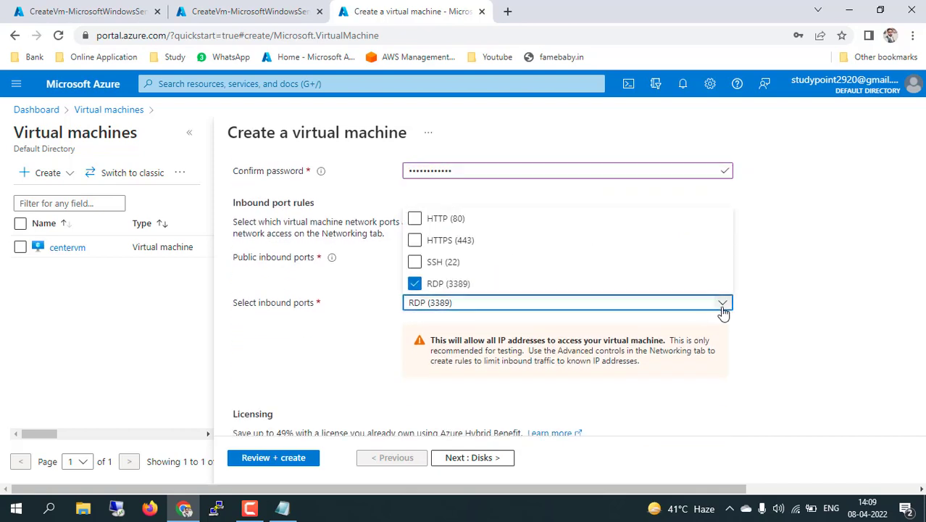
{"action": "left_click", "coordinate": [414, 220]}
{"action": "left_click", "coordinate": [754, 368]}
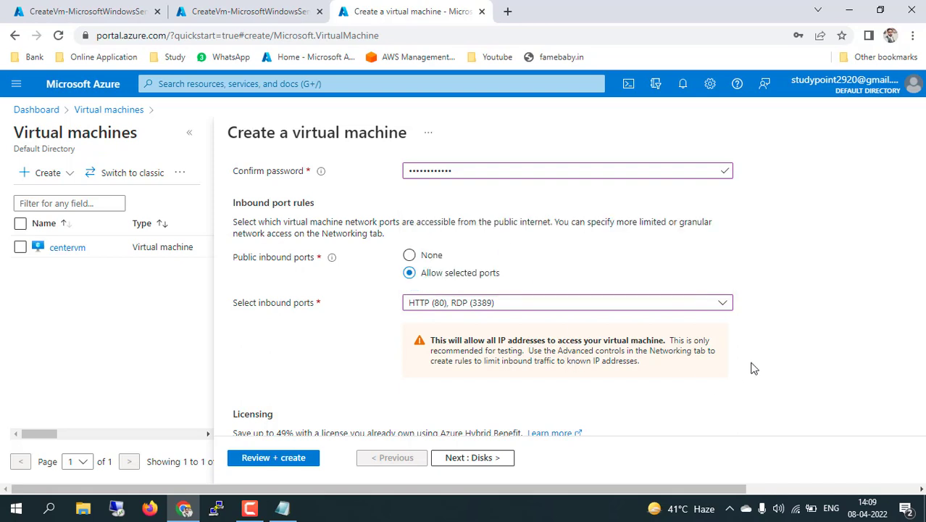
{"action": "scroll", "coordinate": [754, 368], "scroll_direction": "down", "scroll_amount": 2}
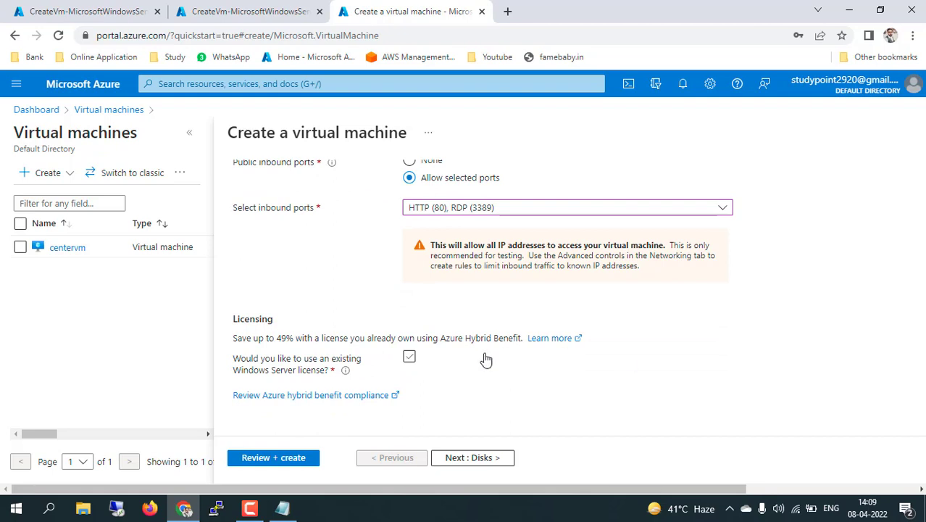
{"action": "left_click", "coordinate": [410, 358]}
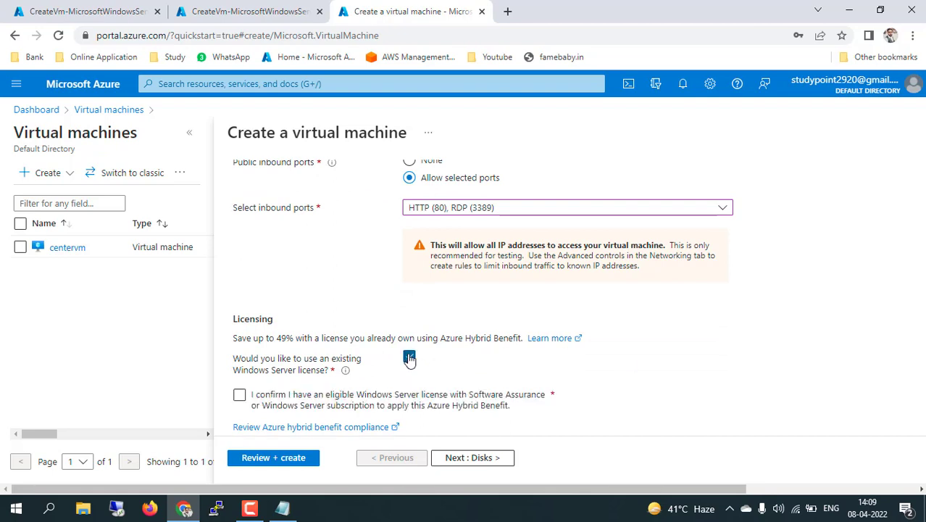
{"action": "left_click", "coordinate": [239, 394]}
{"action": "scroll", "coordinate": [587, 394], "scroll_direction": "down", "scroll_amount": 1}
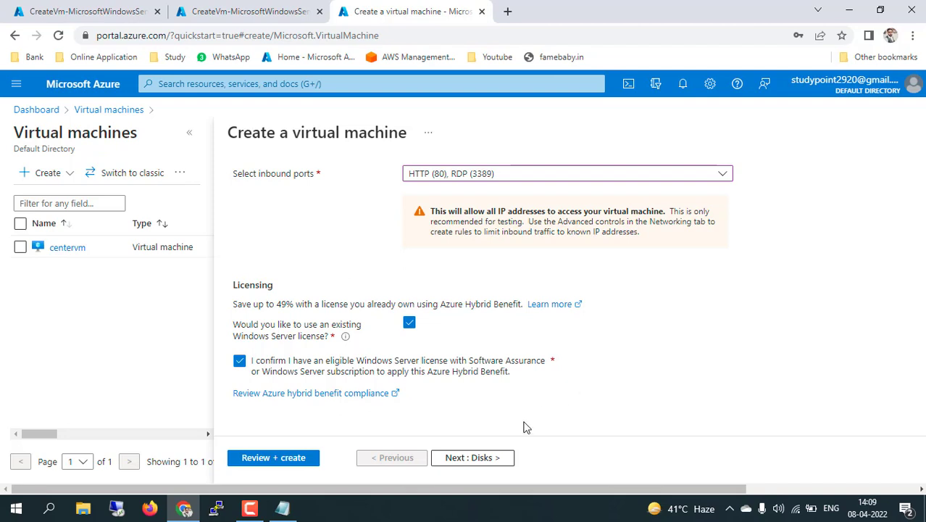
{"action": "left_click", "coordinate": [485, 458]}
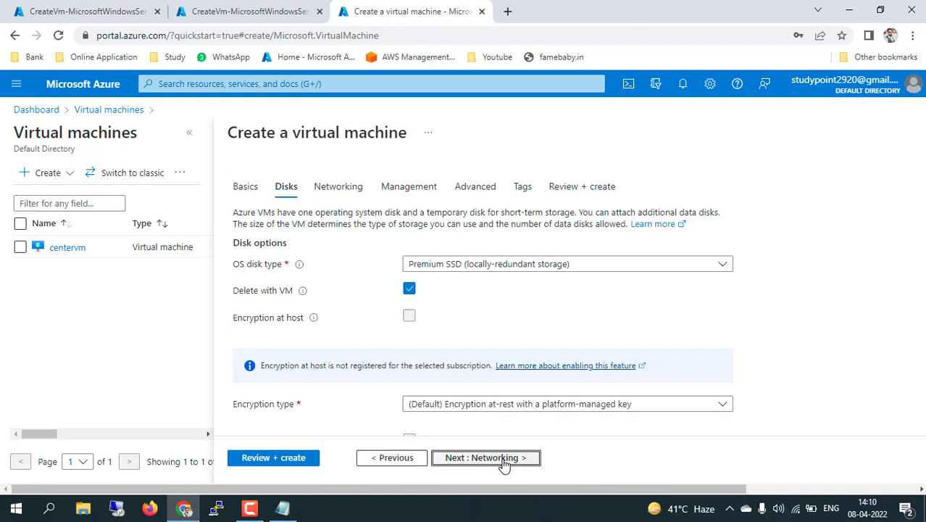
Place the VM in subnetb (10.0.2.0/24), then page through Management, Advanced and Tags to review
{"action": "left_click", "coordinate": [503, 461]}
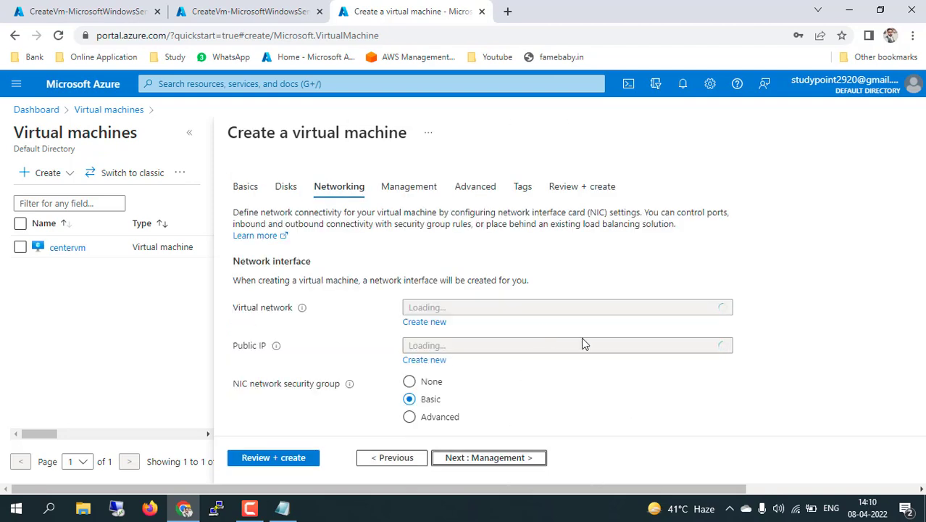
{"action": "left_click", "coordinate": [624, 347]}
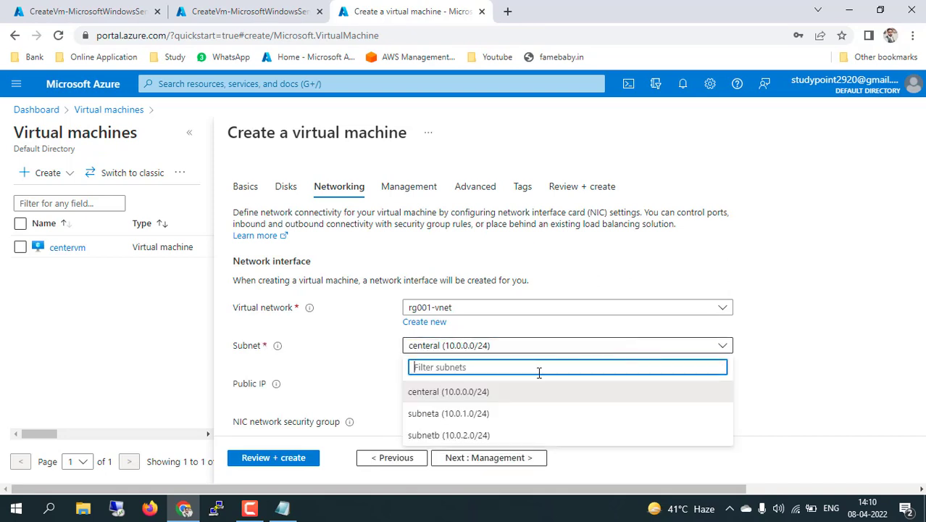
{"action": "left_click", "coordinate": [481, 434]}
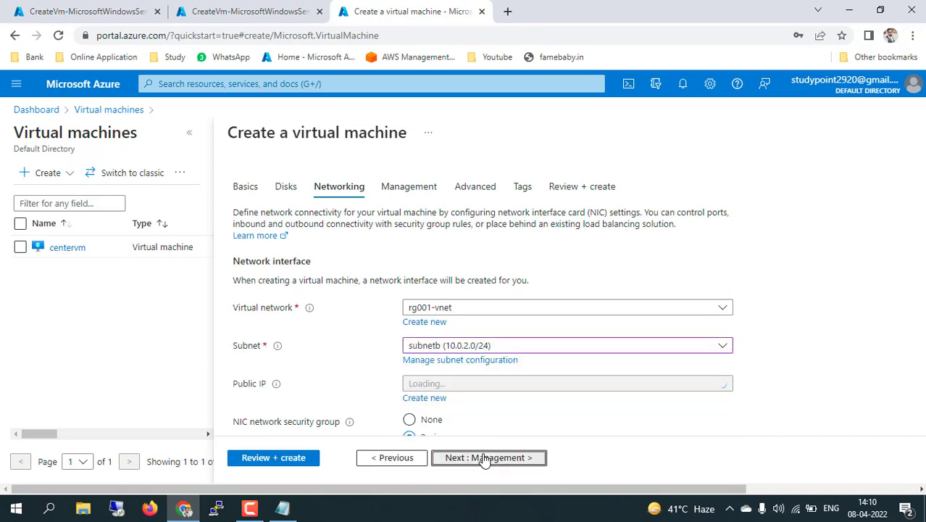
{"action": "left_click", "coordinate": [485, 458]}
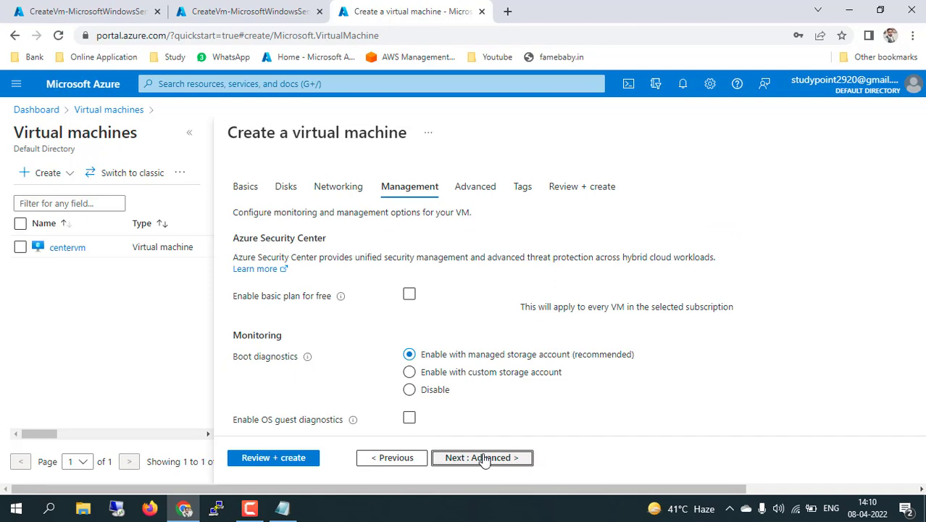
{"action": "left_click", "coordinate": [485, 458]}
{"action": "left_click", "coordinate": [485, 458]}
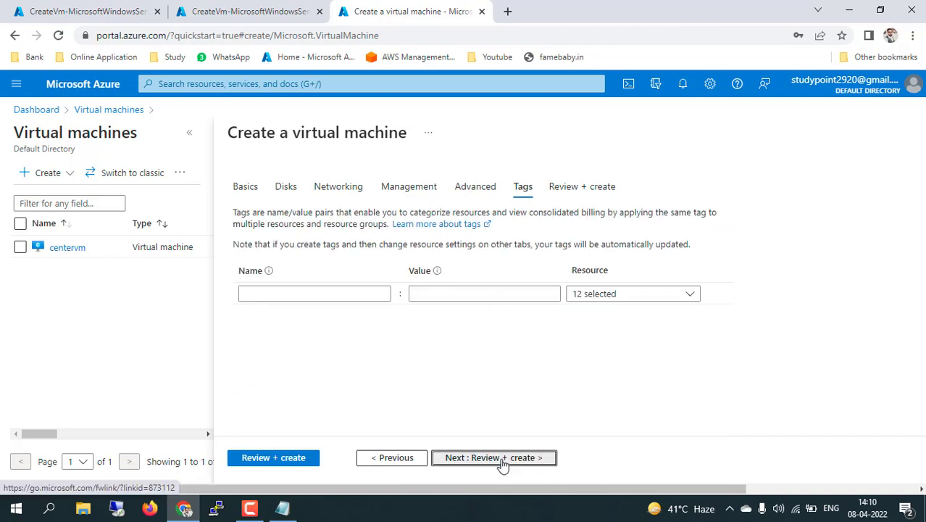
{"action": "left_click", "coordinate": [500, 459]}
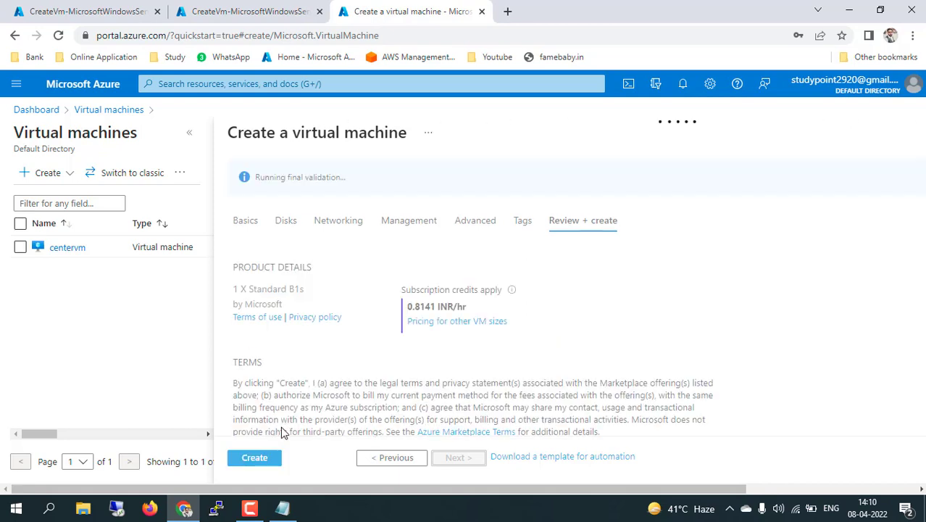
Create subnetB-vm and open the deployed subnetA-vm and centervm resources
{"action": "left_click", "coordinate": [272, 463]}
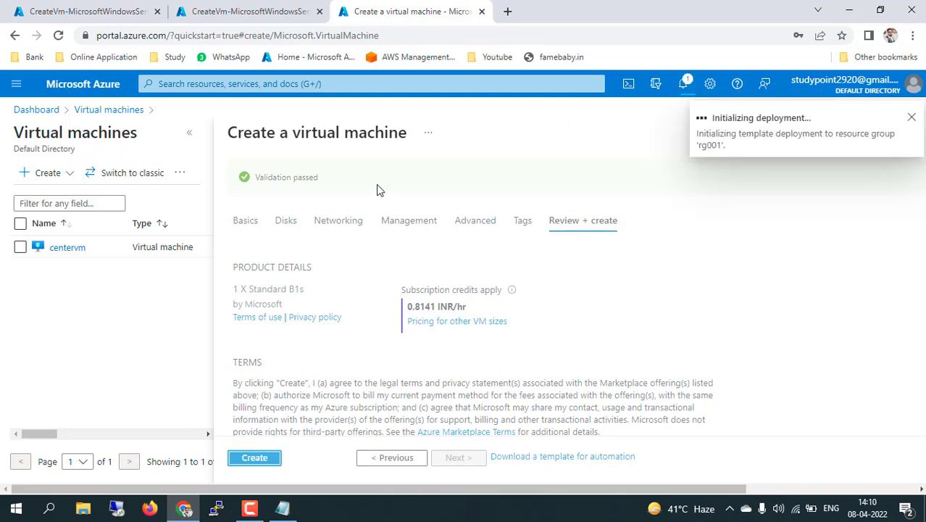
{"action": "left_click", "coordinate": [218, 9]}
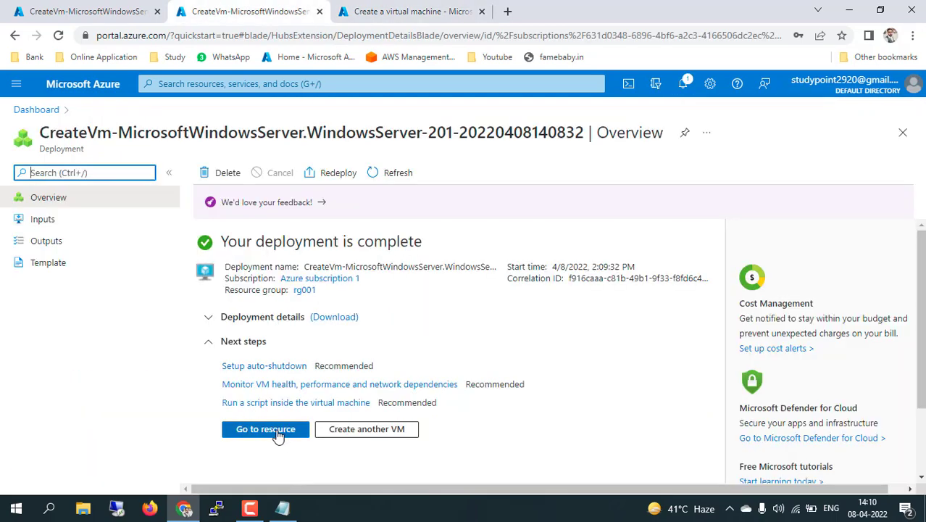
{"action": "left_click", "coordinate": [288, 437]}
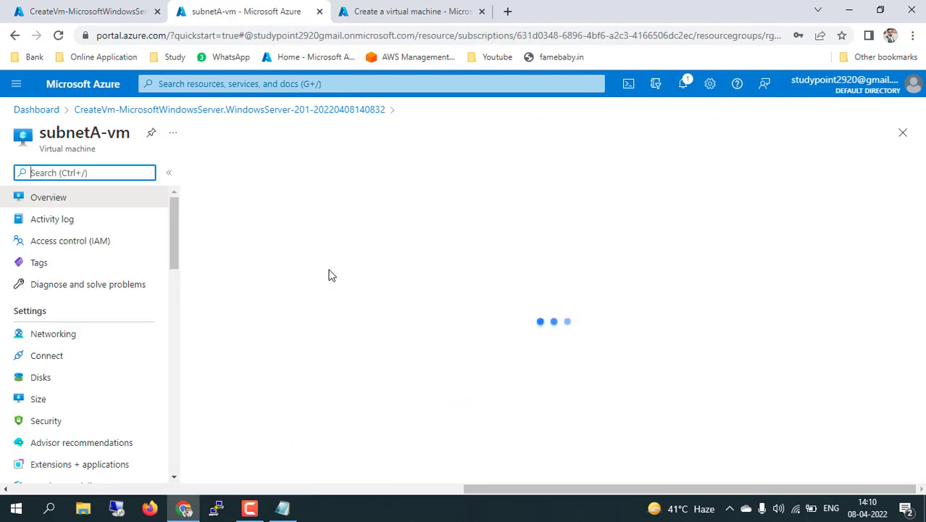
{"action": "left_click", "coordinate": [99, 10]}
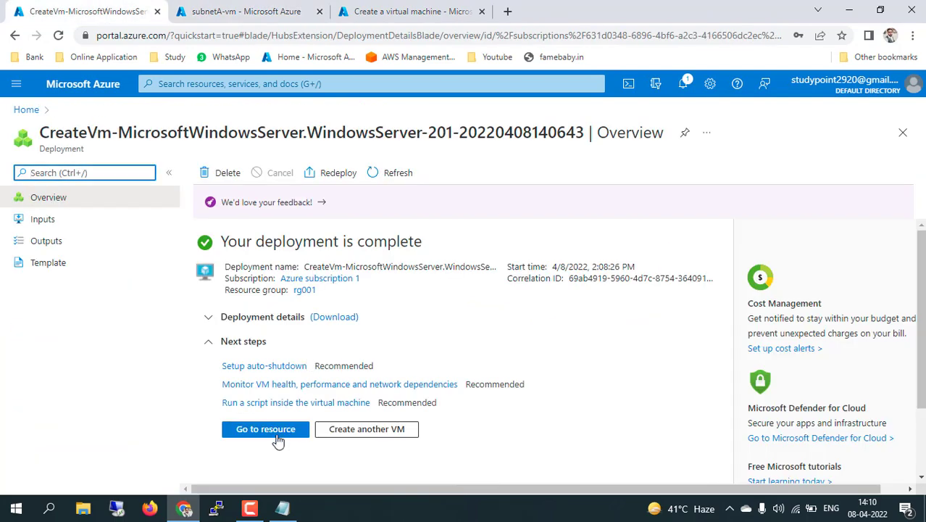
{"action": "left_click", "coordinate": [275, 433]}
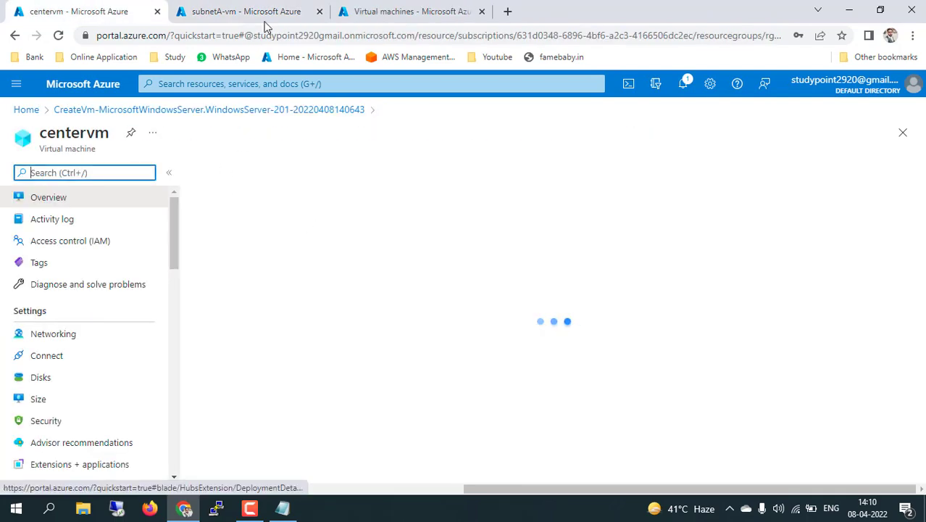
Check the subnetB-vm deployment progress, then return to the centervm overview
{"action": "left_click", "coordinate": [268, 11]}
{"action": "left_click", "coordinate": [393, 10]}
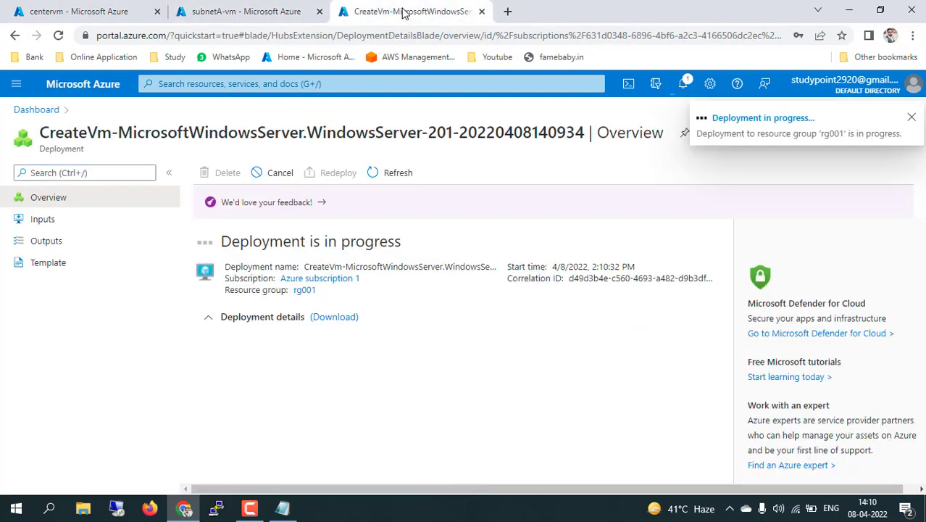
{"action": "left_click", "coordinate": [420, 248]}
{"action": "left_click", "coordinate": [77, 10]}
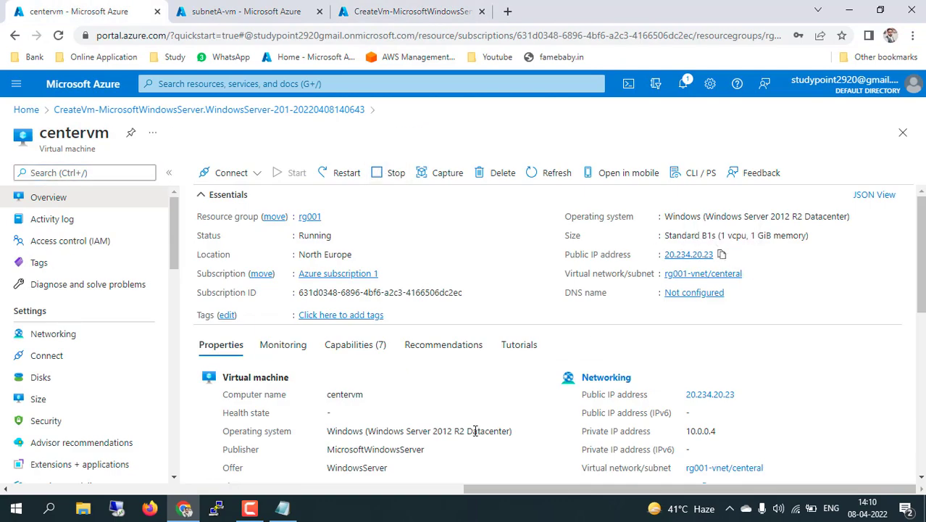
Connect by Remote Desktop (mstsc) to centervm at 20.234.20.23, then show the subnetA-vm portal page
{"action": "key", "text": "super+r"}
{"action": "type", "text": "mstsc"}
{"action": "key", "text": "Return"}
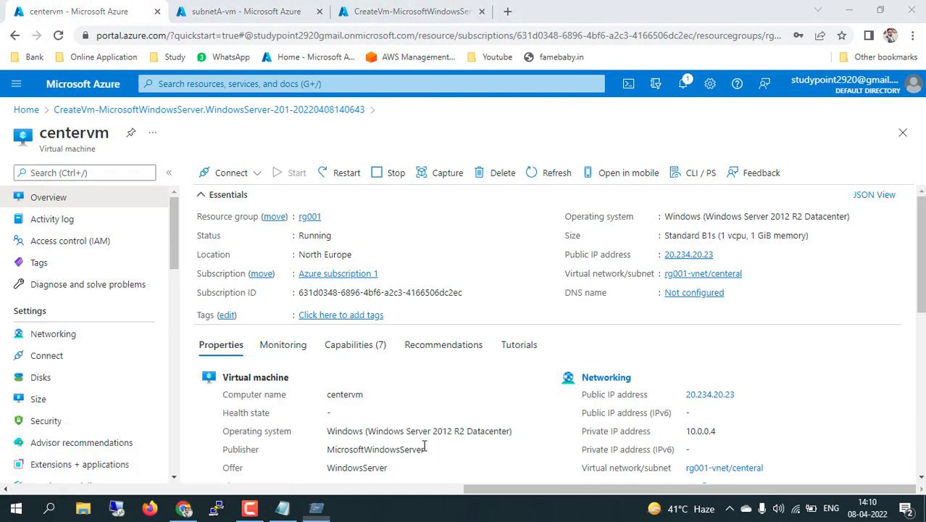
{"action": "key", "text": "ctrl+v"}
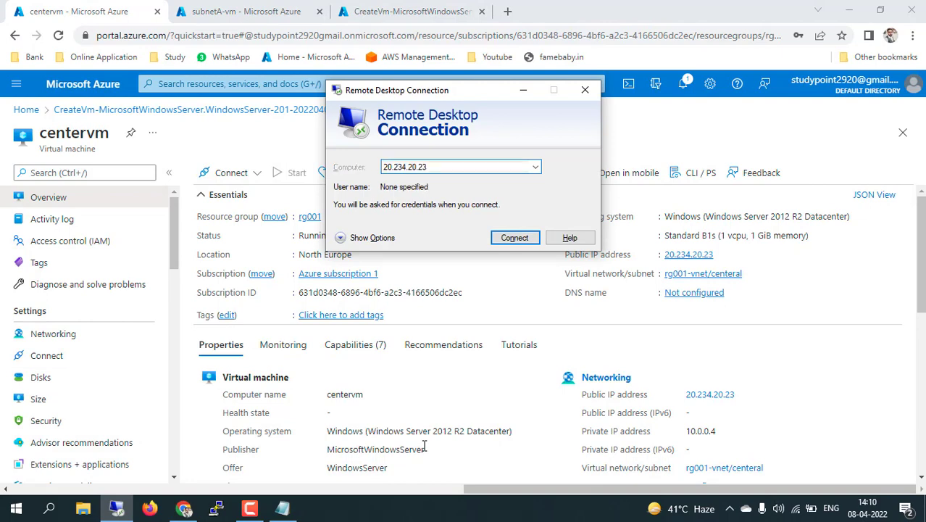
{"action": "key", "text": "Return"}
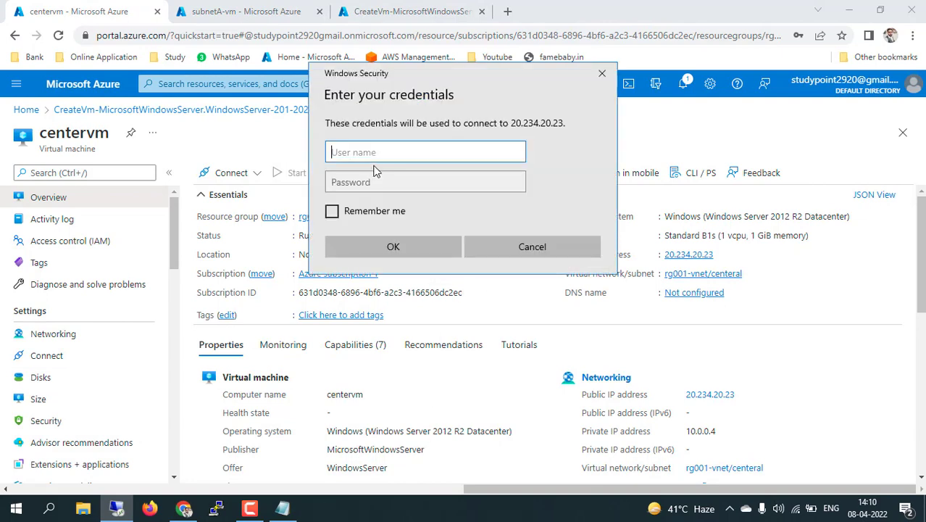
{"action": "type", "text": "study"}
{"action": "key", "text": "Tab"}
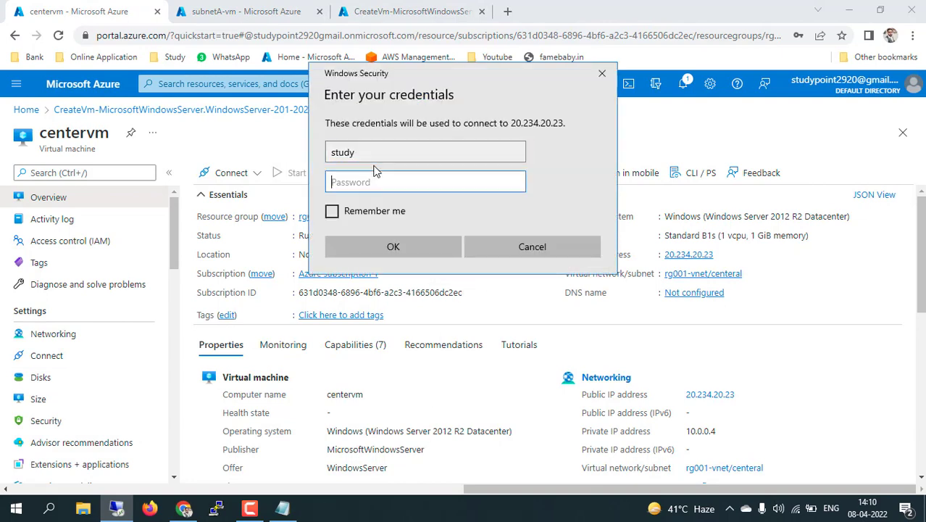
{"action": "type", "text": "••••••••"}
{"action": "key", "text": "Return"}
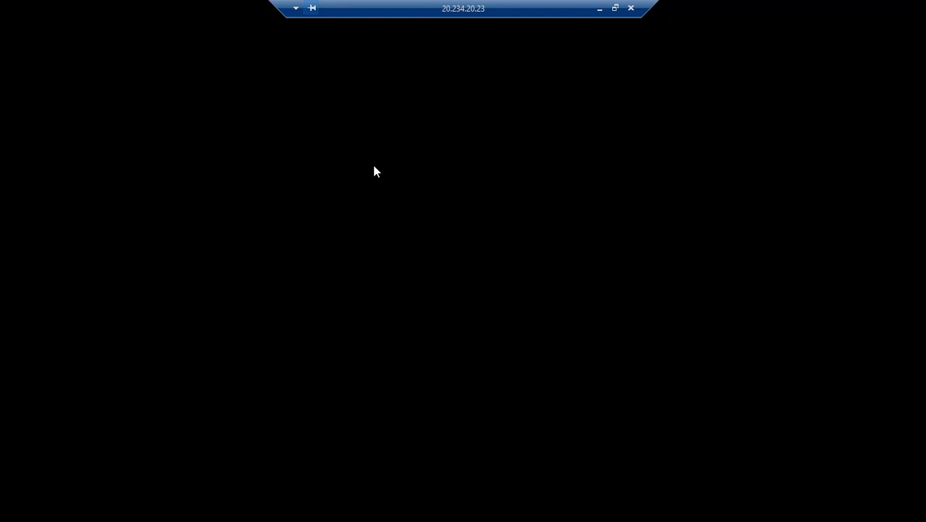
{"action": "left_click", "coordinate": [600, 8]}
{"action": "left_click", "coordinate": [241, 12]}
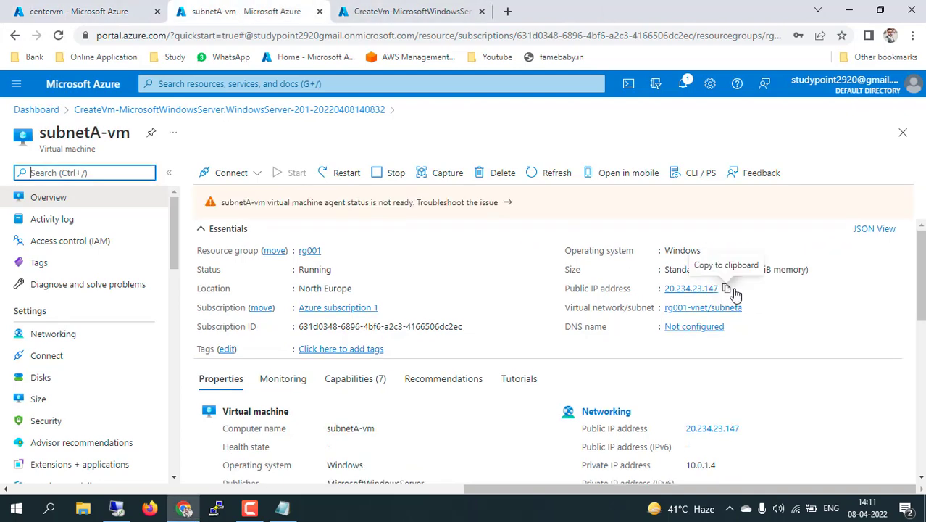
Copy subnetA-vm's public IP and open a minimized Remote Desktop session to 20.234.23.147
{"action": "left_click", "coordinate": [728, 289]}
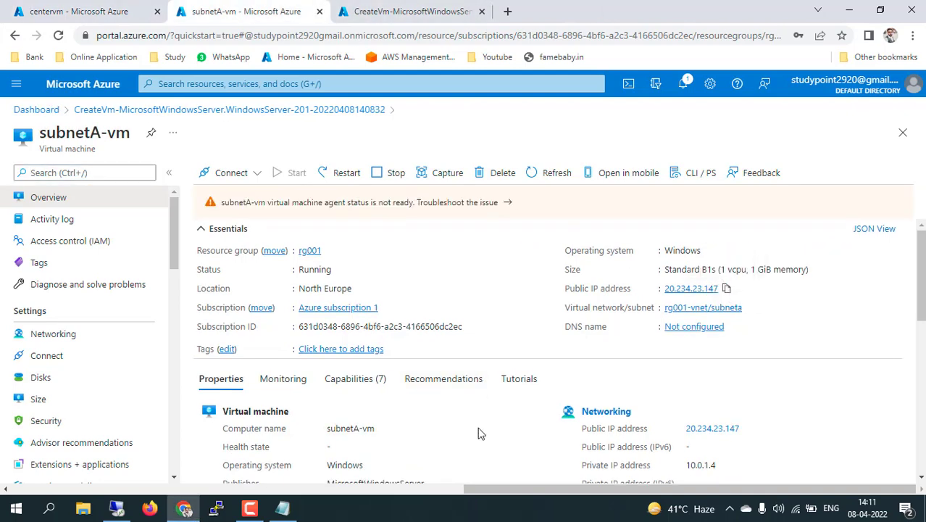
{"action": "key", "text": "super+r"}
{"action": "type", "text": "mstsc"}
{"action": "key", "text": "Return"}
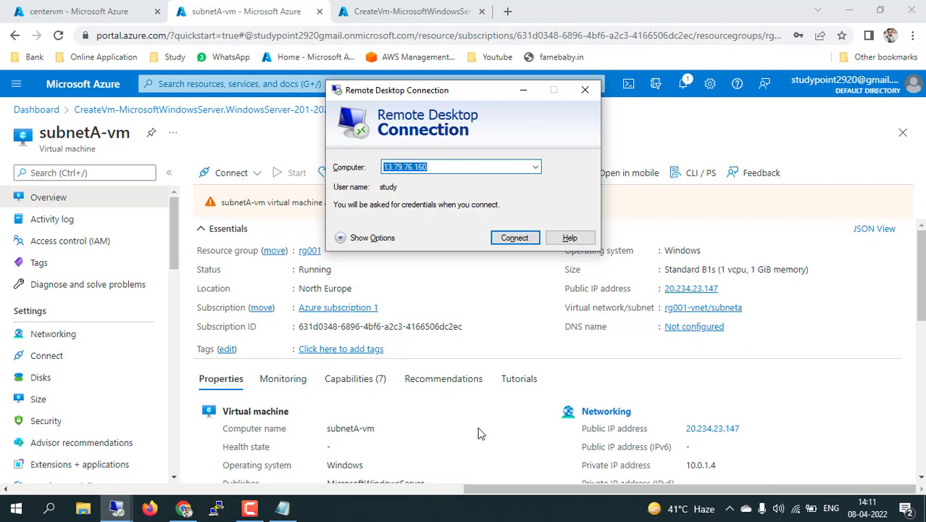
{"action": "key", "text": "ctrl+v"}
{"action": "key", "text": "Return"}
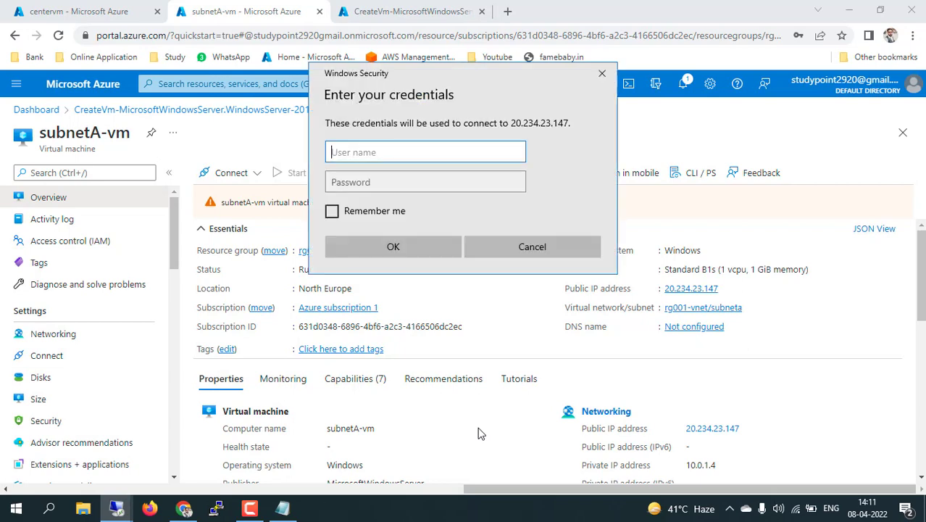
{"action": "type", "text": "study"}
{"action": "key", "text": "Tab"}
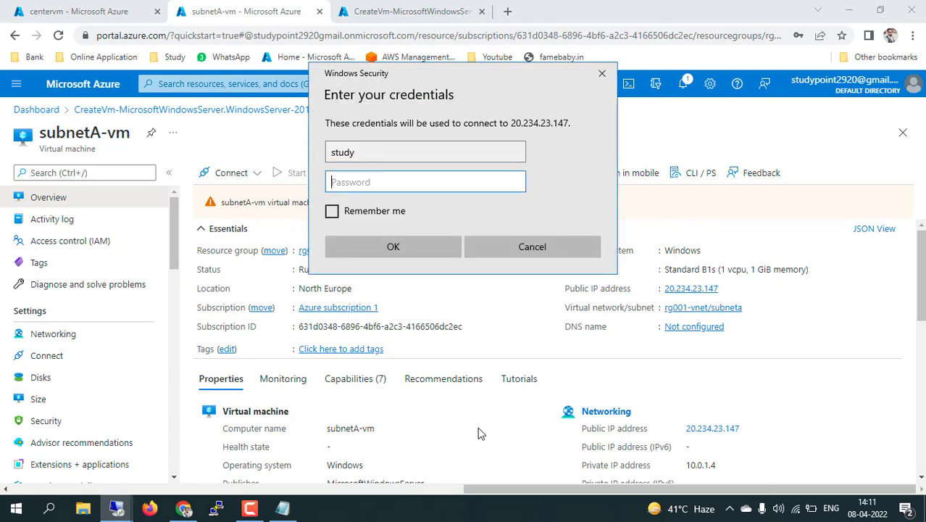
{"action": "type", "text": "**********"}
{"action": "key", "text": "Return"}
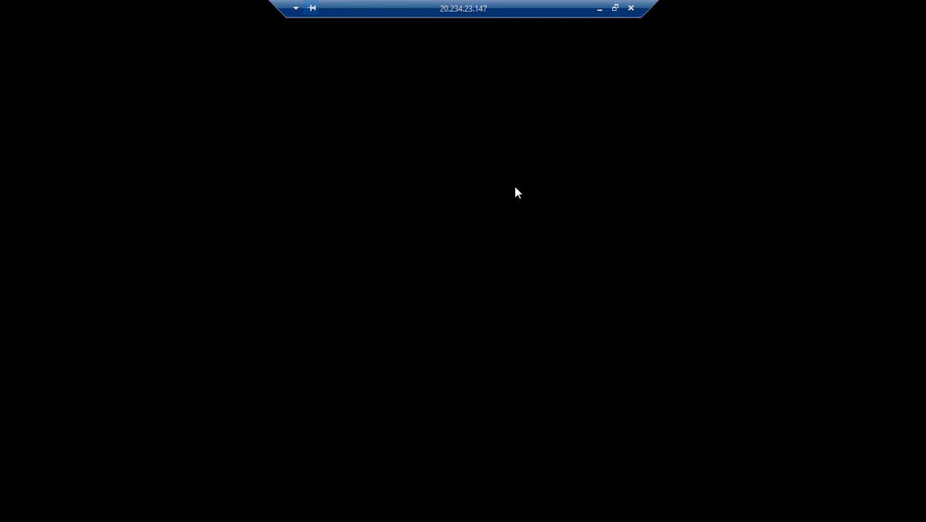
{"action": "left_click", "coordinate": [599, 8]}
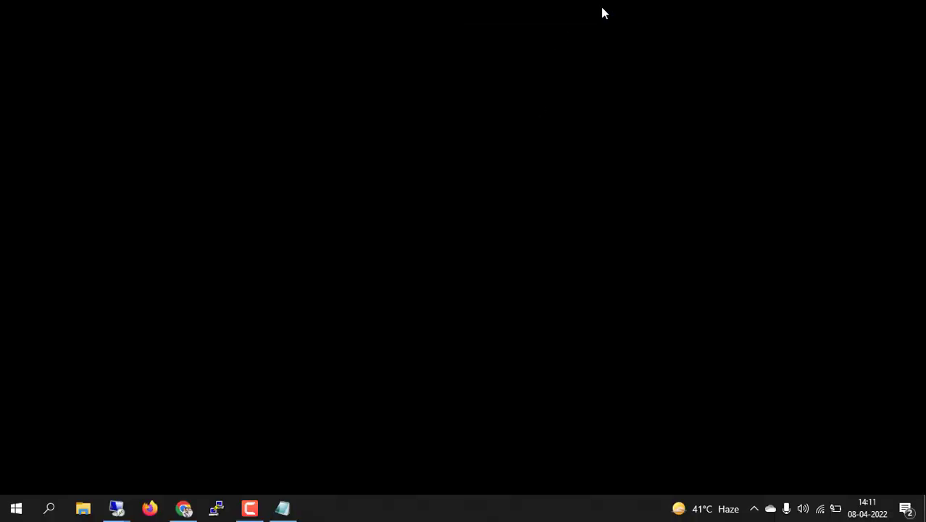
Open the deployed subnetB-vm and copy its public IP address
{"action": "left_click", "coordinate": [401, 12]}
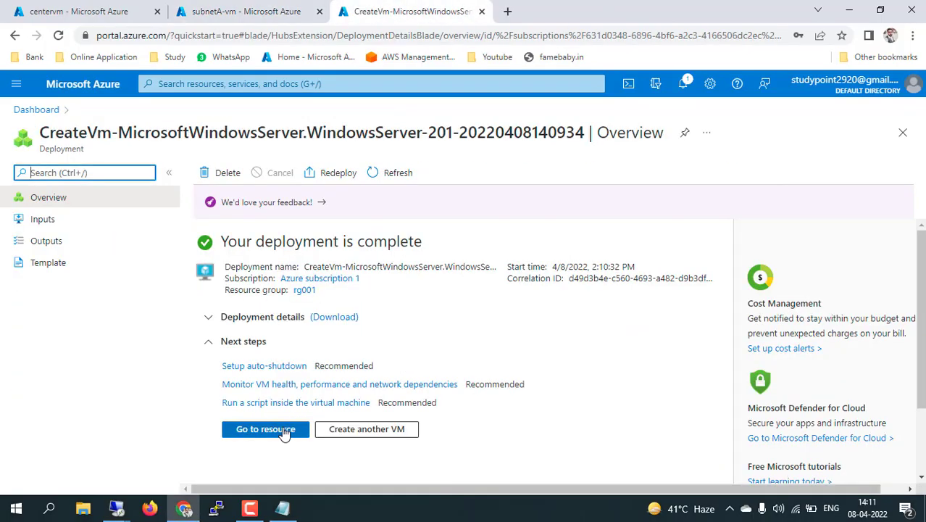
{"action": "left_click", "coordinate": [279, 429]}
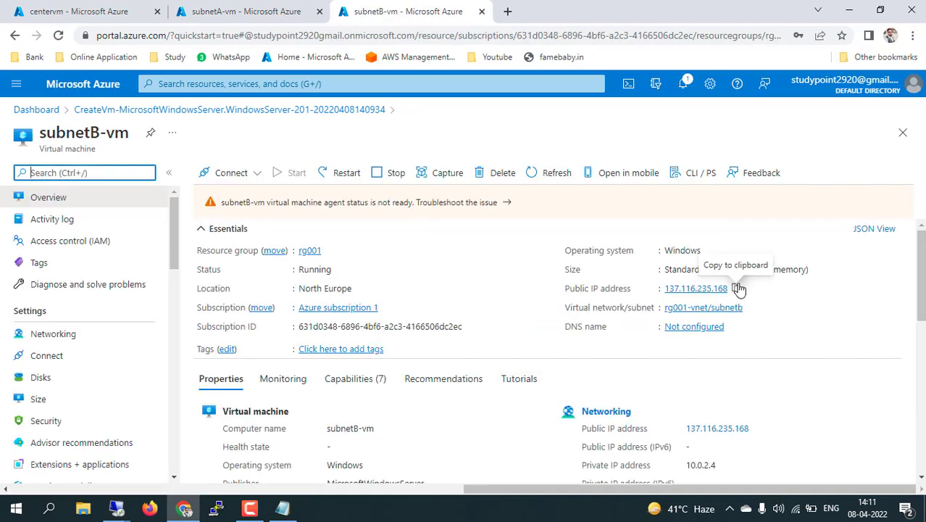
{"action": "left_click", "coordinate": [736, 288]}
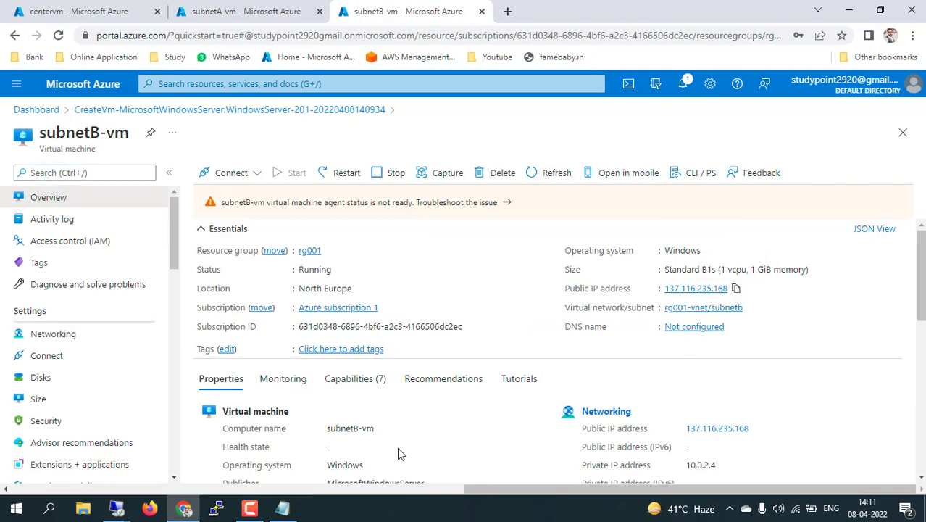
Sign in to subnetB-vm at 137.116.235.168 through Remote Desktop
{"action": "key", "text": "super+r"}
{"action": "type", "text": "mstsc"}
{"action": "key", "text": "Return"}
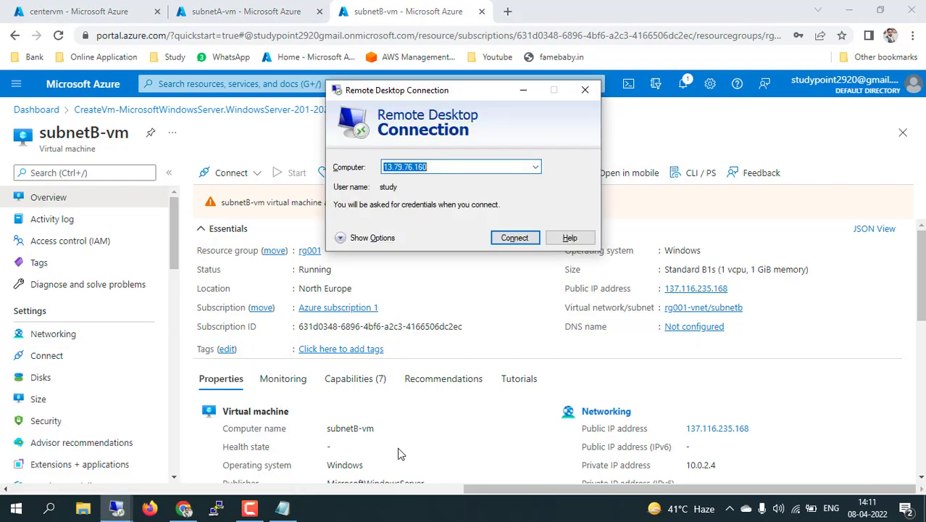
{"action": "key", "text": "ctrl+v"}
{"action": "key", "text": "Return"}
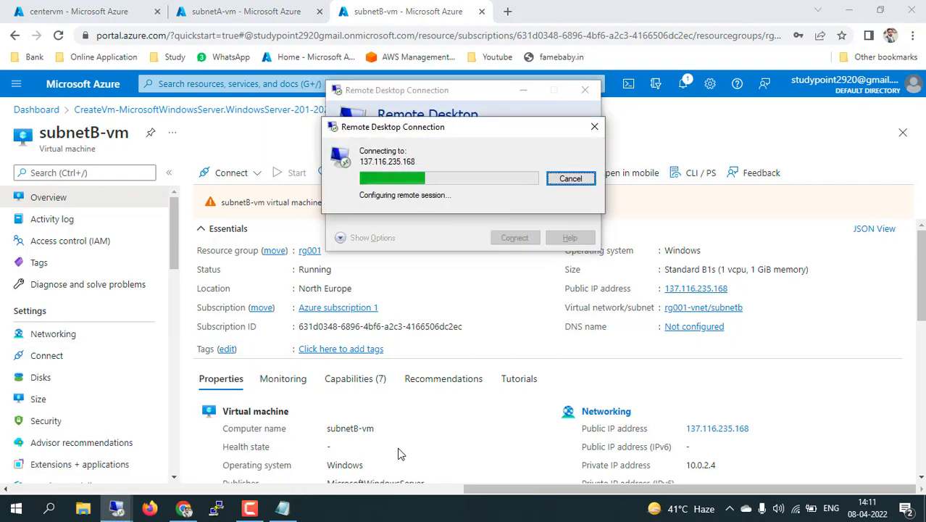
{"action": "type", "text": "study"}
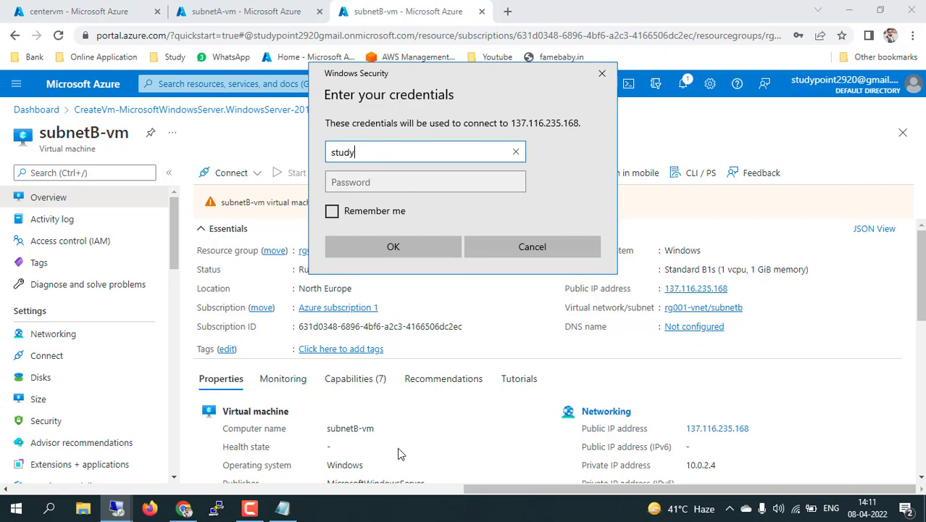
{"action": "key", "text": "Tab"}
{"action": "type", "text": "•••••"}
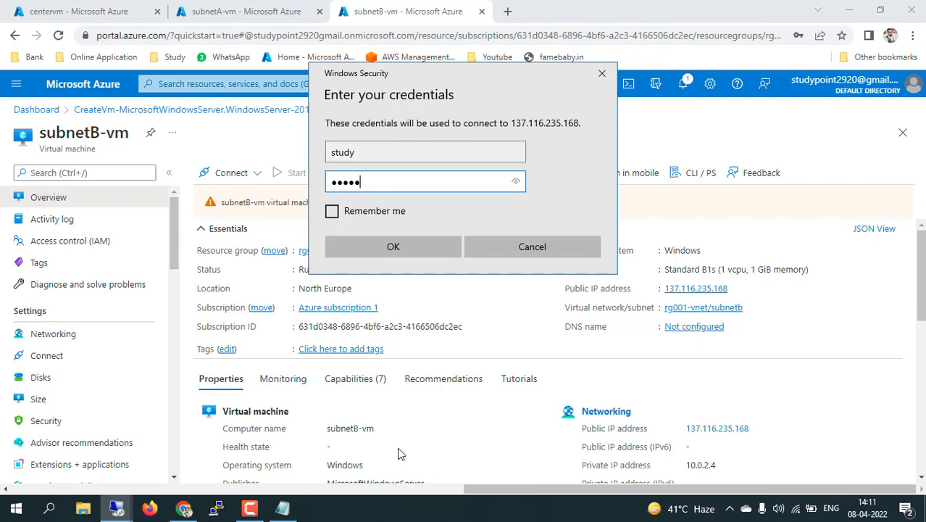
{"action": "type", "text": "•••"}
{"action": "key", "text": "Return"}
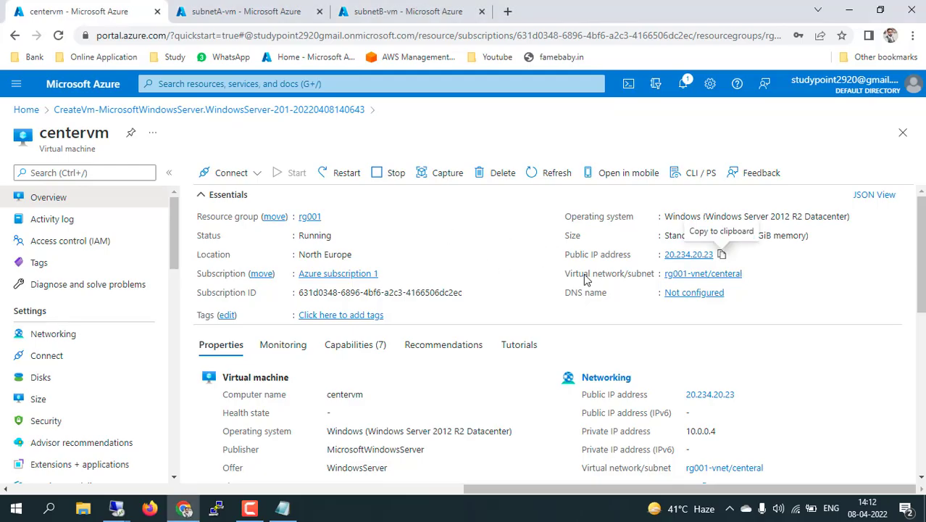
{"action": "key", "text": "ctrl+Tab"}
{"action": "key", "text": "ctrl+Tab"}
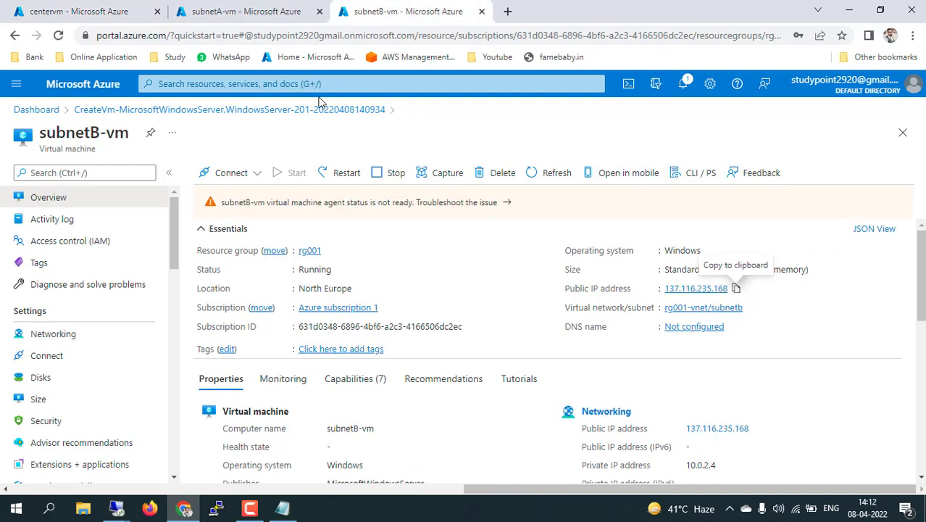
In the subnetB-vm session, start Add Roles and Features as a role-based install on this server
{"action": "mouse_move", "coordinate": [126, 509]}
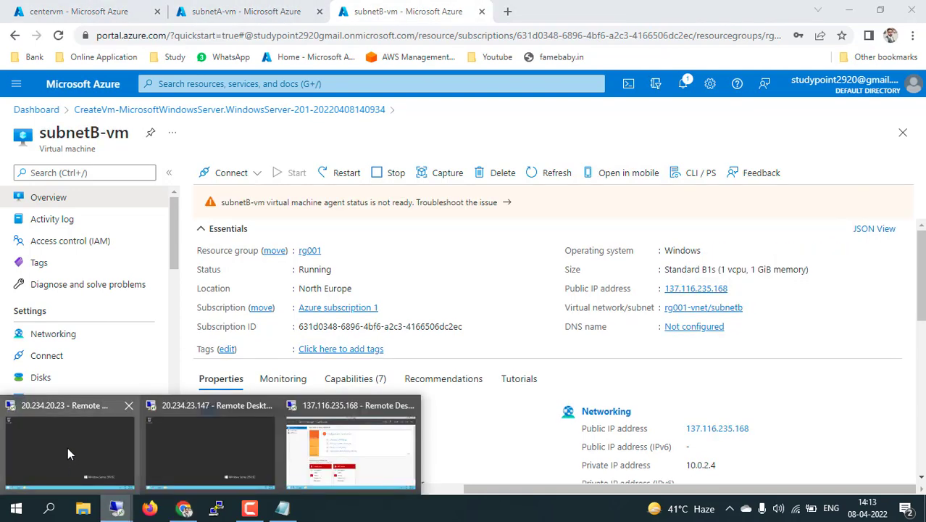
{"action": "mouse_move", "coordinate": [67, 447]}
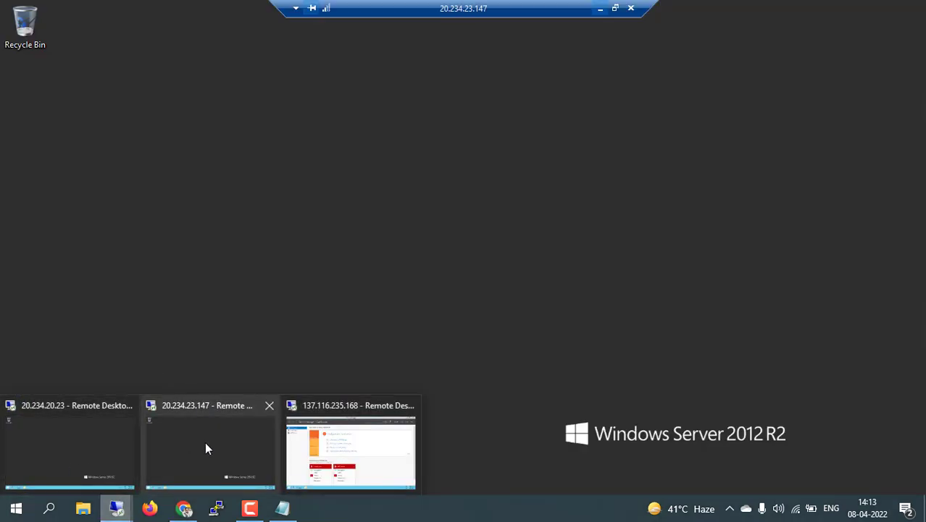
{"action": "mouse_move", "coordinate": [356, 447]}
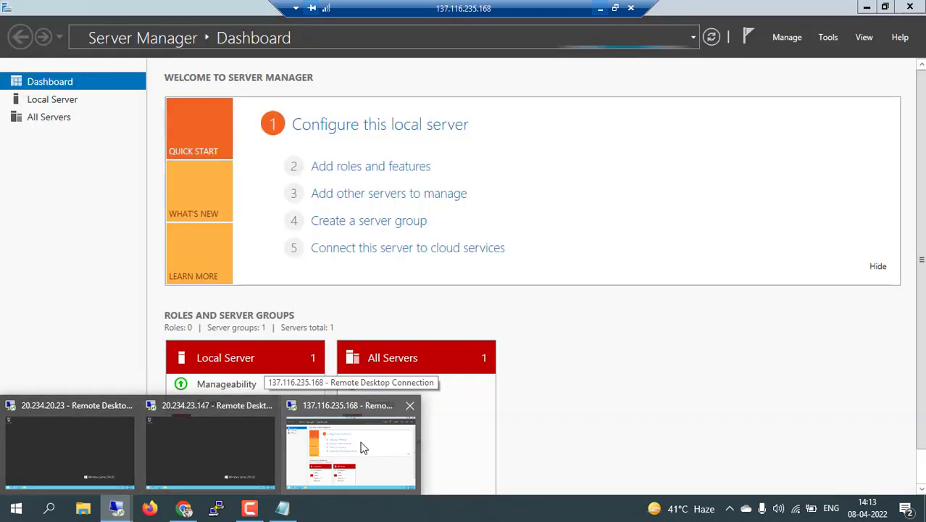
{"action": "left_click", "coordinate": [363, 447]}
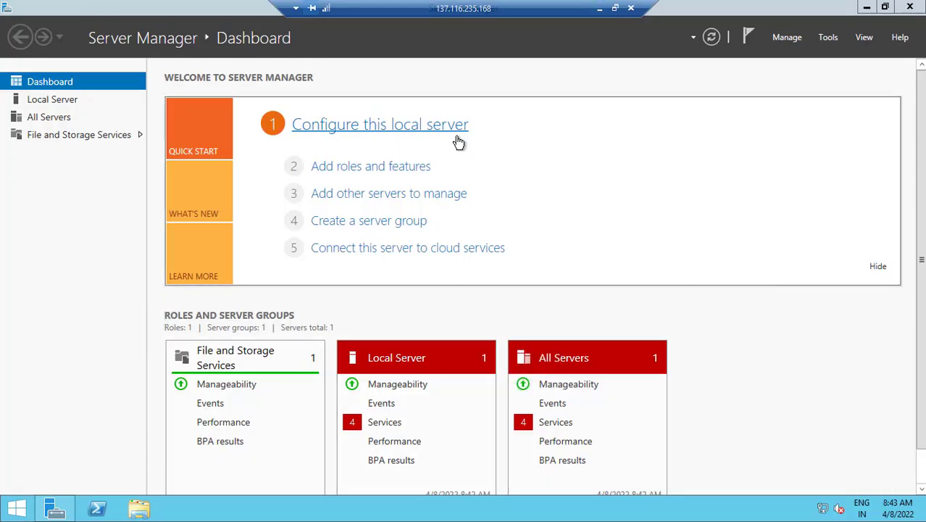
{"action": "left_click", "coordinate": [369, 167]}
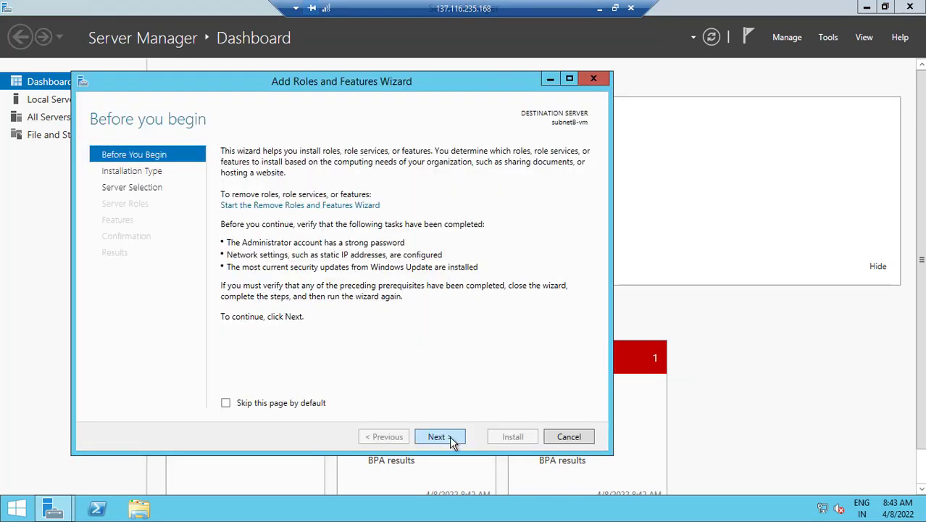
{"action": "left_click", "coordinate": [438, 437]}
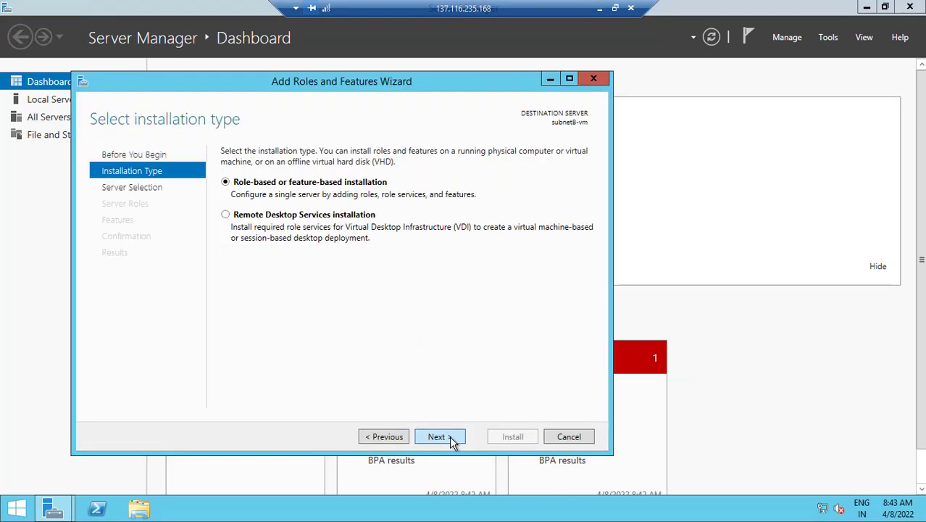
{"action": "left_click", "coordinate": [444, 438]}
{"action": "left_click", "coordinate": [442, 436]}
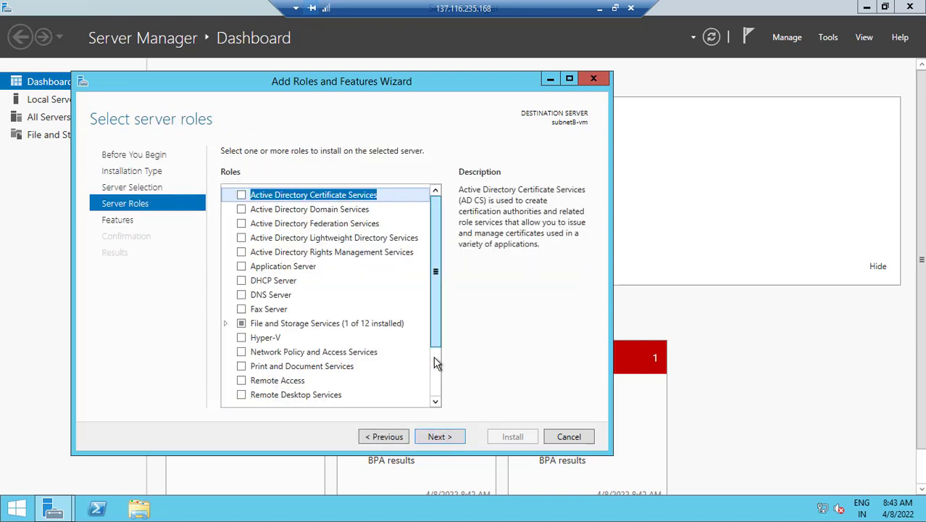
{"action": "scroll", "coordinate": [434, 362], "scroll_direction": "down", "scroll_amount": 2}
Select Web Server (IIS) with its management tools and install it
{"action": "left_click", "coordinate": [274, 359]}
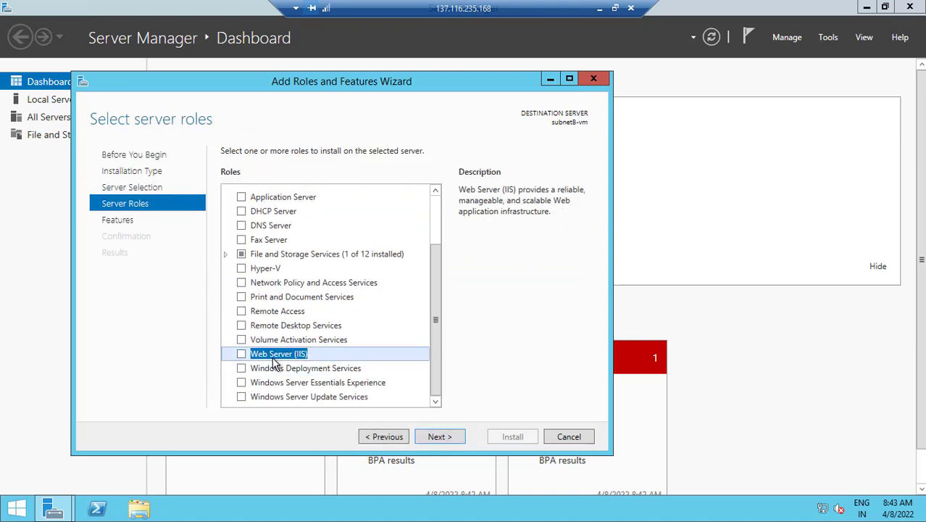
{"action": "left_click", "coordinate": [242, 355]}
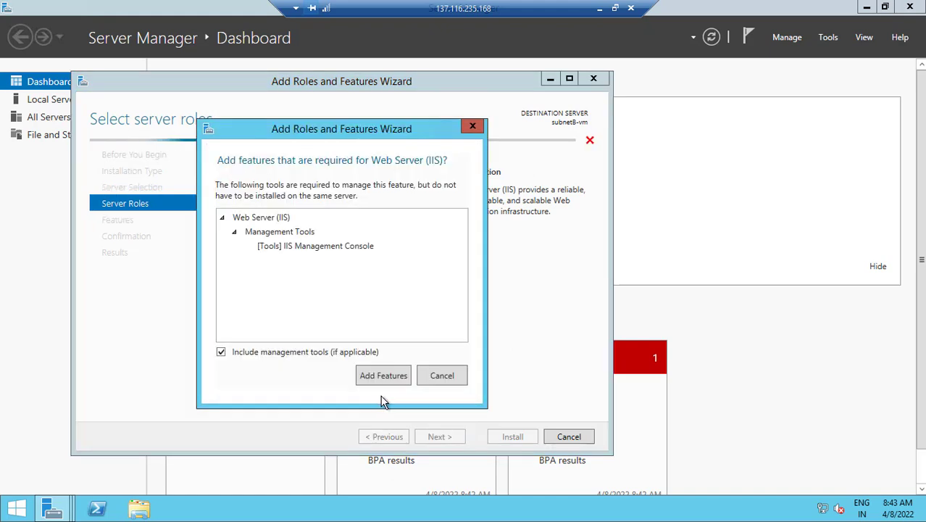
{"action": "left_click", "coordinate": [383, 375]}
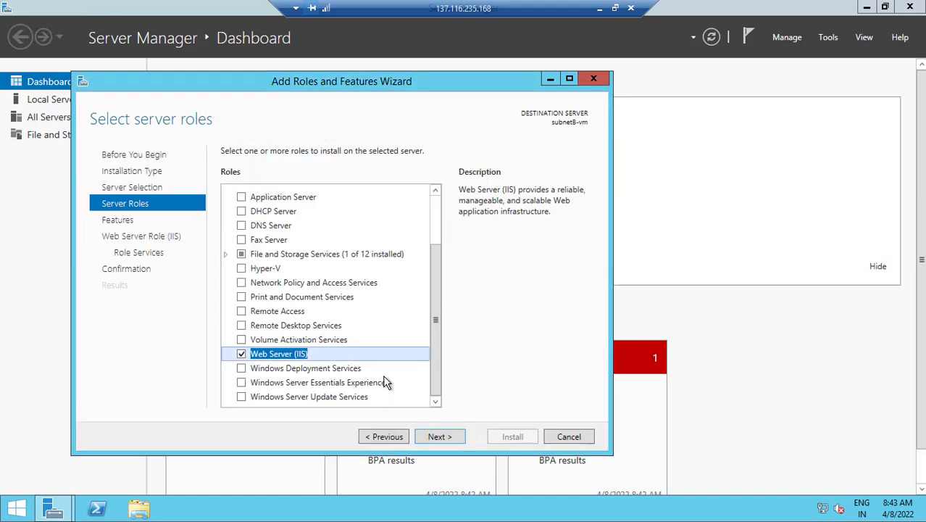
{"action": "left_click", "coordinate": [452, 437]}
{"action": "left_click", "coordinate": [452, 437]}
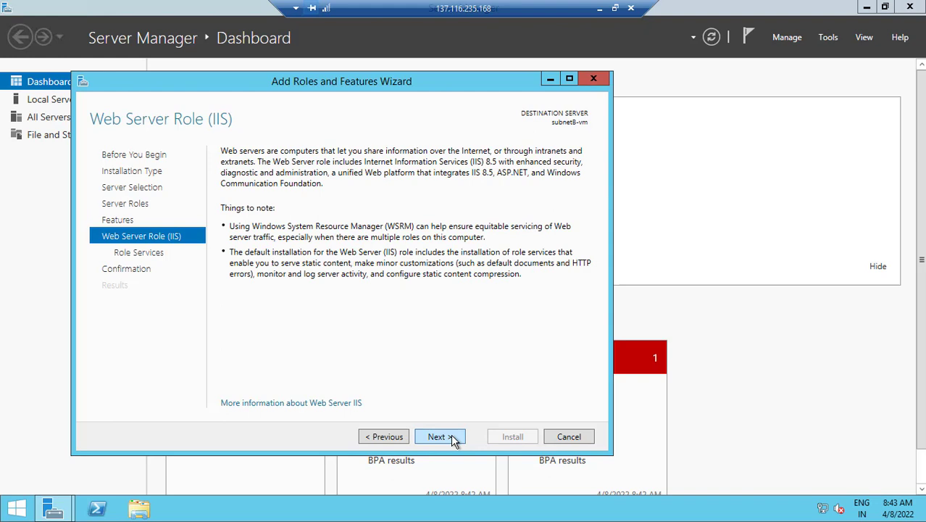
{"action": "left_click", "coordinate": [452, 437]}
{"action": "left_click", "coordinate": [450, 436]}
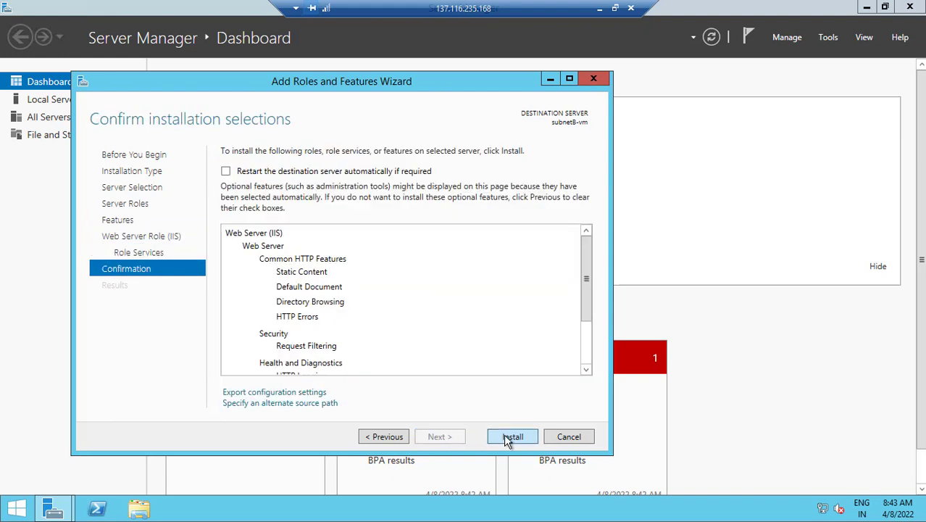
{"action": "left_click", "coordinate": [505, 437]}
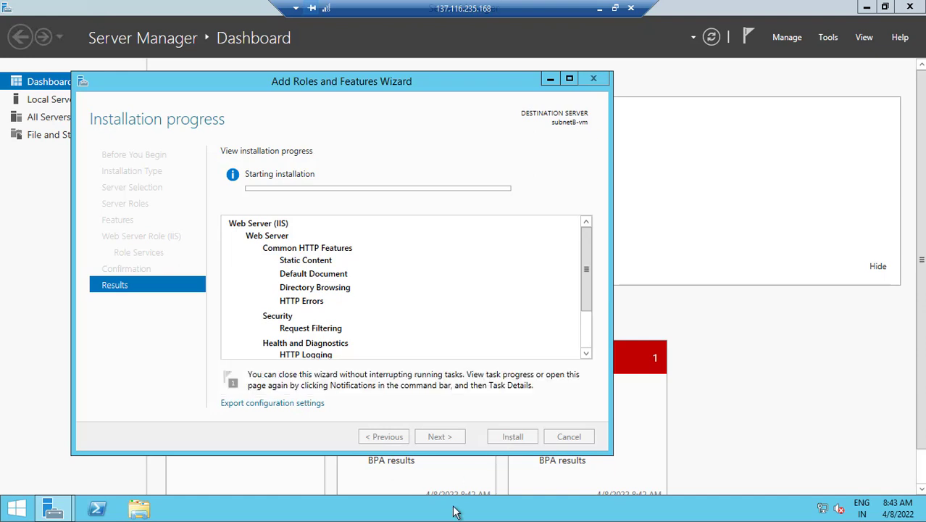
Write 'Hello Welcome to cloud nuggets youtube channel… user define route table server testing' in Notepad
{"action": "key", "text": "super+r"}
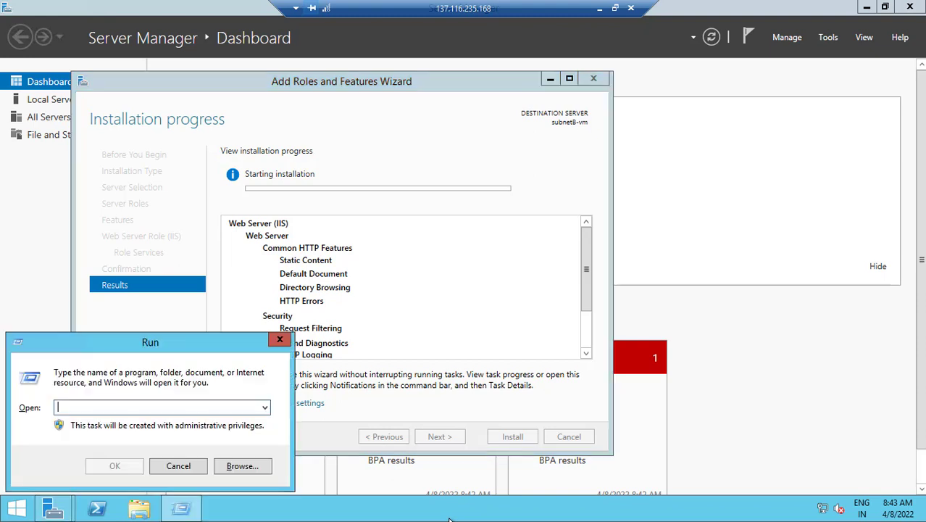
{"action": "type", "text": "notepad"}
{"action": "key", "text": "Return"}
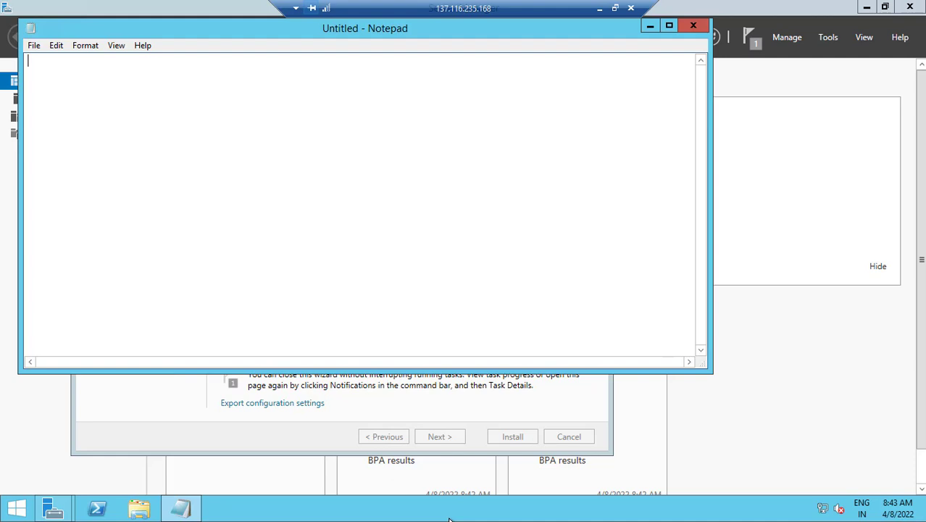
{"action": "type", "text": "Hello Welcome to c"}
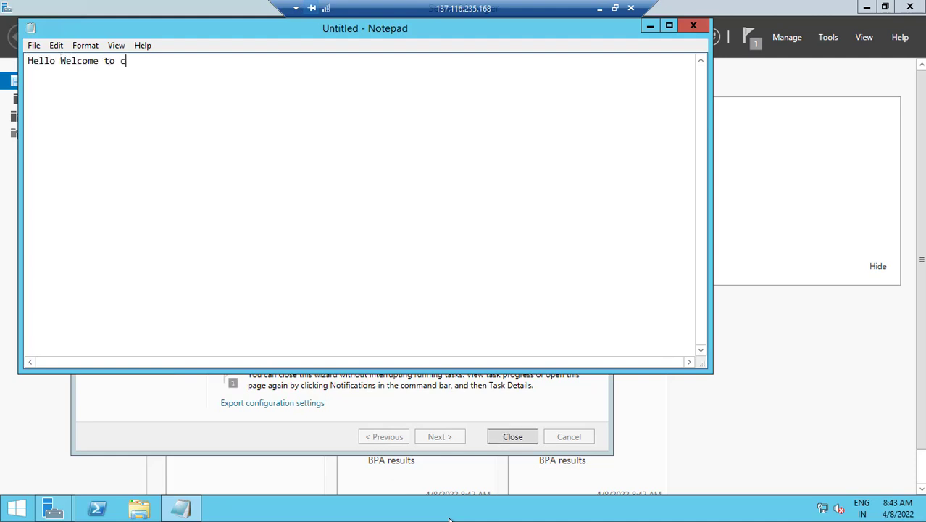
{"action": "type", "text": "loud nuggets"}
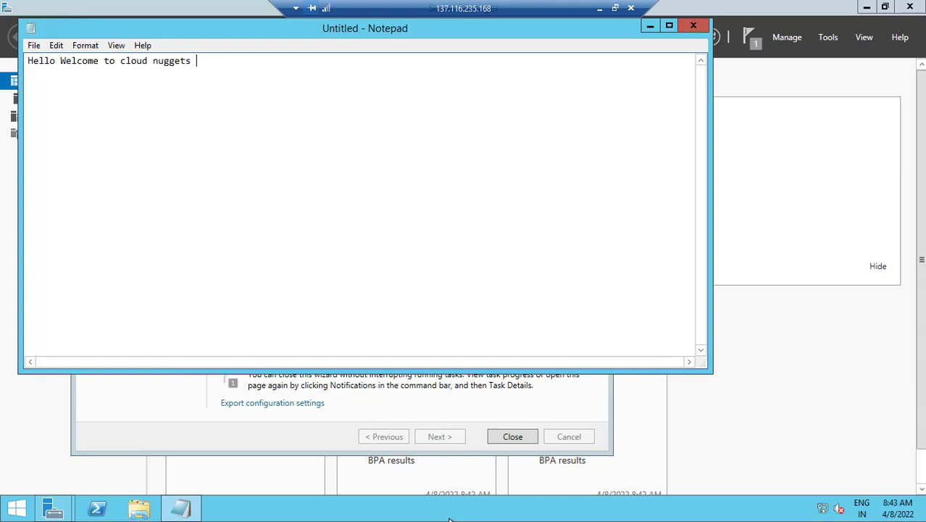
{"action": "type", "text": " youtube channel and this is"}
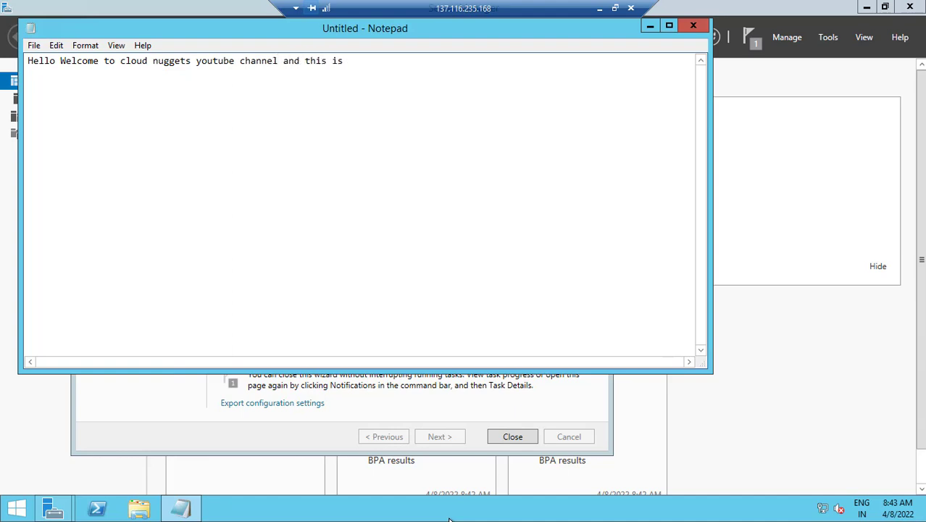
{"action": "type", "text": " user define route table"}
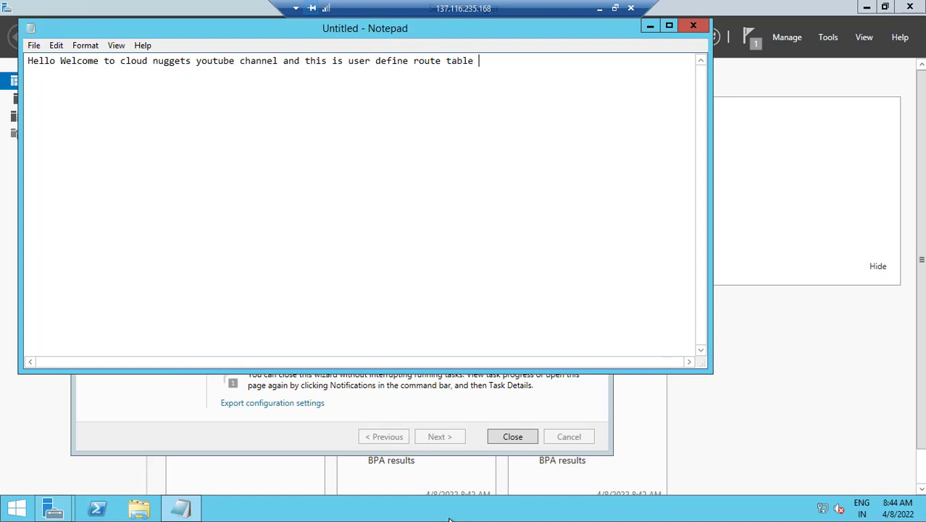
{"action": "type", "text": " server testing"}
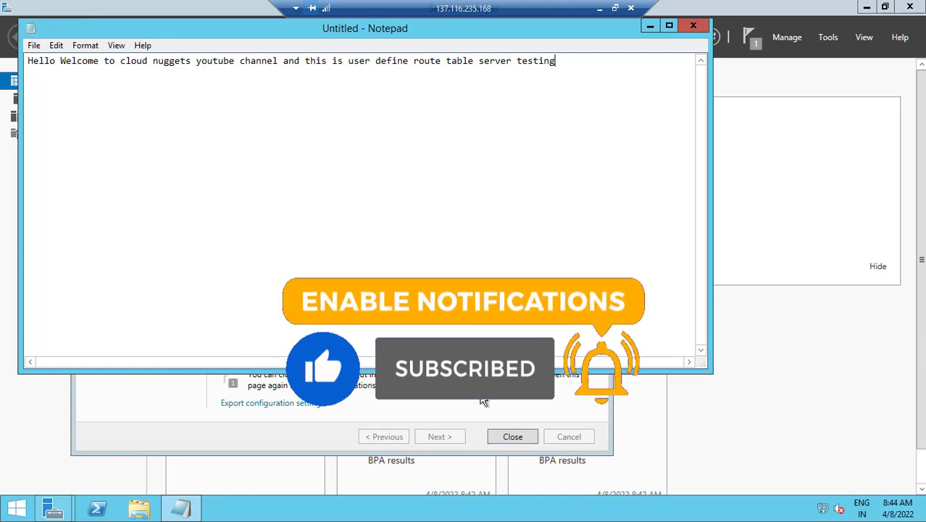
Wait for the IIS installation to succeed in Server Manager and close the wizard
{"action": "left_click", "coordinate": [650, 26]}
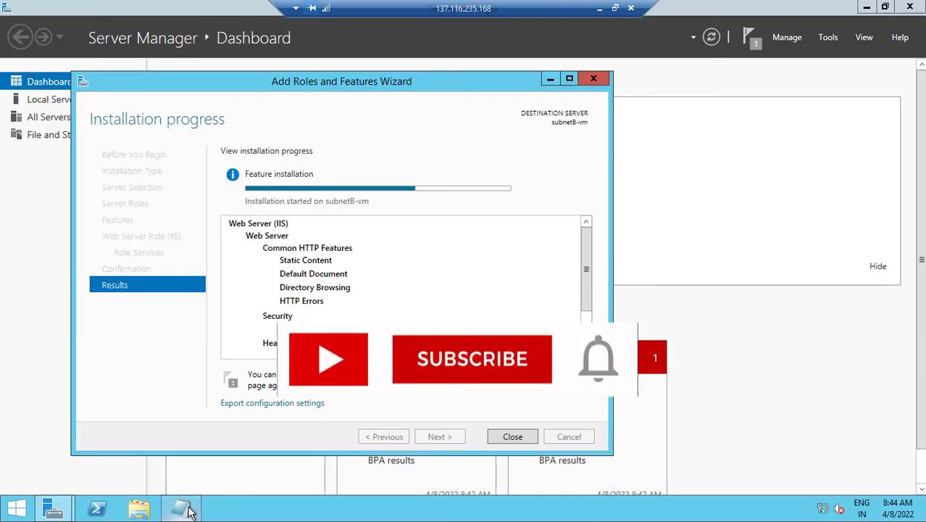
{"action": "left_click", "coordinate": [189, 506]}
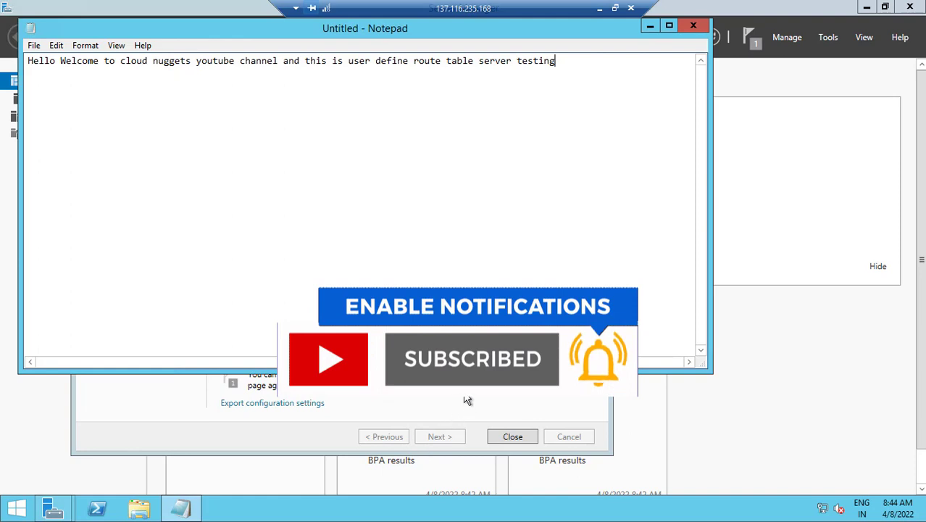
{"action": "left_click", "coordinate": [422, 449]}
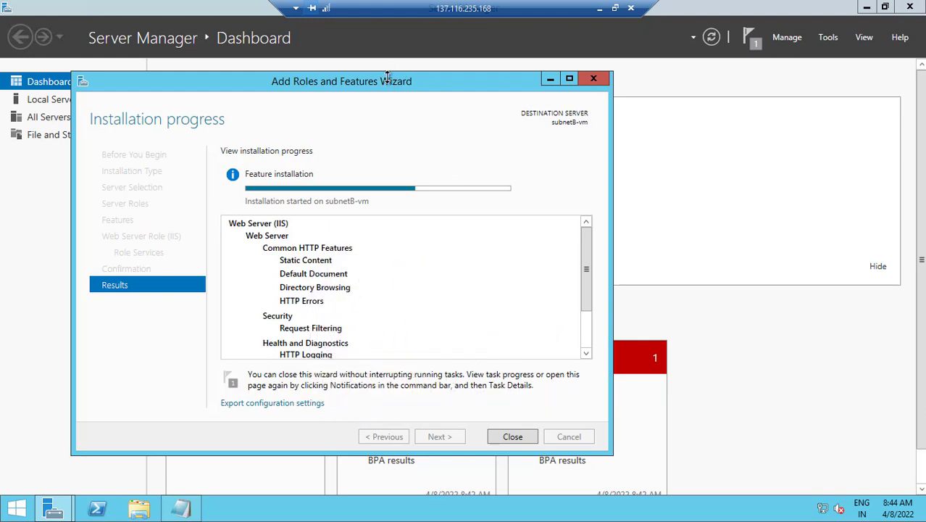
{"action": "left_click_drag", "start_coordinate": [397, 71], "coordinate": [442, 67]}
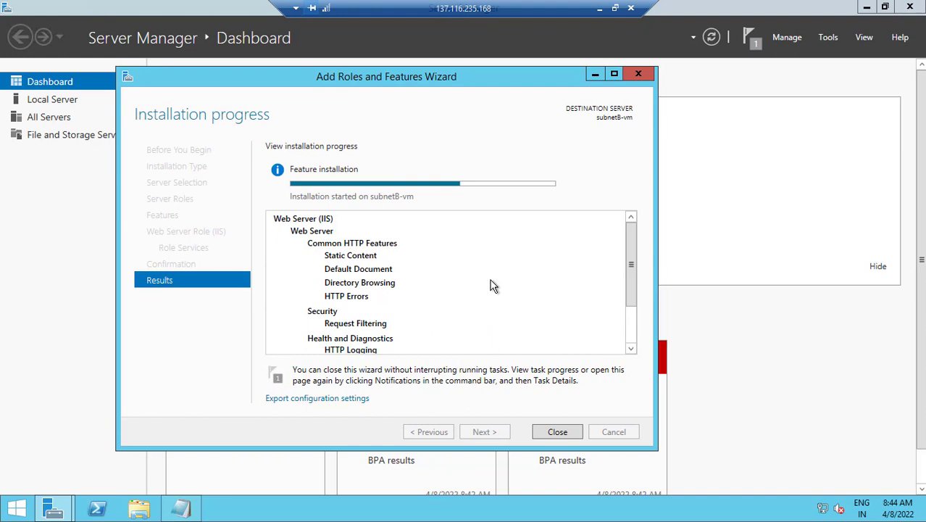
{"action": "left_click_drag", "start_coordinate": [474, 71], "coordinate": [502, 65]}
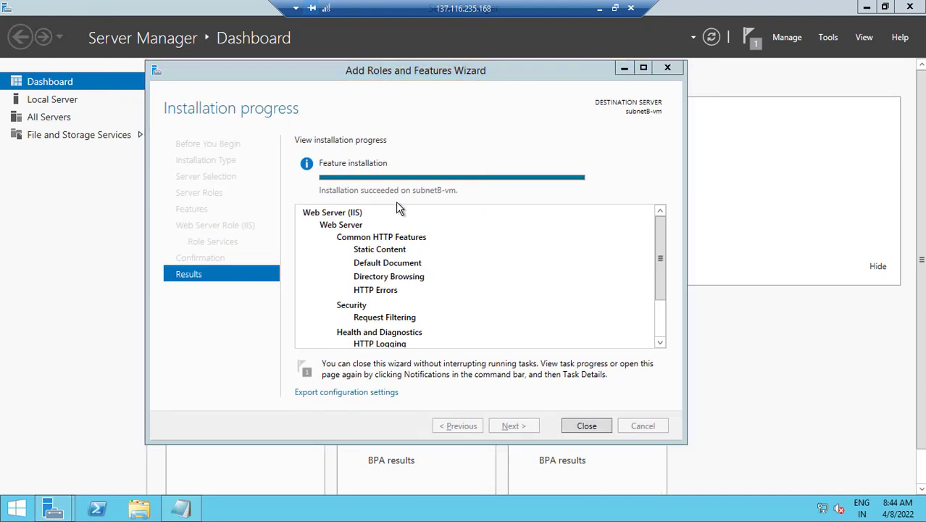
{"action": "left_click", "coordinate": [587, 426]}
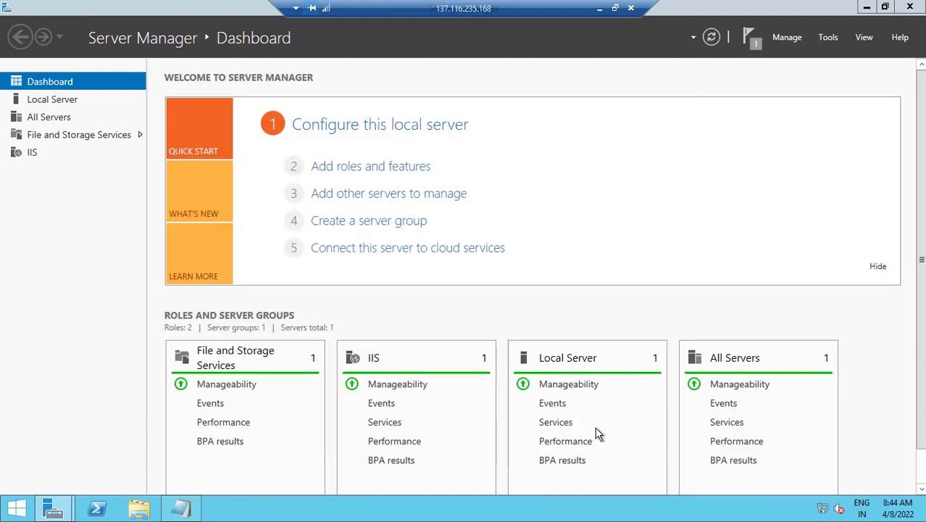
Close Server Manager and browse Notepad's Save As dialog to C:\inetpub\wwwroot
{"action": "left_click", "coordinate": [910, 9]}
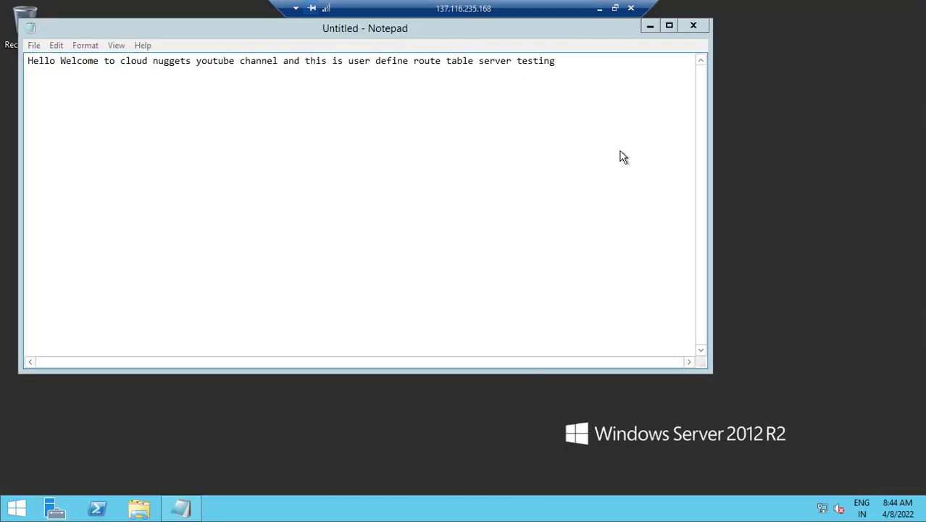
{"action": "left_click", "coordinate": [33, 49]}
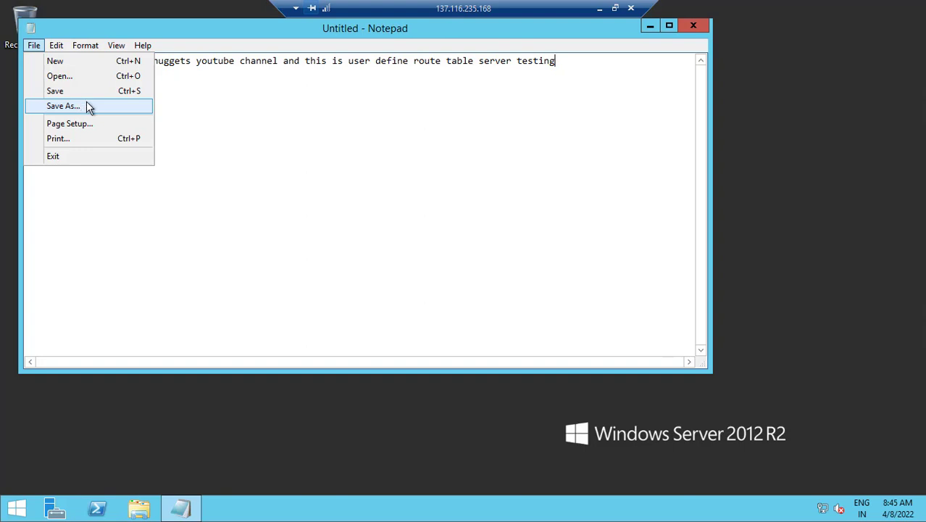
{"action": "left_click", "coordinate": [88, 107]}
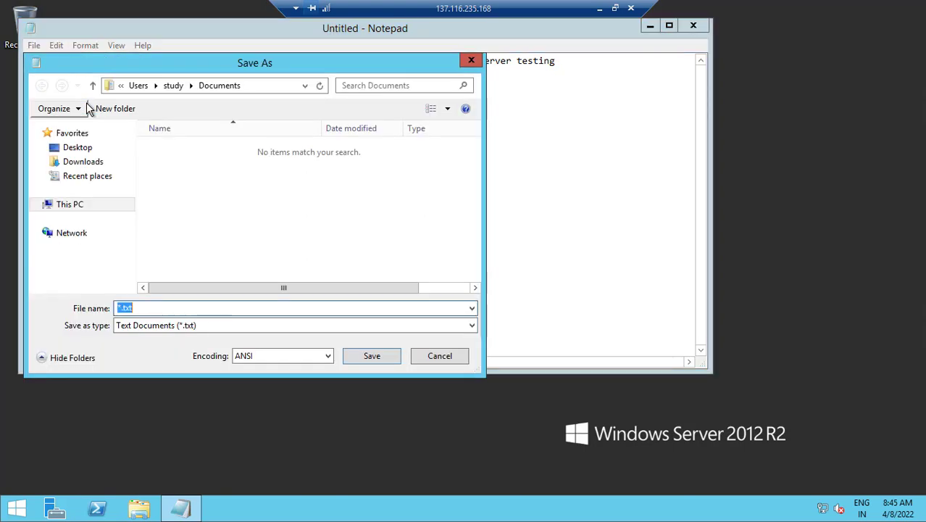
{"action": "left_click", "coordinate": [89, 204]}
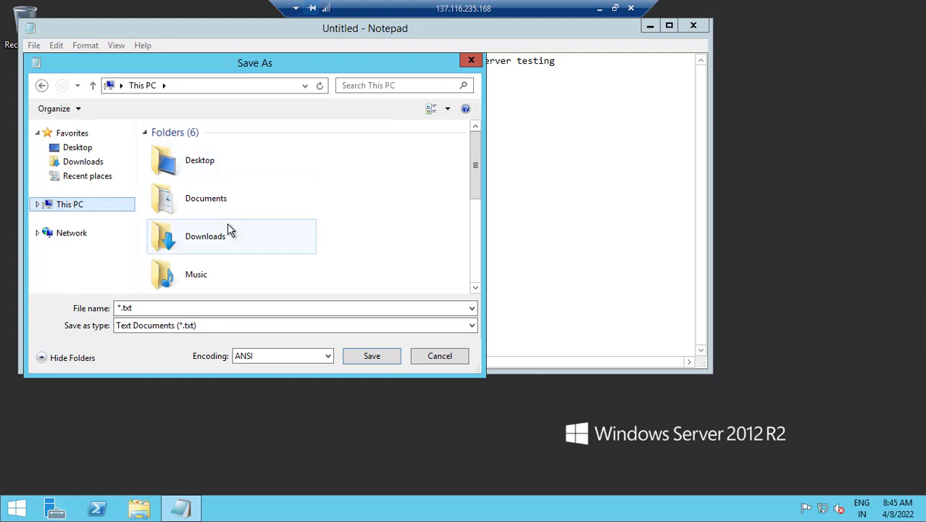
{"action": "left_click", "coordinate": [239, 238]}
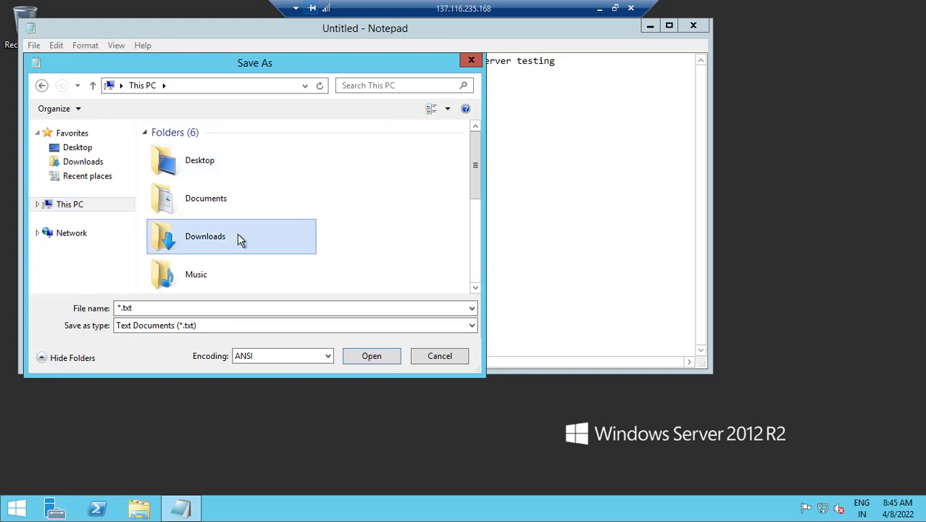
{"action": "scroll", "coordinate": [239, 239], "scroll_direction": "down", "scroll_amount": 3}
{"action": "double_click", "coordinate": [214, 202]}
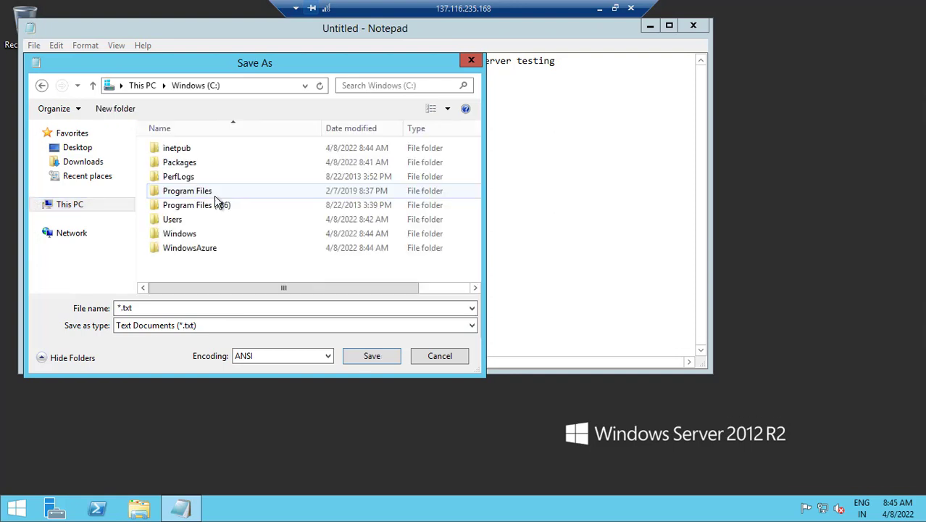
{"action": "double_click", "coordinate": [187, 153]}
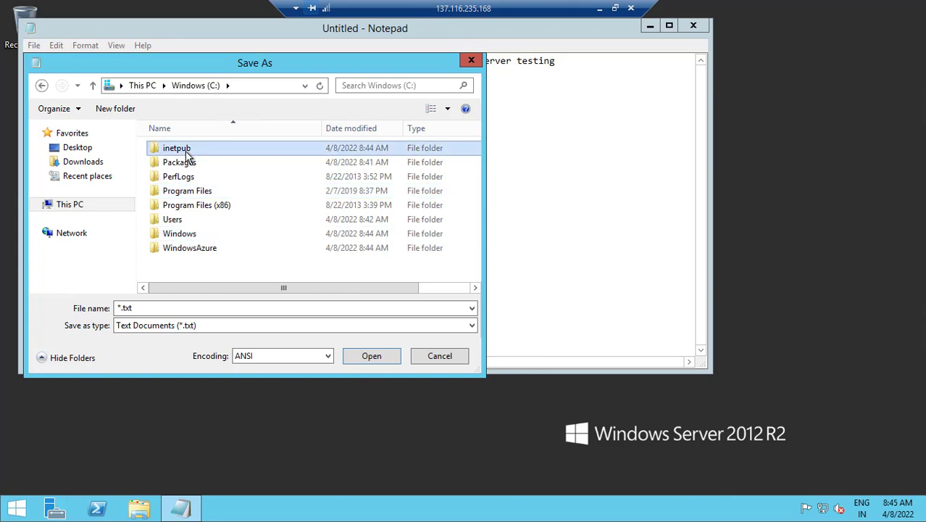
{"action": "double_click", "coordinate": [183, 206]}
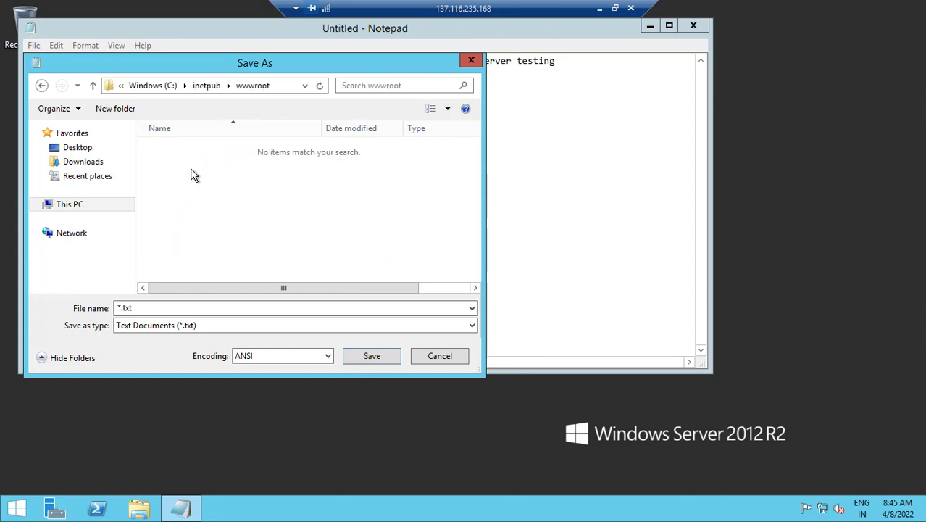
Save the note as default.html with type All Files, then close Notepad
{"action": "left_click", "coordinate": [321, 326]}
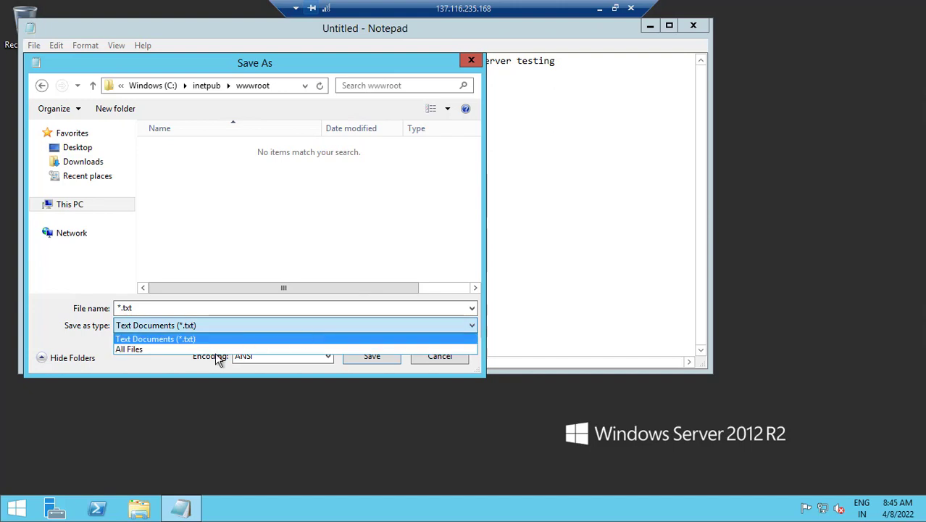
{"action": "left_click", "coordinate": [212, 349]}
{"action": "left_click", "coordinate": [165, 307]}
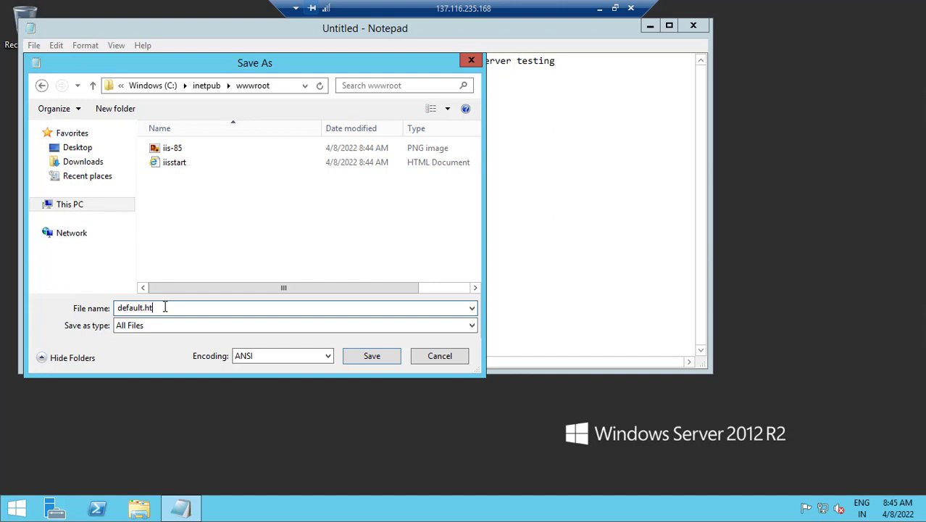
{"action": "left_click", "coordinate": [372, 359]}
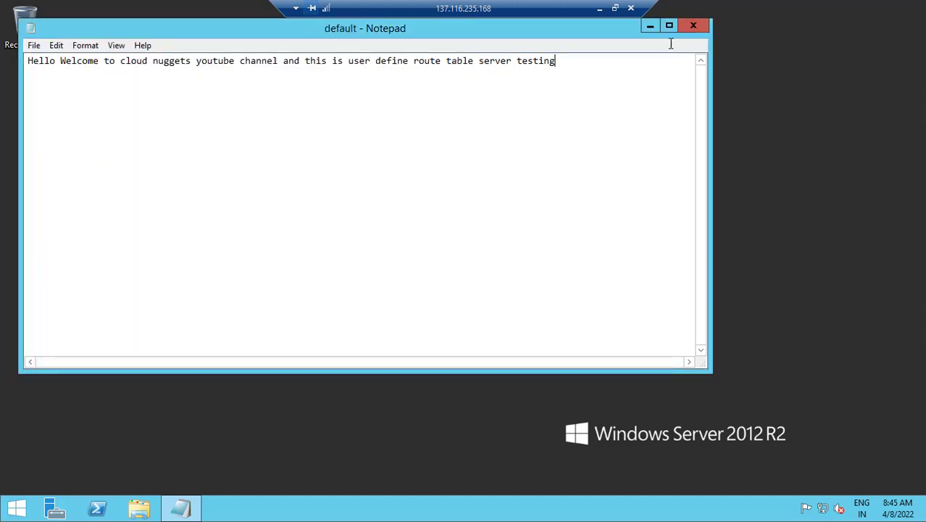
{"action": "left_click", "coordinate": [693, 25]}
Load subnetB-vm's public IP 137.116.235.168 in a new Chrome tab
{"action": "left_click", "coordinate": [599, 8]}
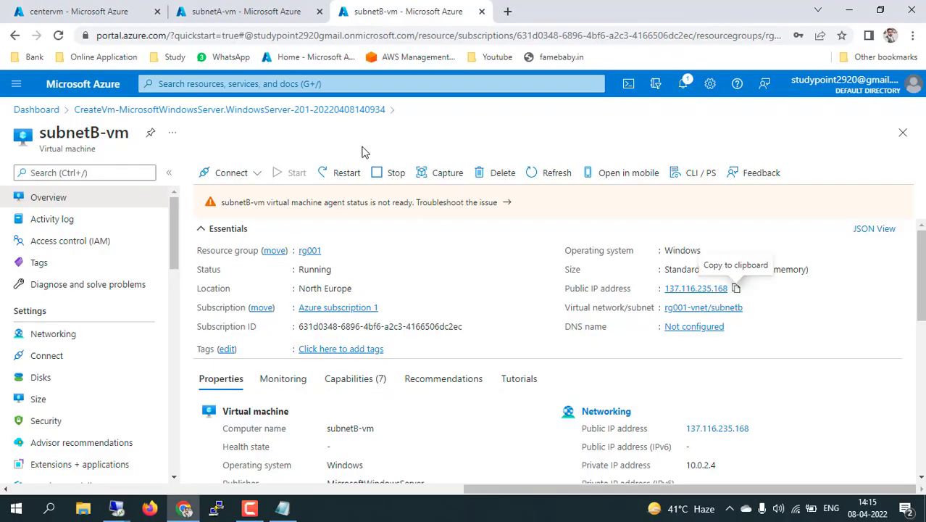
{"action": "left_click", "coordinate": [736, 288]}
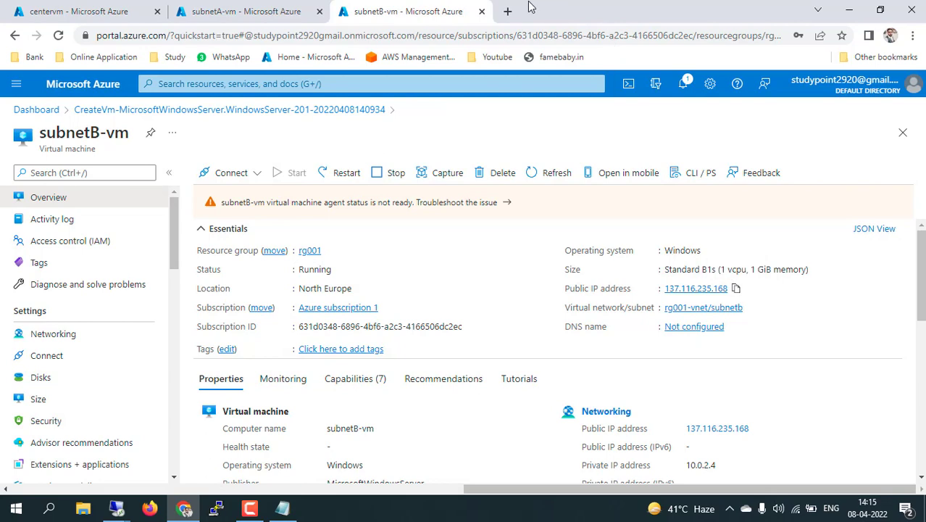
{"action": "left_click", "coordinate": [508, 11]}
{"action": "key", "text": "ctrl+v"}
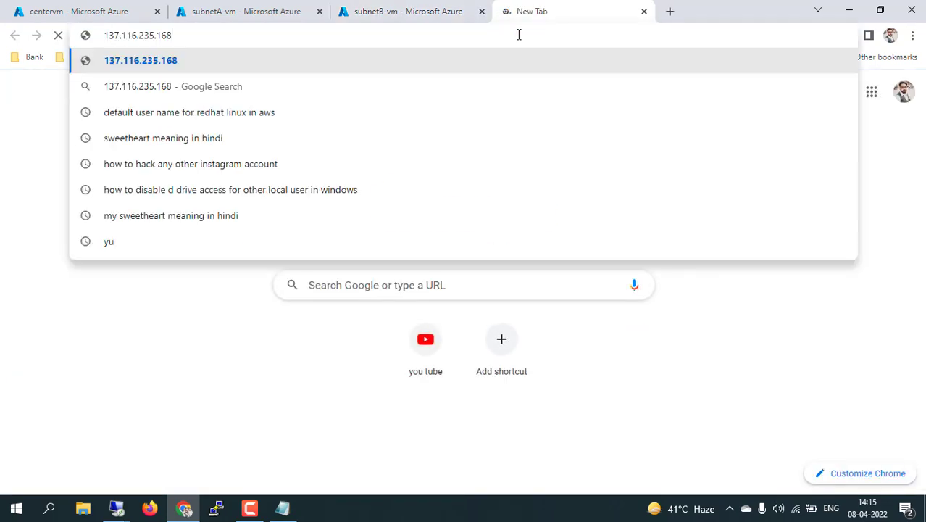
{"action": "key", "text": "Return"}
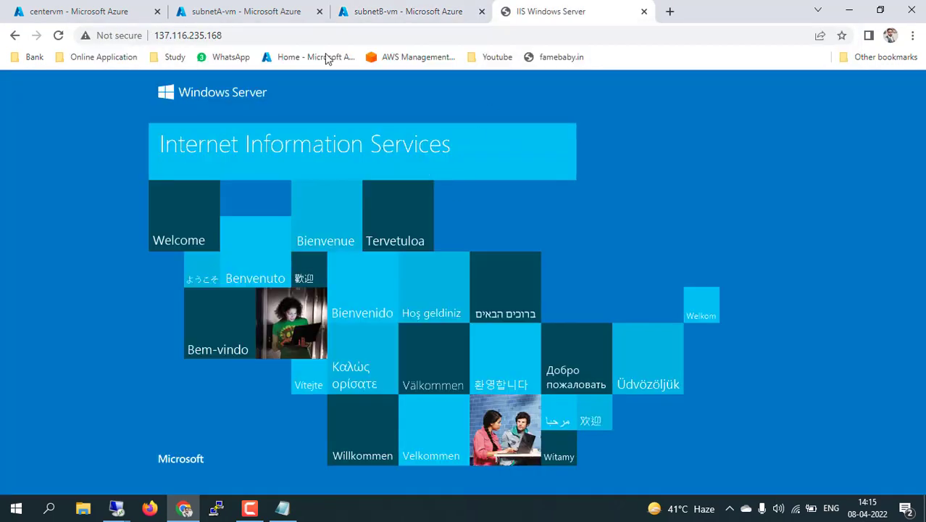
Open 137.116.235.168/default.html to confirm the custom welcome message
{"action": "left_click", "coordinate": [354, 34]}
{"action": "left_click", "coordinate": [354, 34]}
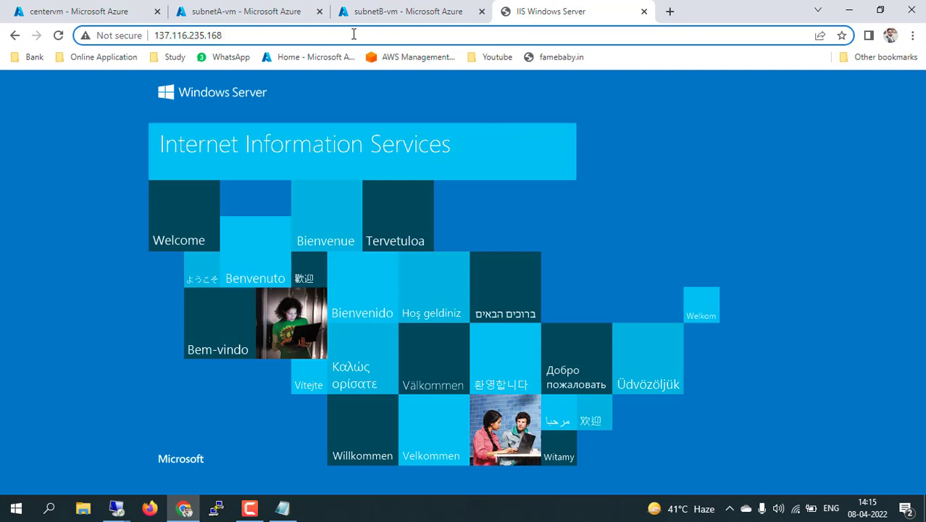
{"action": "type", "text": "/defual"}
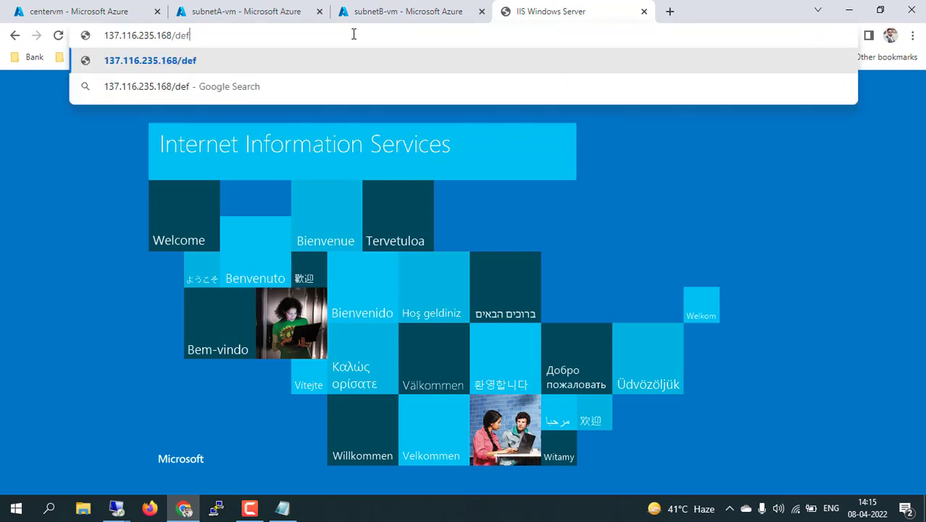
{"action": "key", "text": "BackSpace"}
{"action": "key", "text": "BackSpace"}
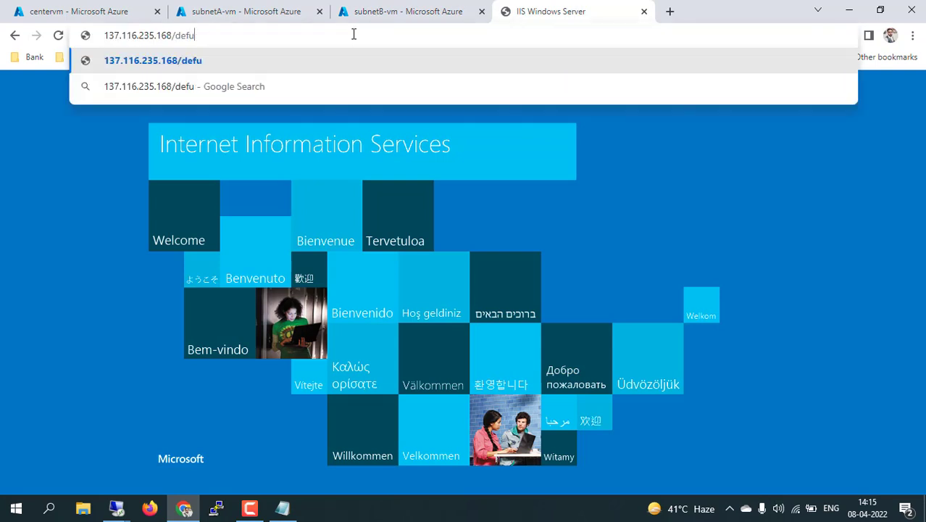
{"action": "type", "text": "aultkt"}
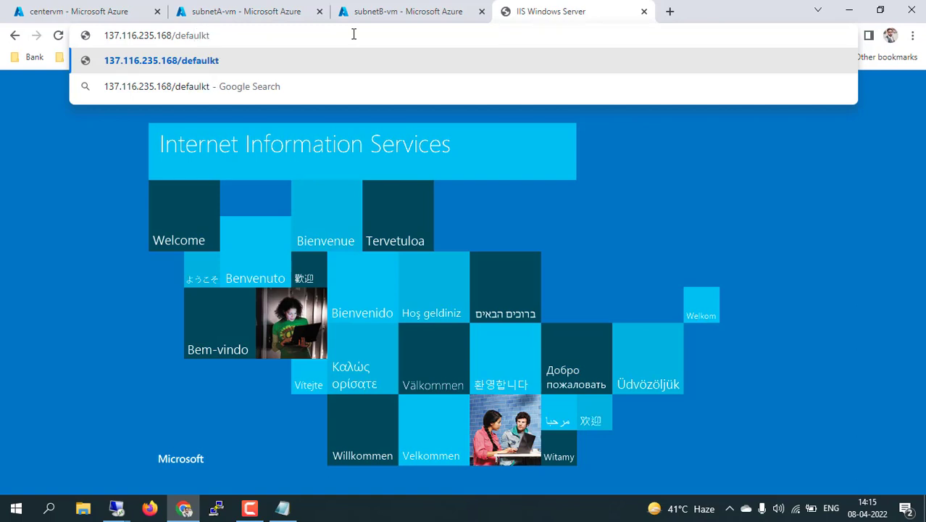
{"action": "key", "text": "BackSpace"}
{"action": "key", "text": "BackSpace"}
{"action": "key", "text": "BackSpace"}
{"action": "type", "text": "t.html"}
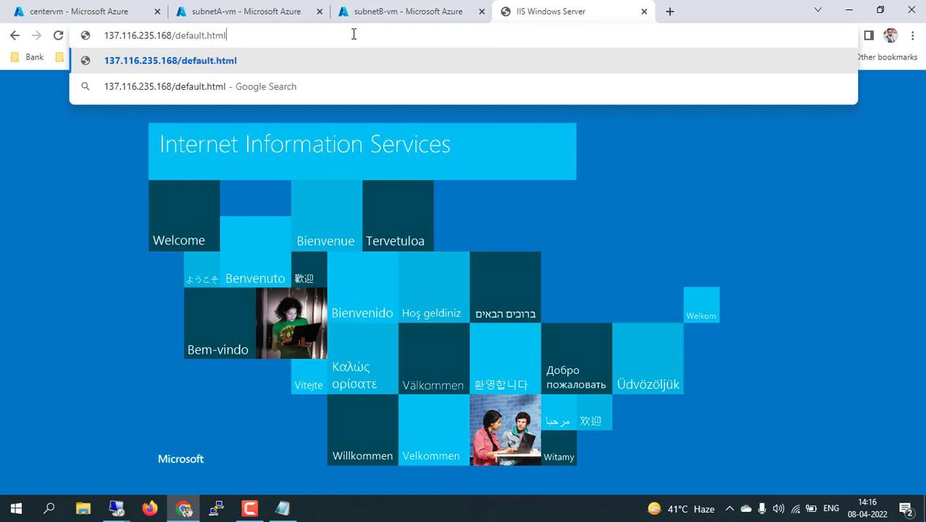
{"action": "key", "text": "Return"}
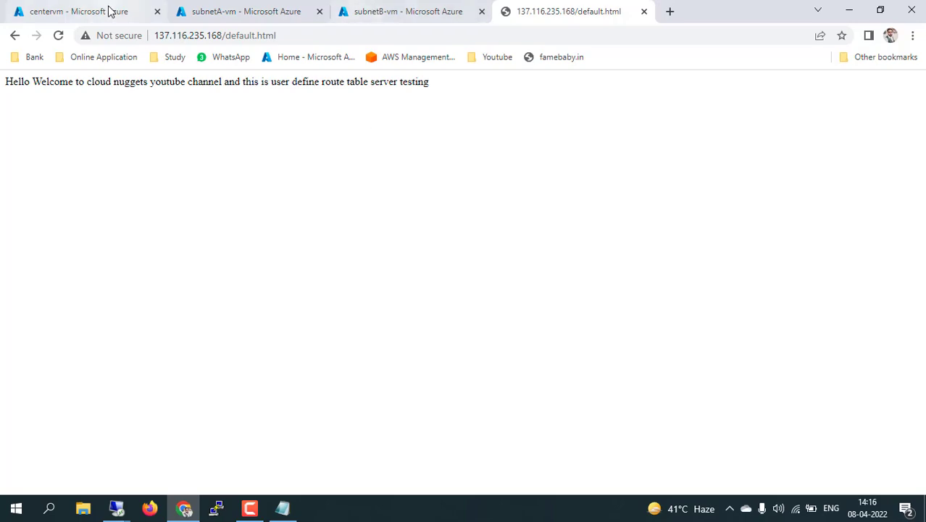
{"action": "left_click", "coordinate": [84, 13]}
Open Network Watcher's Next hop tool in a new tab with rg001 and source VM subnetB-vm
{"action": "left_click", "coordinate": [222, 83]}
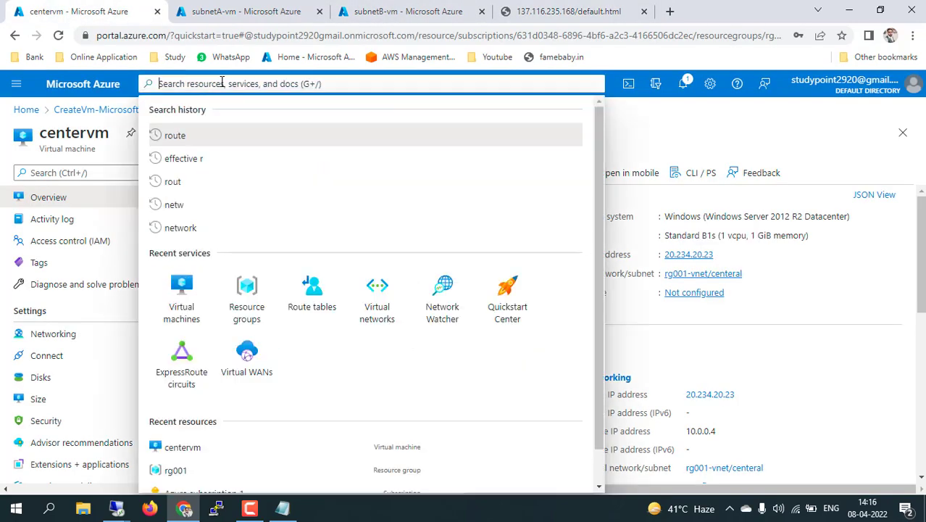
{"action": "type", "text": "net"}
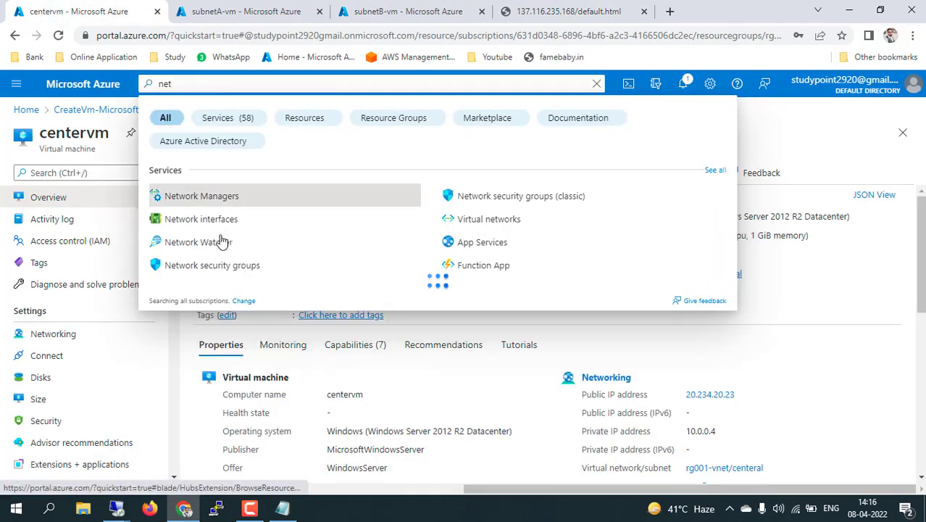
{"action": "middle_click", "coordinate": [190, 242]}
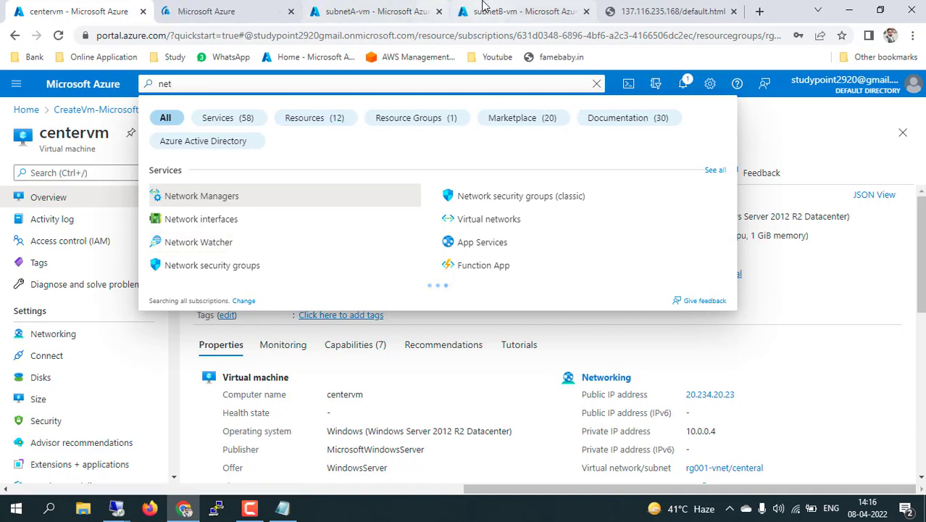
{"action": "left_click", "coordinate": [241, 11]}
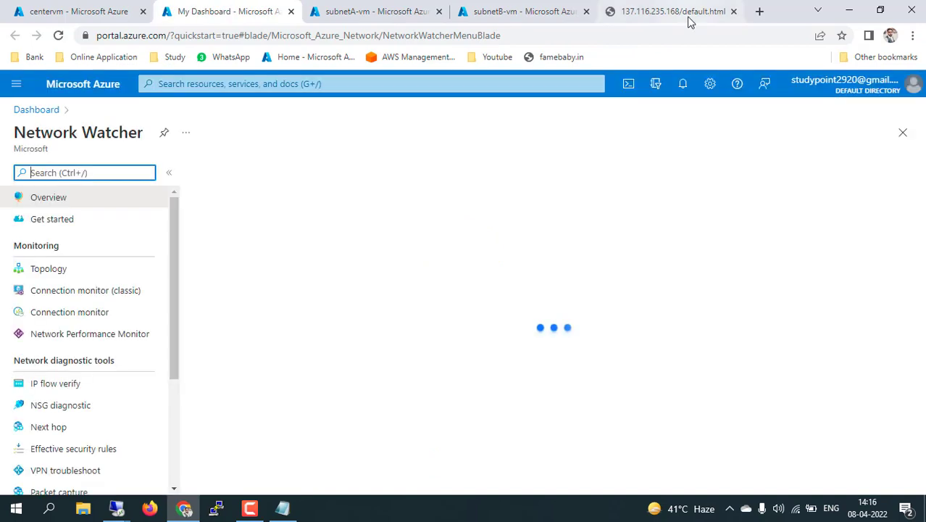
{"action": "scroll", "coordinate": [66, 384], "scroll_direction": "down", "scroll_amount": 1}
{"action": "left_click", "coordinate": [57, 389]}
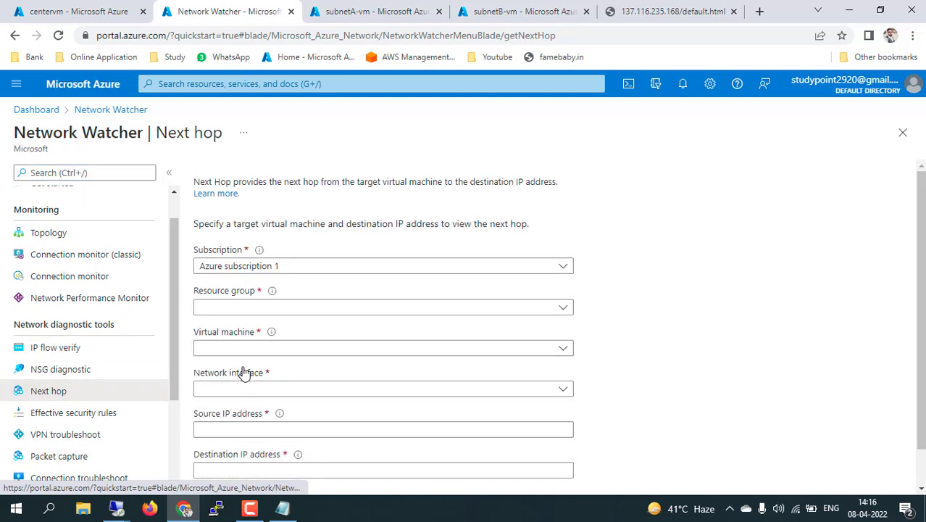
{"action": "scroll", "coordinate": [598, 284], "scroll_direction": "down", "scroll_amount": 1}
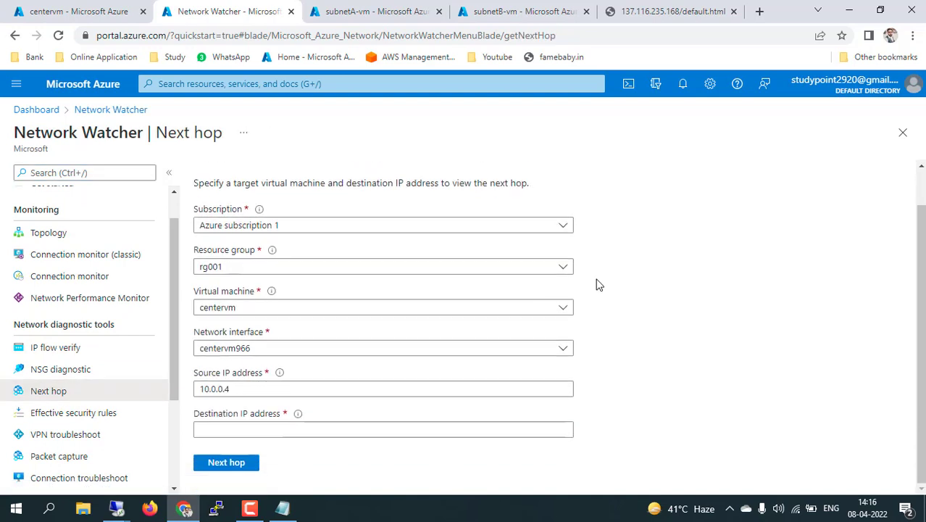
{"action": "left_click", "coordinate": [548, 310]}
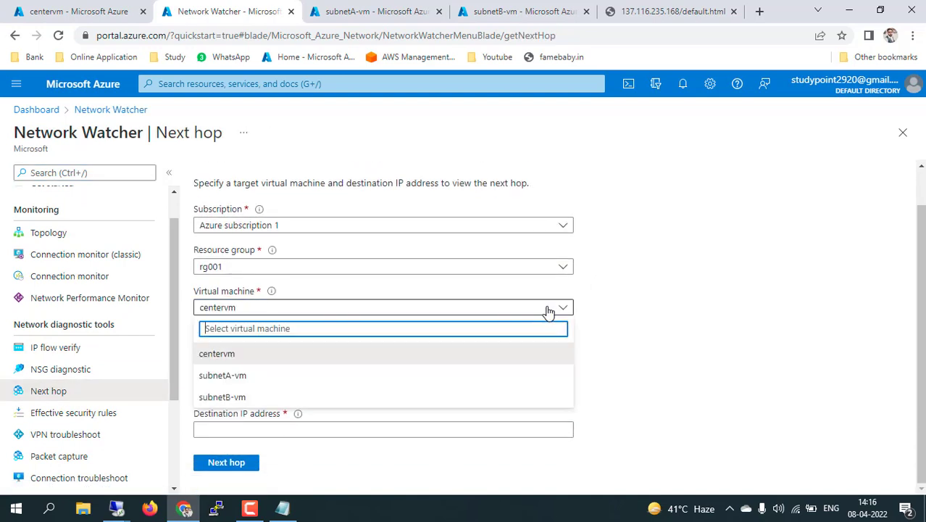
{"action": "left_click", "coordinate": [241, 397]}
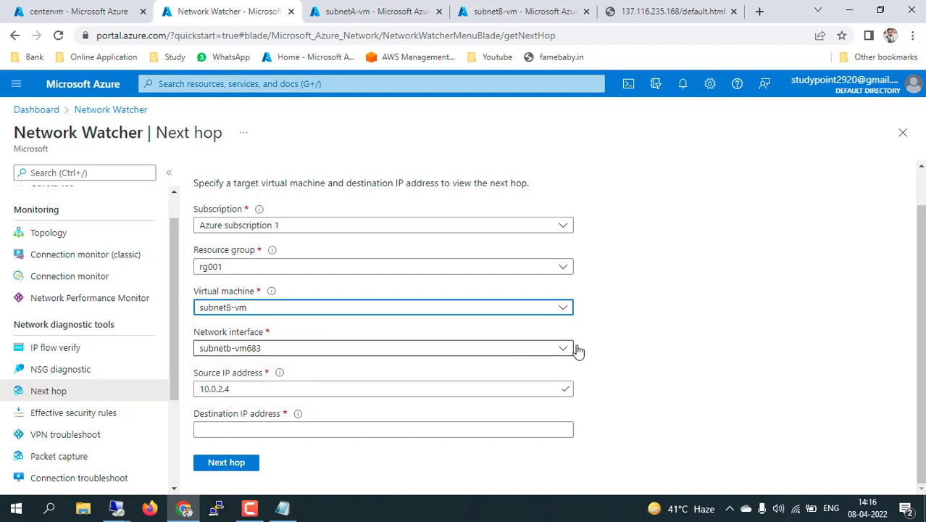
{"action": "left_click", "coordinate": [758, 11]}
{"action": "type", "text": "my ip"}
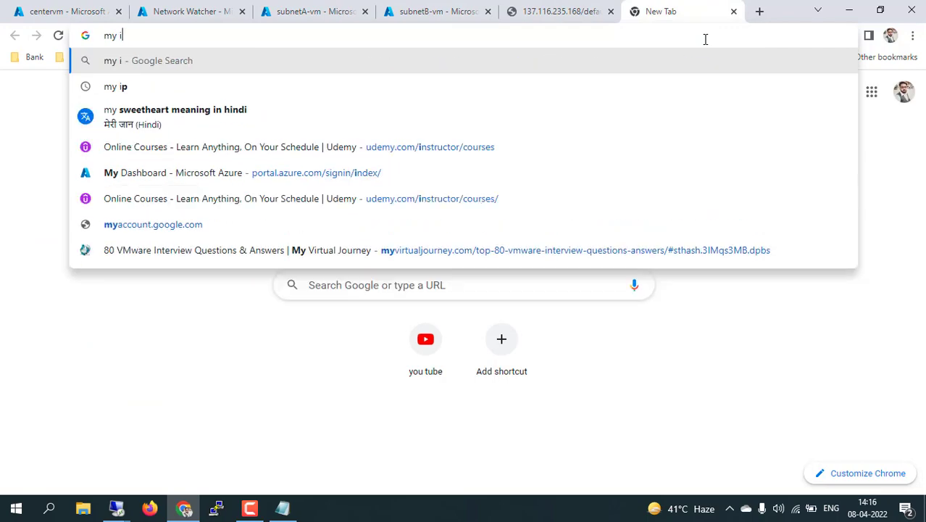
{"action": "key", "text": "Return"}
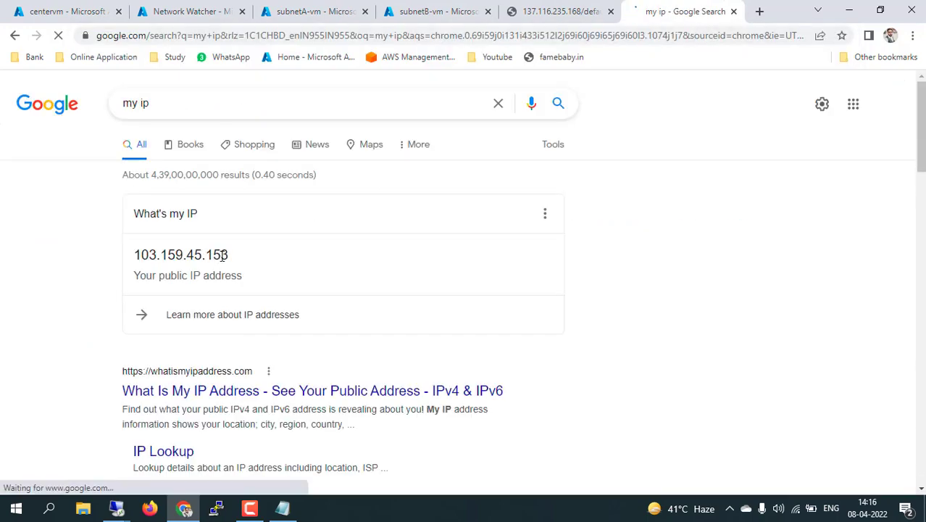
{"action": "left_click_drag", "start_coordinate": [232, 259], "coordinate": [125, 254]}
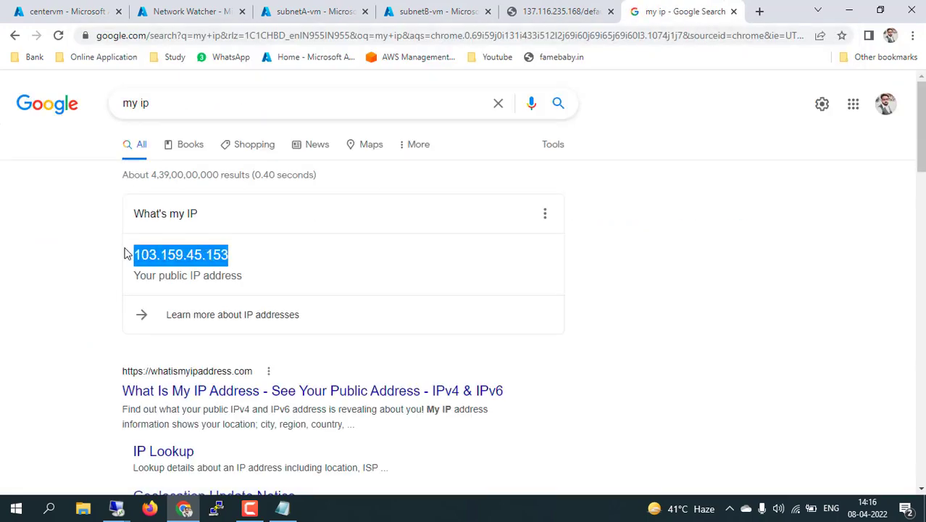
{"action": "left_click", "coordinate": [442, 11]}
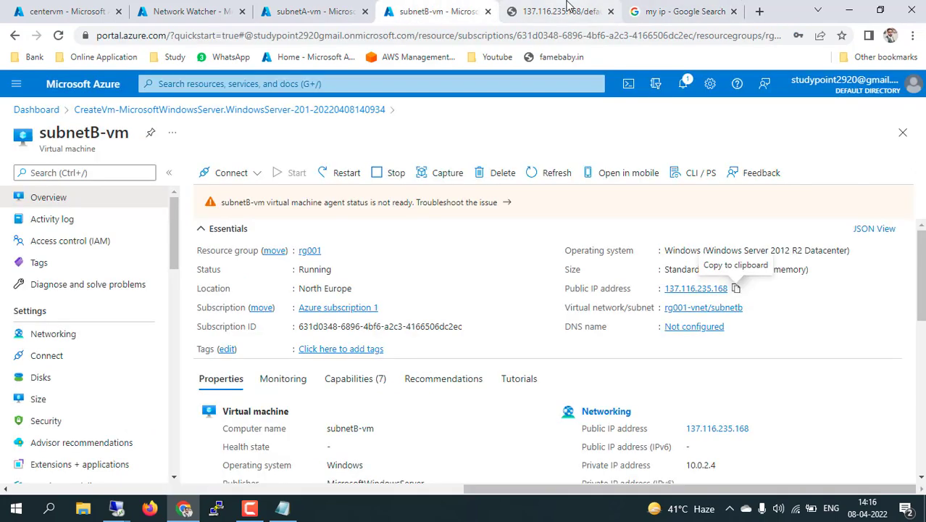
Run Next hop from subnetB-vm to destination 103.159.45.153, returning type Internet via System Route
{"action": "left_click", "coordinate": [569, 8]}
{"action": "left_click", "coordinate": [471, 9]}
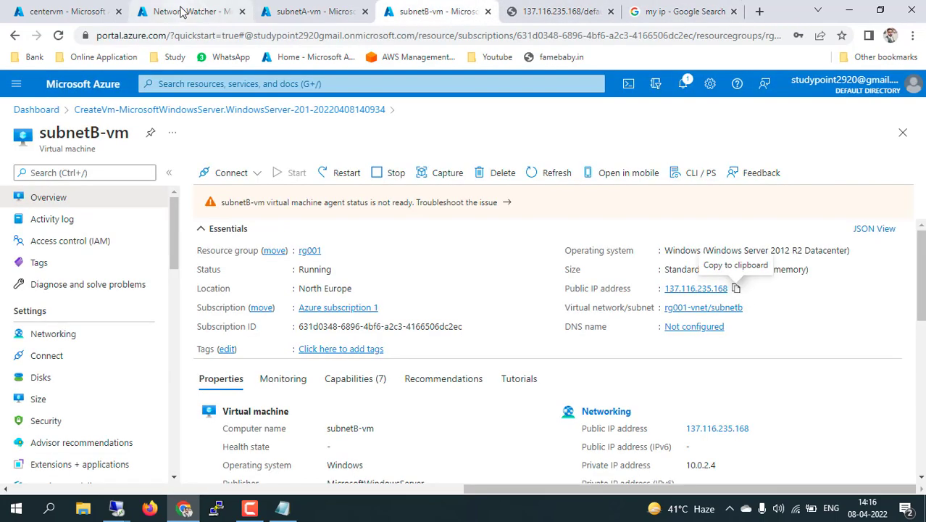
{"action": "left_click", "coordinate": [182, 12]}
{"action": "left_click", "coordinate": [263, 428]}
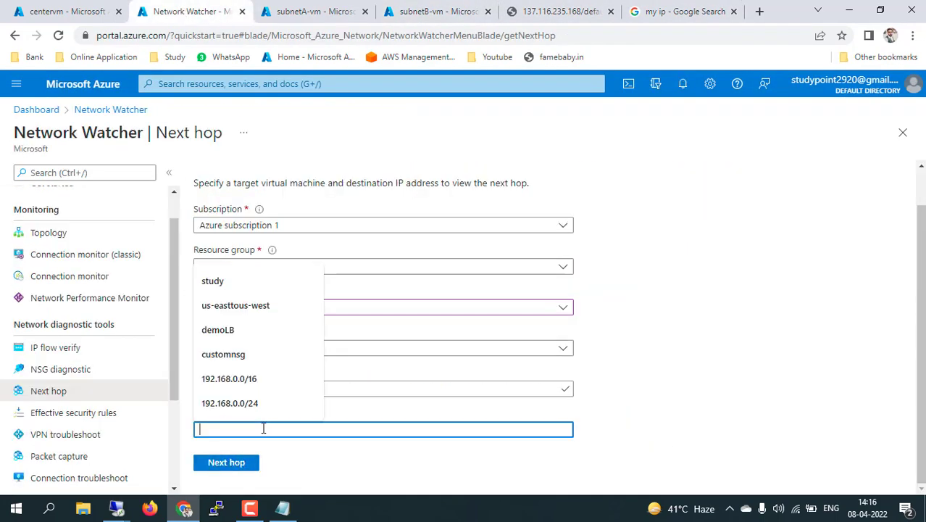
{"action": "key", "text": "ctrl+v"}
{"action": "left_click", "coordinate": [240, 463]}
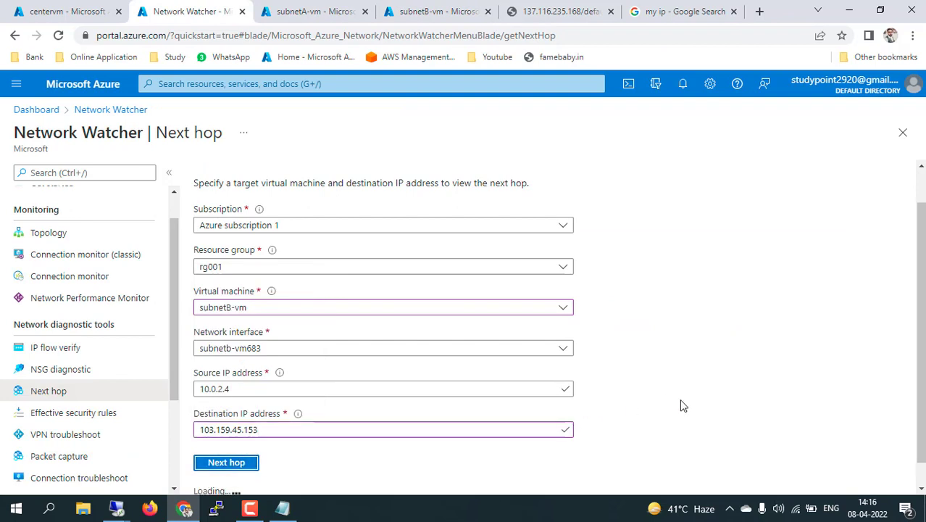
{"action": "scroll", "coordinate": [680, 406], "scroll_direction": "down", "scroll_amount": 1}
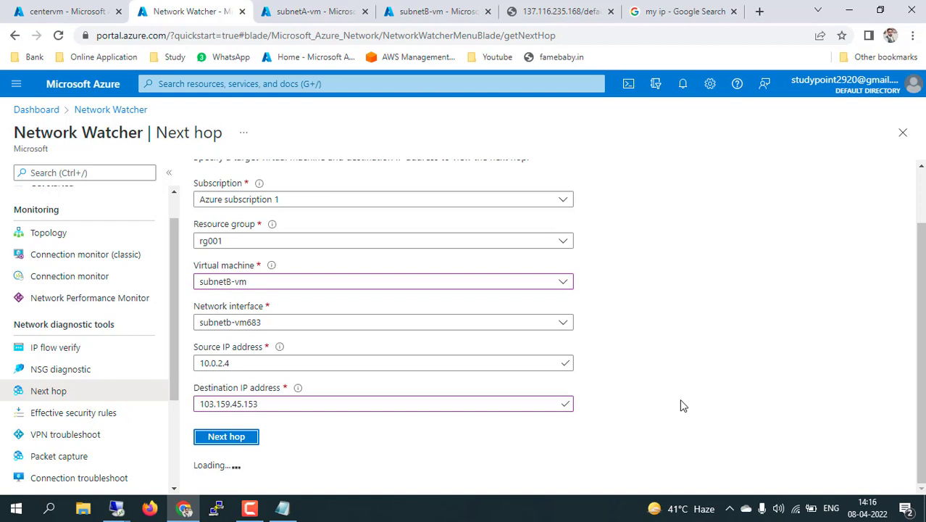
{"action": "scroll", "coordinate": [680, 406], "scroll_direction": "down", "scroll_amount": 2}
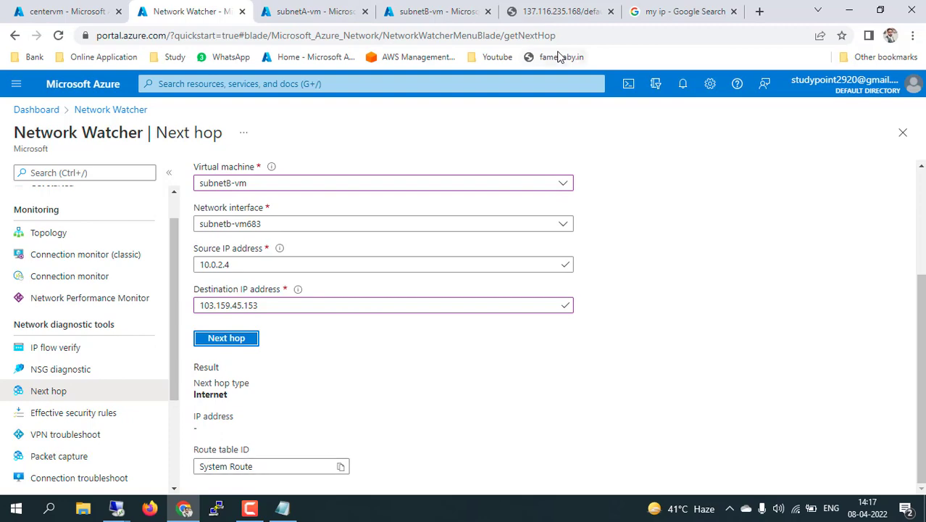
{"action": "left_click", "coordinate": [442, 11]}
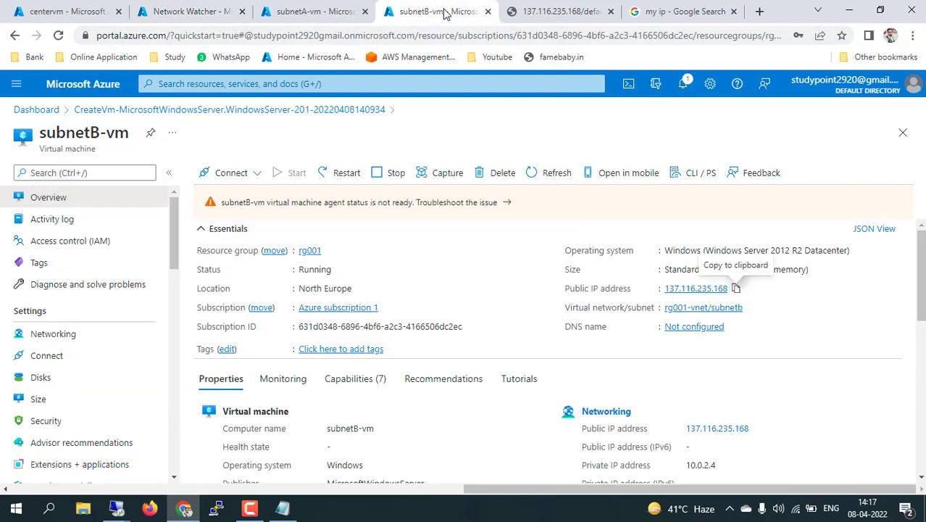
Copy subnetB-vm's private IP 10.0.2.4, return to the remote session, and dismiss the Internet Explorer prompt
{"action": "left_click_drag", "start_coordinate": [716, 464], "coordinate": [689, 464]}
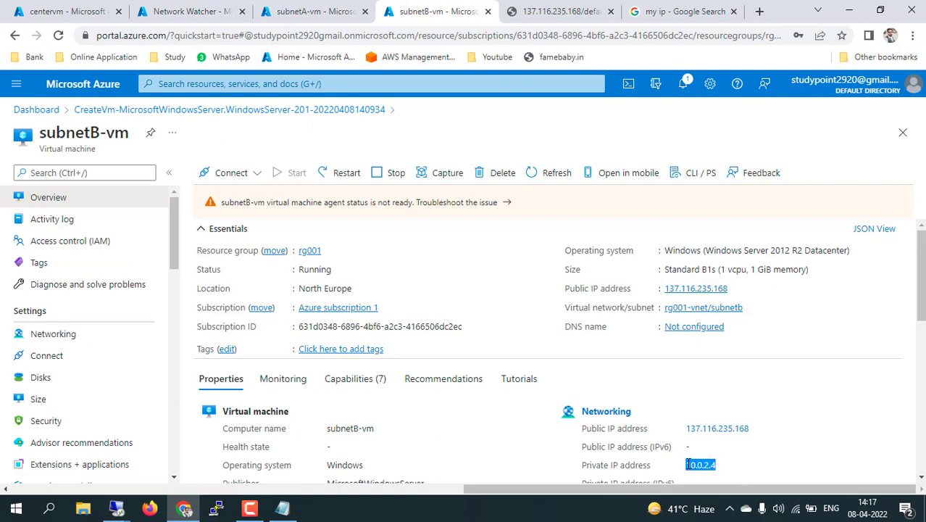
{"action": "mouse_move", "coordinate": [216, 509]}
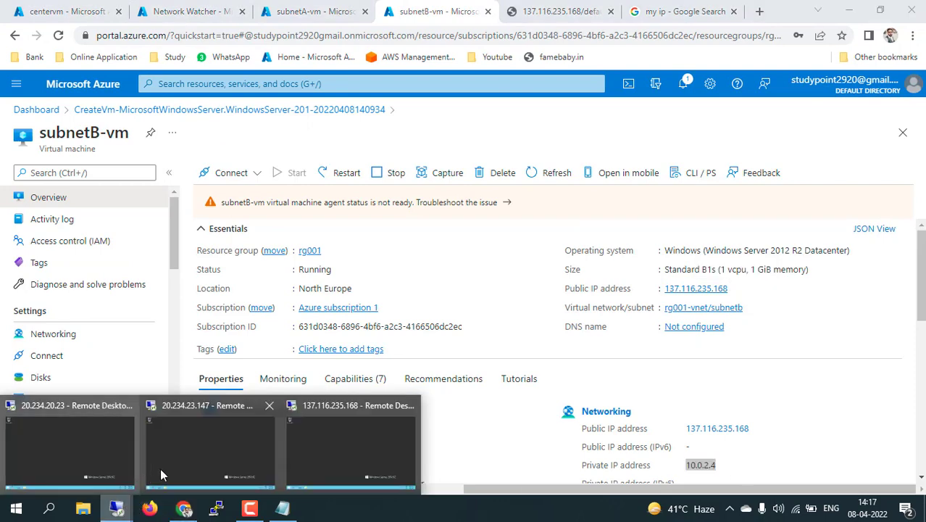
{"action": "left_click", "coordinate": [191, 455]}
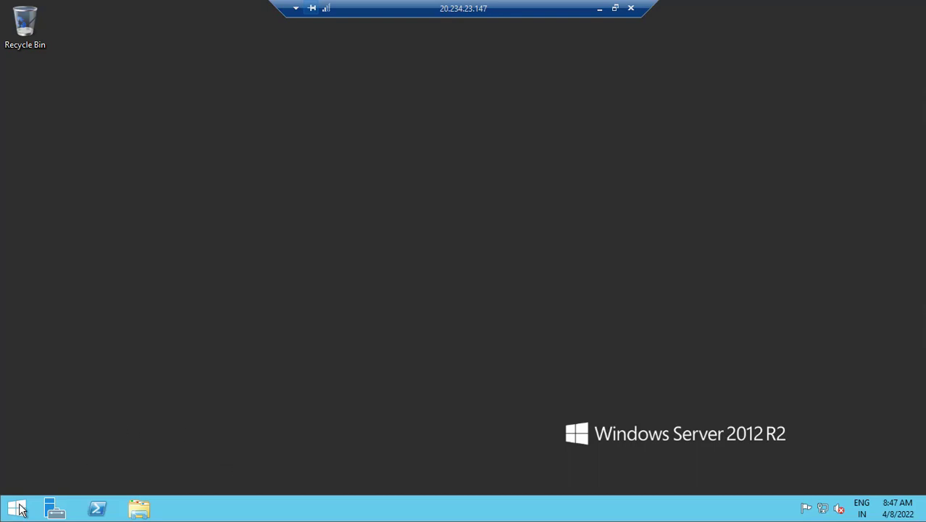
{"action": "left_click", "coordinate": [17, 509]}
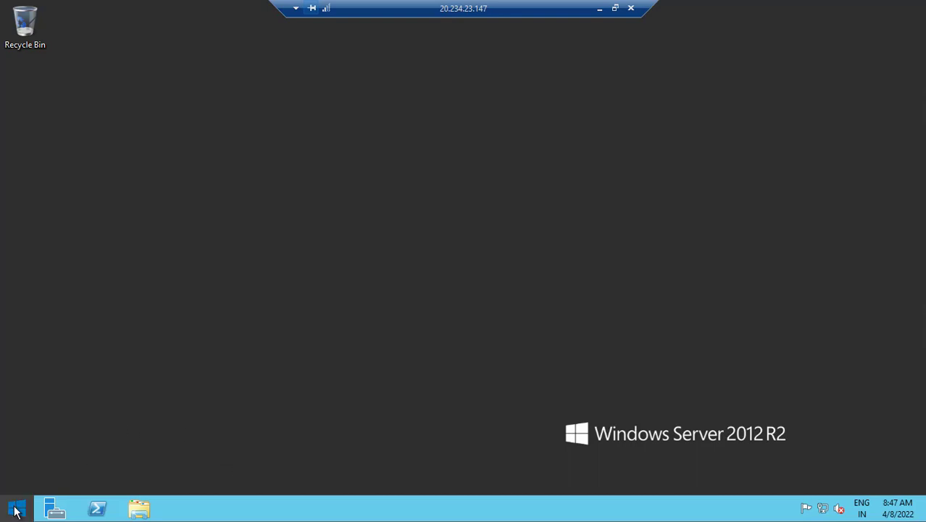
{"action": "key", "text": "Escape"}
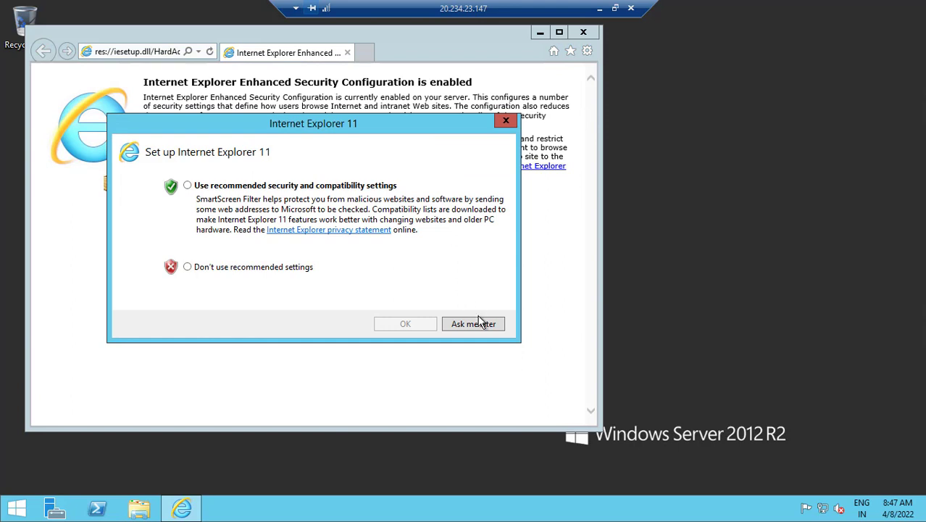
{"action": "left_click", "coordinate": [478, 323]}
Load 10.0.2.4 and then 10.0.2.4/default.htm in Internet Explorer, then minimize the remote session
{"action": "left_click", "coordinate": [138, 51]}
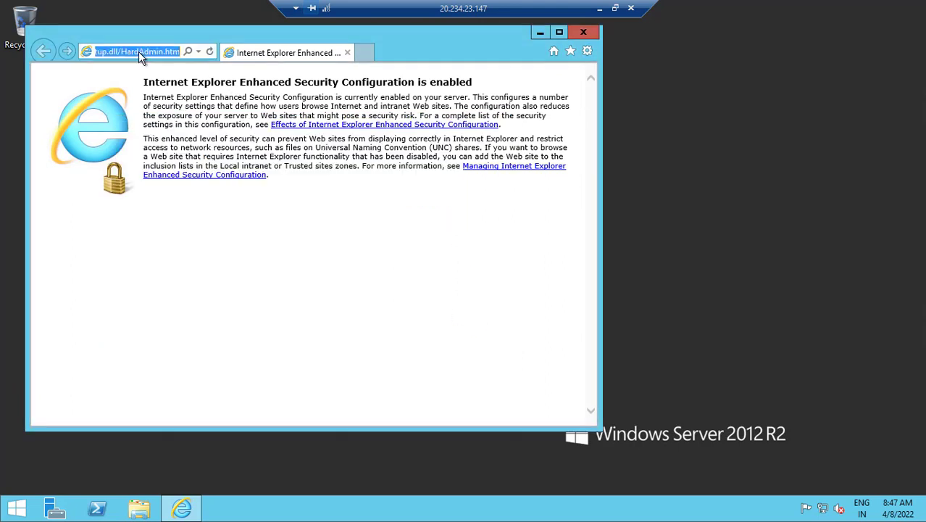
{"action": "type", "text": "10.0.2.4"}
{"action": "key", "text": "Return"}
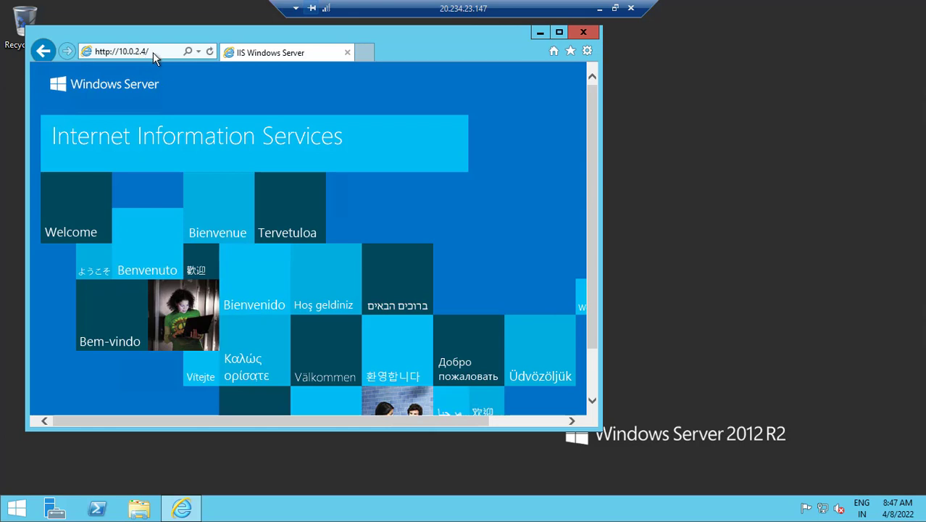
{"action": "left_click", "coordinate": [153, 52]}
{"action": "left_click", "coordinate": [160, 51]}
{"action": "type", "text": "default"}
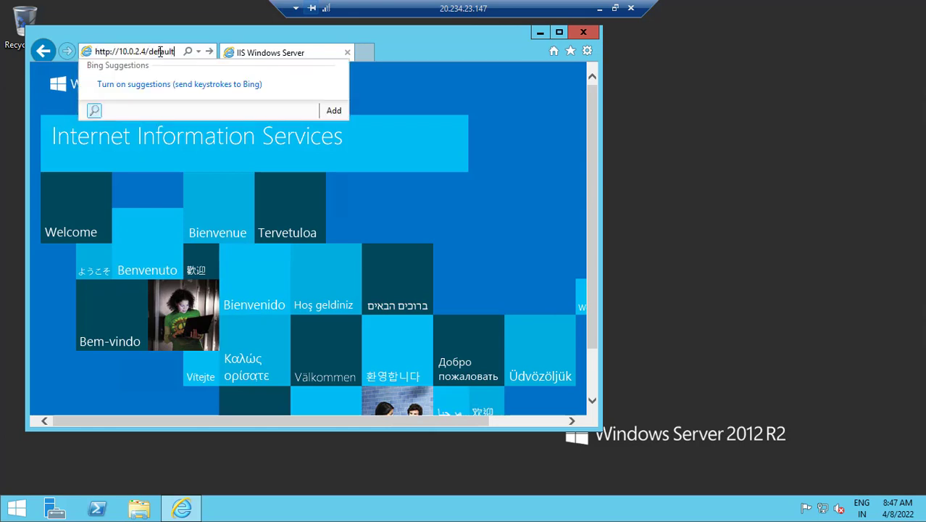
{"action": "type", "text": ".html"}
{"action": "key", "text": "Return"}
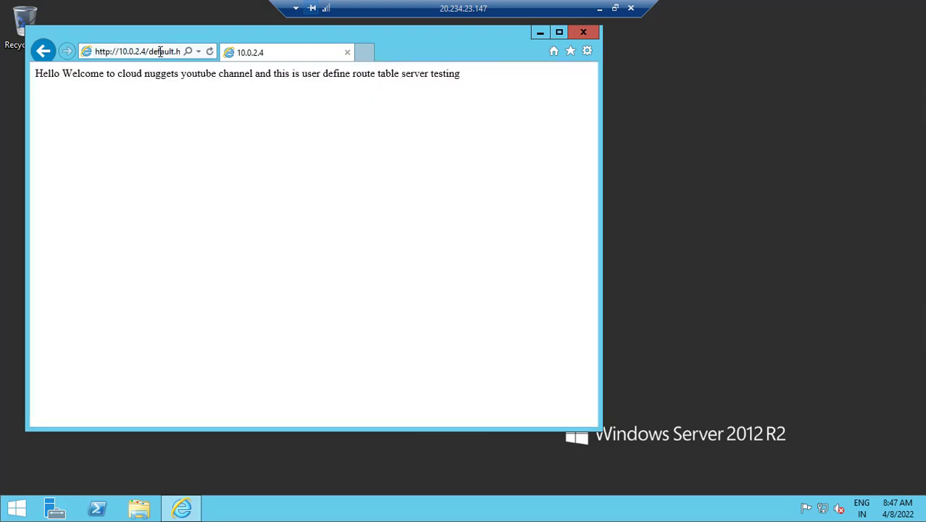
{"action": "left_click", "coordinate": [599, 9]}
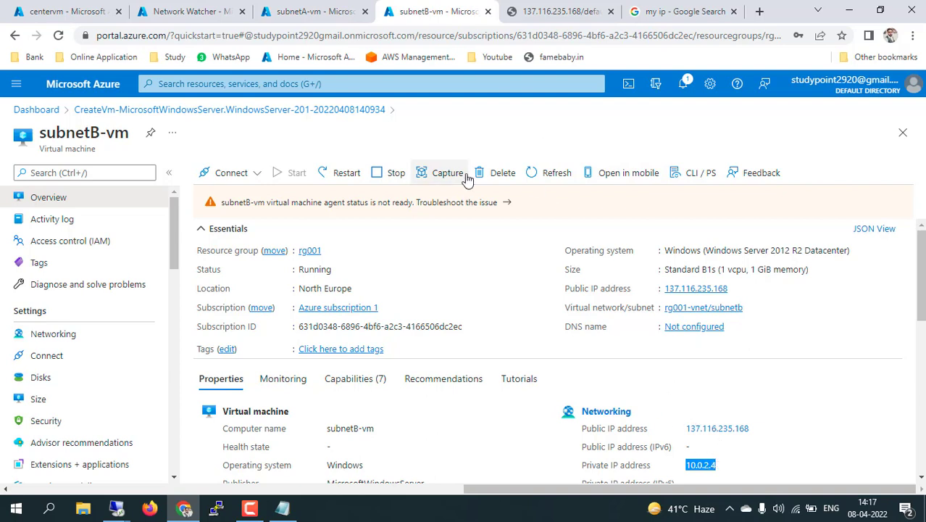
Copy subnetA-vm's private IP 10.0.1.4 and paste it over 103.159.45.153 as the Next hop destination
{"action": "left_click", "coordinate": [290, 9]}
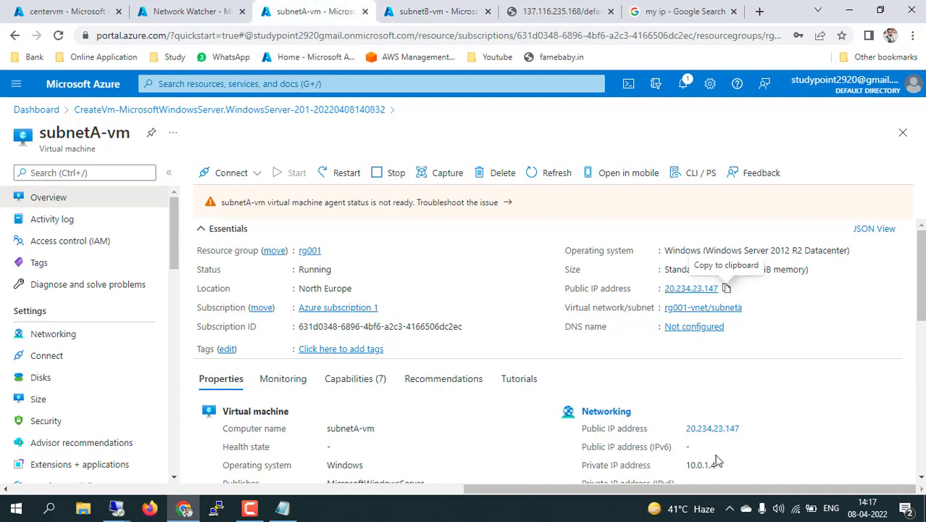
{"action": "left_click_drag", "start_coordinate": [717, 464], "coordinate": [687, 470]}
{"action": "key", "text": "ctrl+c"}
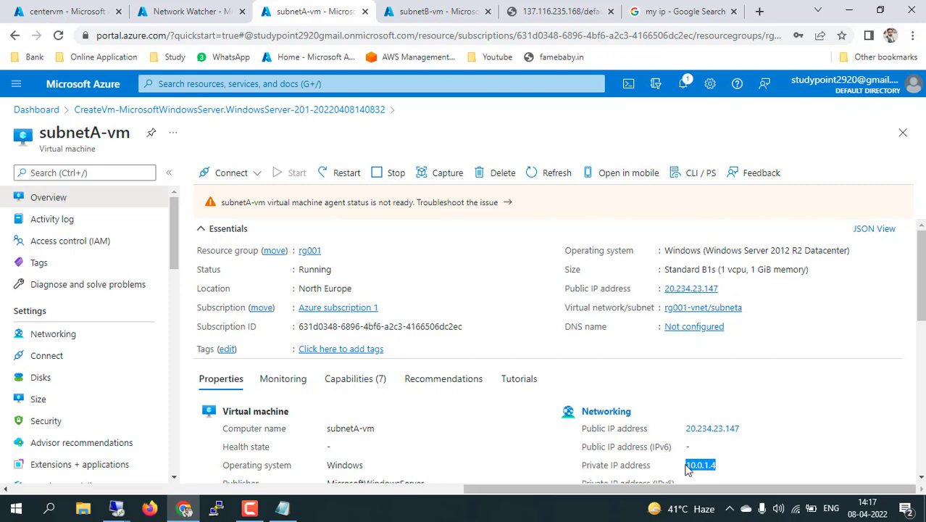
{"action": "left_click", "coordinate": [184, 10]}
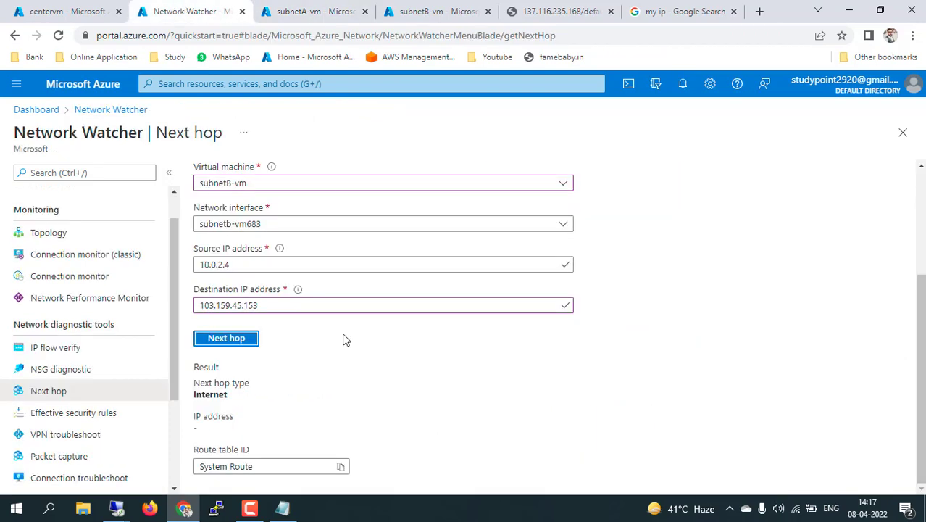
{"action": "left_click_drag", "start_coordinate": [273, 304], "coordinate": [134, 296]}
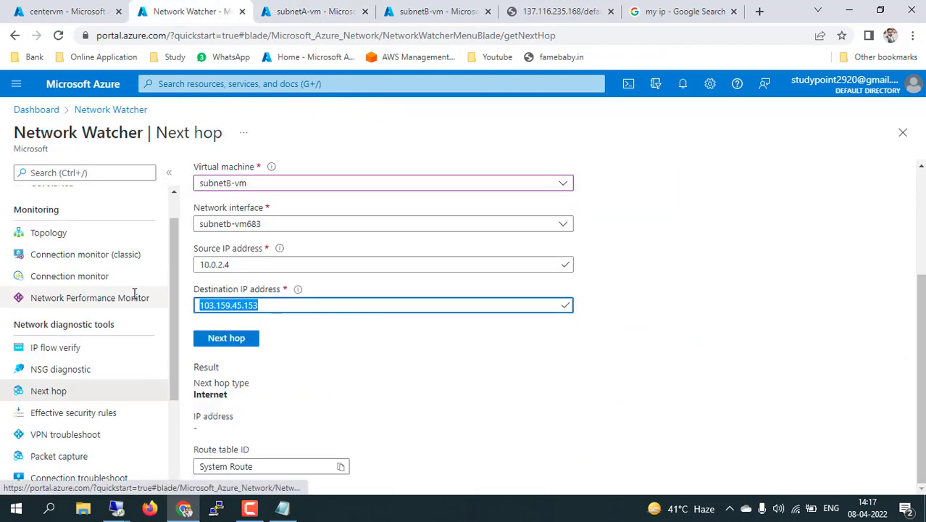
{"action": "key", "text": "ctrl+v"}
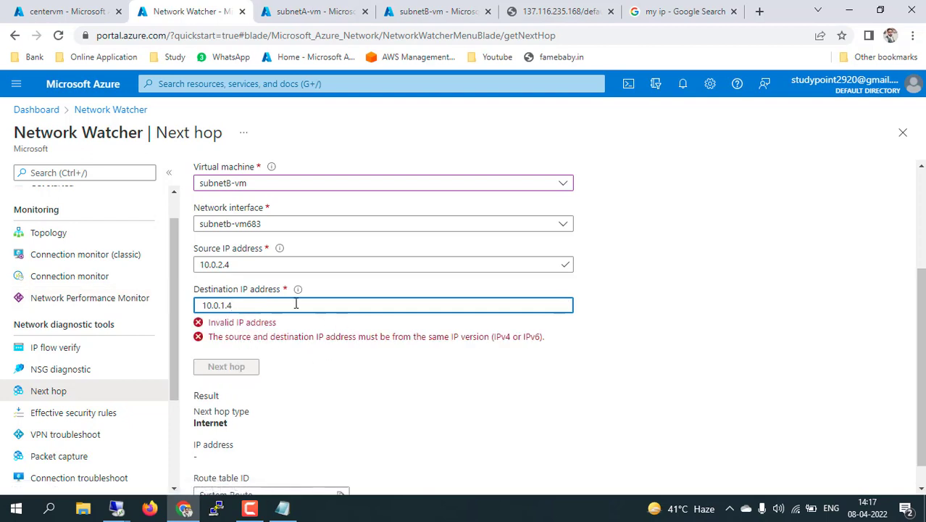
{"action": "left_click", "coordinate": [686, 352]}
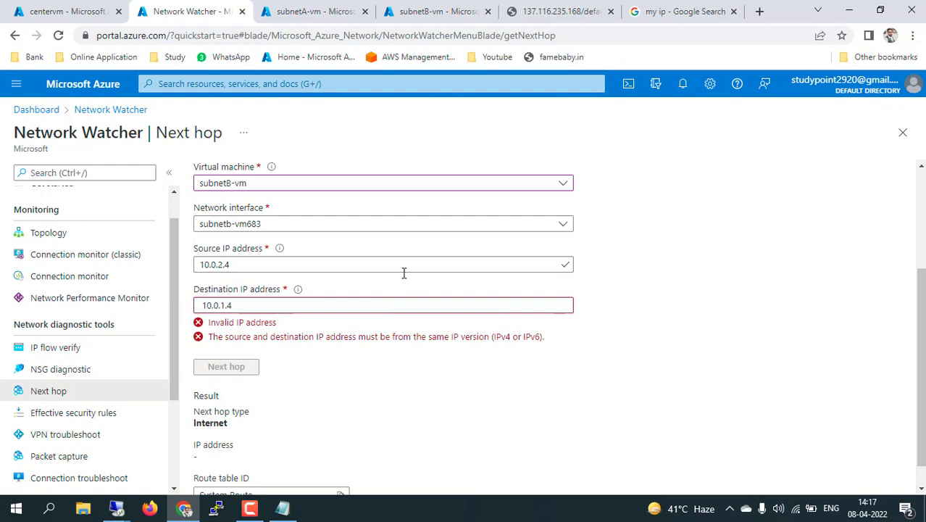
Clear the invalid destination entry and retype 10.0.1.4 as the destination IP
{"action": "left_click", "coordinate": [311, 11]}
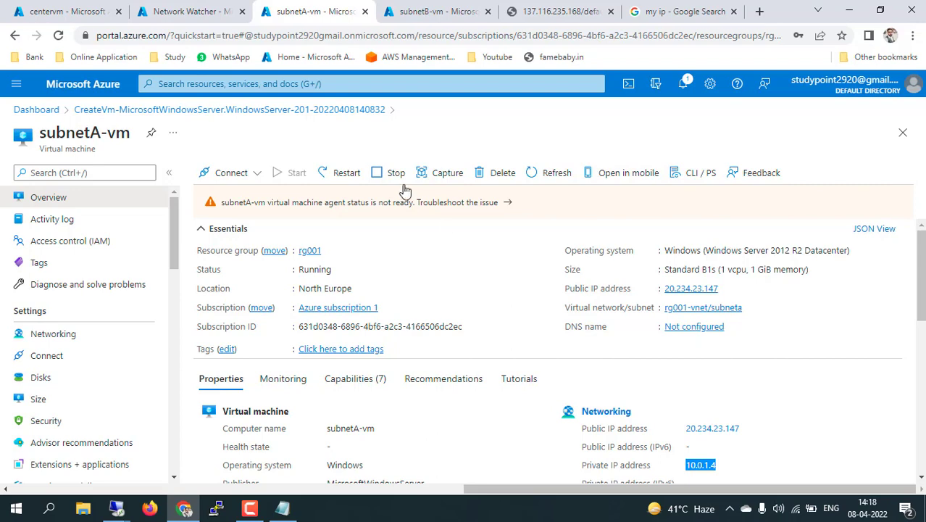
{"action": "left_click", "coordinate": [192, 11]}
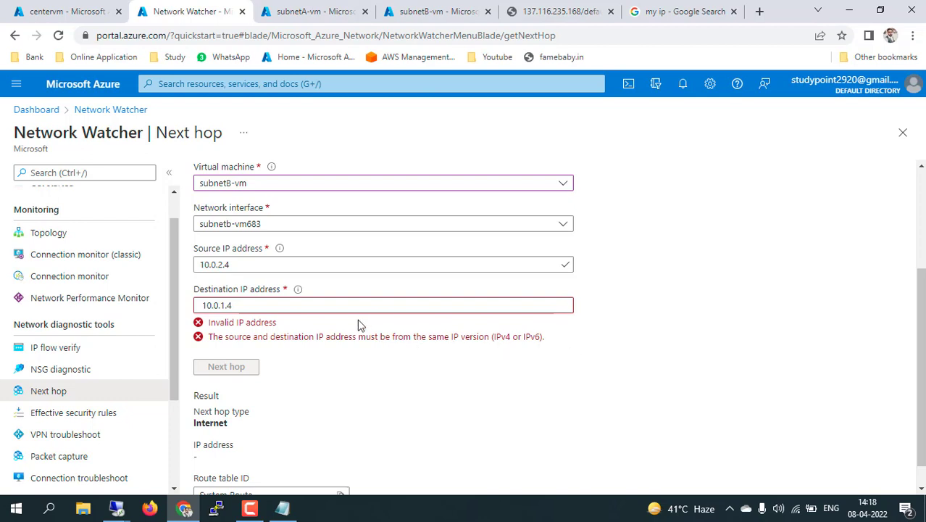
{"action": "left_click", "coordinate": [338, 305]}
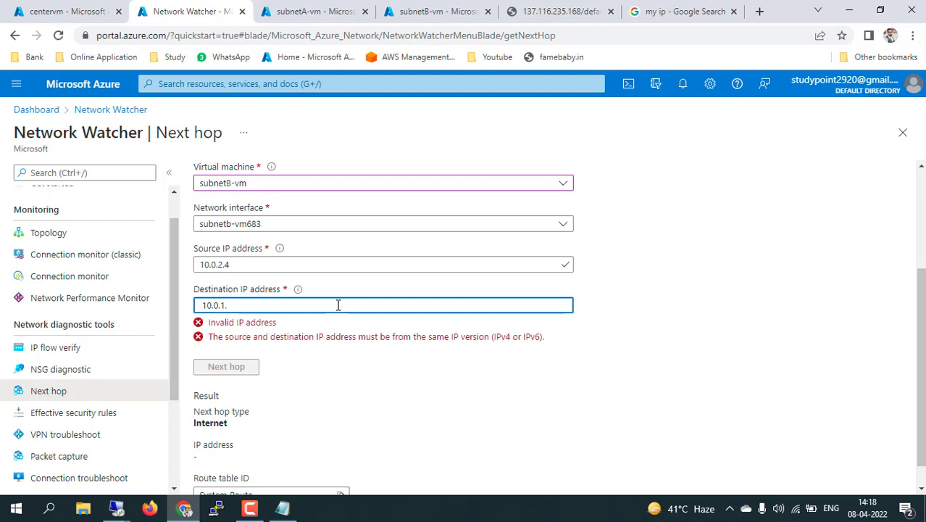
{"action": "key", "text": "BackSpace"}
{"action": "key", "text": "BackSpace"}
{"action": "key", "text": "BackSpace"}
{"action": "key", "text": "BackSpace"}
{"action": "key", "text": "BackSpace"}
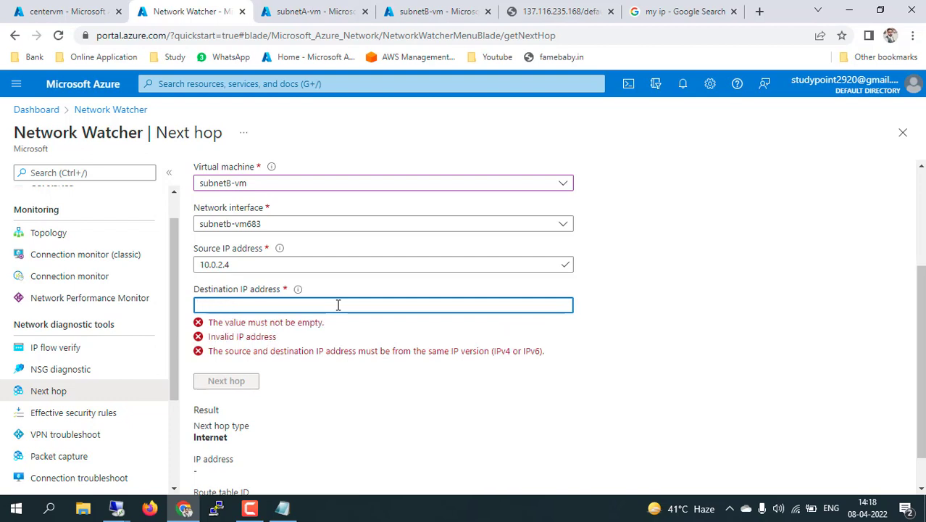
{"action": "type", "text": "10.0.1"}
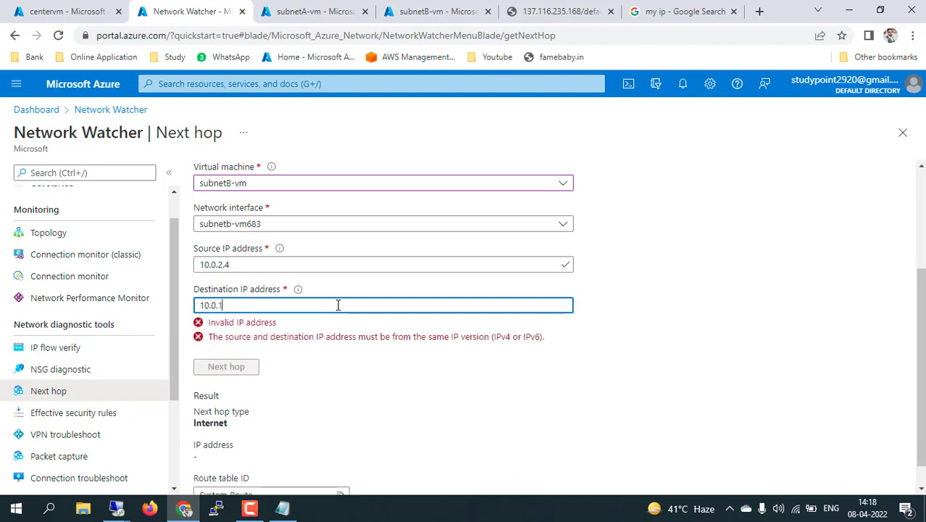
{"action": "type", "text": ".4"}
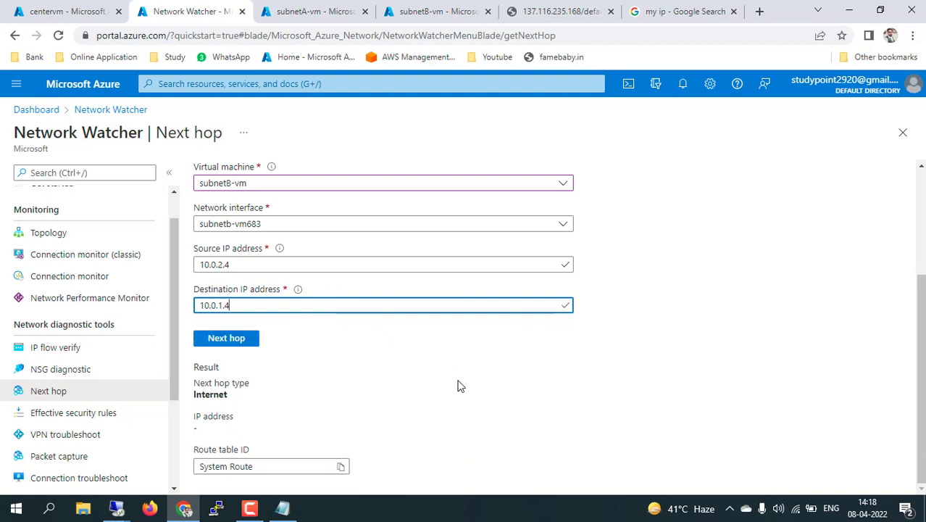
{"action": "left_click", "coordinate": [457, 385]}
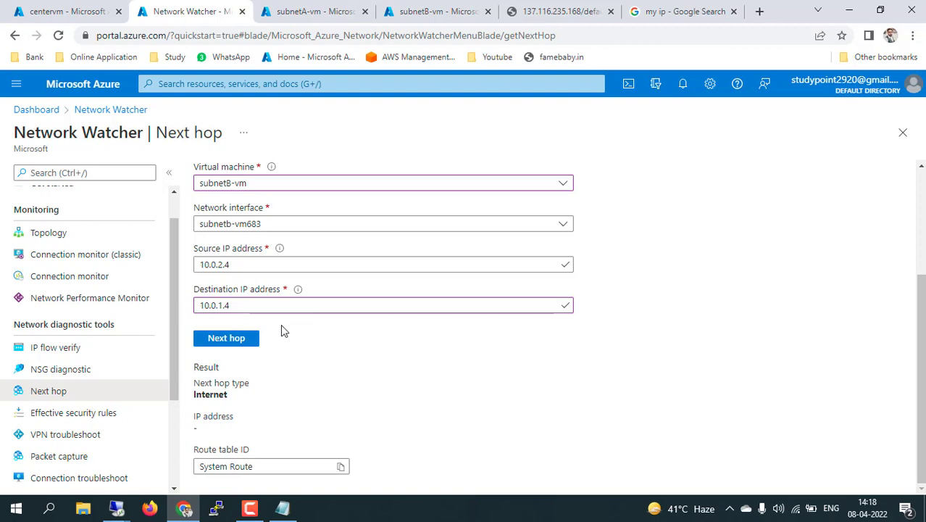
Run Next hop to 10.0.1.4, which returns VirtualNetwork via System Route
{"action": "left_click", "coordinate": [313, 11]}
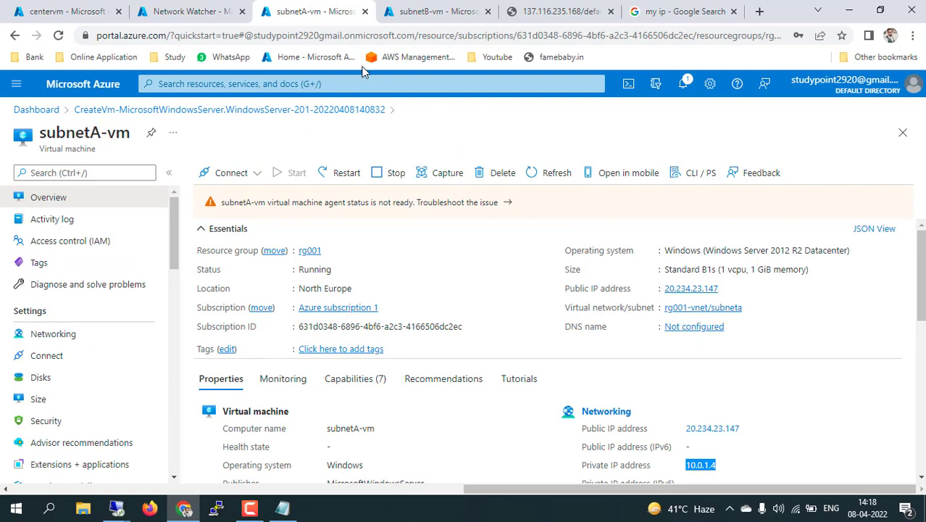
{"action": "left_click", "coordinate": [190, 11]}
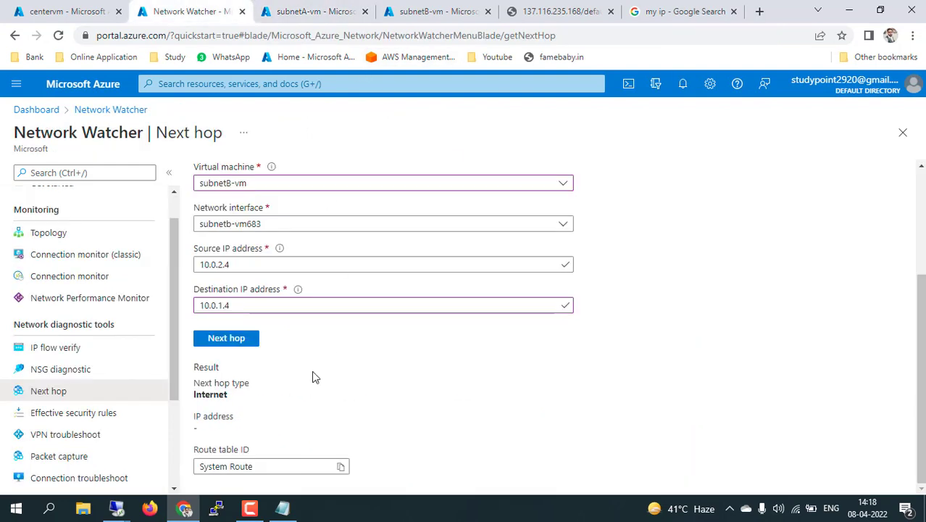
{"action": "left_click", "coordinate": [237, 340]}
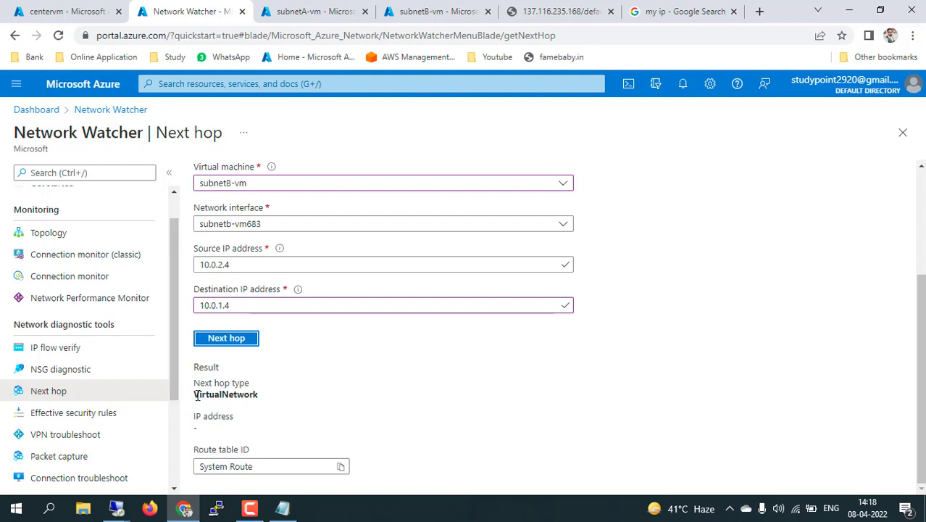
{"action": "left_click_drag", "start_coordinate": [194, 395], "coordinate": [263, 394]}
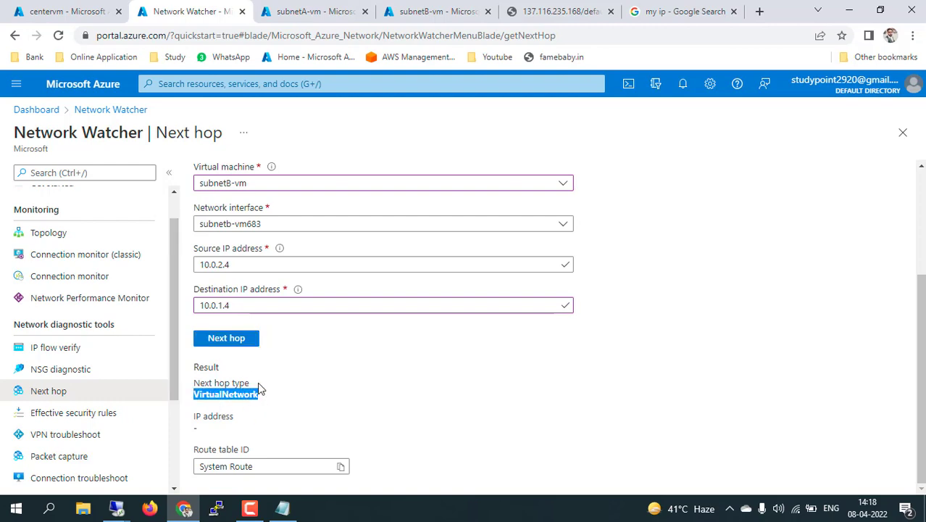
{"action": "left_click", "coordinate": [69, 11]}
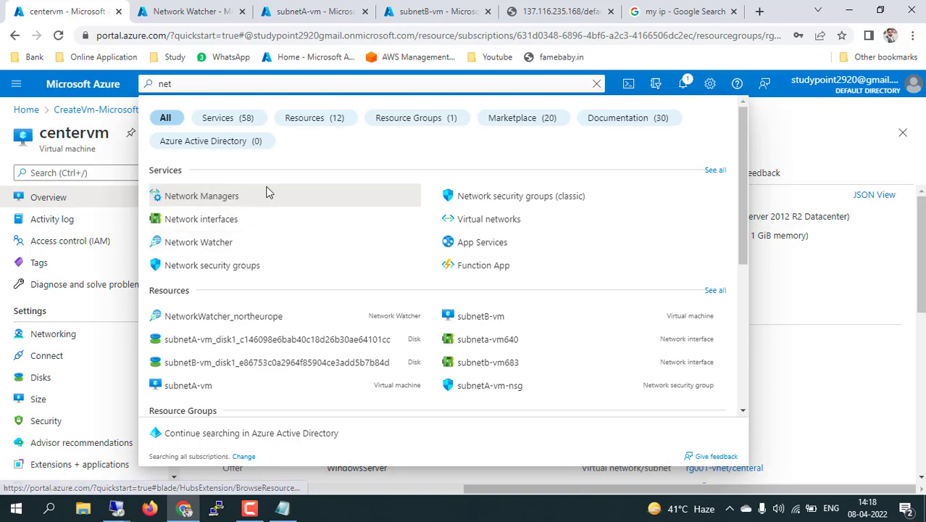
From centervm's Networking, go to network interface centervm966 and show its Effective routes
{"action": "left_click", "coordinate": [64, 334]}
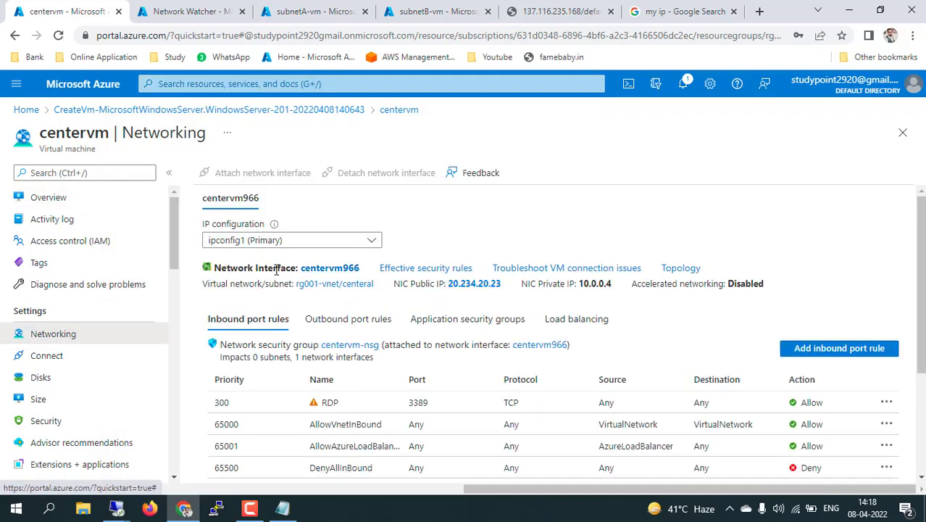
{"action": "left_click", "coordinate": [330, 269]}
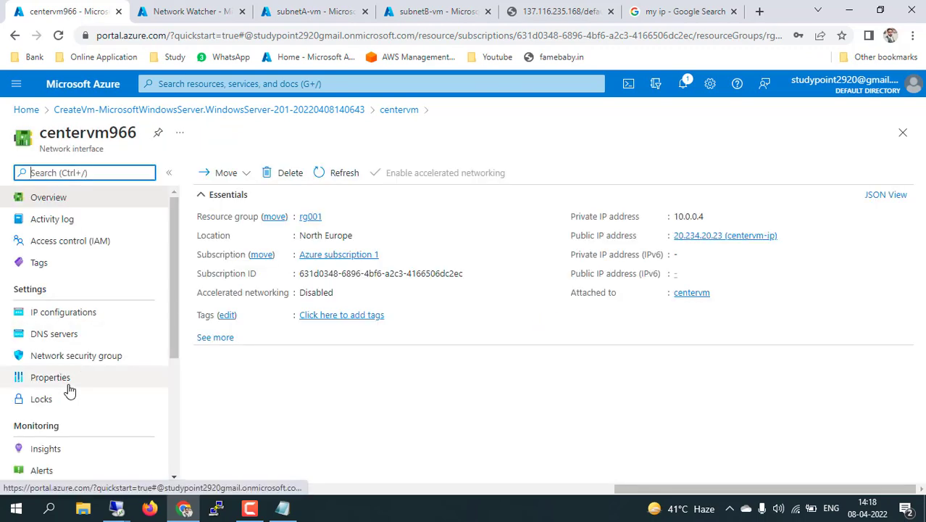
{"action": "scroll", "coordinate": [68, 387], "scroll_direction": "down", "scroll_amount": 3}
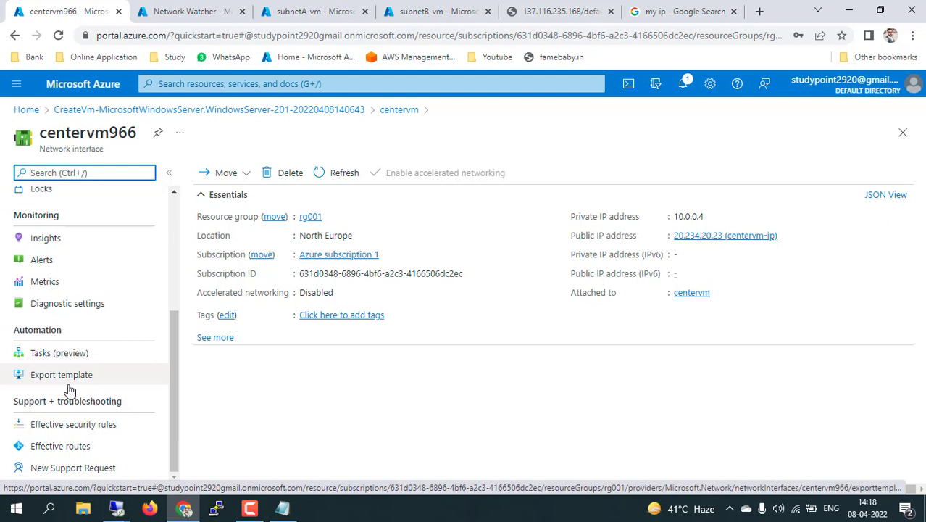
{"action": "left_click", "coordinate": [59, 447]}
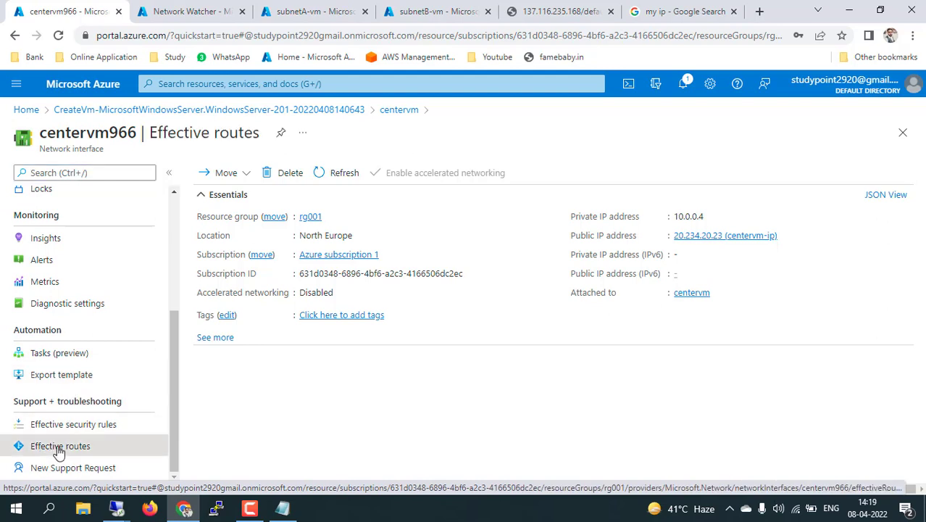
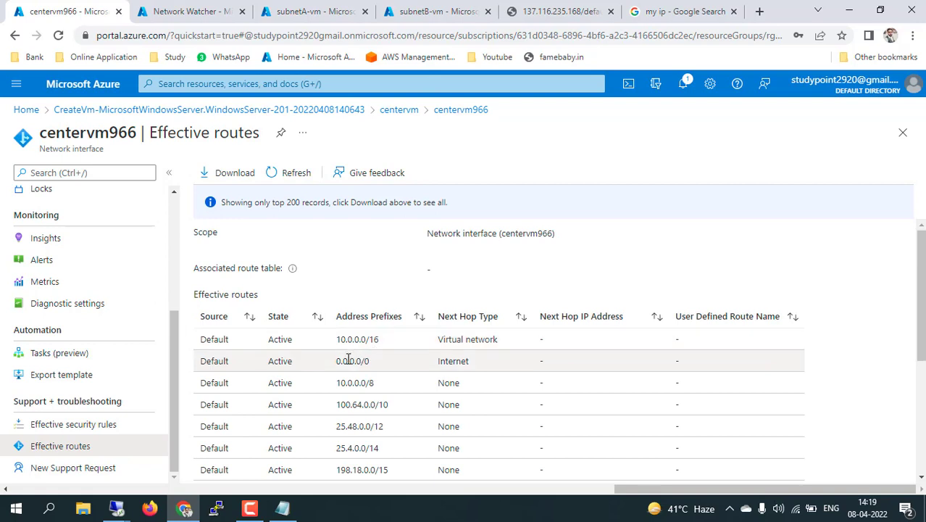
Highlight the 0.0.0.0/0 Internet default route in centervm966's effective routes, then view subnetA-vm's overview
{"action": "left_click_drag", "start_coordinate": [336, 360], "coordinate": [370, 360]}
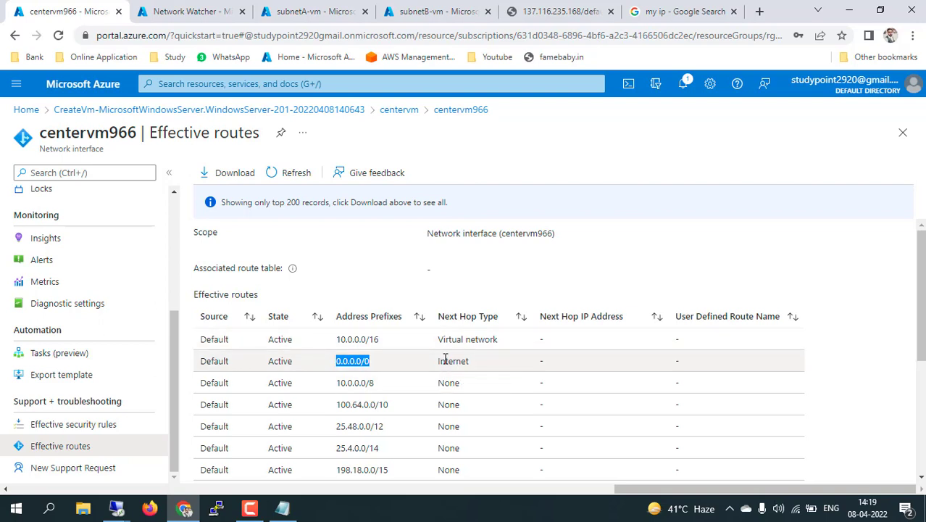
{"action": "left_click_drag", "start_coordinate": [445, 360], "coordinate": [208, 257]}
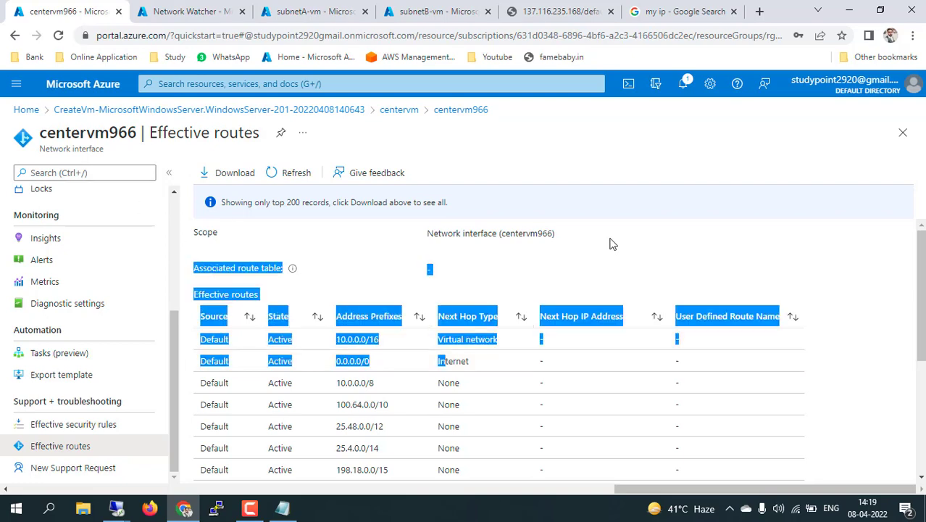
{"action": "left_click", "coordinate": [644, 247]}
{"action": "left_click", "coordinate": [317, 10]}
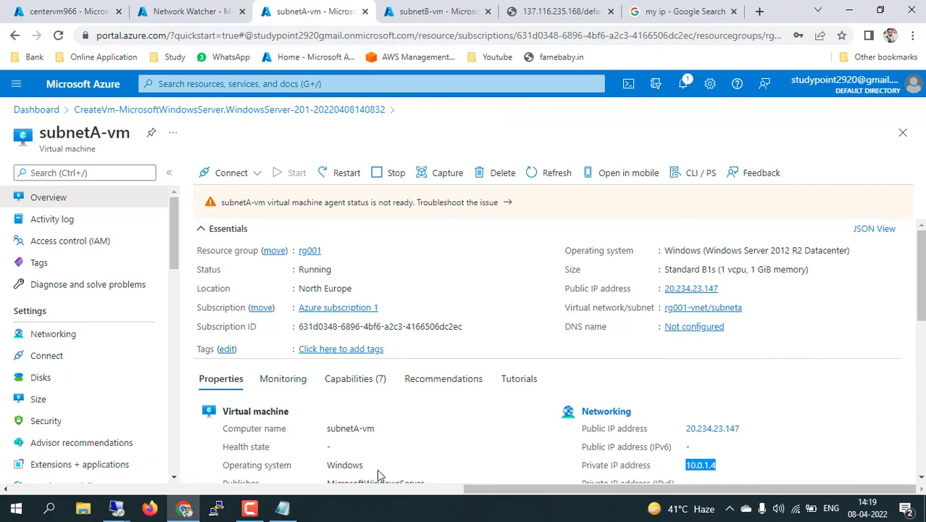
{"action": "left_click", "coordinate": [117, 508]}
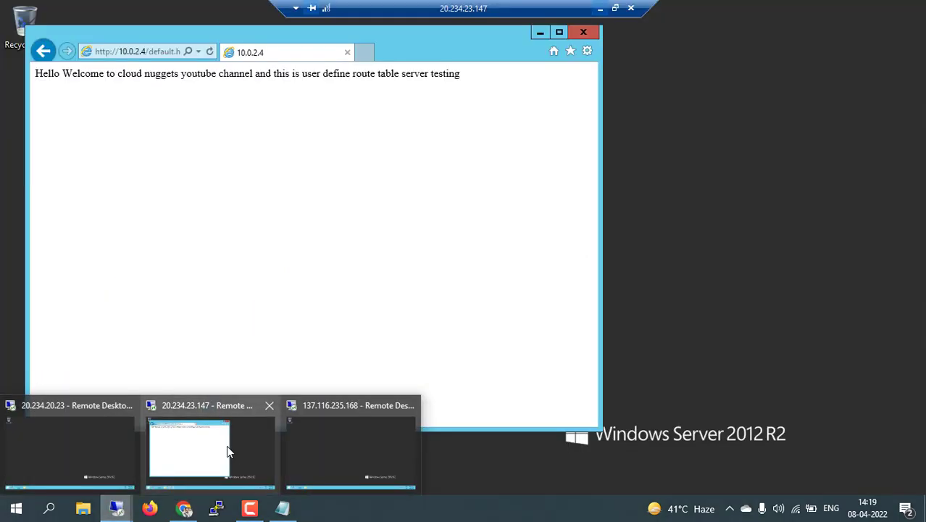
{"action": "left_click", "coordinate": [227, 445]}
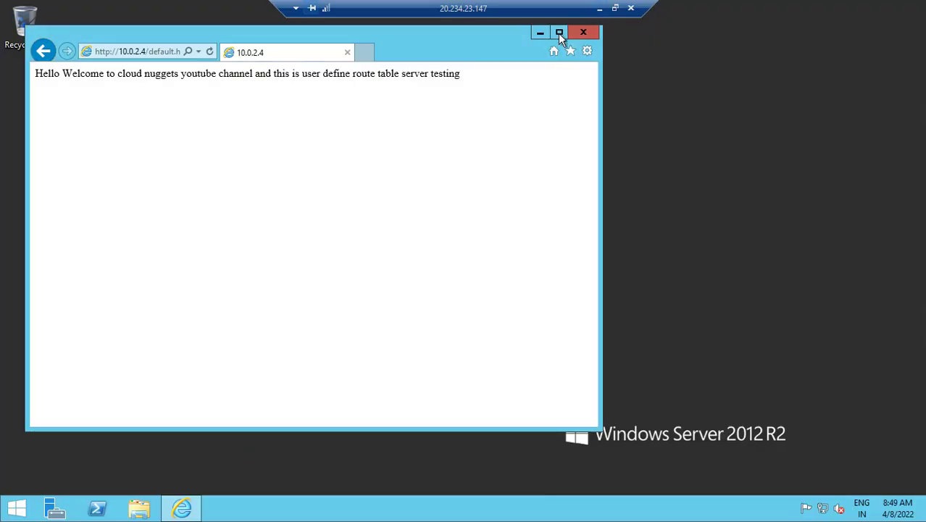
{"action": "left_click", "coordinate": [599, 8]}
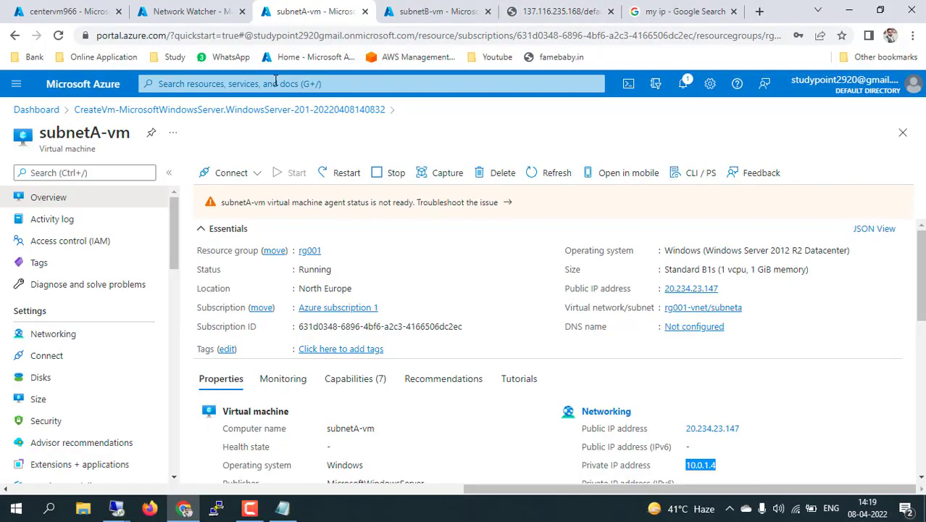
Search the portal for 'rout' and open the Route tables service
{"action": "left_click", "coordinate": [276, 83]}
{"action": "type", "text": "rout"}
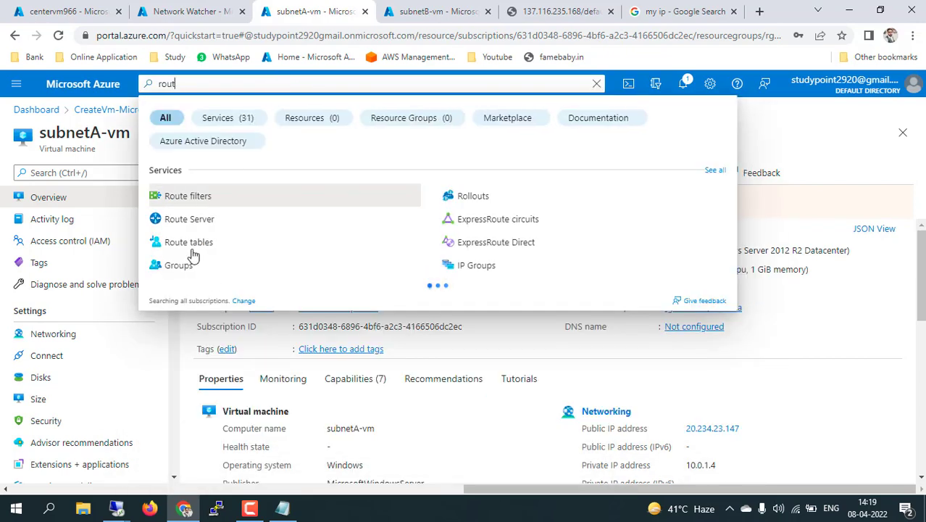
{"action": "left_click", "coordinate": [197, 247]}
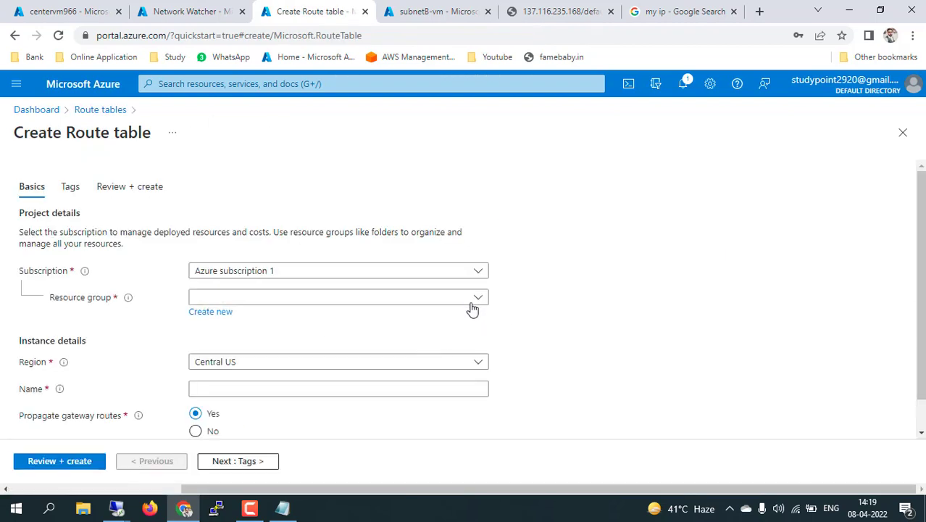
Fill the new route table form: resource group rg001, region North Europe, name customroutetable
{"action": "left_click", "coordinate": [471, 300]}
{"action": "left_click", "coordinate": [294, 367]}
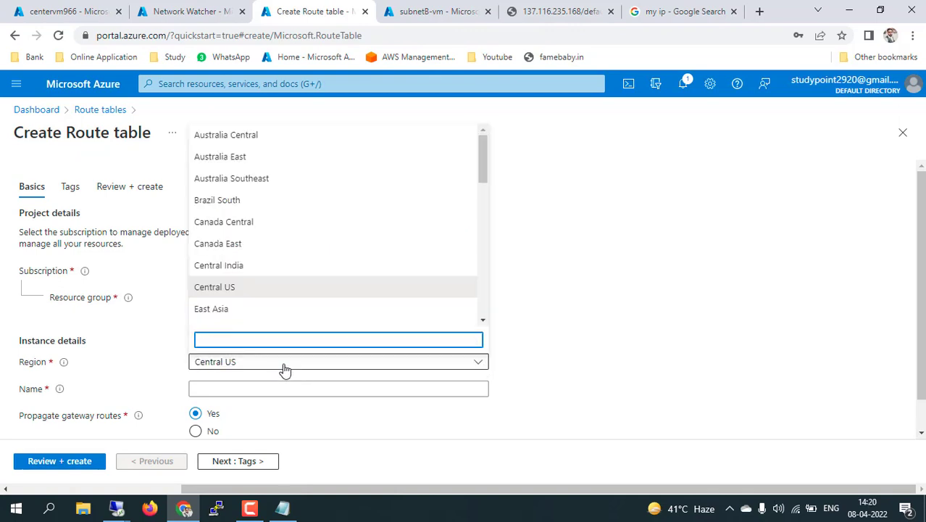
{"action": "type", "text": "nor"}
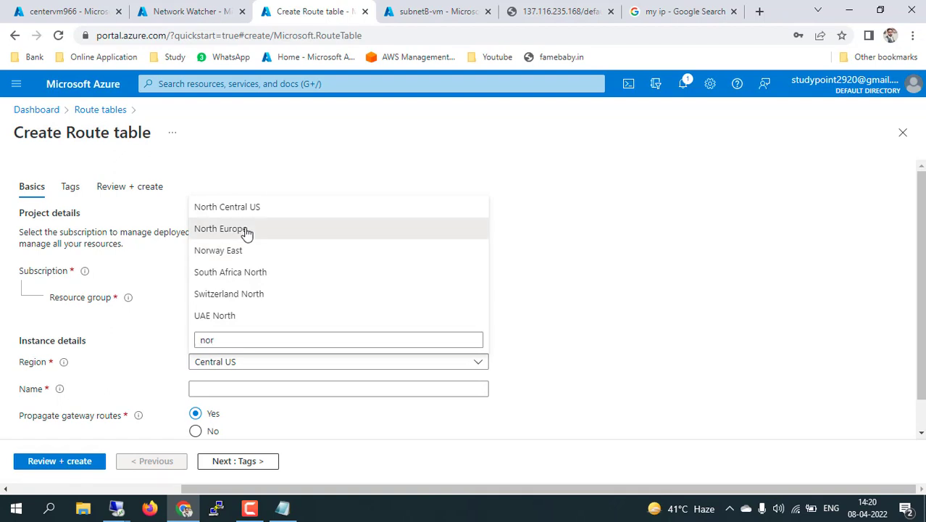
{"action": "left_click", "coordinate": [245, 231]}
{"action": "scroll", "coordinate": [520, 373], "scroll_direction": "down", "scroll_amount": 1}
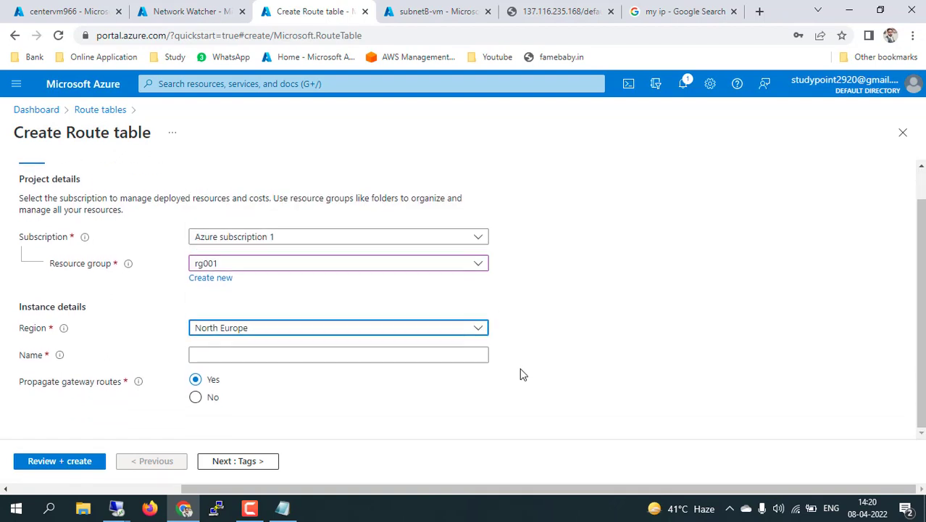
{"action": "left_click", "coordinate": [377, 354]}
{"action": "type", "text": "cus"}
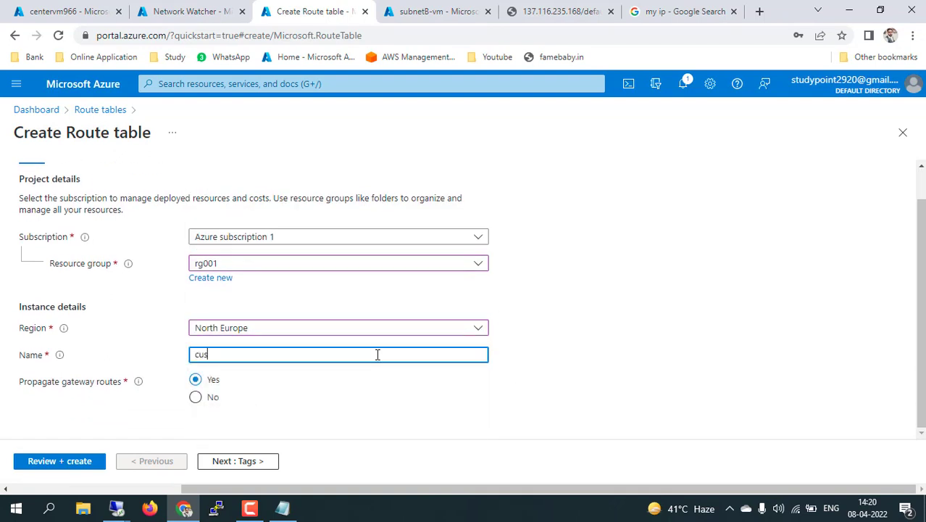
{"action": "type", "text": "tomroutetable"}
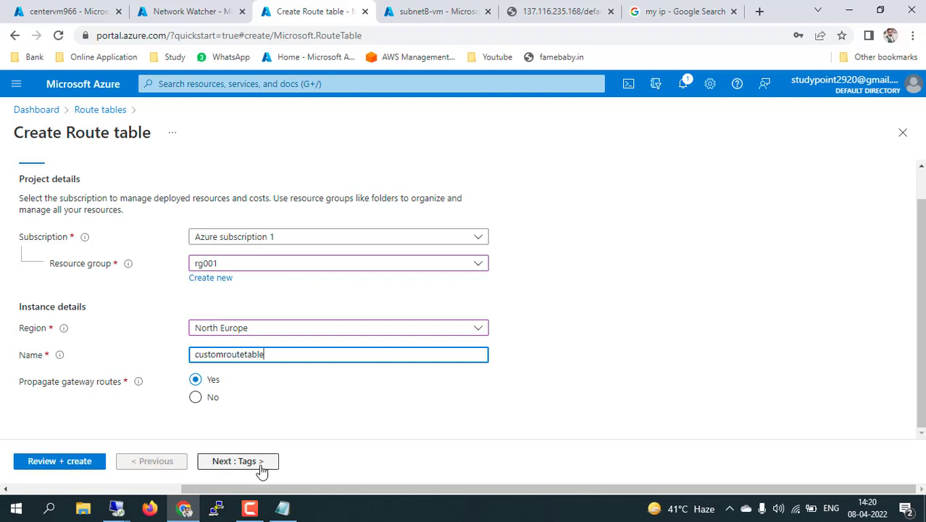
Validate and create the customroutetable route table, then return to the Notepad notes
{"action": "left_click", "coordinate": [230, 465]}
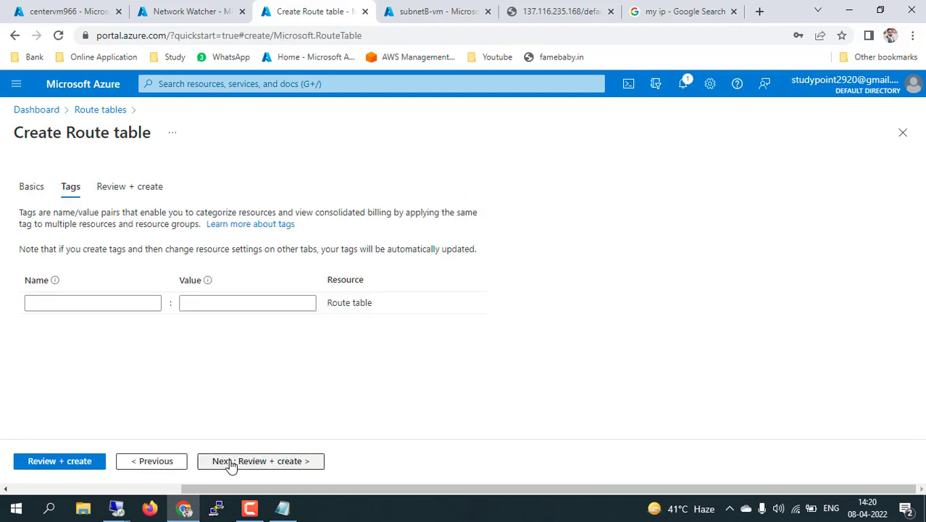
{"action": "left_click", "coordinate": [54, 462]}
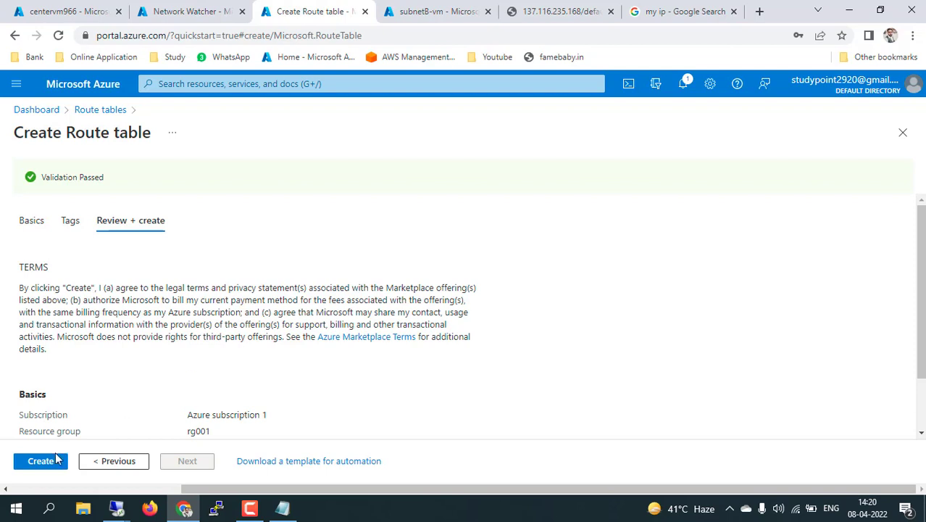
{"action": "left_click", "coordinate": [50, 467]}
{"action": "left_click", "coordinate": [289, 511]}
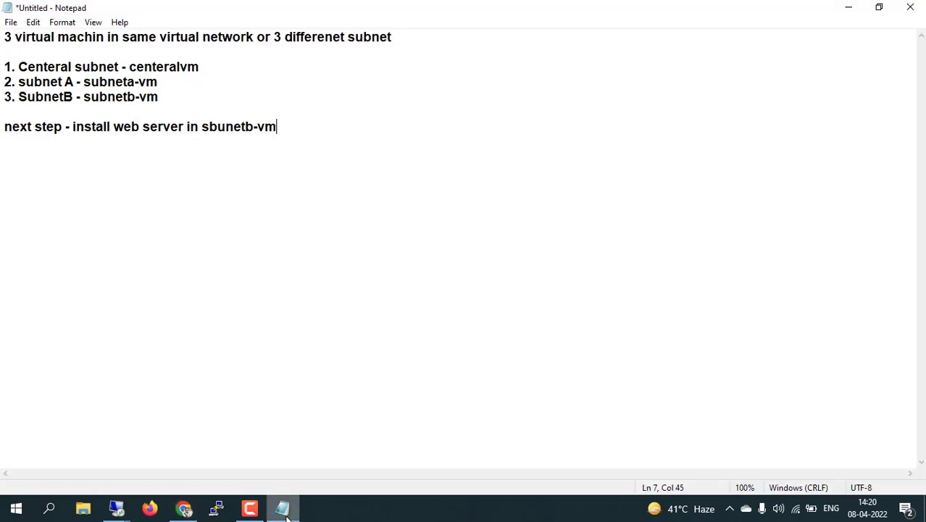
Add notes 'next step - create route table' and 'then add the route in route table and associate the subnet in route table'
{"action": "key", "text": "Return"}
{"action": "key", "text": "Return"}
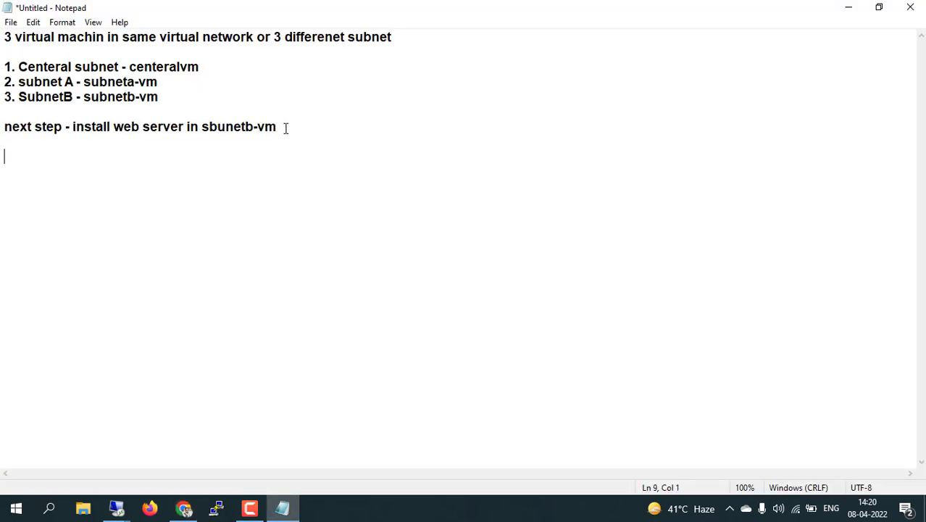
{"action": "type", "text": "next ste"}
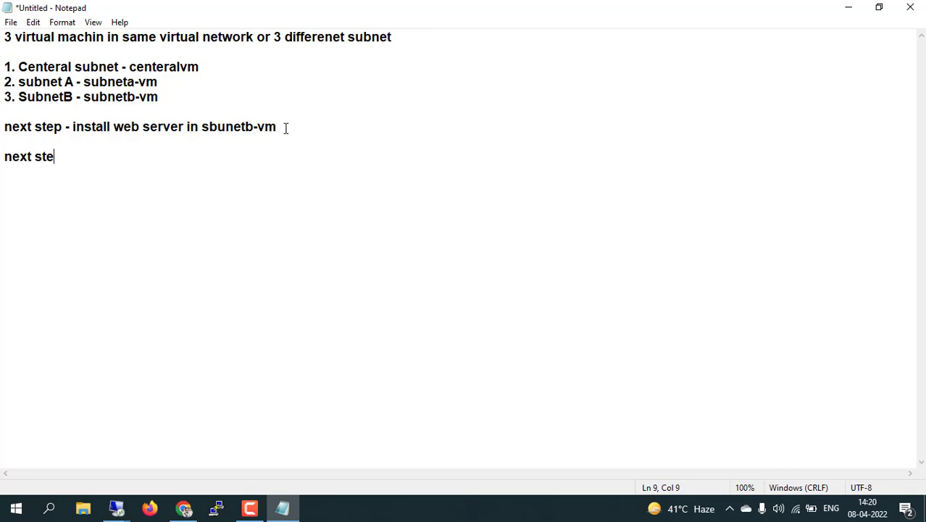
{"action": "type", "text": "p - create "}
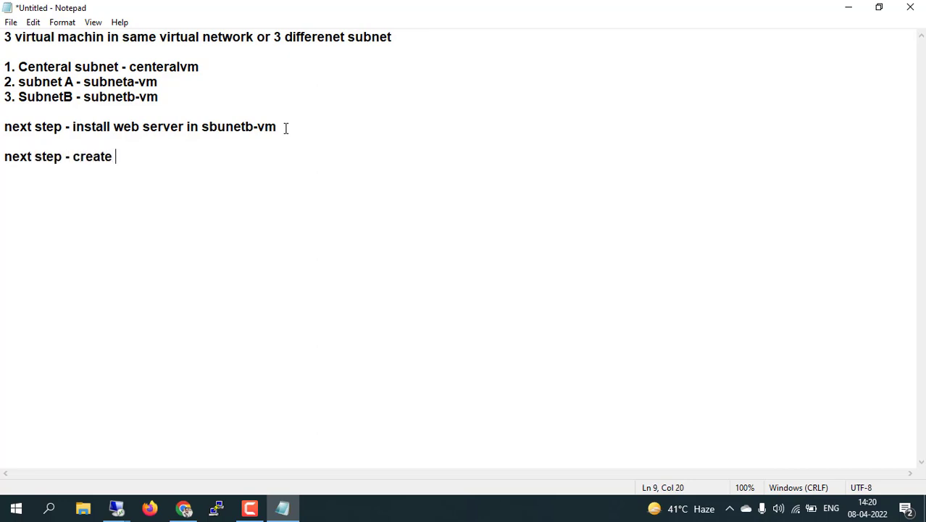
{"action": "type", "text": "route table"}
{"action": "key", "text": "Return"}
{"action": "key", "text": "Return"}
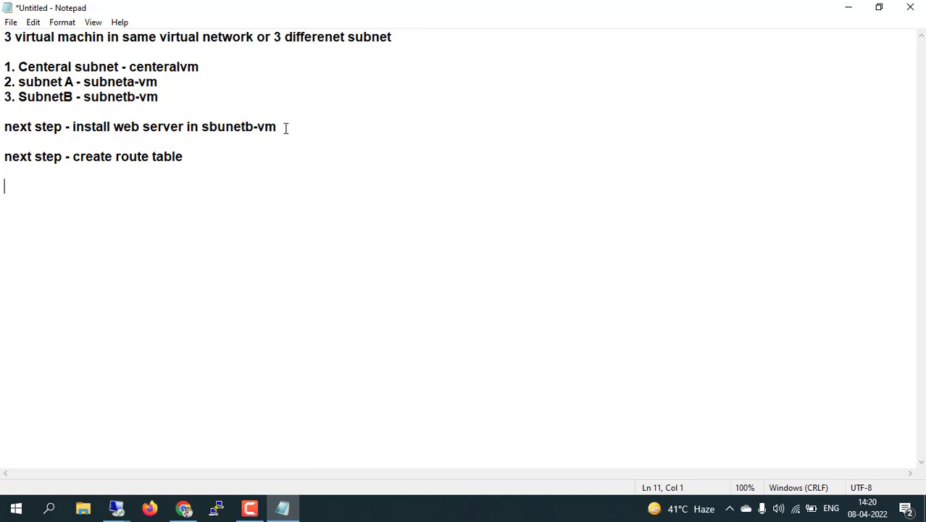
{"action": "type", "text": "then add "}
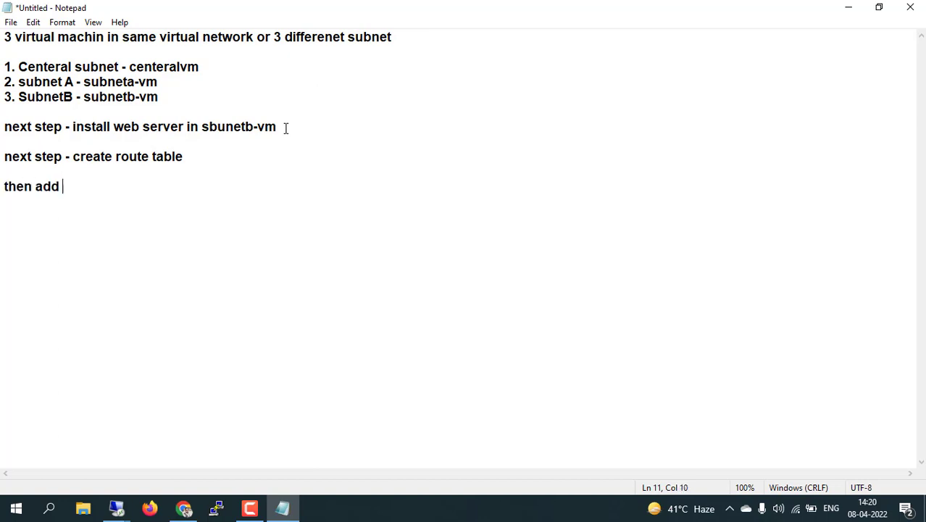
{"action": "type", "text": "the route "}
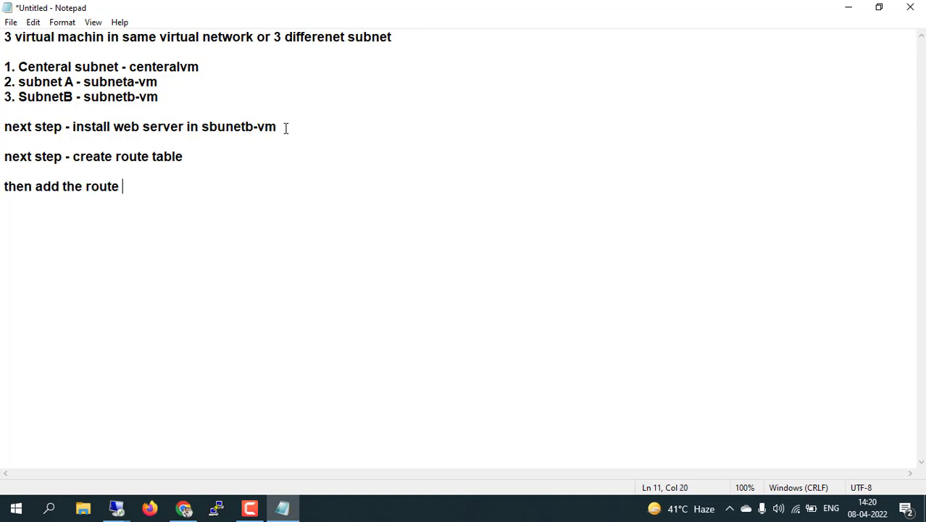
{"action": "type", "text": "in route table and "}
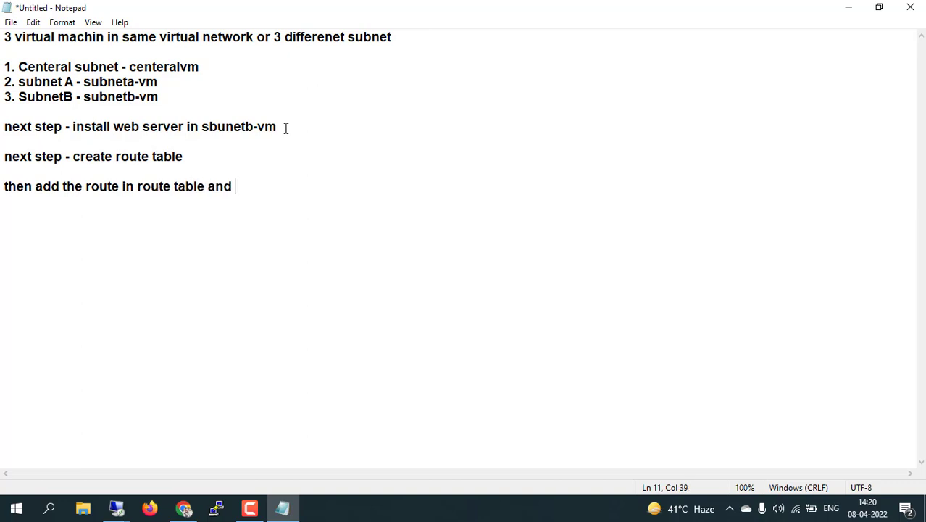
{"action": "type", "text": "associate "}
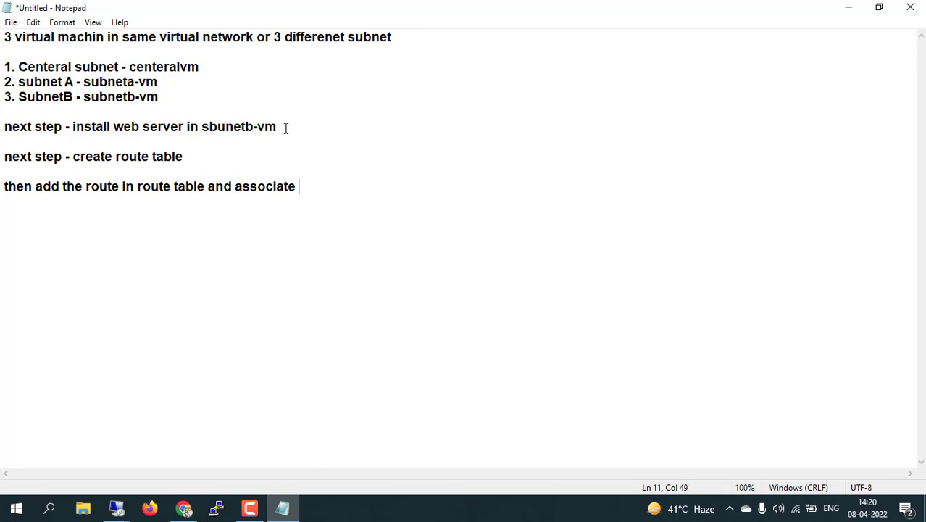
{"action": "type", "text": "the subnet "}
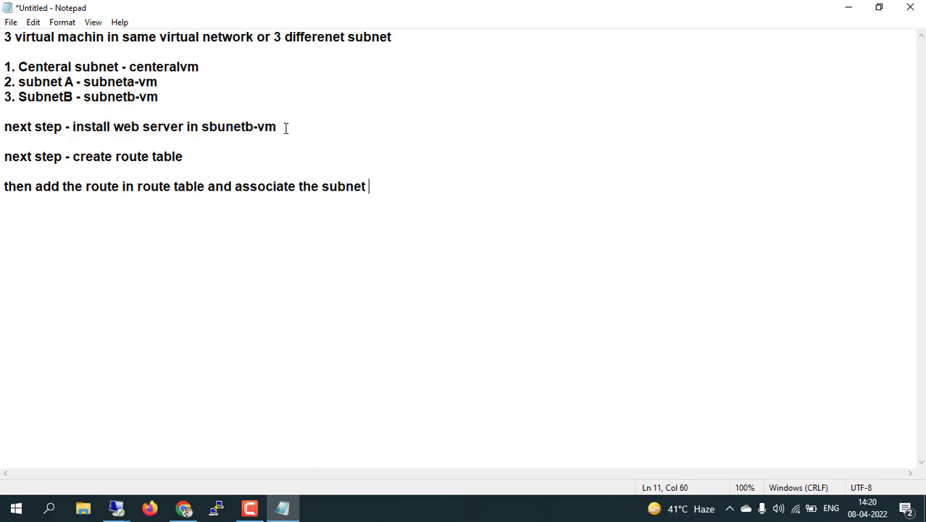
{"action": "type", "text": "in route table"}
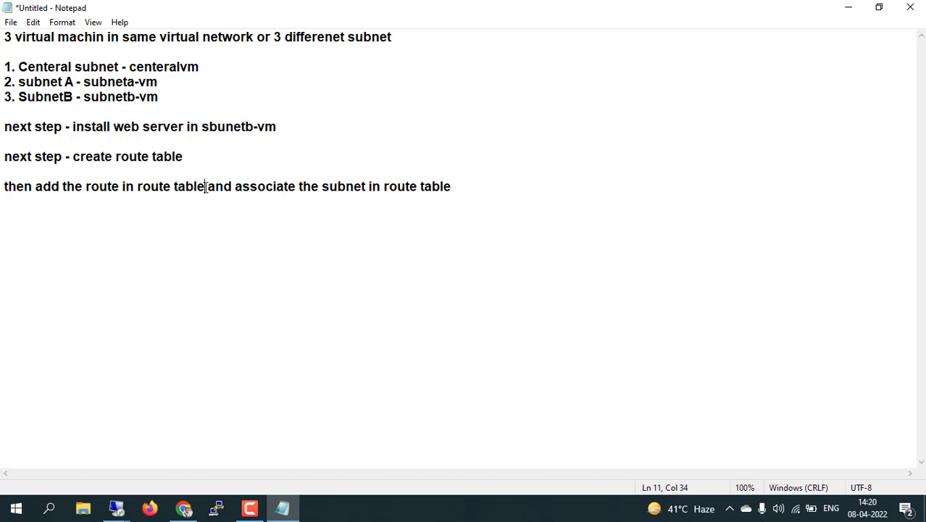
{"action": "left_click_drag", "start_coordinate": [206, 186], "coordinate": [88, 187]}
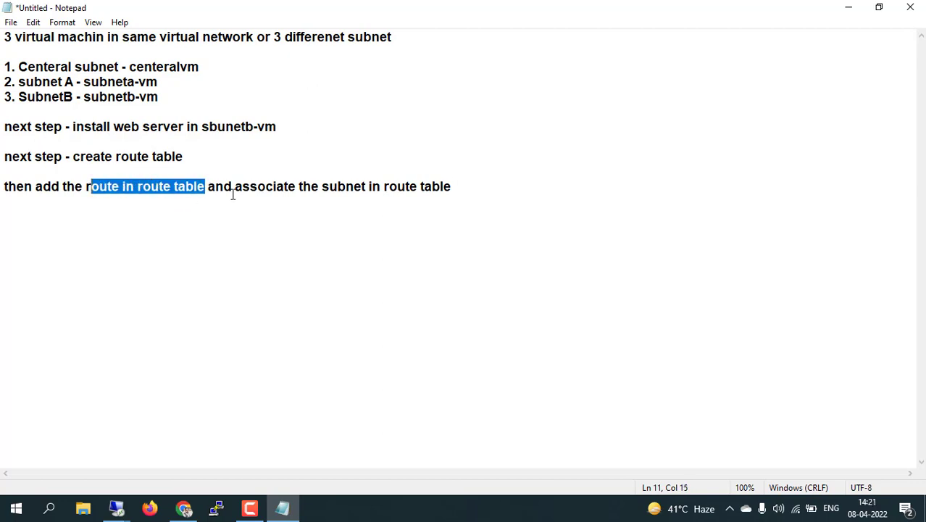
{"action": "left_click_drag", "start_coordinate": [258, 186], "coordinate": [355, 187]}
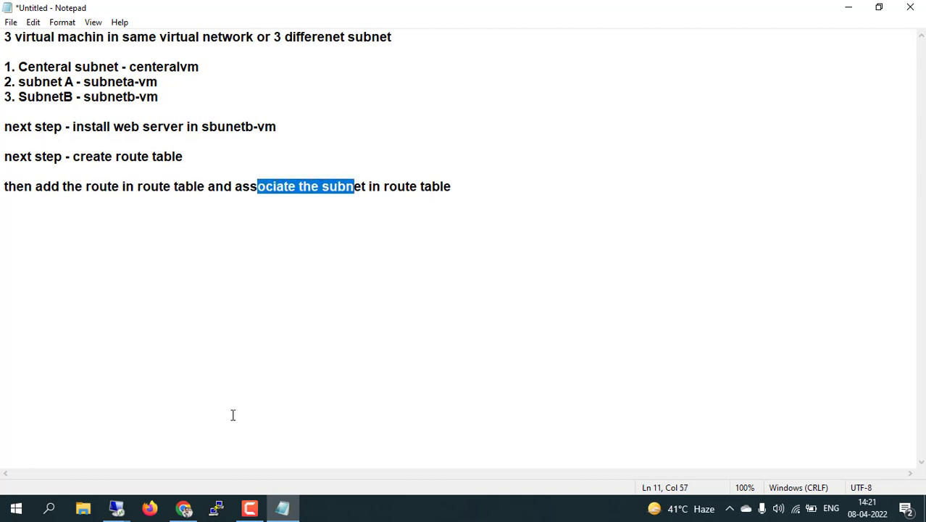
{"action": "left_click", "coordinate": [184, 509]}
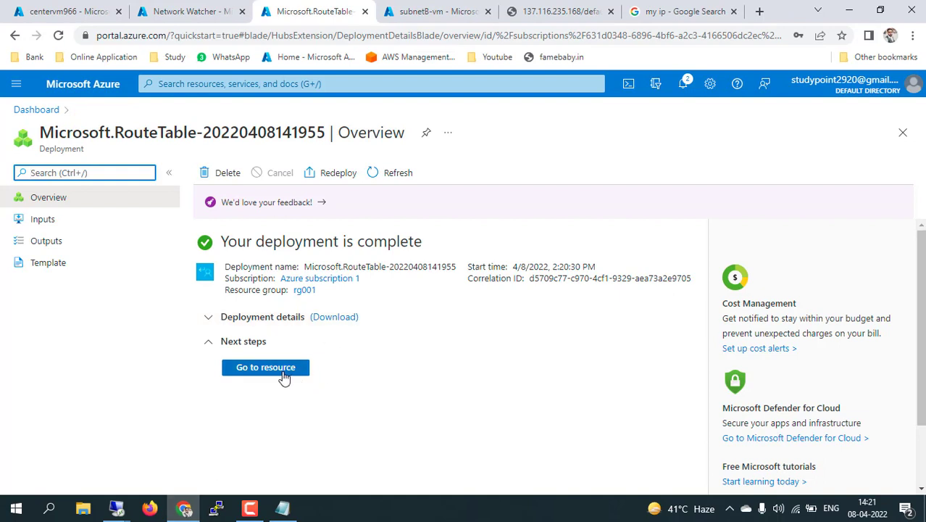
Go to customroutetable's Routes page and begin adding a new route
{"action": "left_click", "coordinate": [284, 379]}
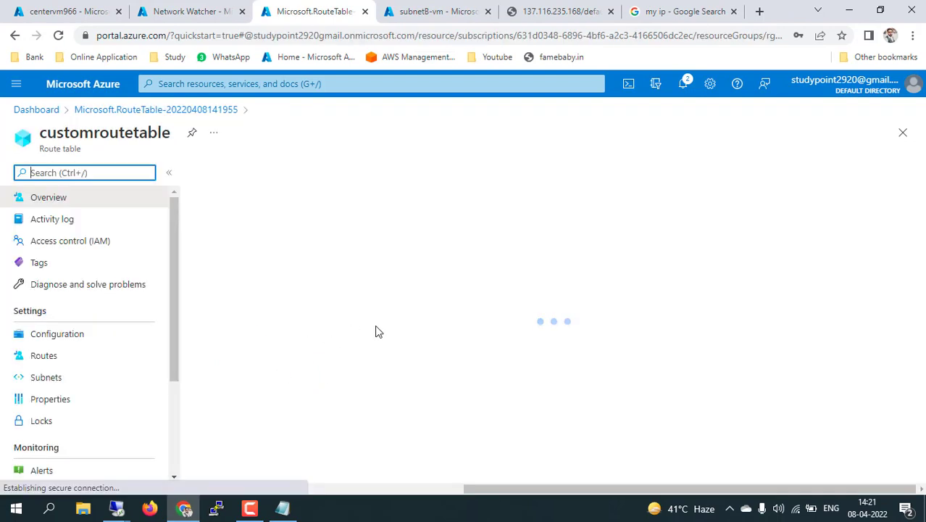
{"action": "left_click", "coordinate": [45, 359]}
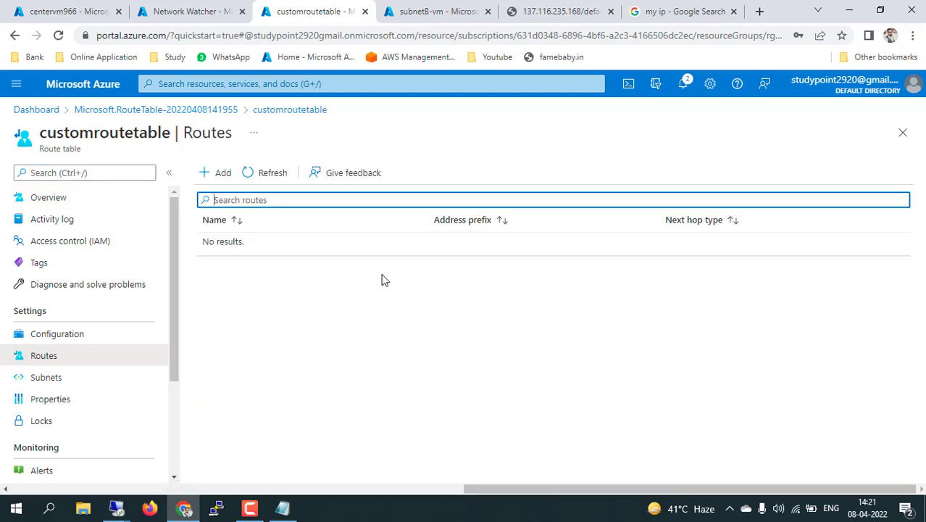
{"action": "left_click", "coordinate": [217, 174]}
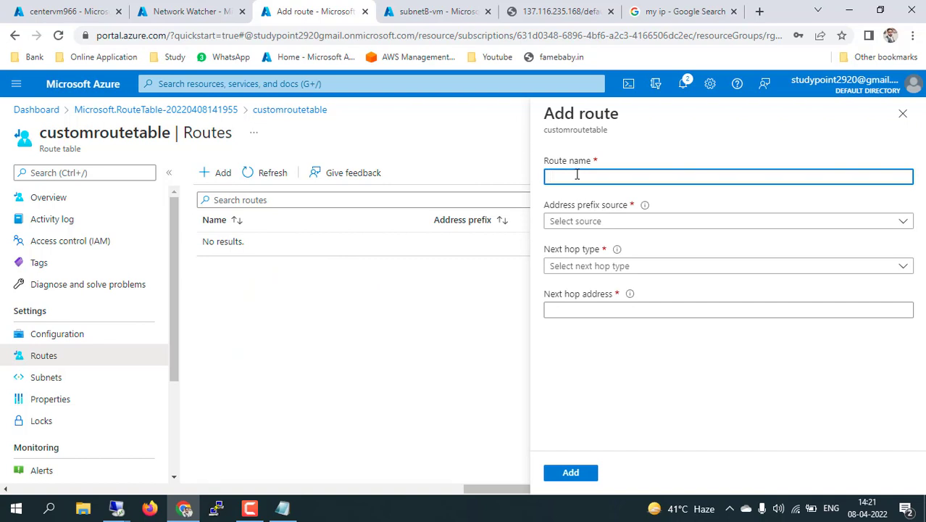
Name the route cutromeroute, with IP Addresses destination 10.0.0.0/16 and next hop type Virtual appliance
{"action": "type", "text": "cutromeroute"}
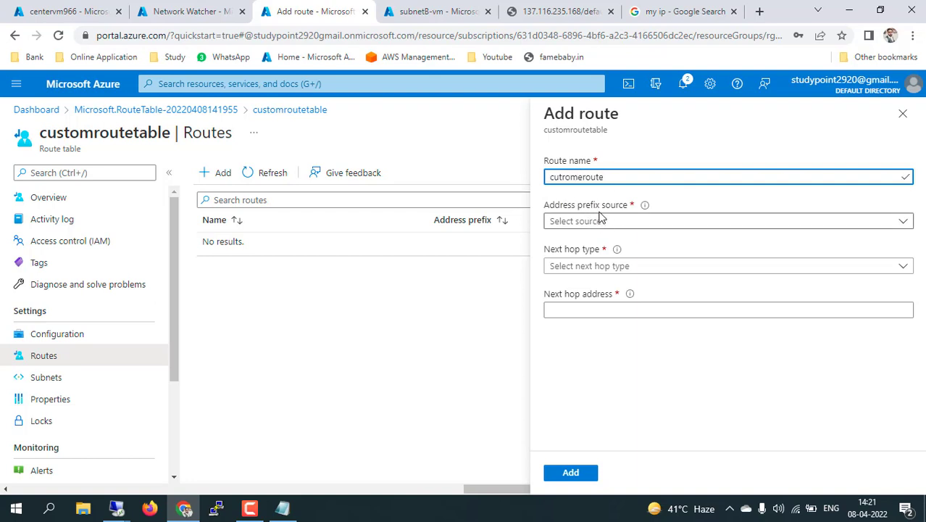
{"action": "left_click", "coordinate": [658, 225]}
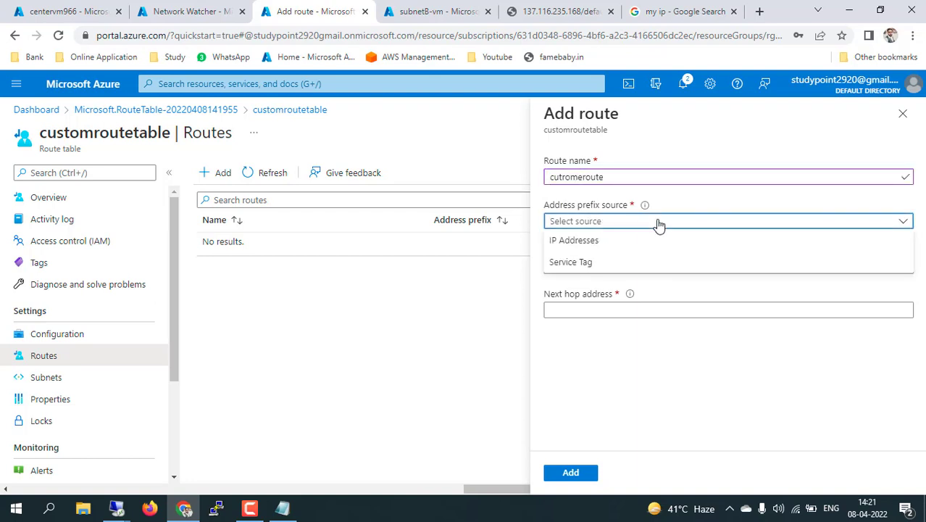
{"action": "left_click", "coordinate": [571, 242]}
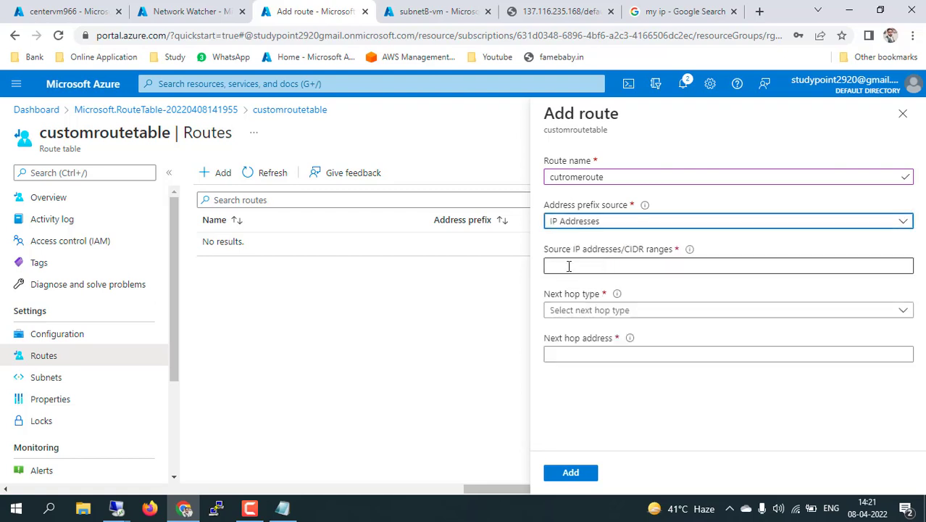
{"action": "left_click", "coordinate": [569, 266]}
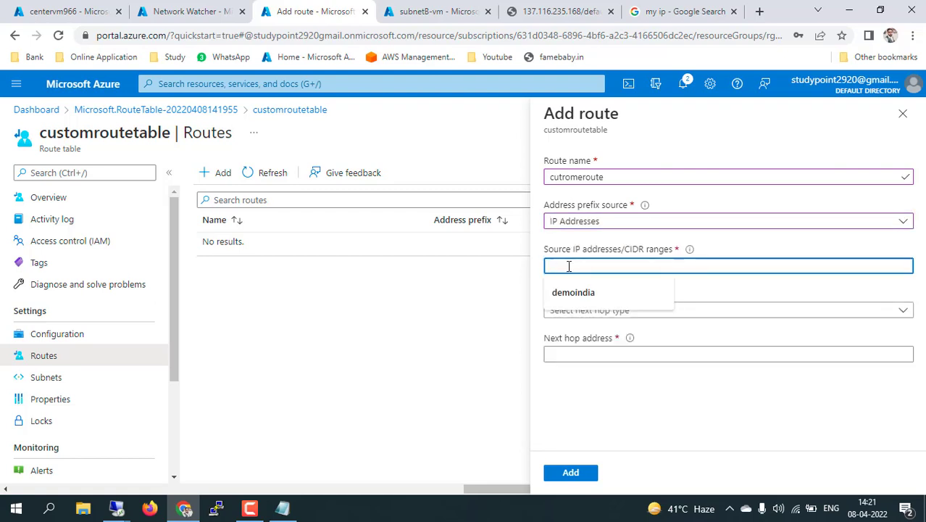
{"action": "type", "text": "10."}
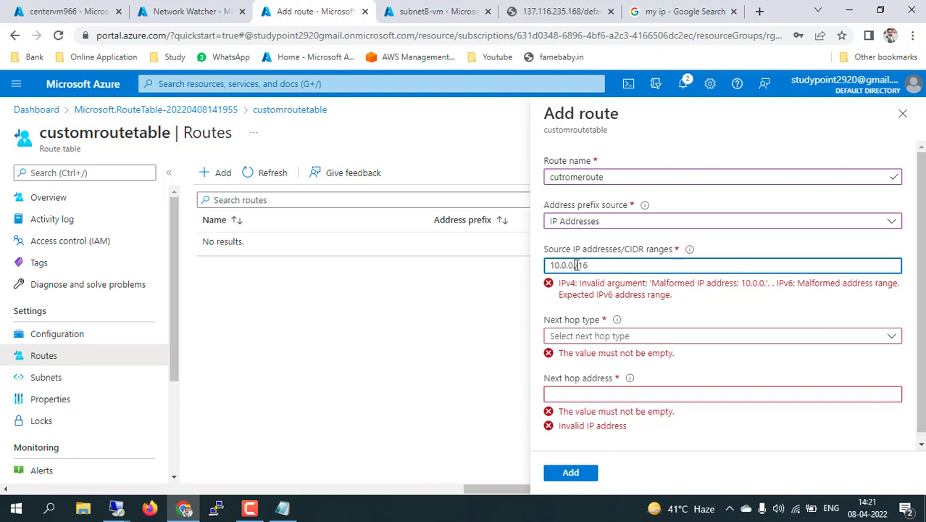
{"action": "type", "text": "0"}
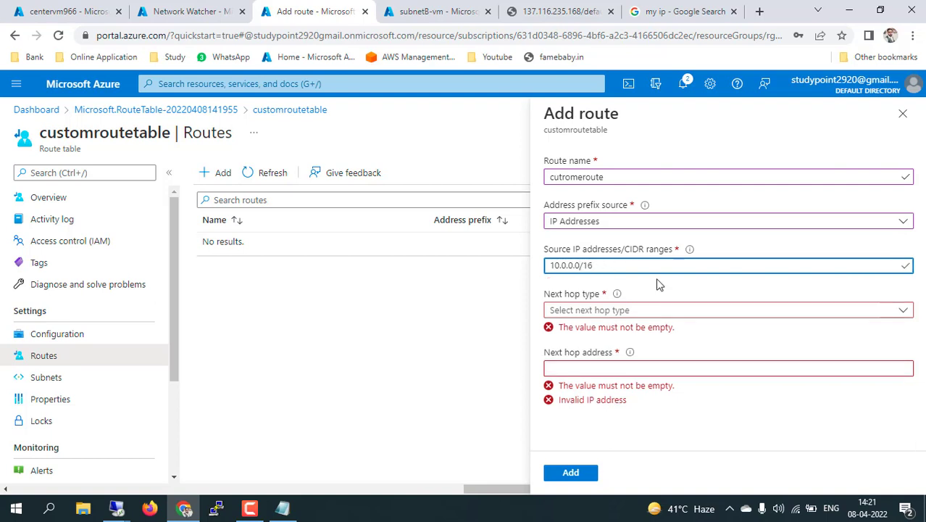
{"action": "left_click", "coordinate": [682, 290]}
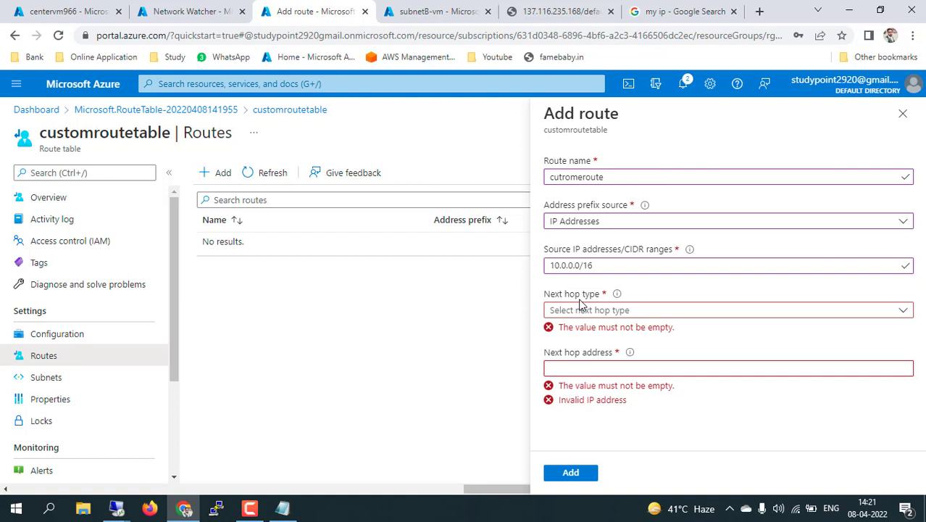
{"action": "left_click", "coordinate": [591, 309]}
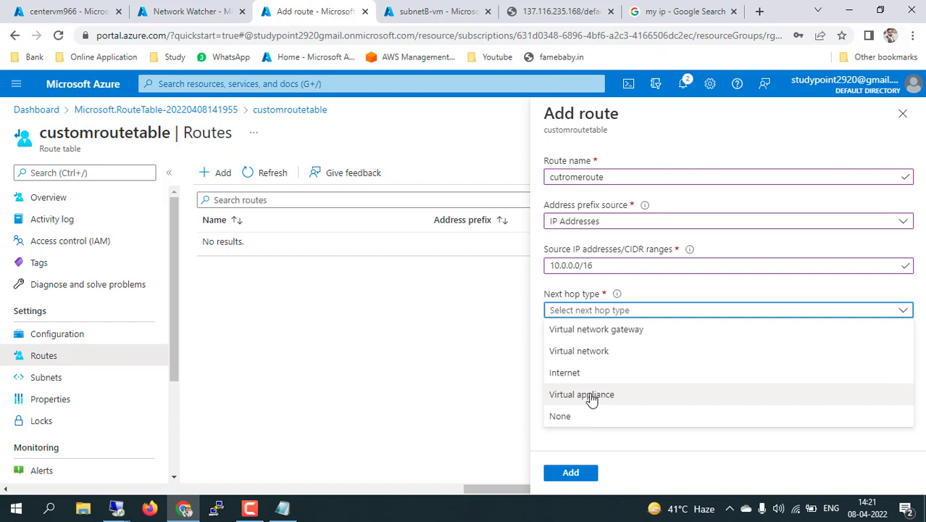
{"action": "left_click", "coordinate": [595, 396]}
{"action": "left_click", "coordinate": [571, 355]}
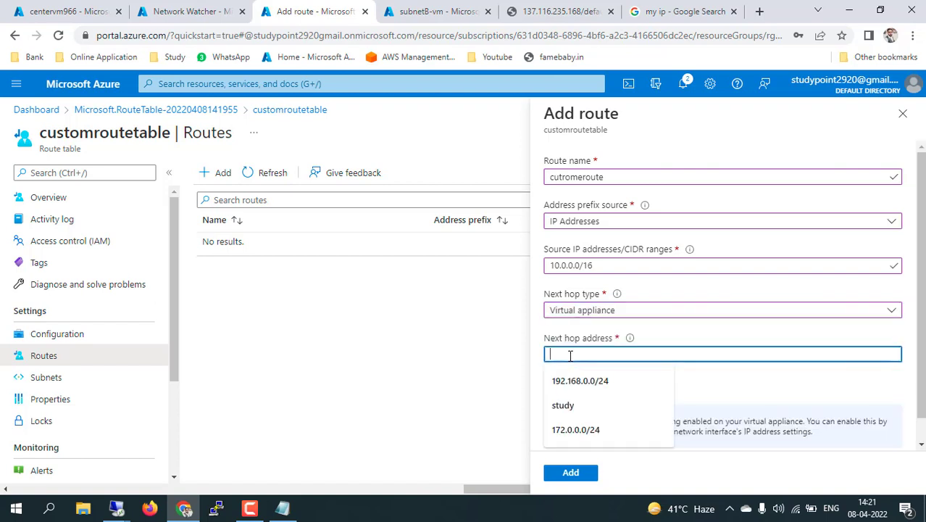
{"action": "left_click", "coordinate": [455, 354]}
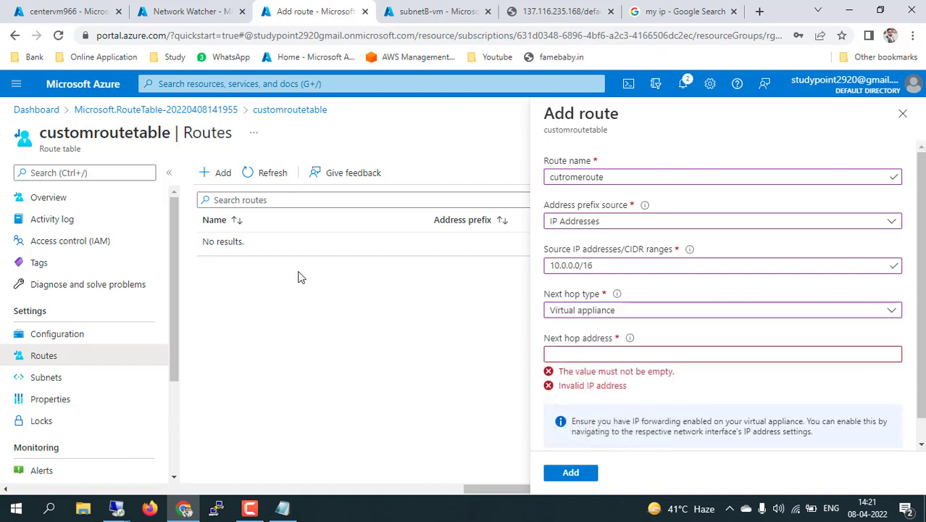
Copy centervm's private IP 10.0.0.4 into the next hop address and add the route
{"action": "left_click", "coordinate": [64, 10]}
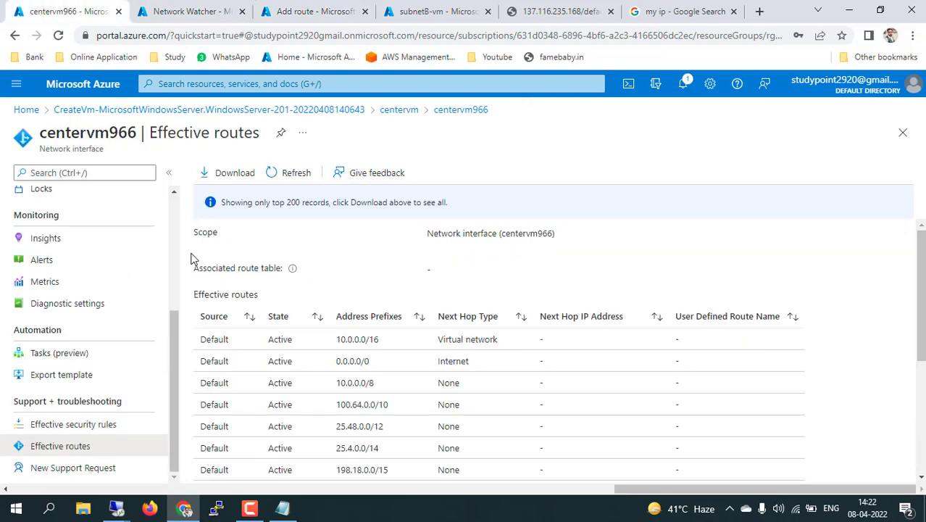
{"action": "scroll", "coordinate": [89, 323], "scroll_direction": "up", "scroll_amount": 3}
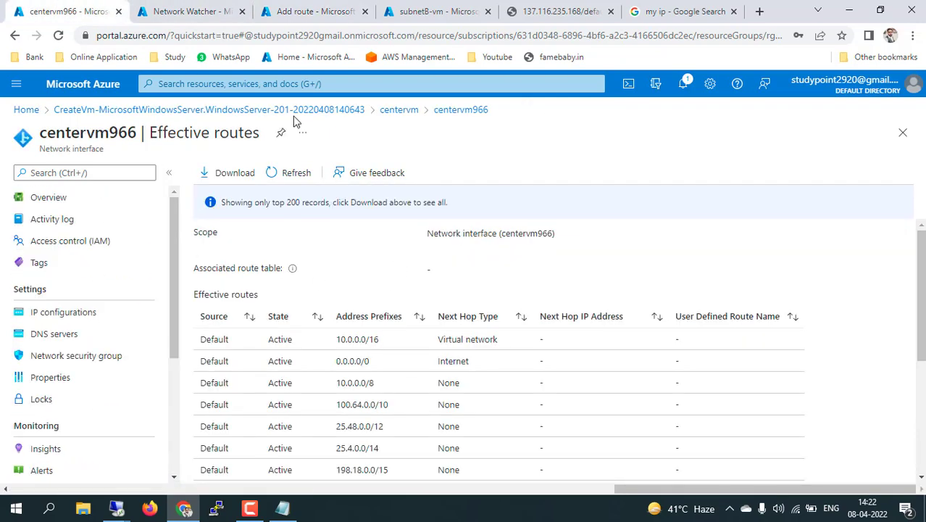
{"action": "left_click", "coordinate": [399, 110]}
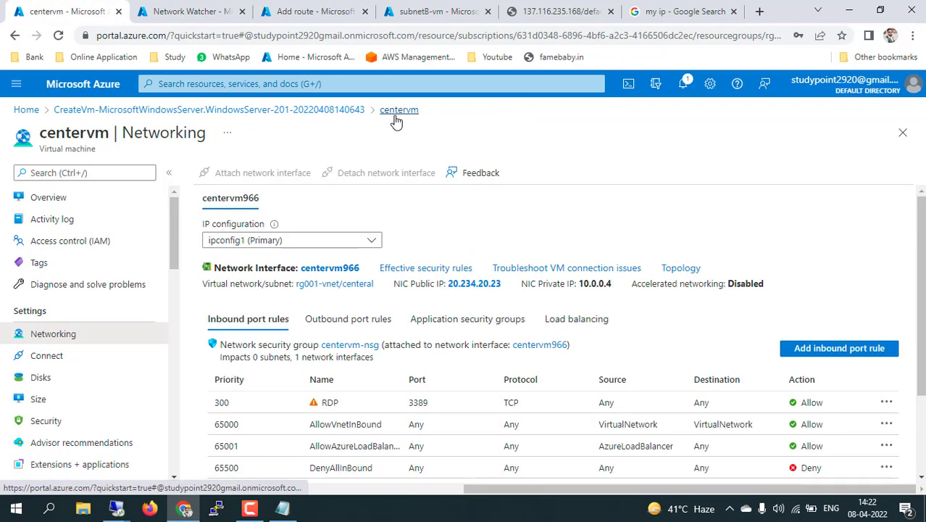
{"action": "left_click", "coordinate": [72, 200]}
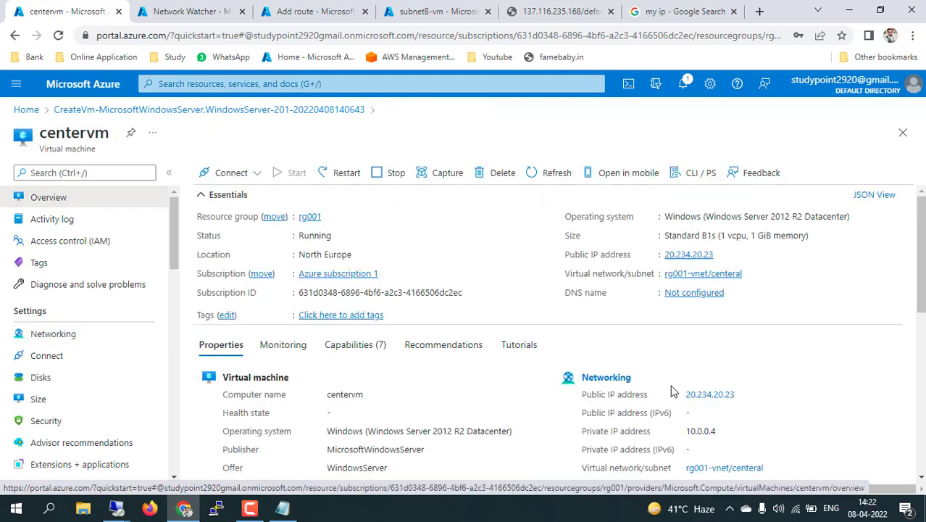
{"action": "left_click_drag", "start_coordinate": [721, 434], "coordinate": [687, 432]}
{"action": "key", "text": "ctrl+c"}
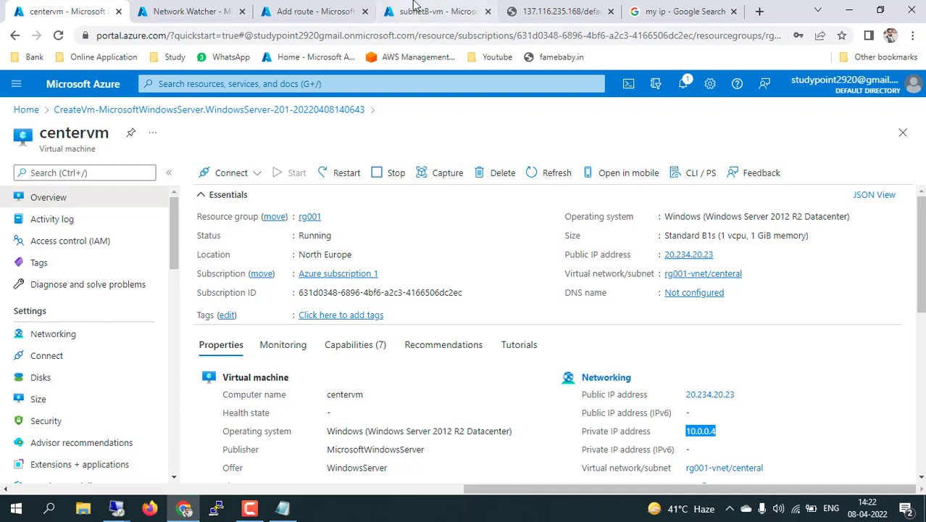
{"action": "left_click", "coordinate": [311, 11]}
{"action": "left_click", "coordinate": [589, 355]}
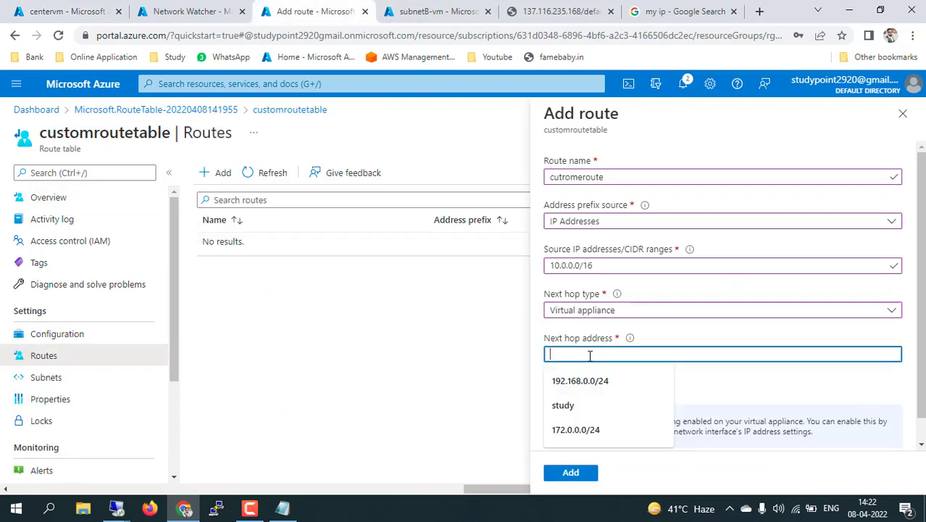
{"action": "key", "text": "ctrl+v"}
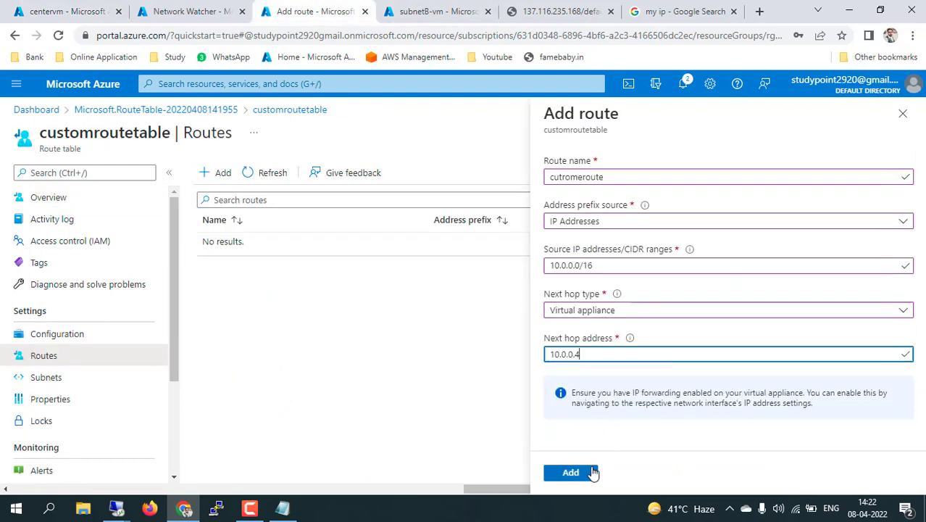
{"action": "left_click", "coordinate": [585, 473]}
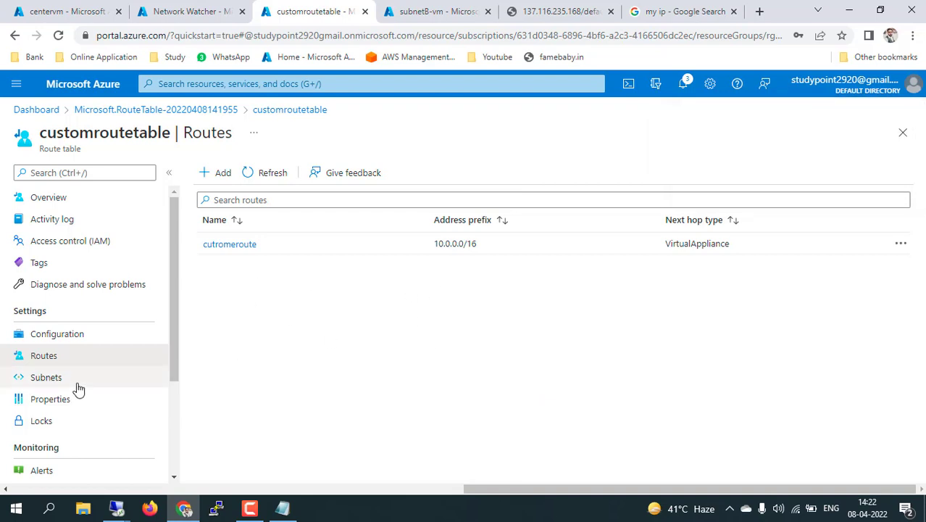
Associate subnetb of rg001-vnet with the customroutetable route table
{"action": "left_click", "coordinate": [48, 380]}
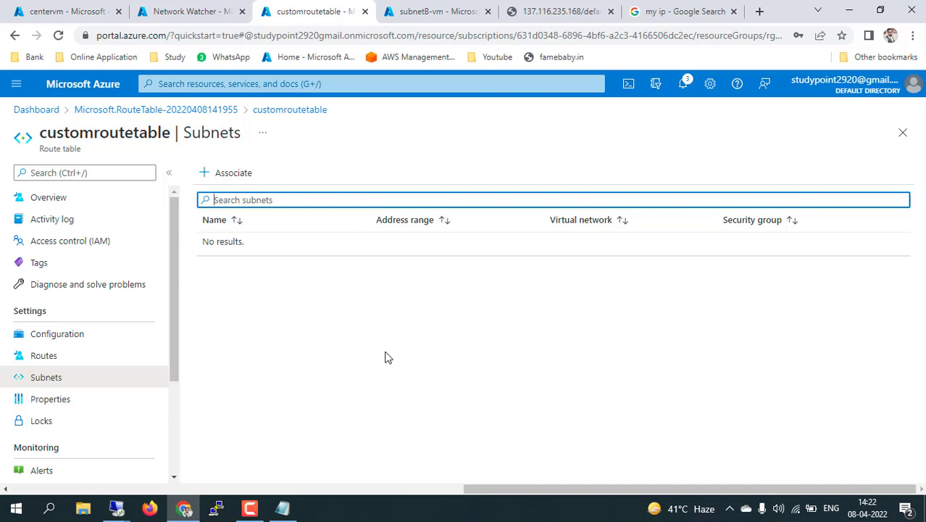
{"action": "left_click", "coordinate": [118, 508]}
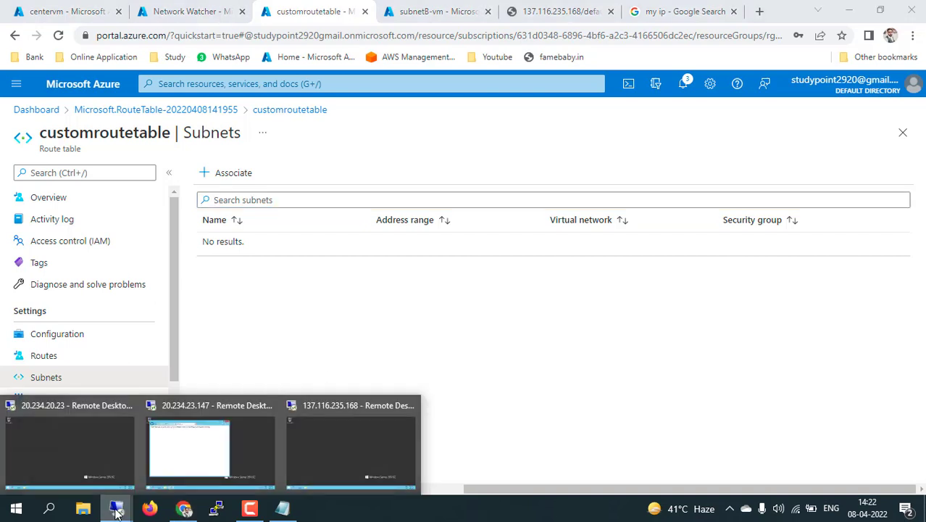
{"action": "left_click", "coordinate": [205, 445]}
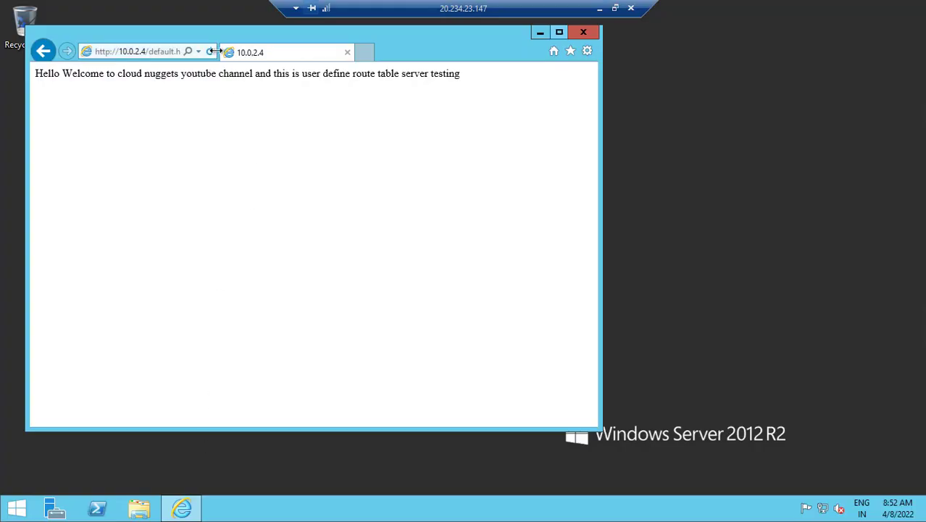
{"action": "left_click", "coordinate": [601, 9]}
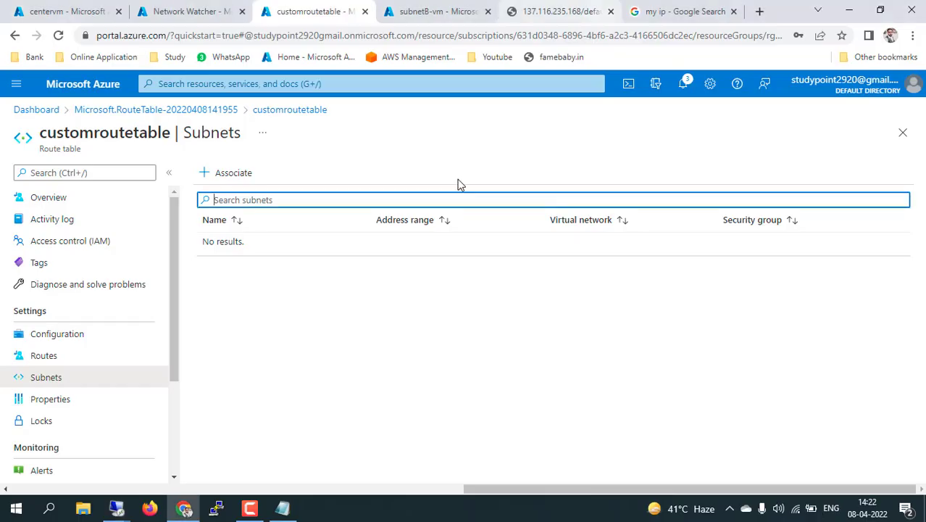
{"action": "left_click", "coordinate": [231, 175]}
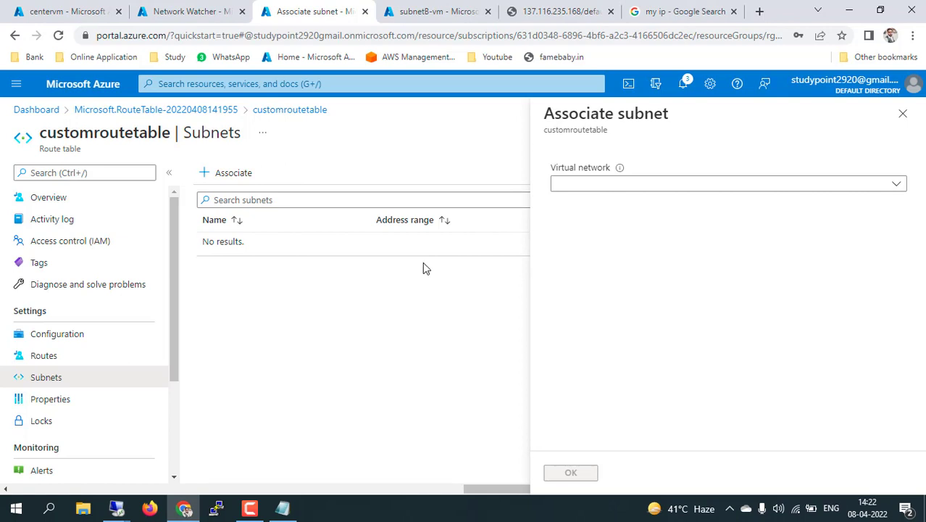
{"action": "left_click", "coordinate": [682, 183]}
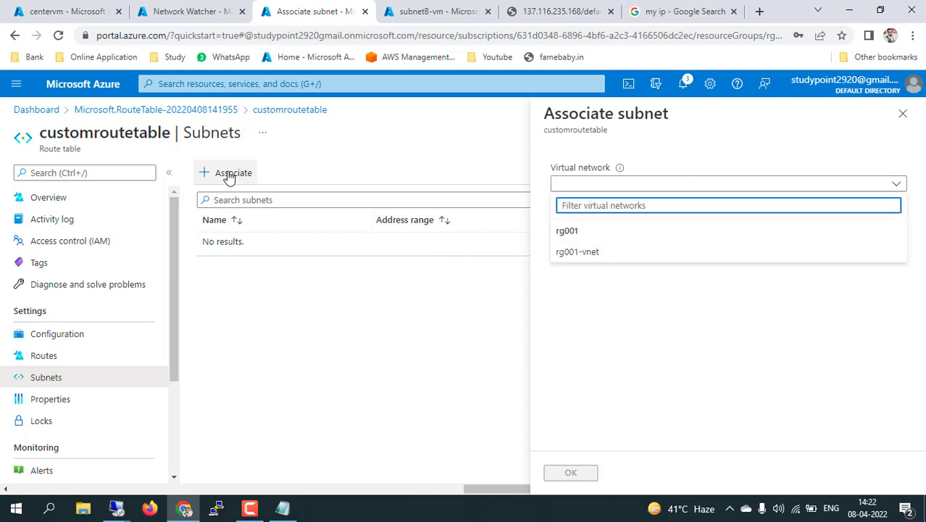
{"action": "left_click", "coordinate": [586, 252]}
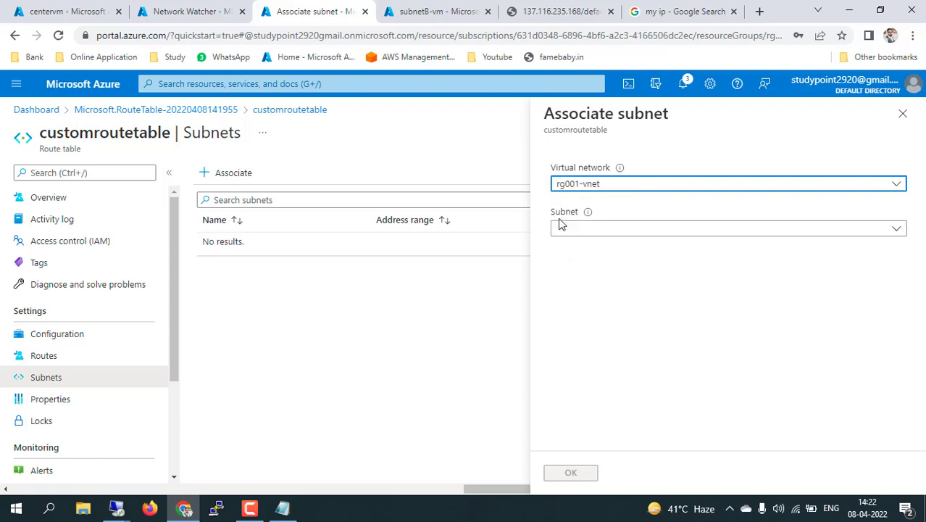
{"action": "left_click", "coordinate": [668, 236]}
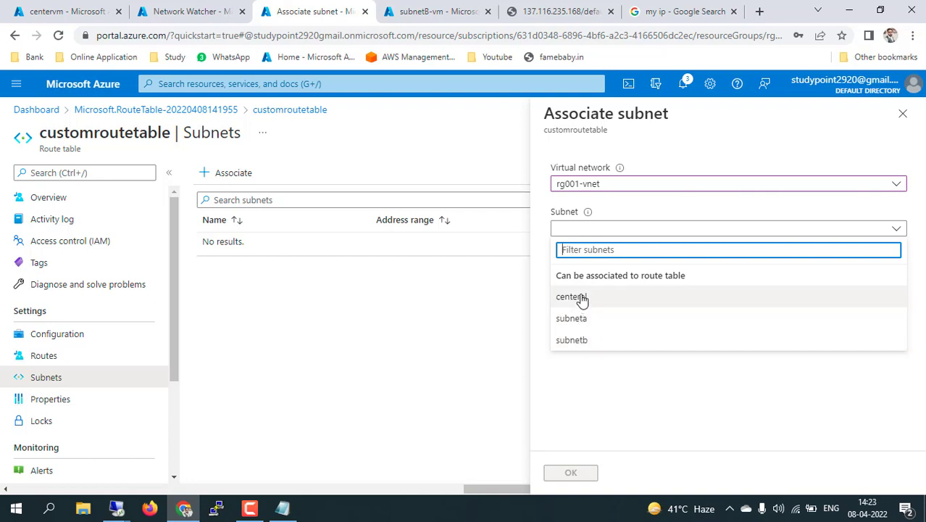
{"action": "left_click", "coordinate": [573, 340]}
{"action": "left_click", "coordinate": [572, 472]}
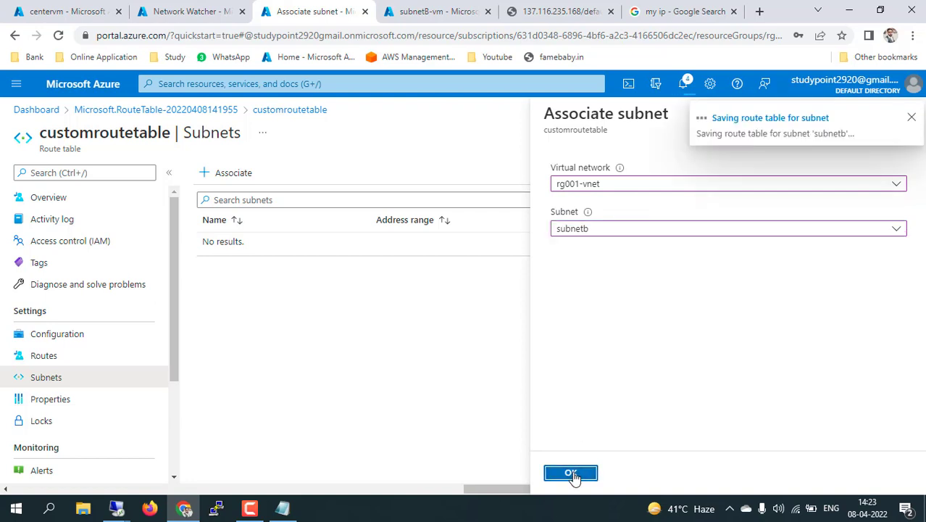
Associate subneta of rg001-vnet with customroutetable as well
{"action": "left_click", "coordinate": [221, 176]}
{"action": "left_click", "coordinate": [628, 186]}
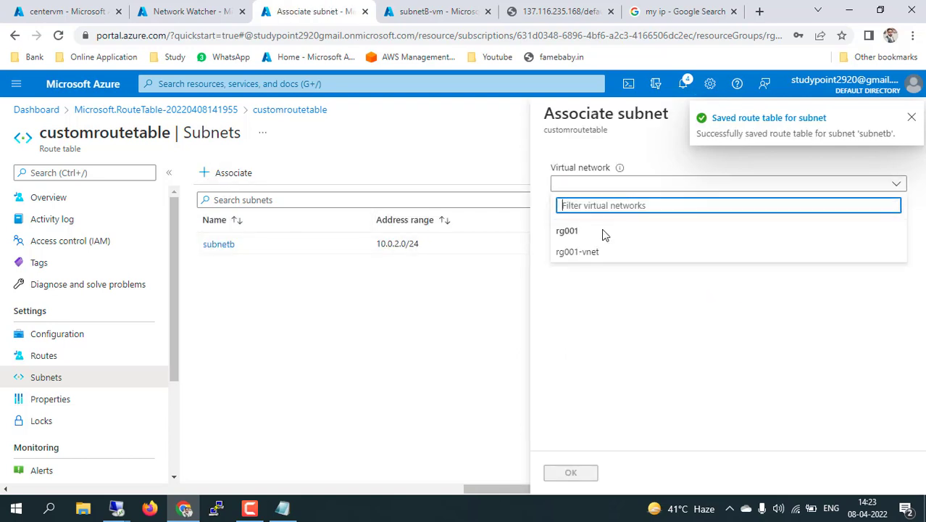
{"action": "left_click", "coordinate": [580, 252]}
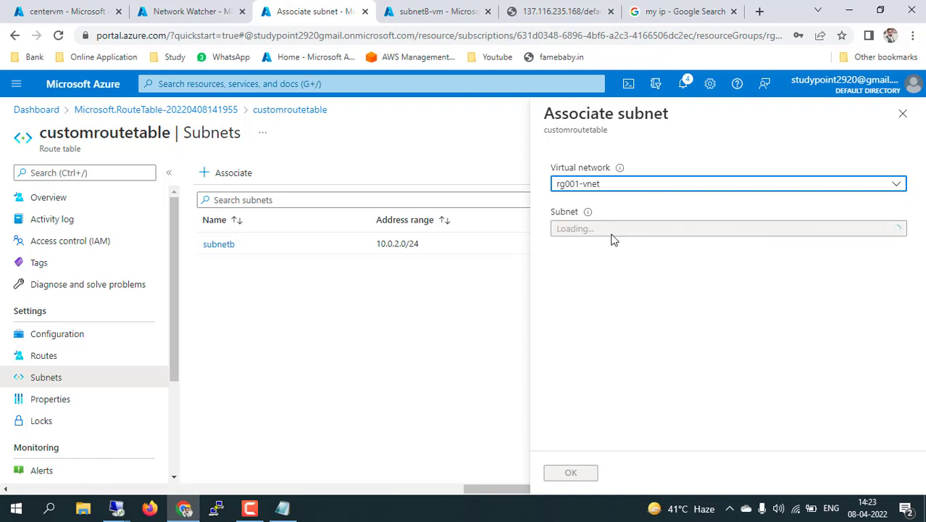
{"action": "left_click", "coordinate": [610, 233]}
{"action": "left_click", "coordinate": [584, 320]}
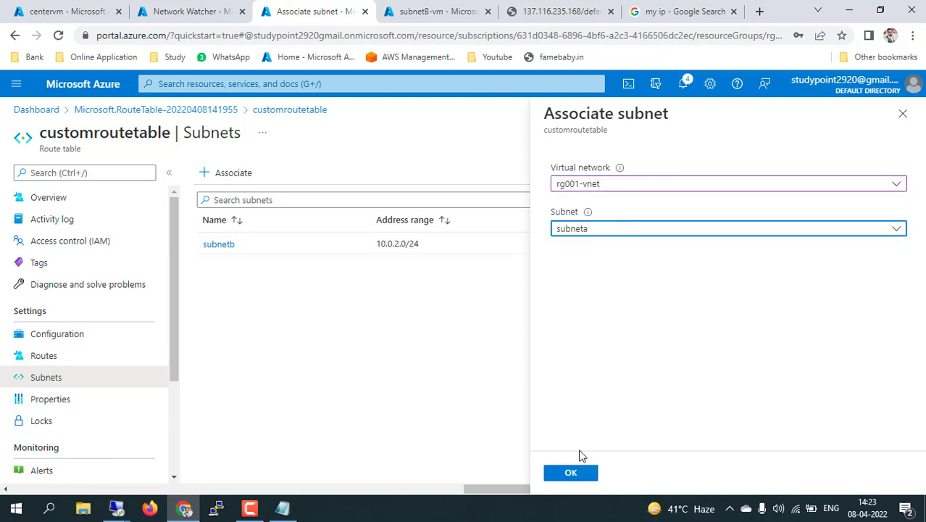
{"action": "left_click", "coordinate": [572, 473]}
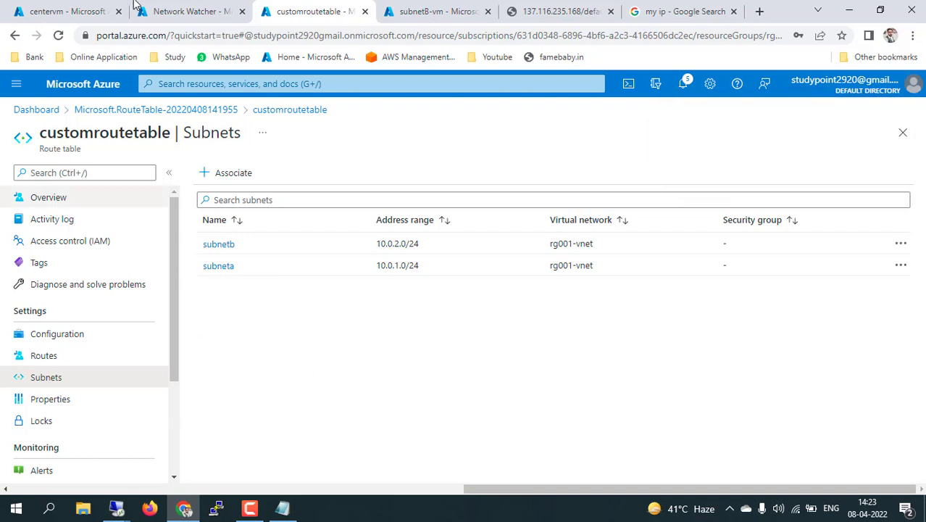
Set IP forwarding to Enabled in centervm966's IP configurations and save it
{"action": "left_click", "coordinate": [62, 9]}
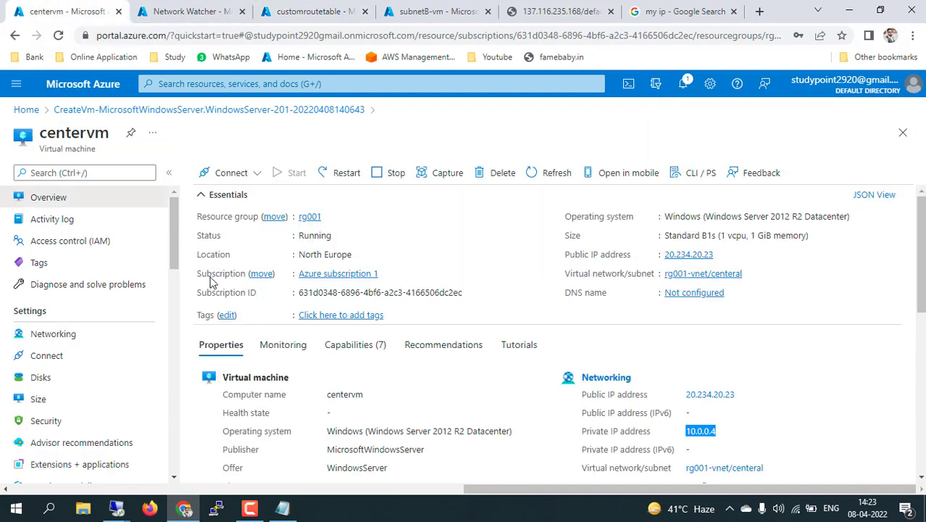
{"action": "left_click", "coordinate": [70, 334]}
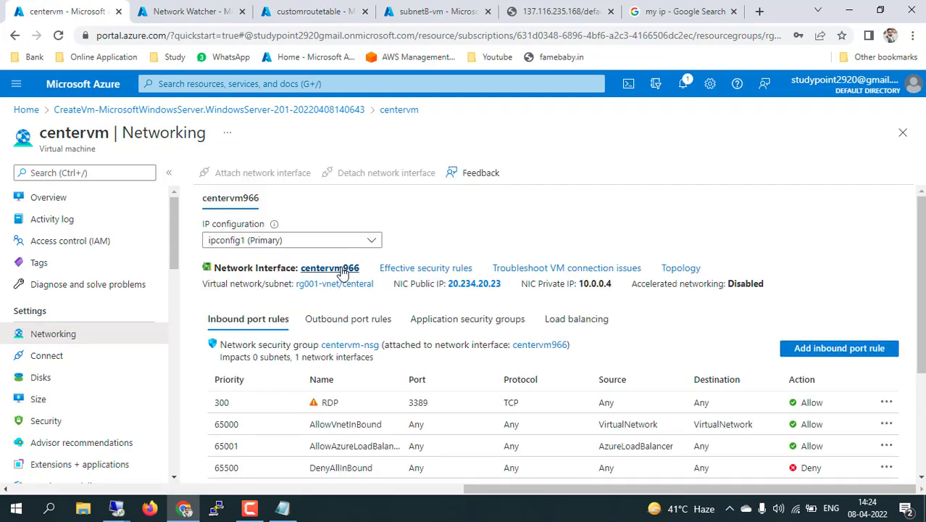
{"action": "left_click", "coordinate": [342, 269]}
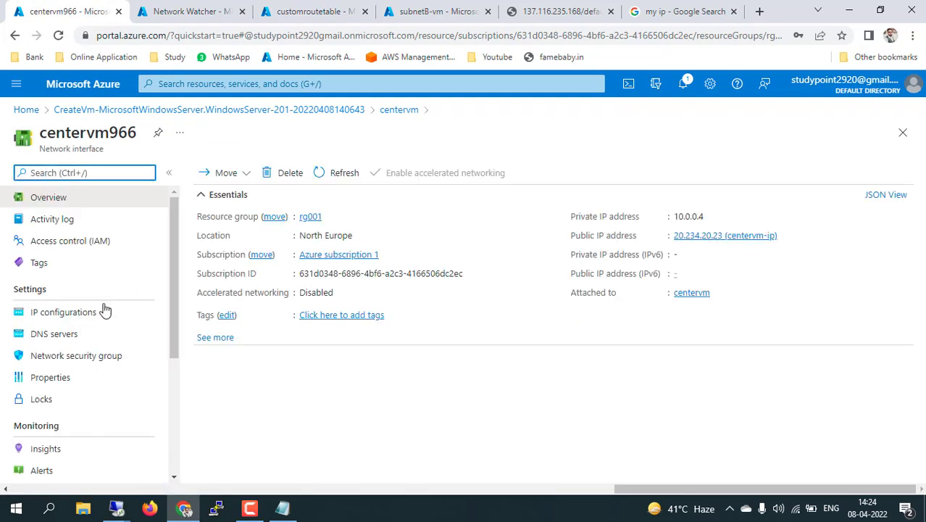
{"action": "left_click", "coordinate": [78, 313]}
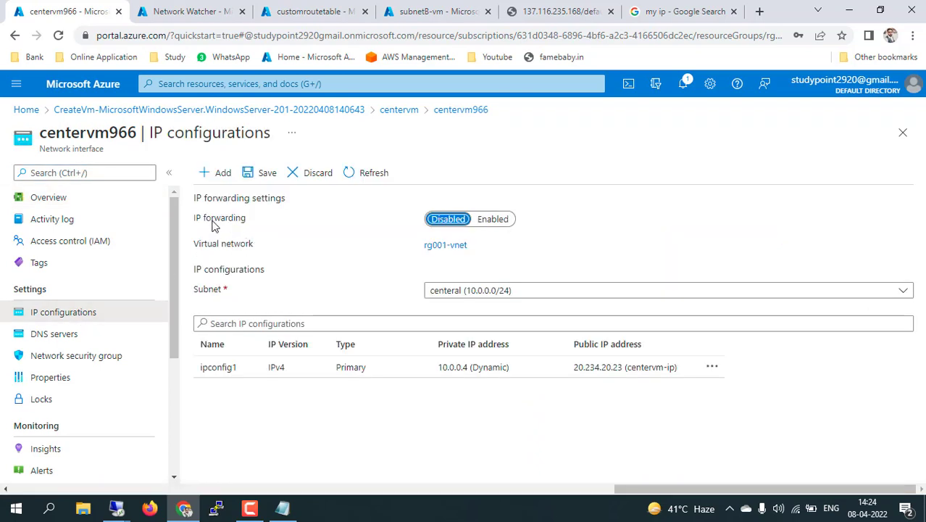
{"action": "left_click", "coordinate": [496, 219]}
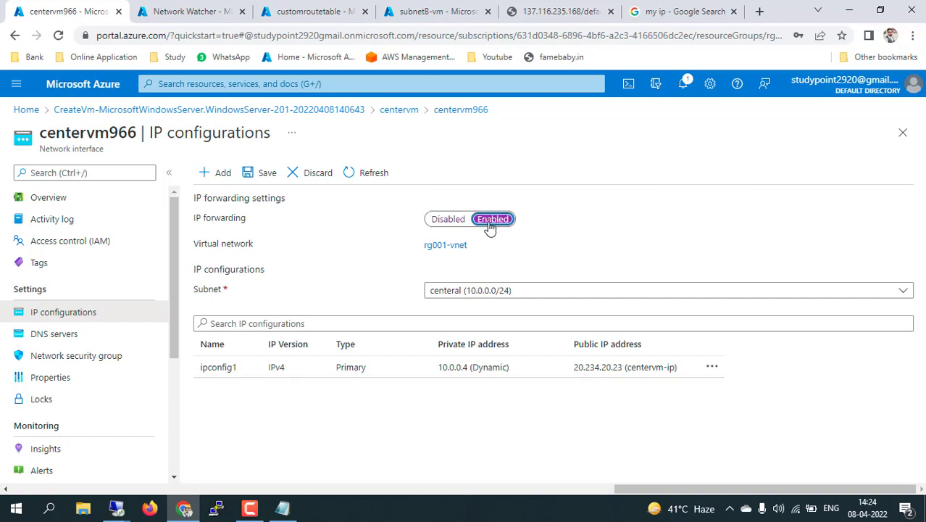
{"action": "left_click", "coordinate": [264, 173]}
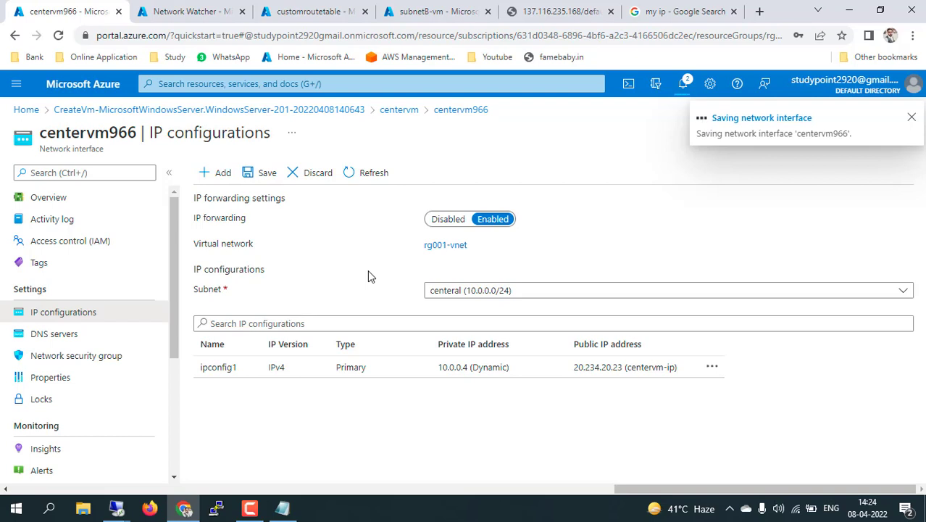
{"action": "left_click", "coordinate": [435, 503]}
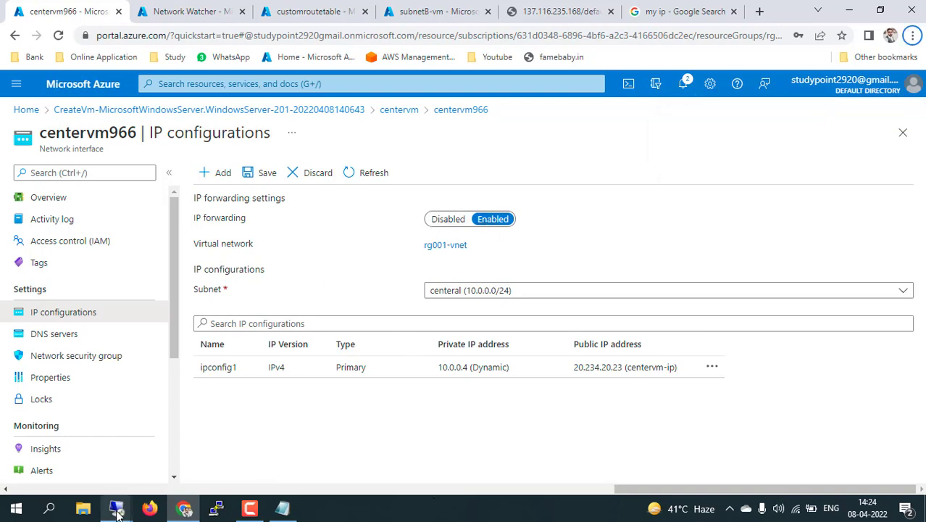
{"action": "mouse_move", "coordinate": [116, 511]}
{"action": "left_click", "coordinate": [203, 439]}
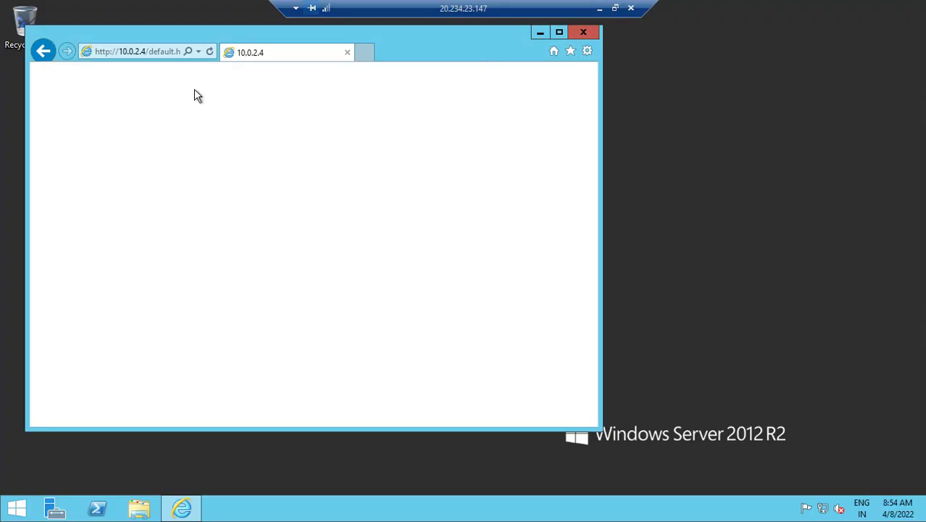
{"action": "left_click", "coordinate": [128, 56]}
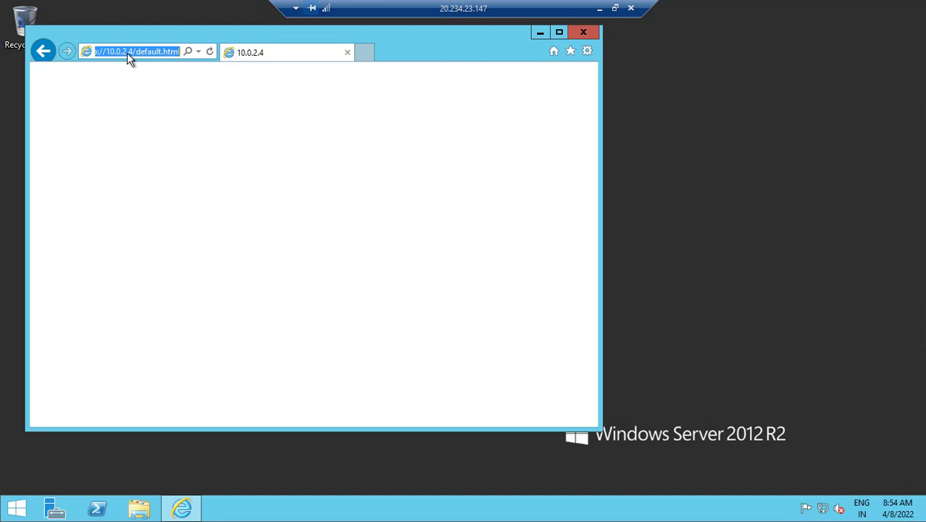
{"action": "key", "text": "Return"}
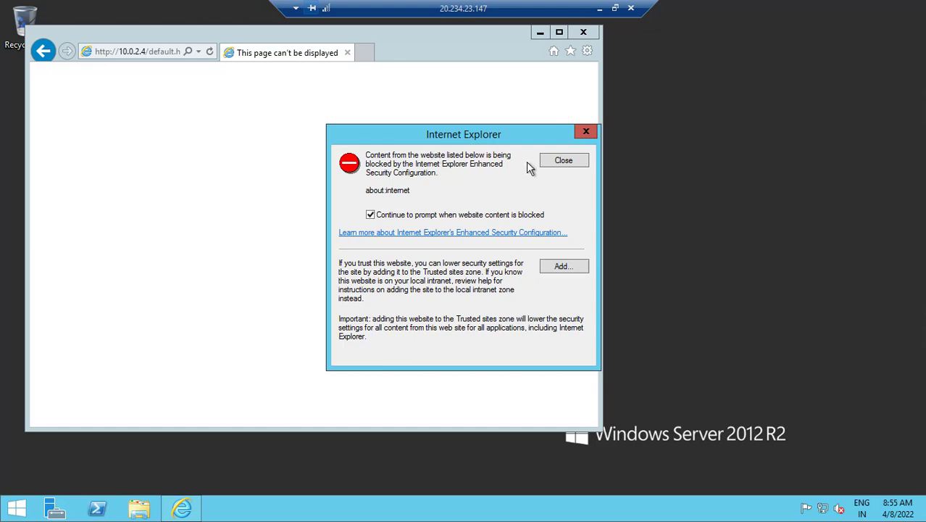
{"action": "left_click", "coordinate": [565, 162]}
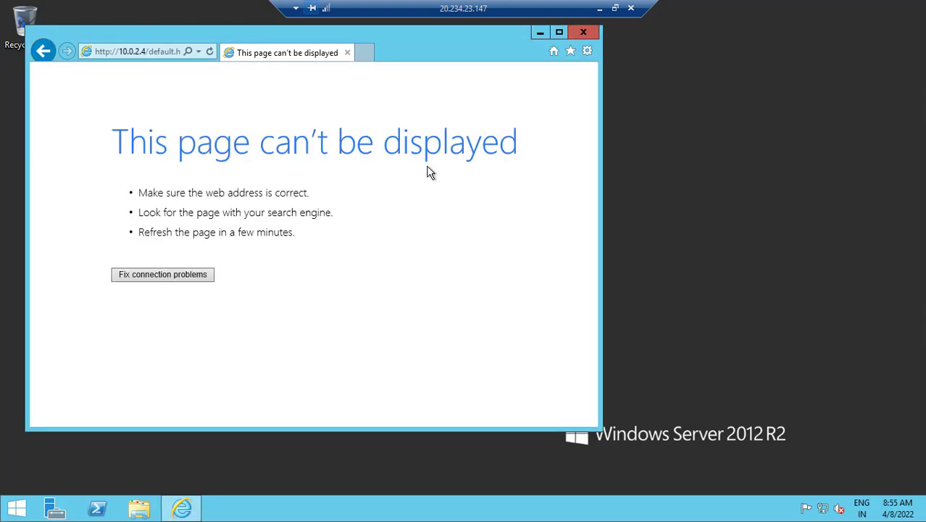
{"action": "left_click", "coordinate": [599, 8]}
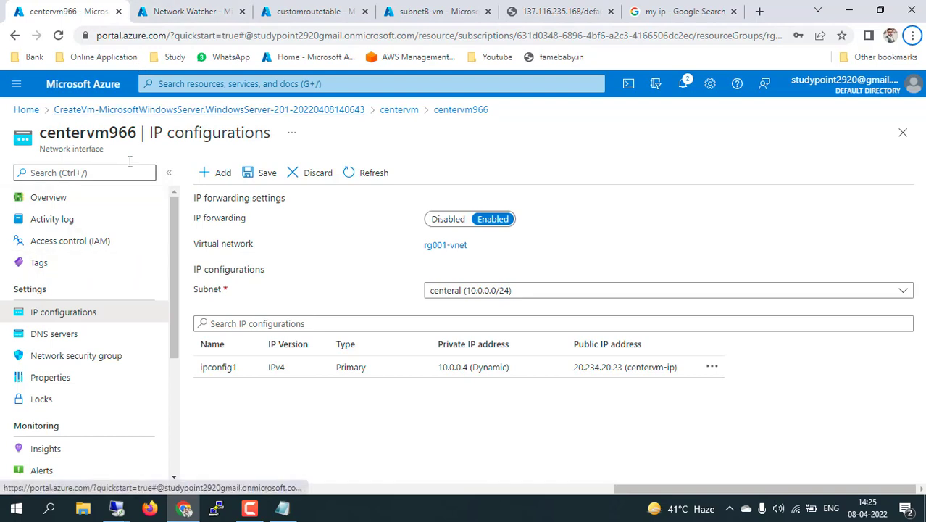
On centervm, start the Add Roles and Features Wizard in Server Manager and select the Remote Access role
{"action": "left_click", "coordinate": [116, 508]}
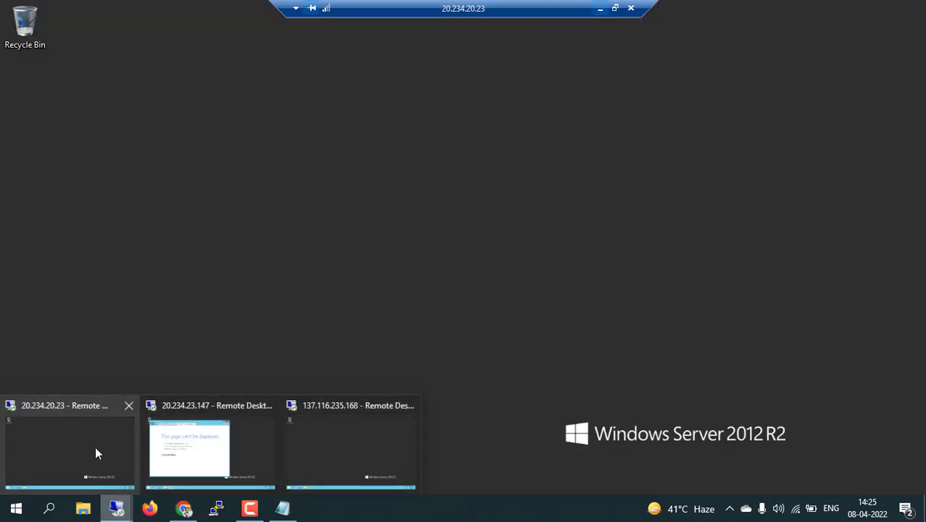
{"action": "left_click", "coordinate": [95, 449]}
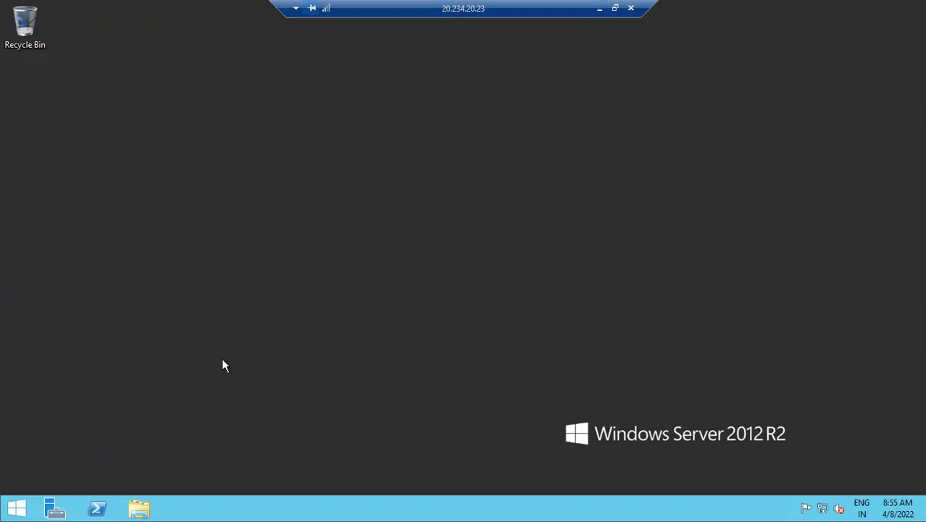
{"action": "left_click", "coordinate": [54, 509]}
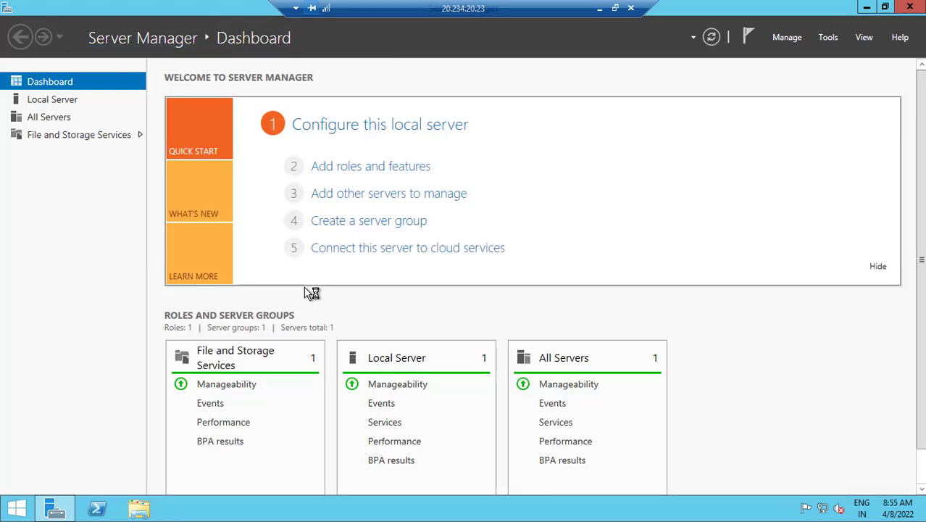
{"action": "left_click", "coordinate": [357, 168]}
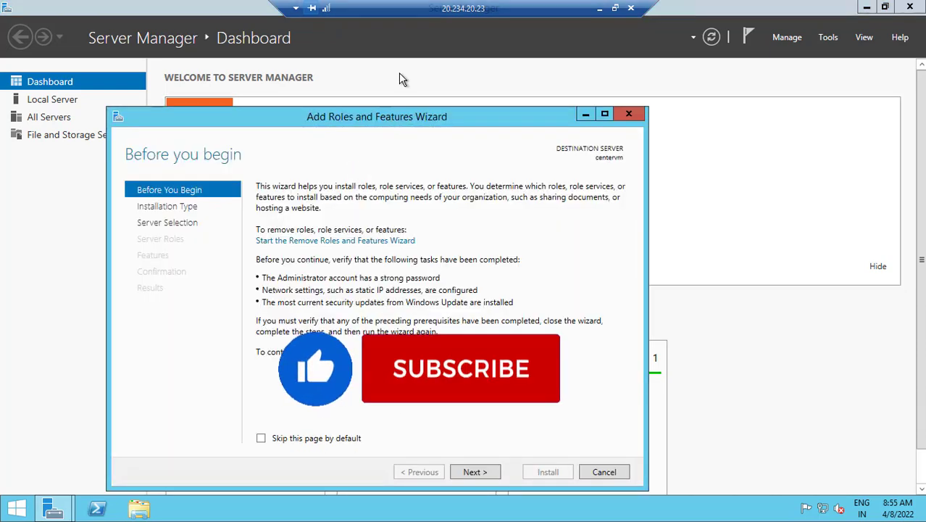
{"action": "left_click", "coordinate": [497, 407]}
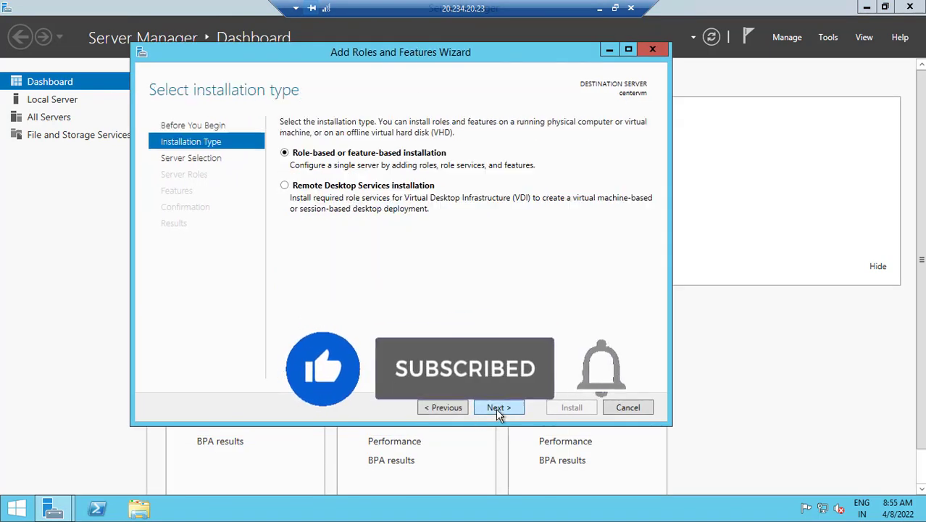
{"action": "left_click", "coordinate": [503, 406]}
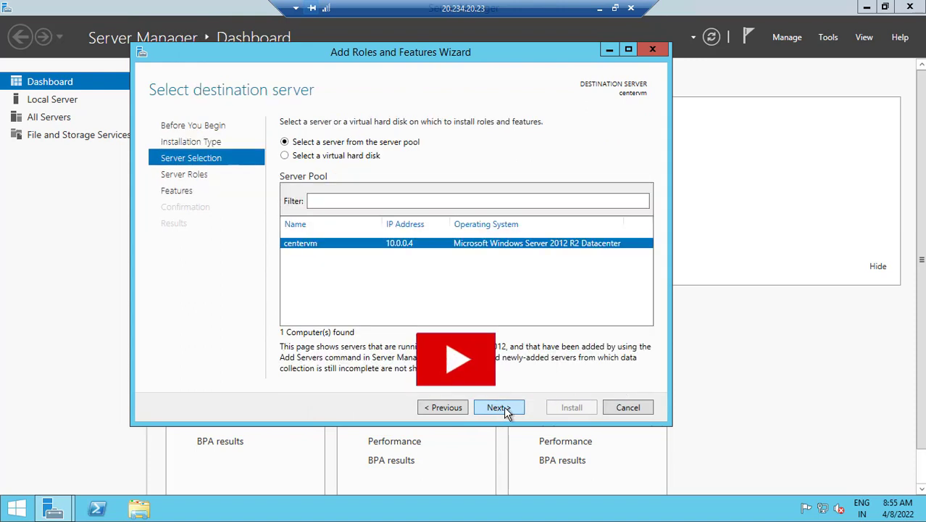
{"action": "left_click", "coordinate": [503, 406]}
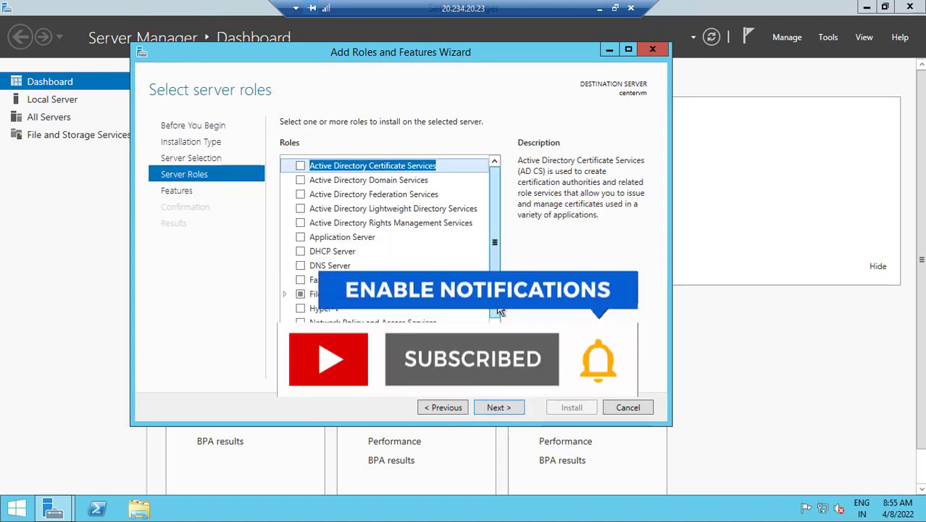
{"action": "scroll", "coordinate": [498, 310], "scroll_direction": "down", "scroll_amount": 2}
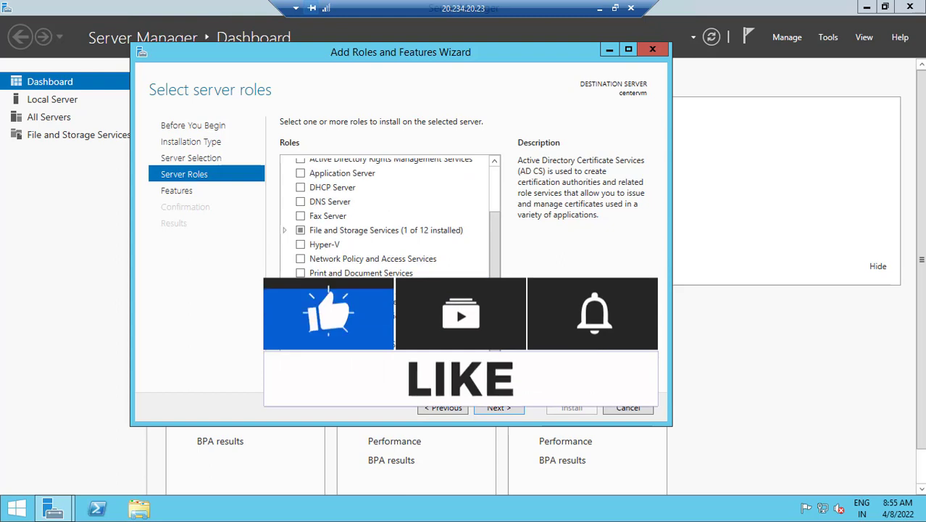
{"action": "left_click", "coordinate": [300, 287]}
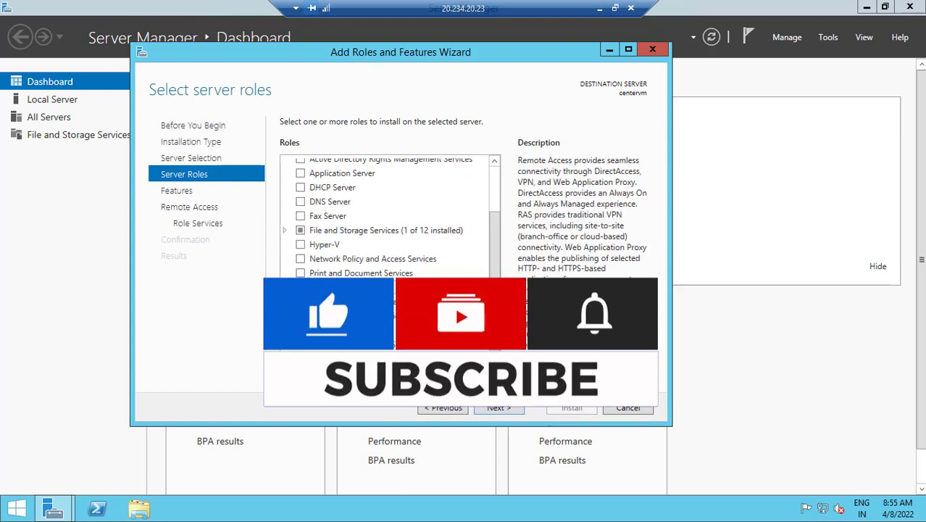
Include the Routing role service with its required features and start the installation
{"action": "left_click", "coordinate": [504, 406]}
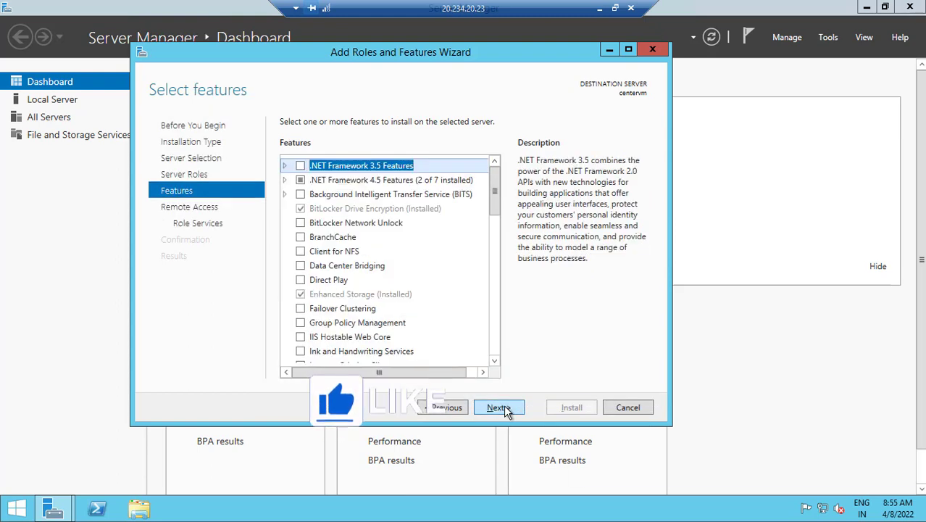
{"action": "left_click", "coordinate": [504, 405]}
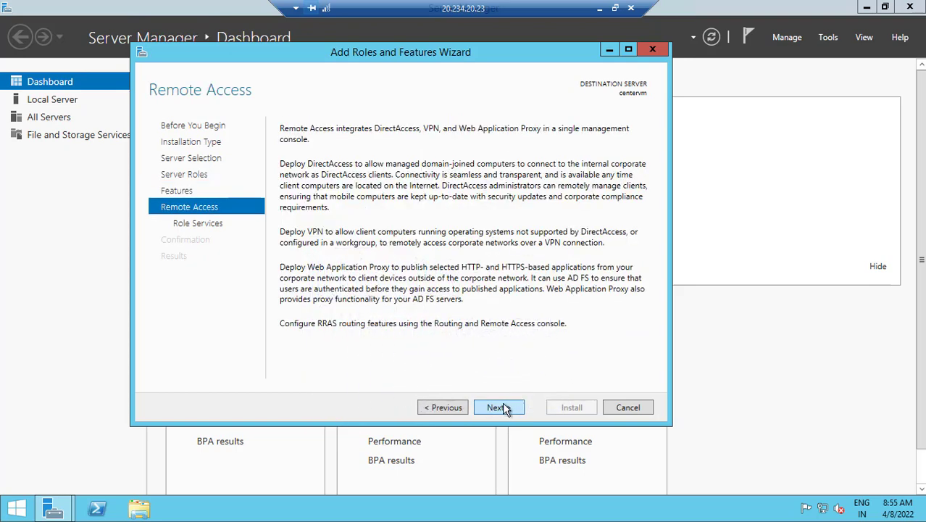
{"action": "left_click", "coordinate": [503, 405]}
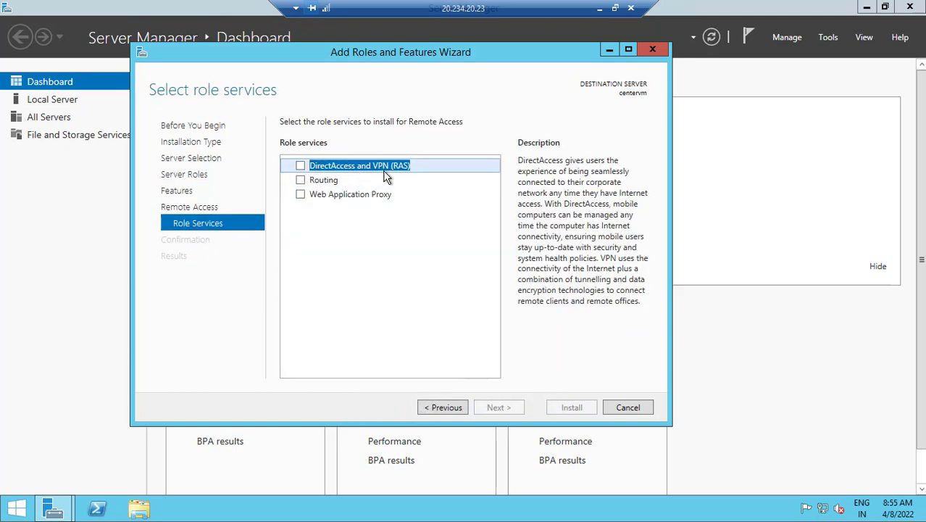
{"action": "left_click", "coordinate": [299, 181]}
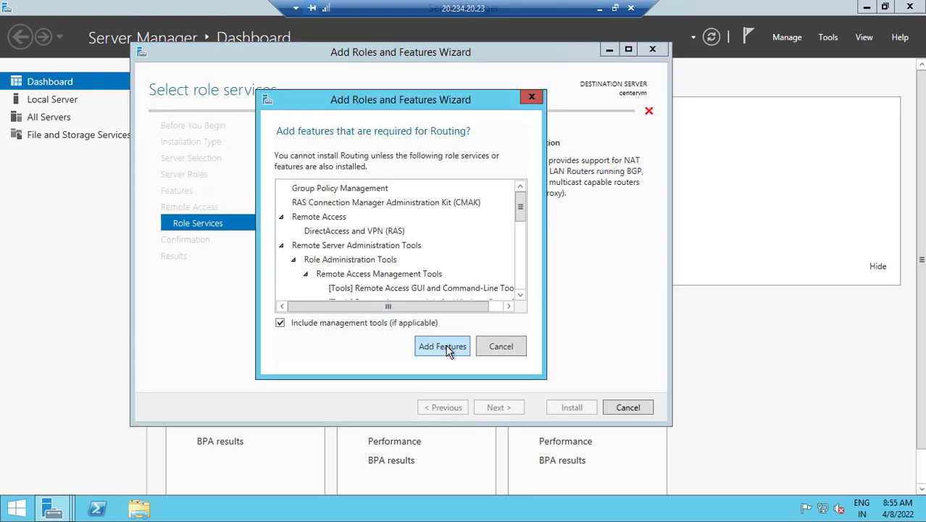
{"action": "left_click", "coordinate": [444, 346]}
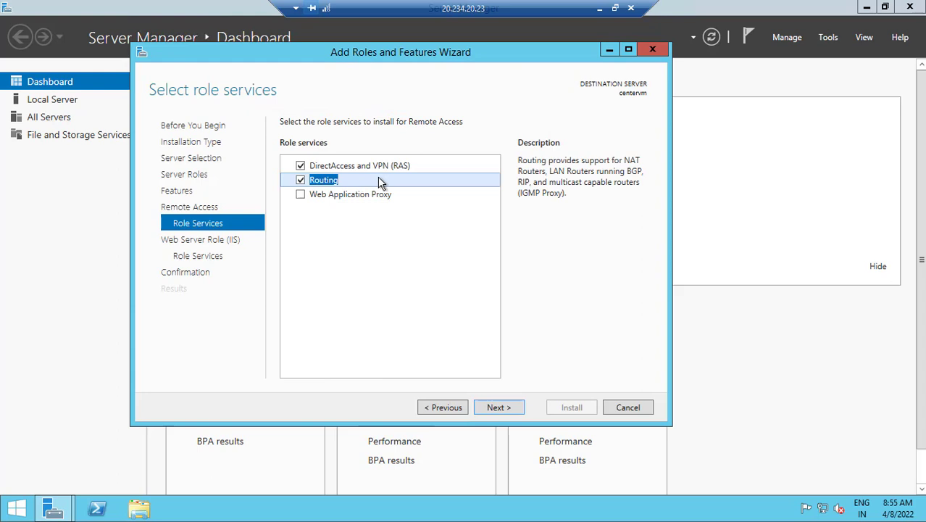
{"action": "left_click", "coordinate": [497, 407]}
{"action": "left_click", "coordinate": [506, 410]}
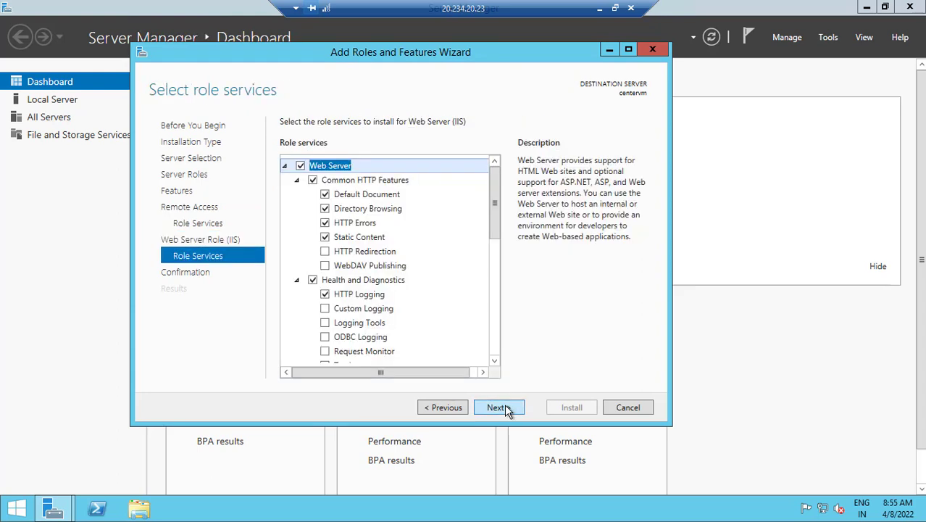
{"action": "left_click", "coordinate": [504, 408]}
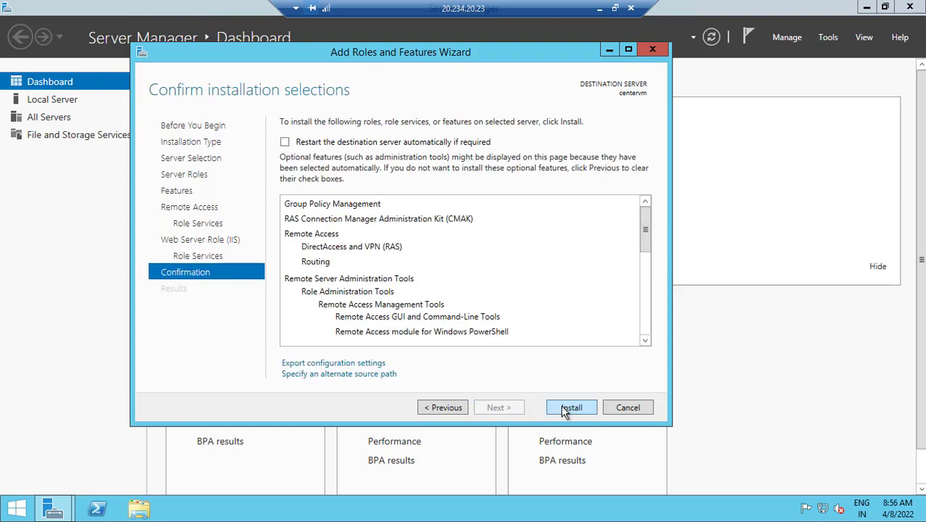
{"action": "left_click", "coordinate": [564, 411]}
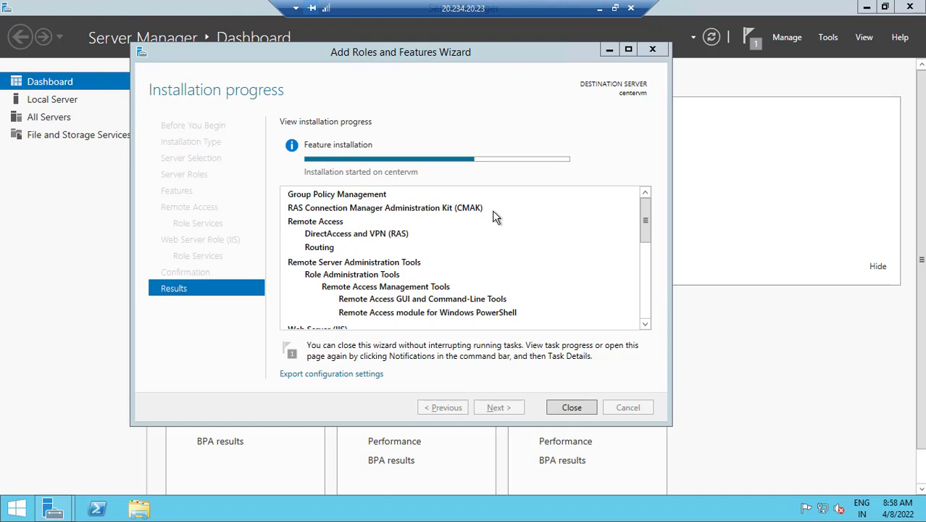
Add the Notepad line 'next step - install remote access server feature in centeral server' below the route table step
{"action": "left_click", "coordinate": [599, 9]}
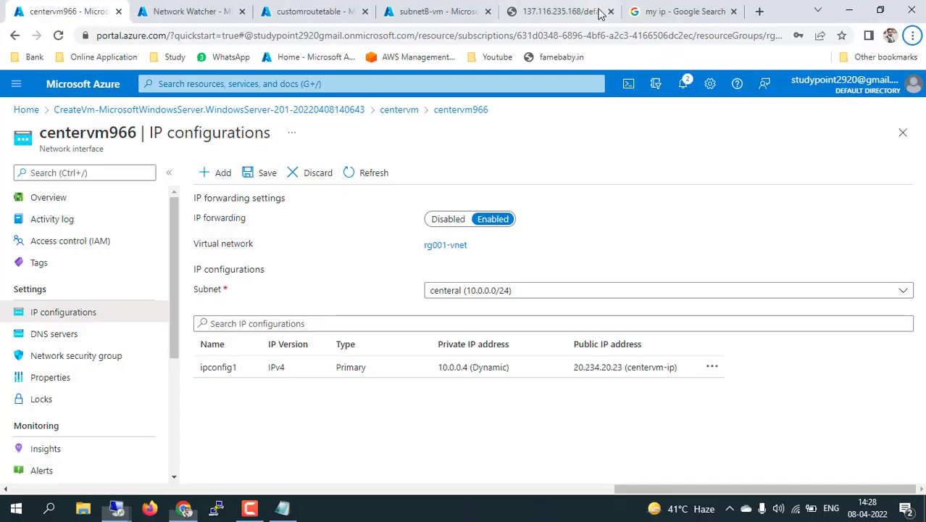
{"action": "left_click", "coordinate": [287, 511]}
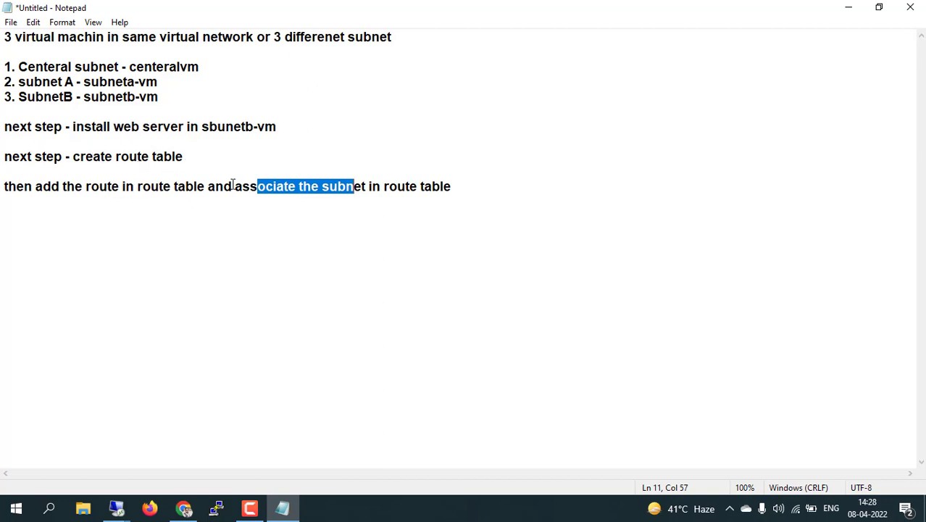
{"action": "left_click", "coordinate": [455, 186]}
{"action": "key", "text": "Return"}
{"action": "key", "text": "Return"}
{"action": "key", "text": "Return"}
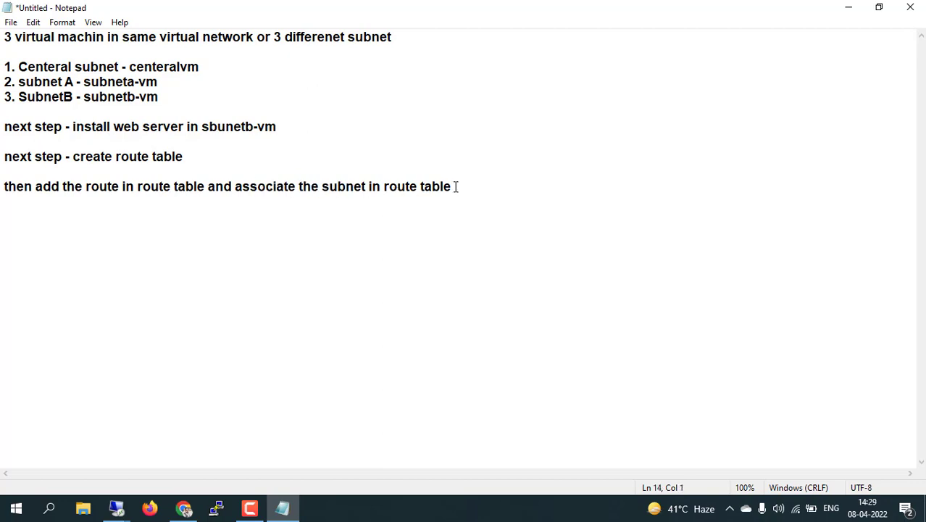
{"action": "type", "text": "next step - instal"}
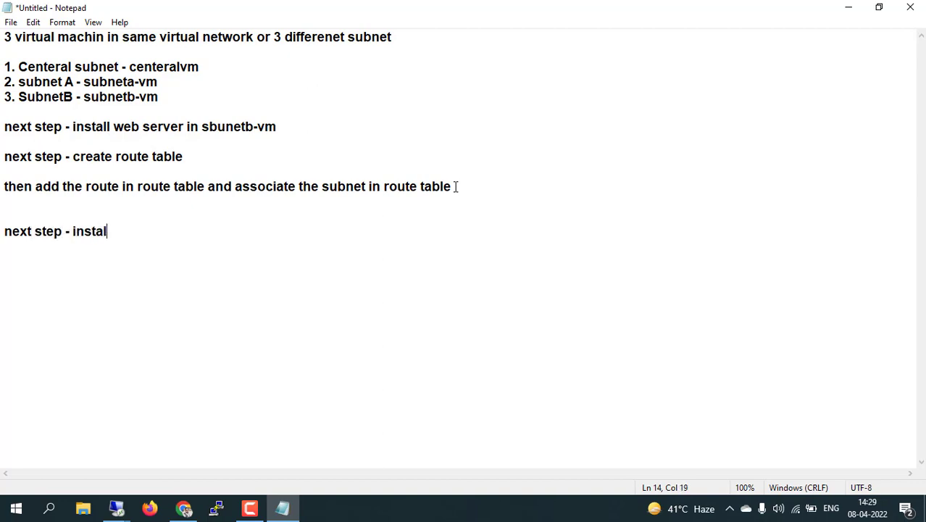
{"action": "type", "text": "l remote access "}
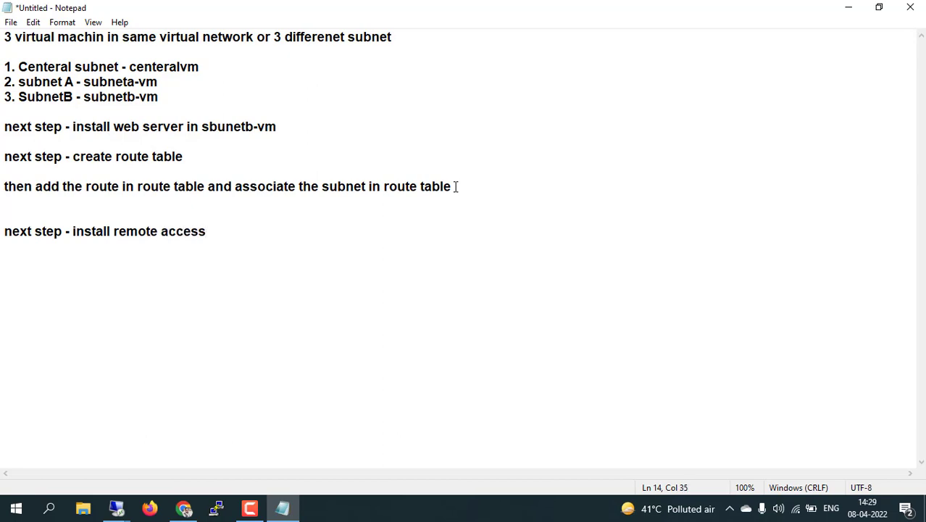
{"action": "type", "text": "server feature in "}
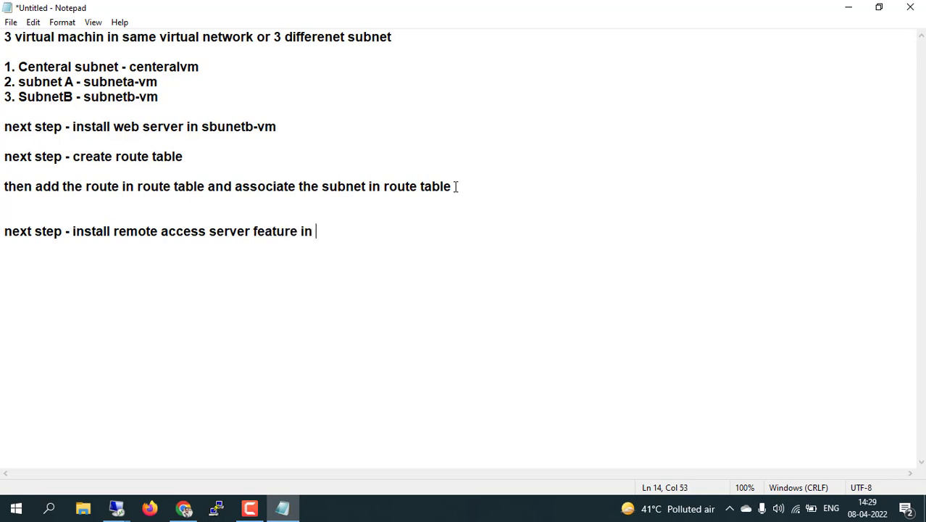
{"action": "type", "text": "centeral server"}
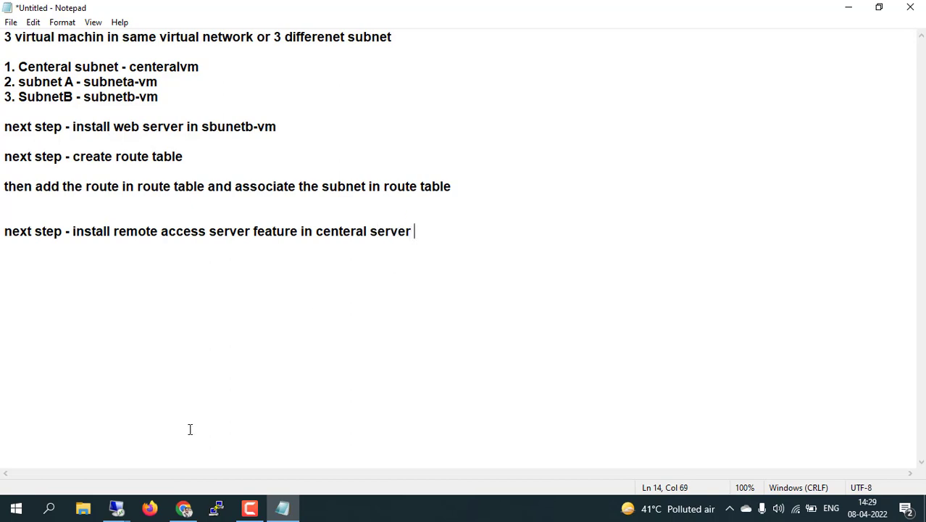
{"action": "left_click", "coordinate": [120, 507]}
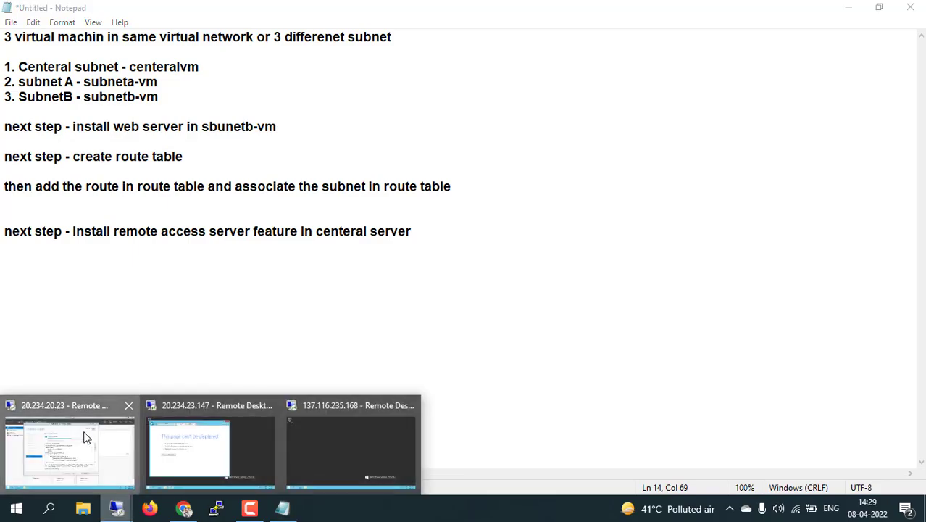
Close the completed Remote Access installation wizard on centervm and launch the Getting Started Wizard from notifications
{"action": "left_click", "coordinate": [85, 438]}
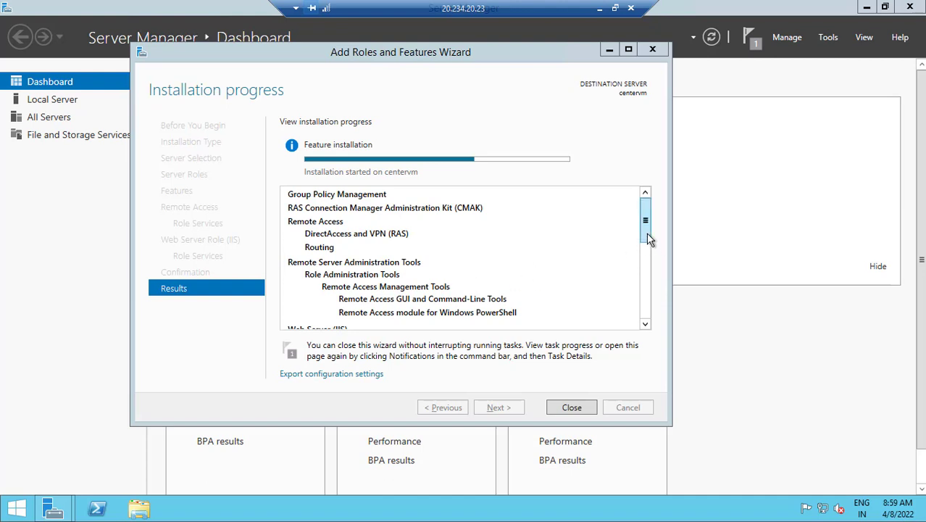
{"action": "left_click_drag", "start_coordinate": [647, 233], "coordinate": [652, 322]}
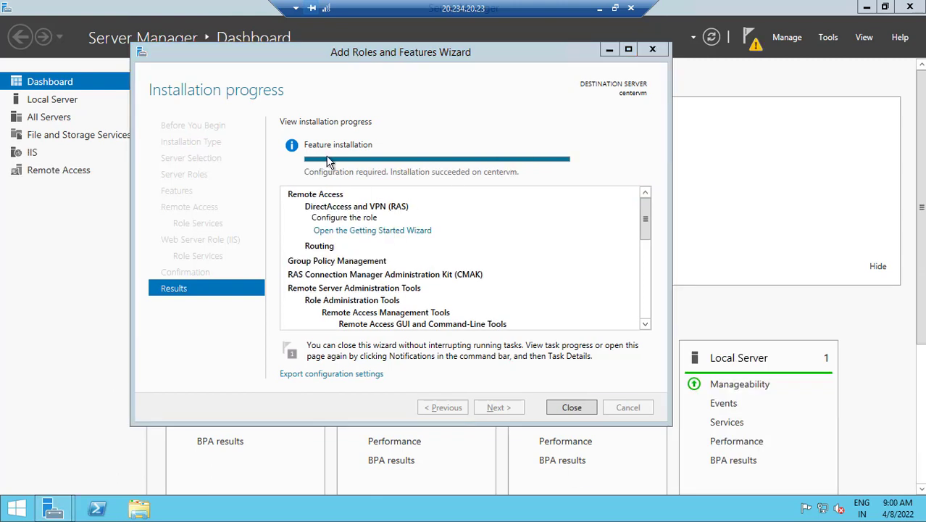
{"action": "left_click", "coordinate": [572, 407]}
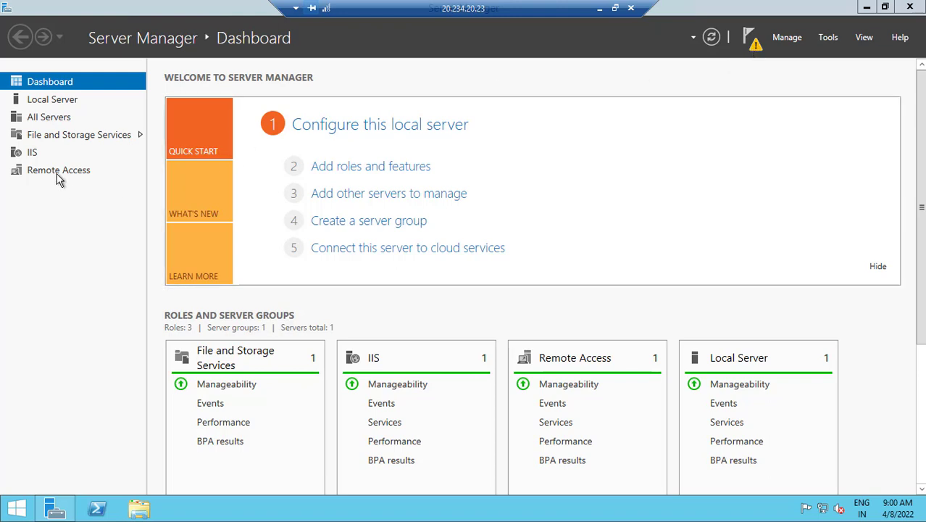
{"action": "left_click", "coordinate": [753, 43]}
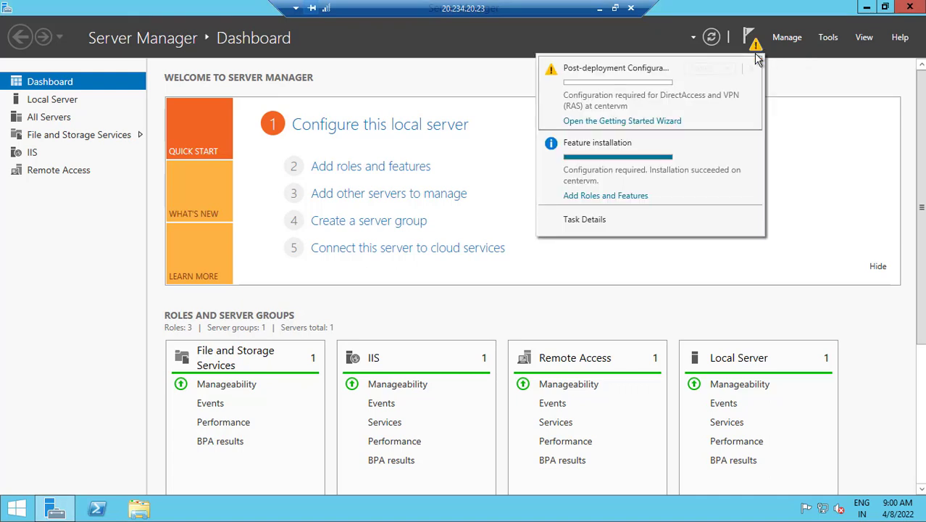
{"action": "left_click", "coordinate": [614, 122]}
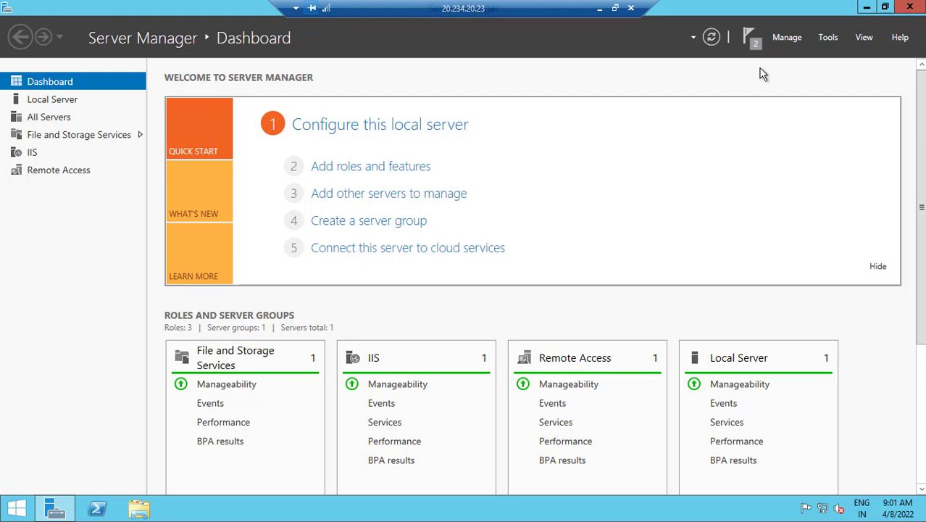
{"action": "left_click", "coordinate": [754, 44]}
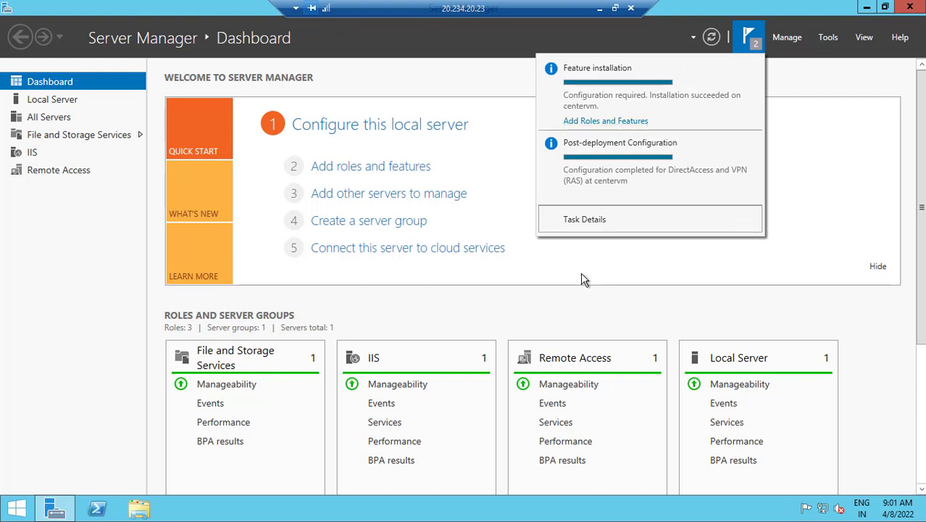
{"action": "left_click", "coordinate": [581, 298]}
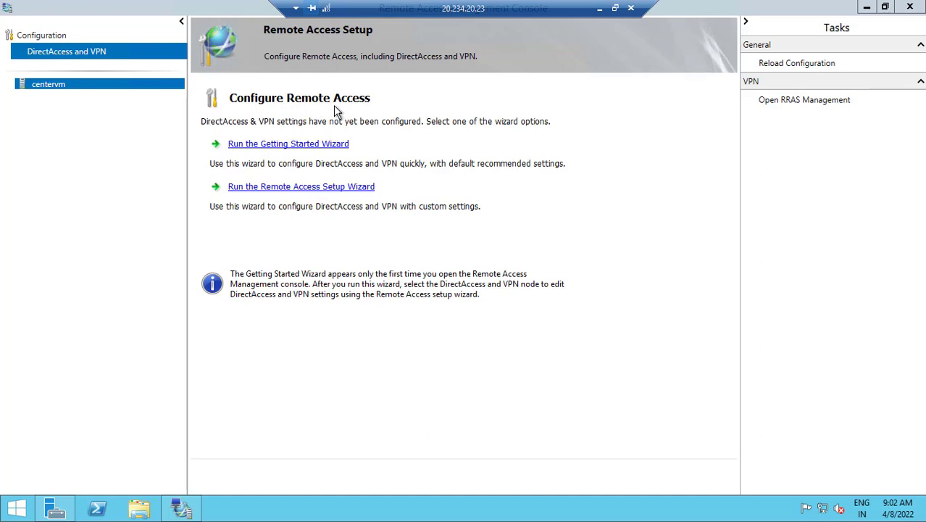
Run the Getting Started Wizard with Deploy VPN only and maximize the Routing and Remote Access console
{"action": "left_click", "coordinate": [299, 149]}
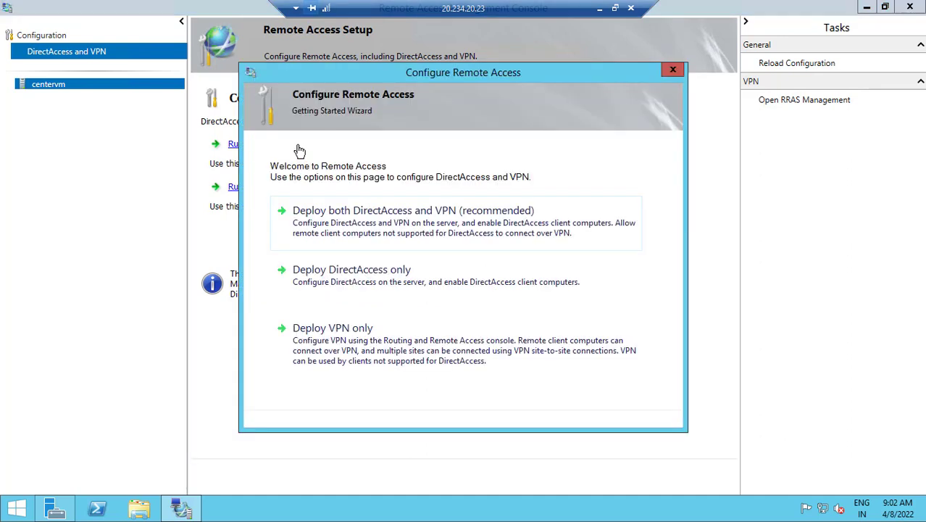
{"action": "left_click", "coordinate": [372, 345]}
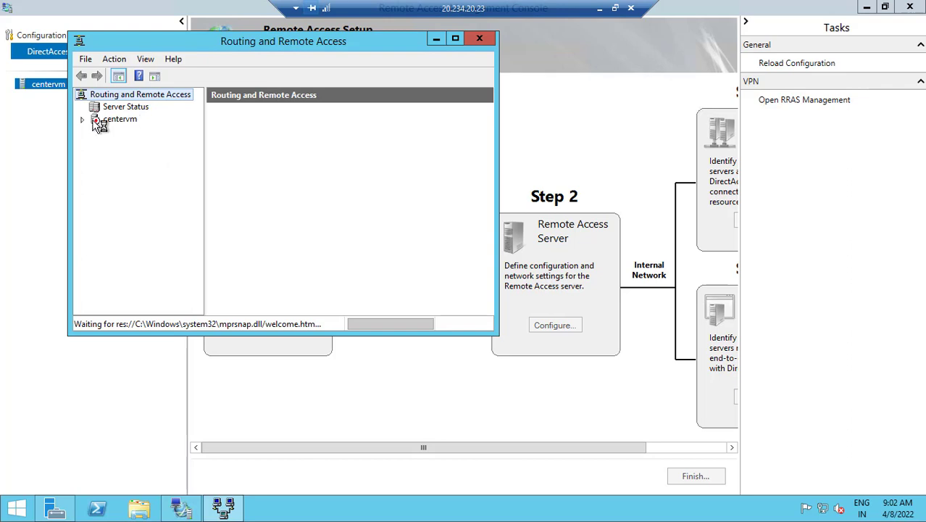
{"action": "left_click", "coordinate": [455, 38]}
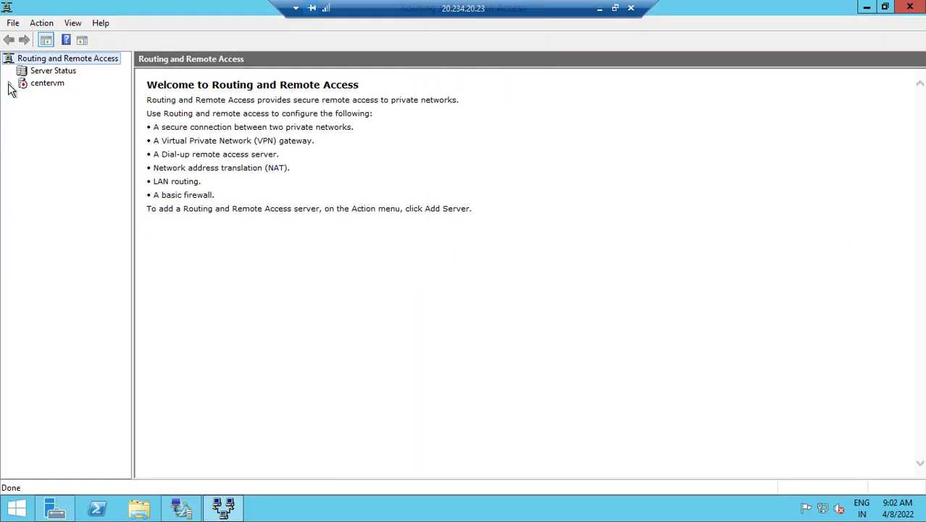
Configure centervm with a custom LAN-routing-only setup and start the Routing and Remote Access service
{"action": "left_click", "coordinate": [38, 84]}
{"action": "right_click", "coordinate": [38, 84]}
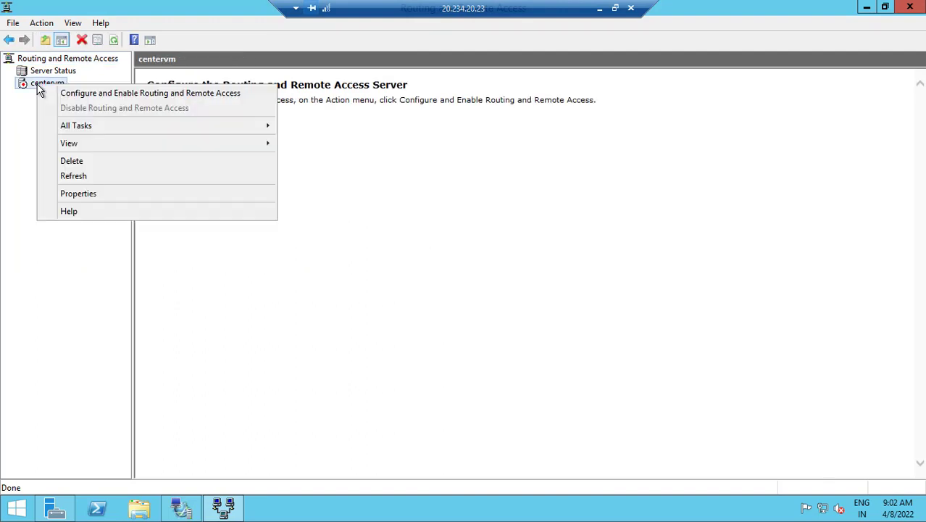
{"action": "left_click", "coordinate": [136, 93]}
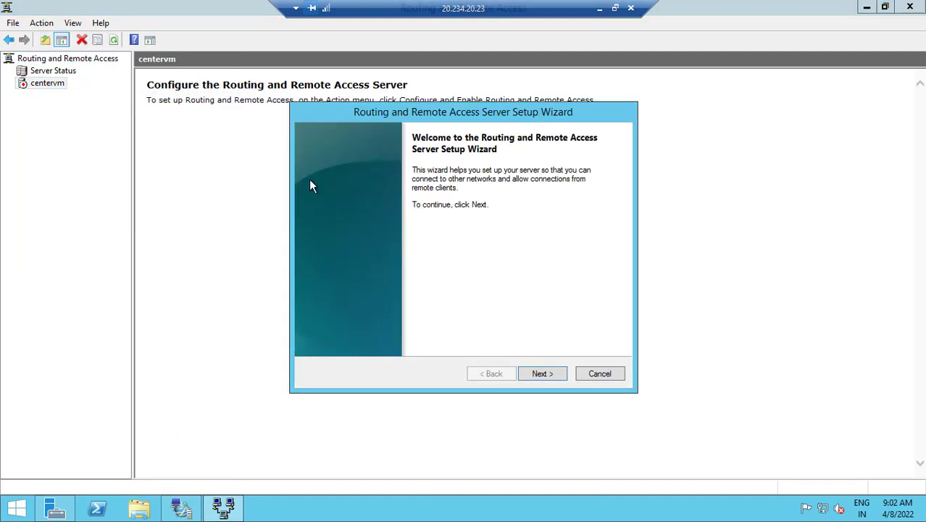
{"action": "left_click", "coordinate": [543, 373]}
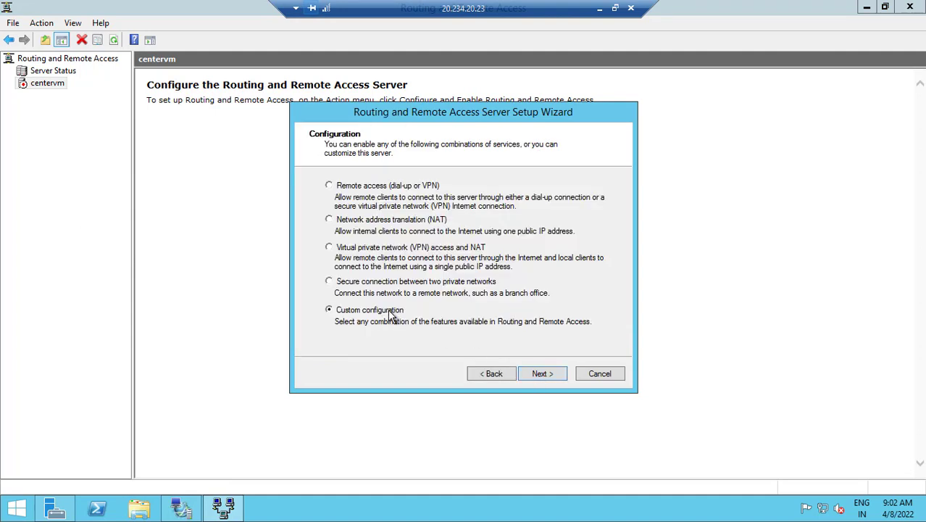
{"action": "left_click", "coordinate": [540, 374]}
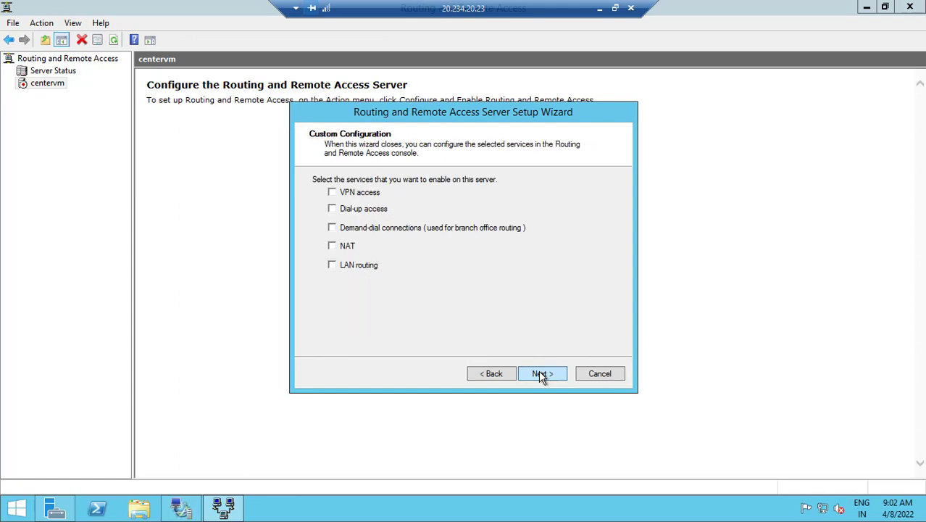
{"action": "left_click", "coordinate": [332, 266]}
{"action": "left_click", "coordinate": [542, 374]}
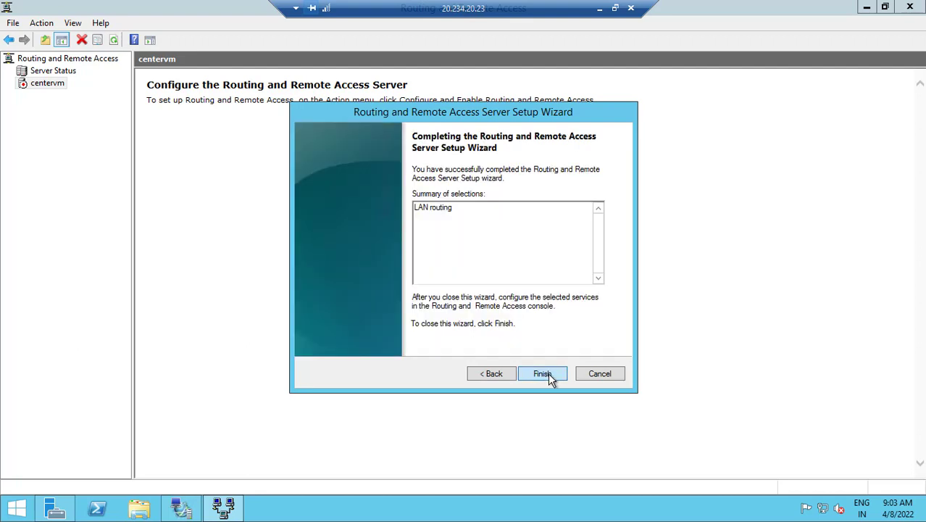
{"action": "left_click", "coordinate": [545, 375]}
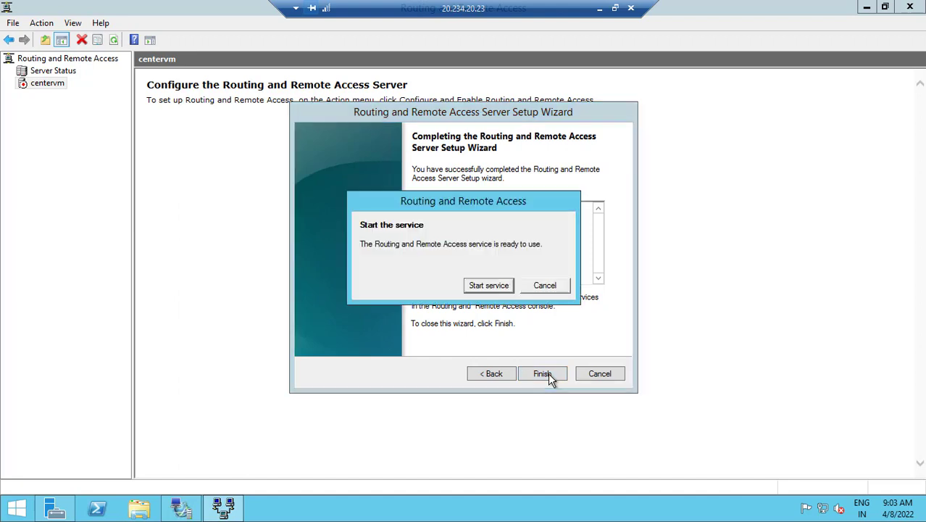
{"action": "left_click", "coordinate": [492, 285]}
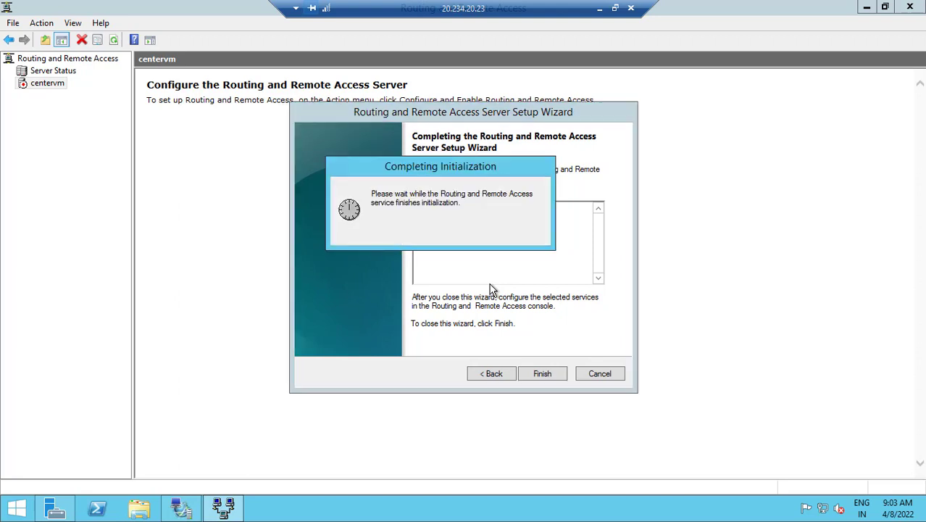
{"action": "left_click", "coordinate": [600, 9]}
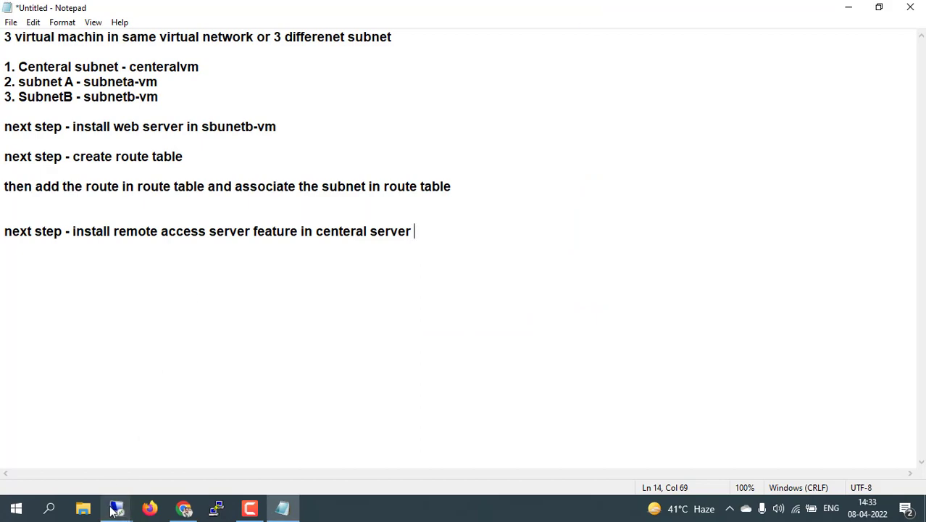
Refresh the 10.0.2.4 page in Internet Explorer on the 20.234.23.147 session so the welcome message loads
{"action": "mouse_move", "coordinate": [114, 510]}
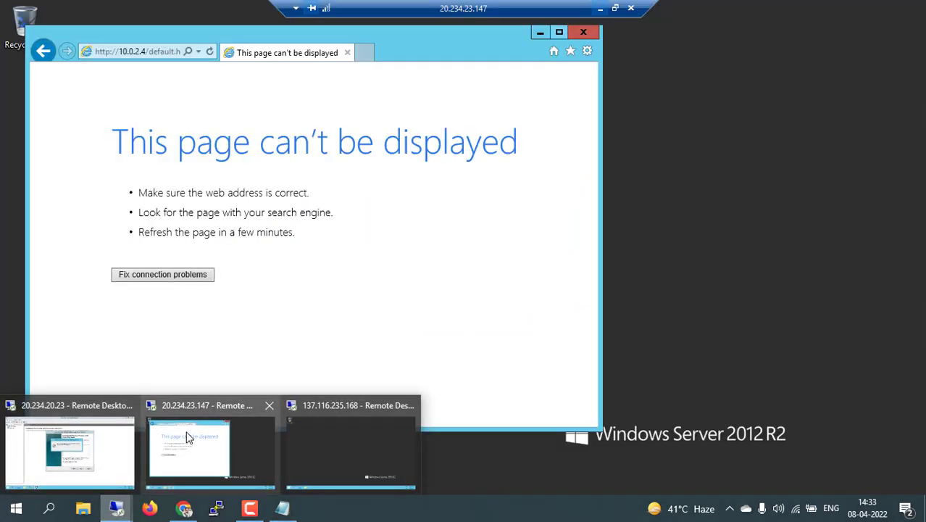
{"action": "left_click", "coordinate": [186, 438]}
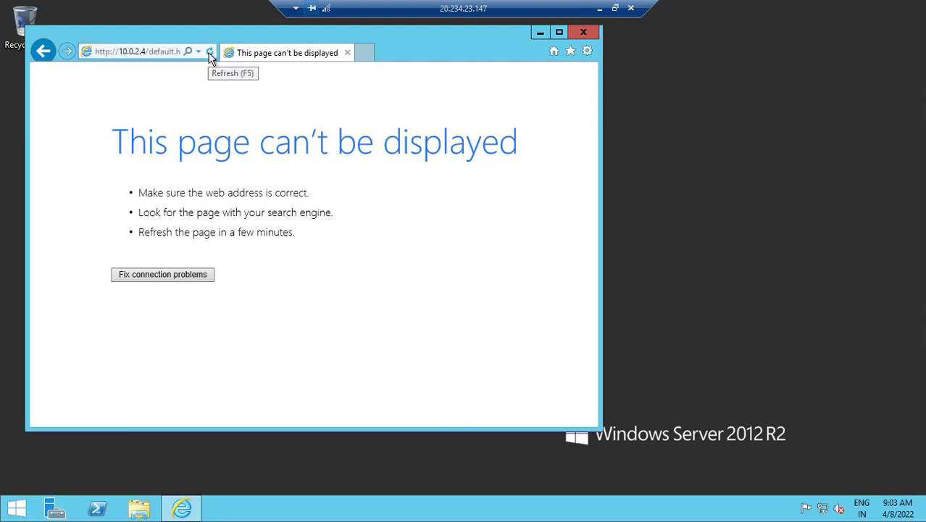
{"action": "left_click", "coordinate": [209, 53]}
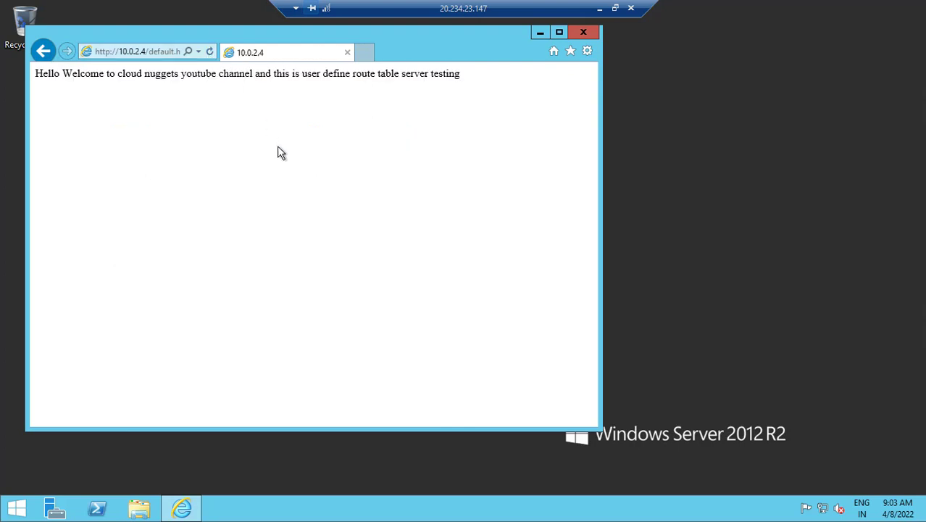
{"action": "left_click_drag", "start_coordinate": [111, 78], "coordinate": [354, 79]}
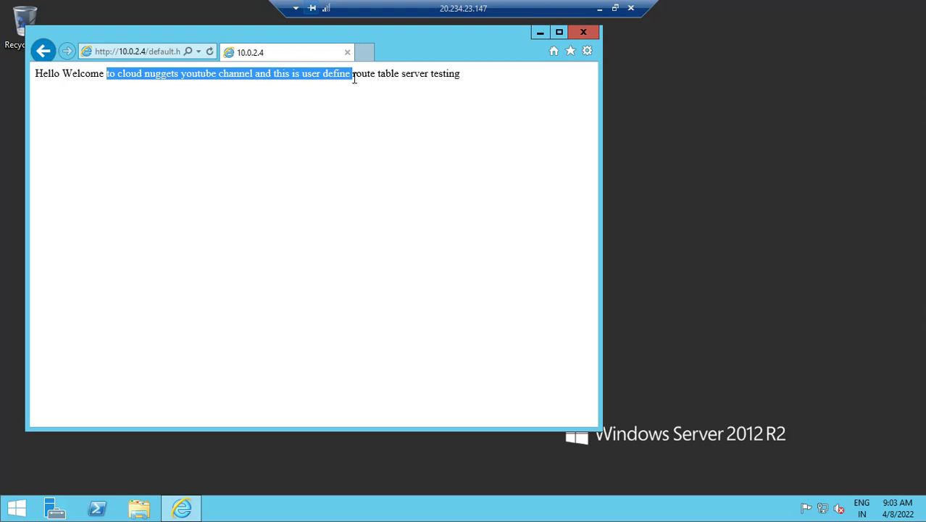
{"action": "left_click", "coordinate": [599, 8]}
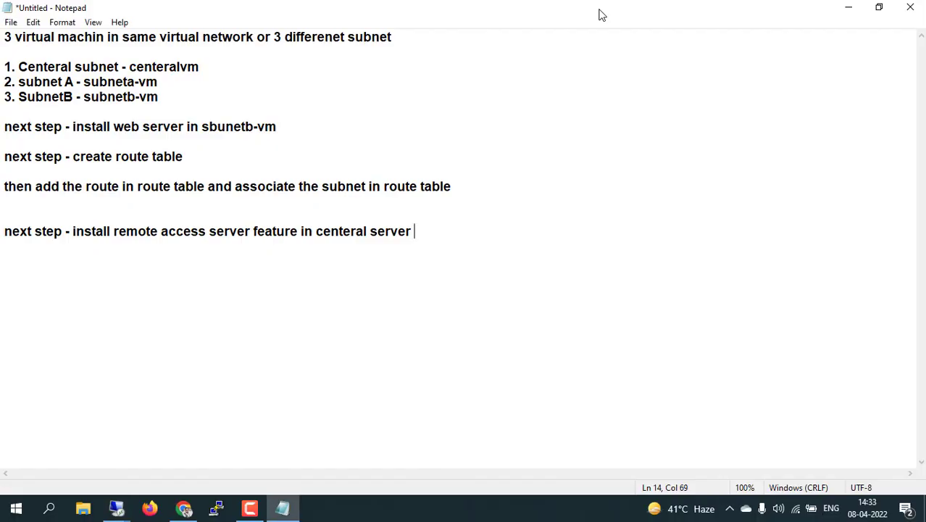
Rerun Network Watcher's Next hop for subnetB-vm from 10.0.2.4 to destination 10.0.1.4
{"action": "left_click", "coordinate": [184, 508]}
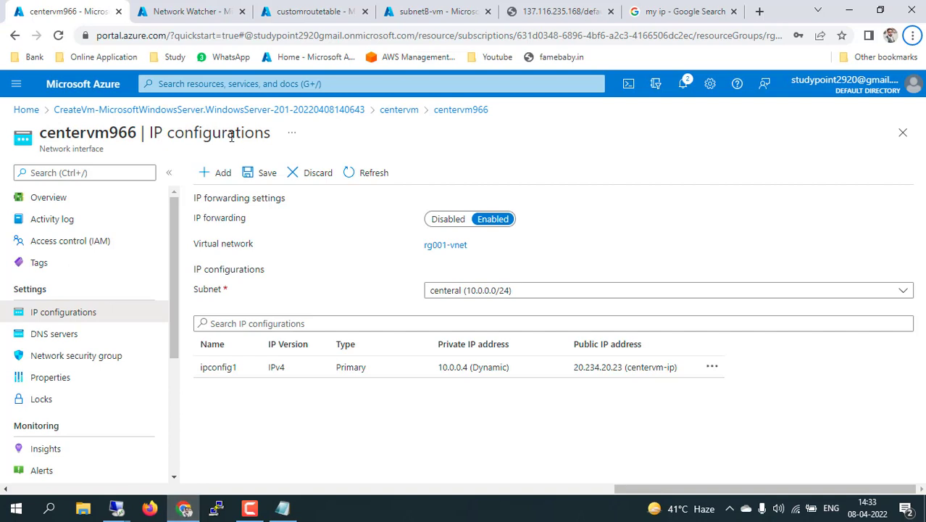
{"action": "left_click", "coordinate": [191, 10]}
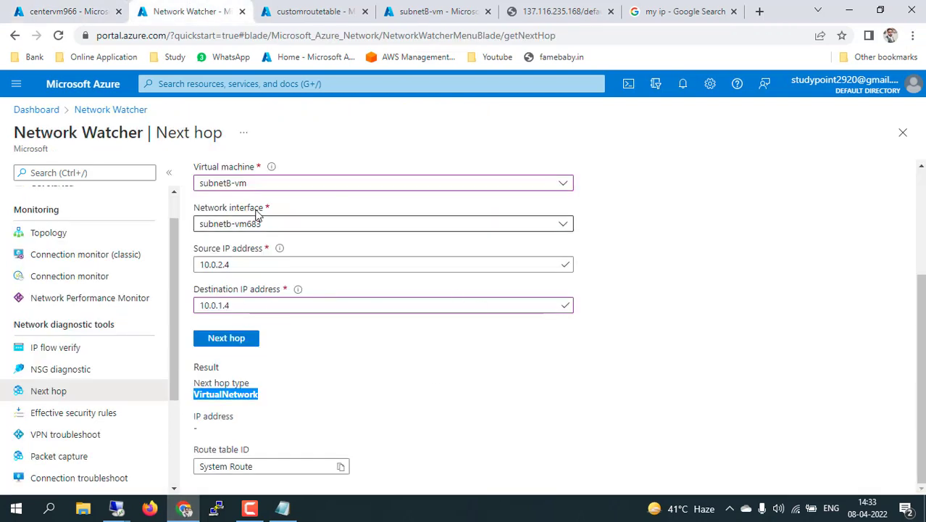
{"action": "left_click", "coordinate": [235, 306]}
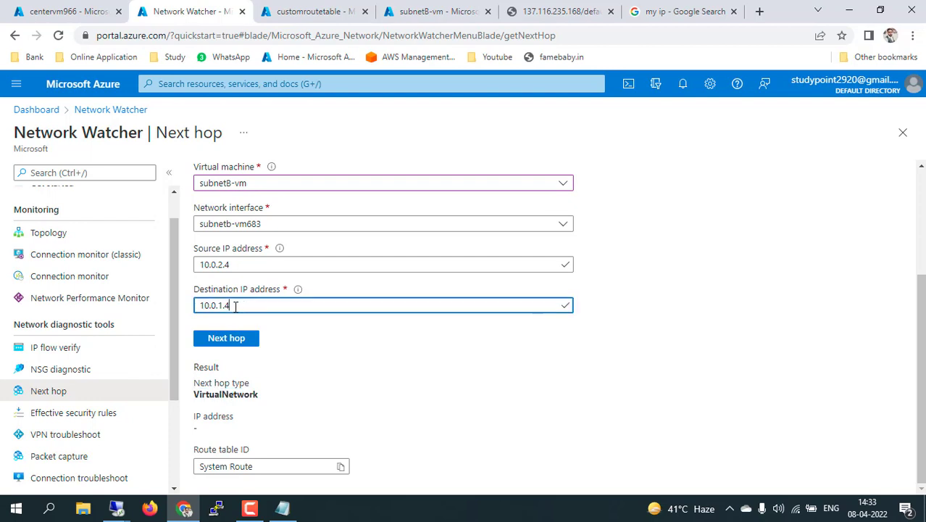
{"action": "double_click", "coordinate": [234, 306]}
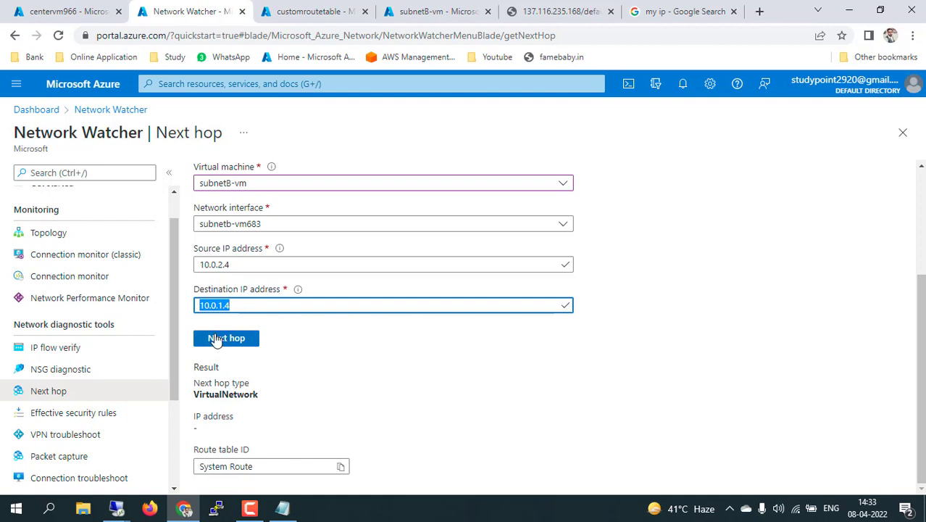
{"action": "left_click", "coordinate": [222, 339]}
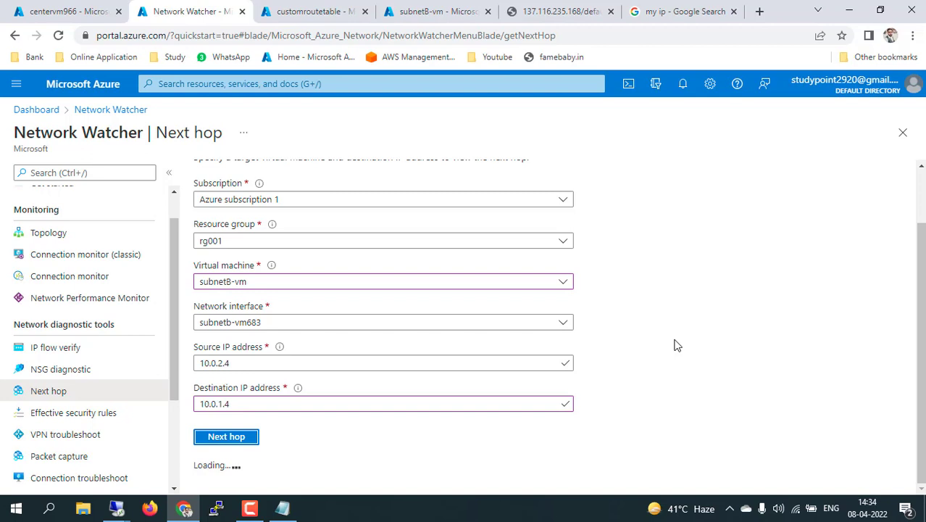
Verify the next hop result is VirtualAppliance at 10.0.0.4 via the custom route table, then return to centervm966
{"action": "scroll", "coordinate": [674, 345], "scroll_direction": "down", "scroll_amount": 2}
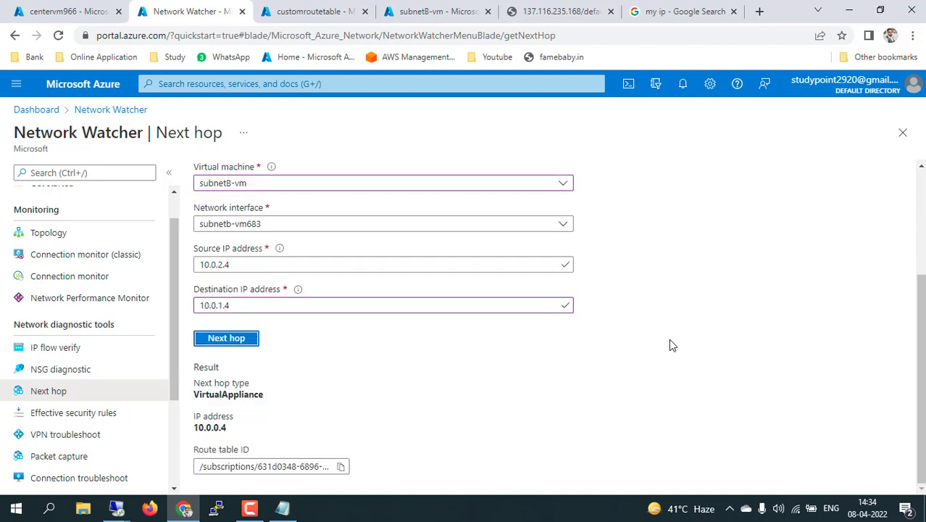
{"action": "left_click_drag", "start_coordinate": [208, 382], "coordinate": [246, 382]}
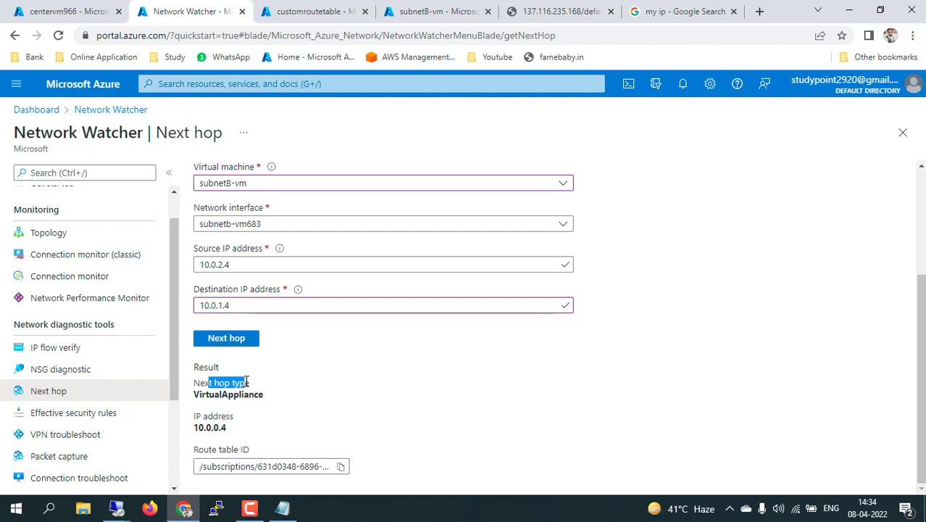
{"action": "left_click", "coordinate": [203, 395]}
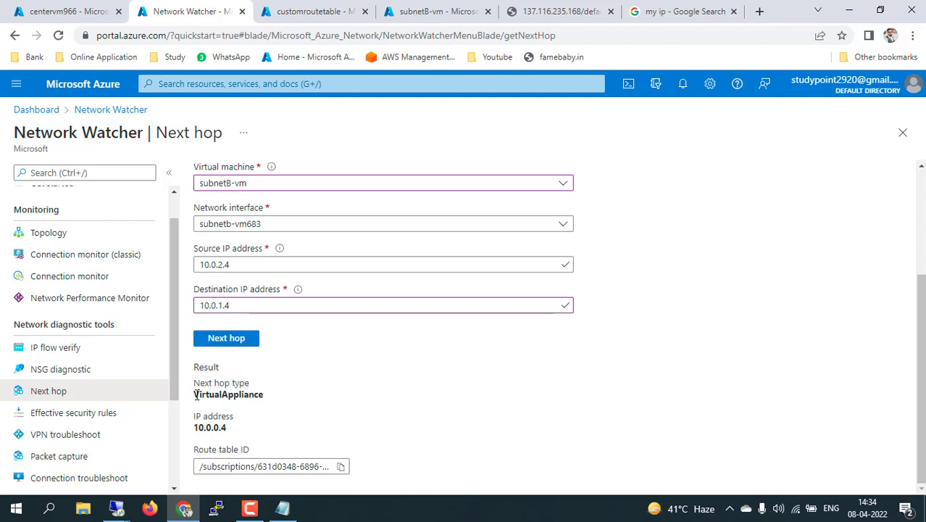
{"action": "left_click_drag", "start_coordinate": [194, 395], "coordinate": [264, 392]}
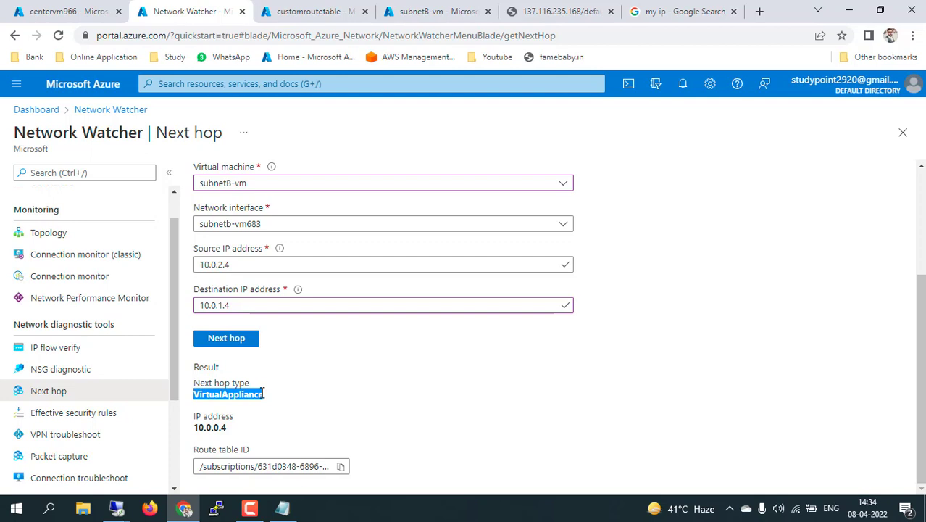
{"action": "left_click_drag", "start_coordinate": [194, 427], "coordinate": [232, 433]}
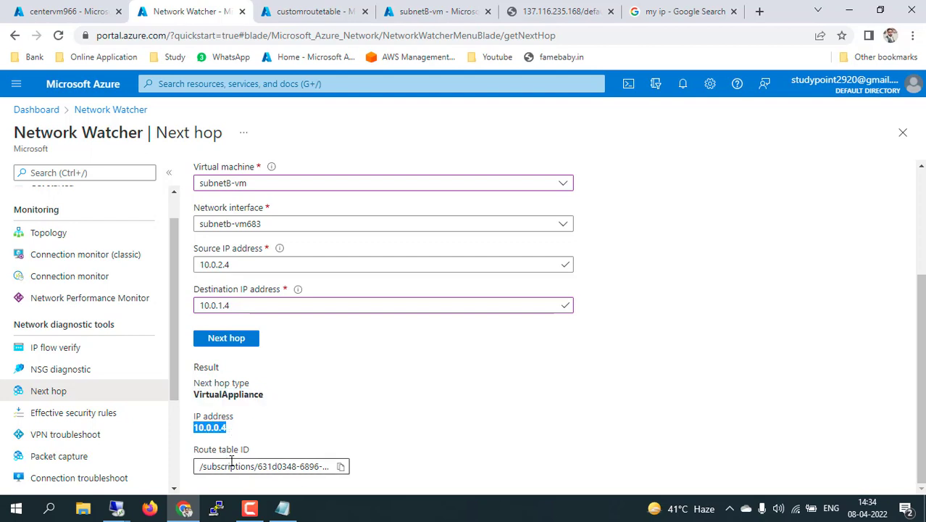
{"action": "left_click_drag", "start_coordinate": [230, 466], "coordinate": [364, 468]}
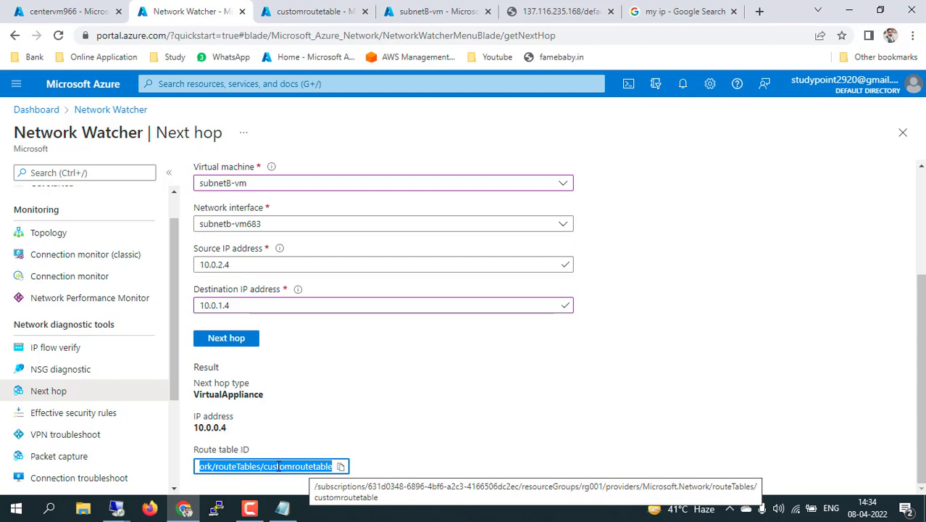
{"action": "left_click", "coordinate": [336, 353]}
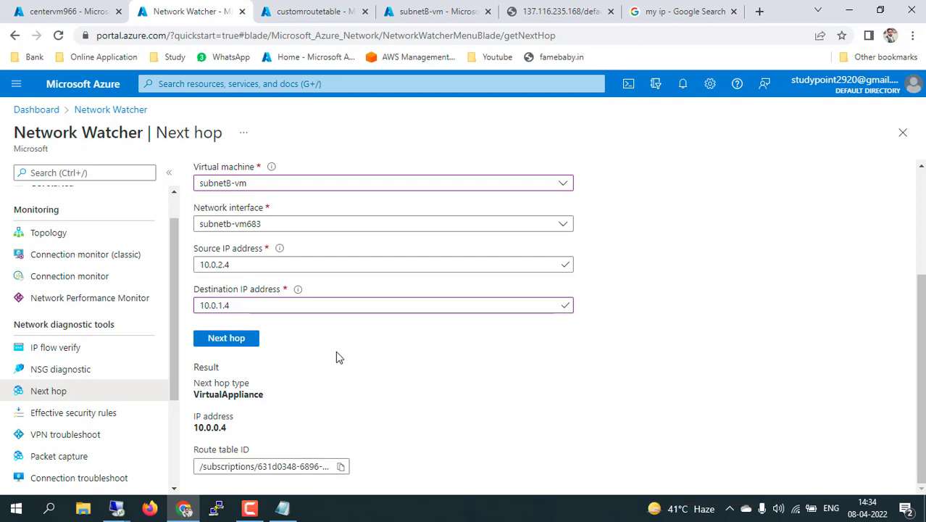
{"action": "scroll", "coordinate": [335, 351], "scroll_direction": "up", "scroll_amount": 3}
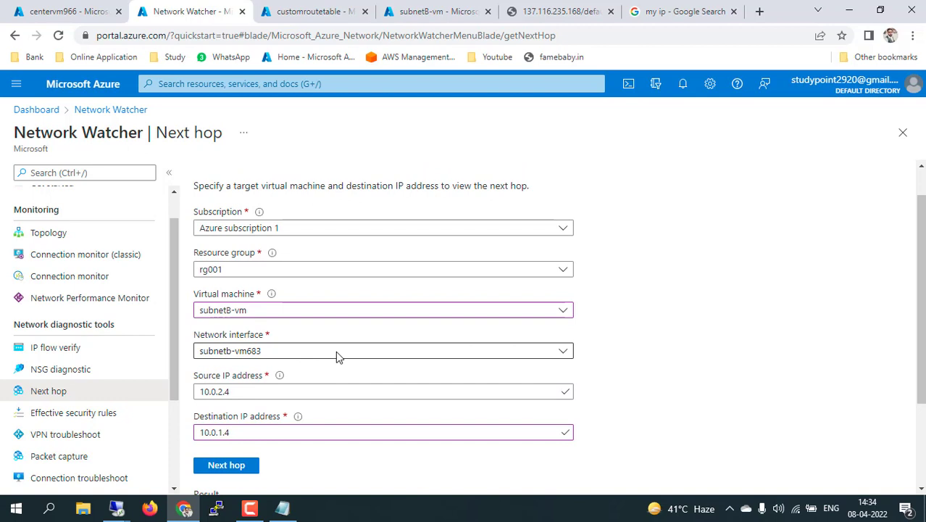
{"action": "scroll", "coordinate": [337, 355], "scroll_direction": "down", "scroll_amount": 3}
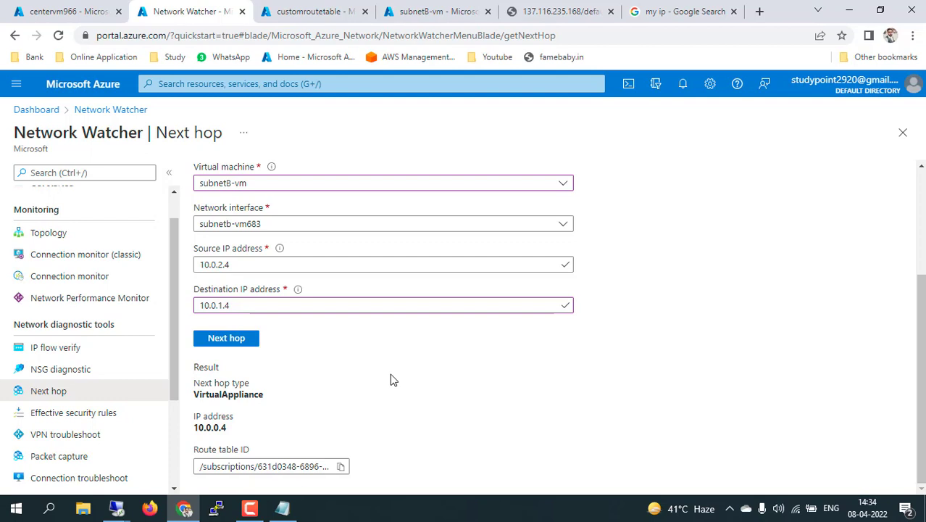
{"action": "left_click", "coordinate": [61, 11]}
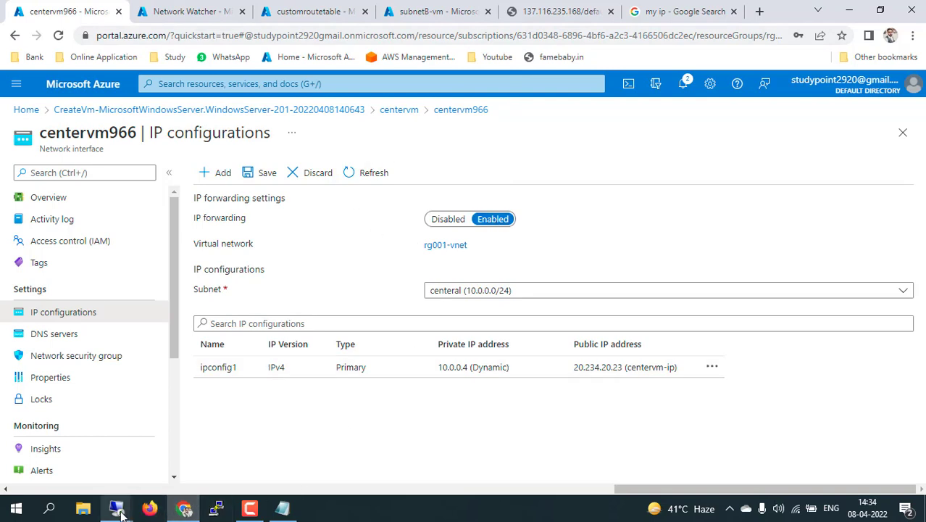
Stop the Routing and Remote Access service on centervm via All Tasks > Stop
{"action": "mouse_move", "coordinate": [120, 511]}
{"action": "left_click", "coordinate": [87, 432]}
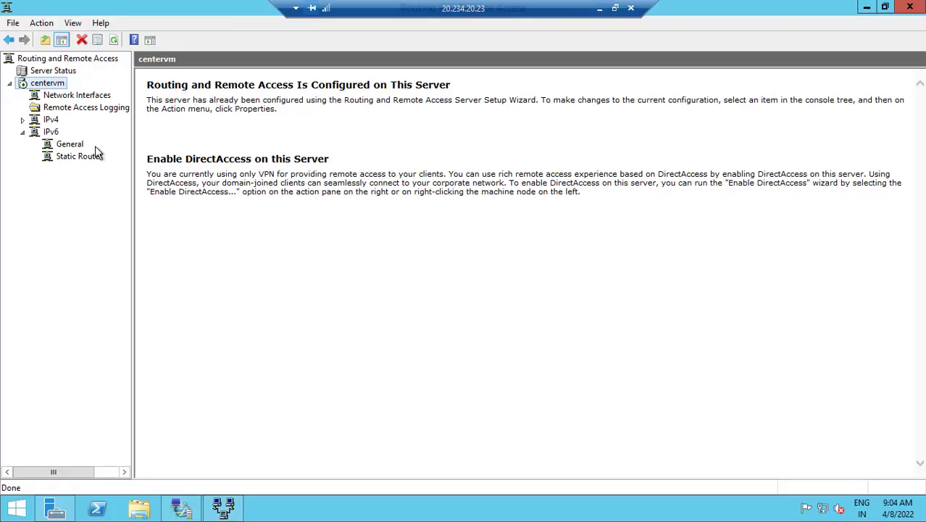
{"action": "right_click", "coordinate": [58, 88]}
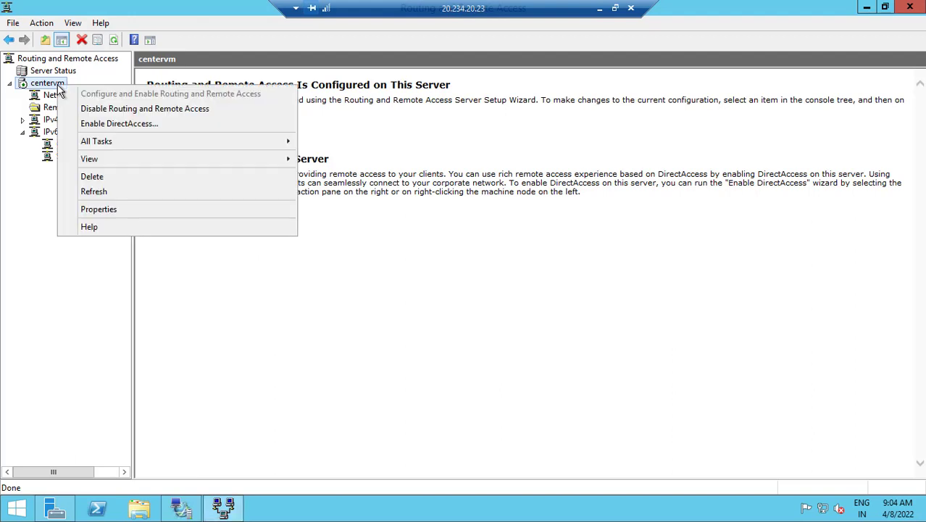
{"action": "mouse_move", "coordinate": [167, 149]}
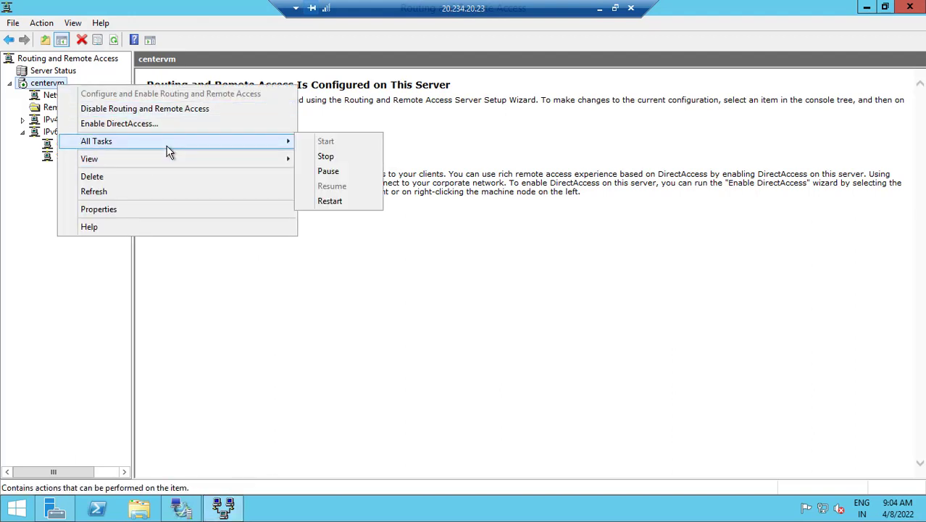
{"action": "left_click", "coordinate": [335, 158]}
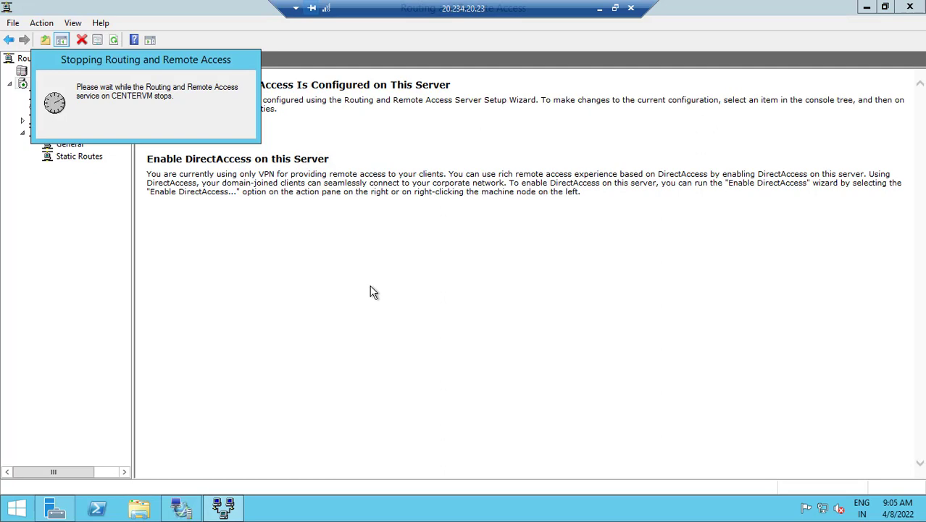
{"action": "left_click", "coordinate": [600, 8]}
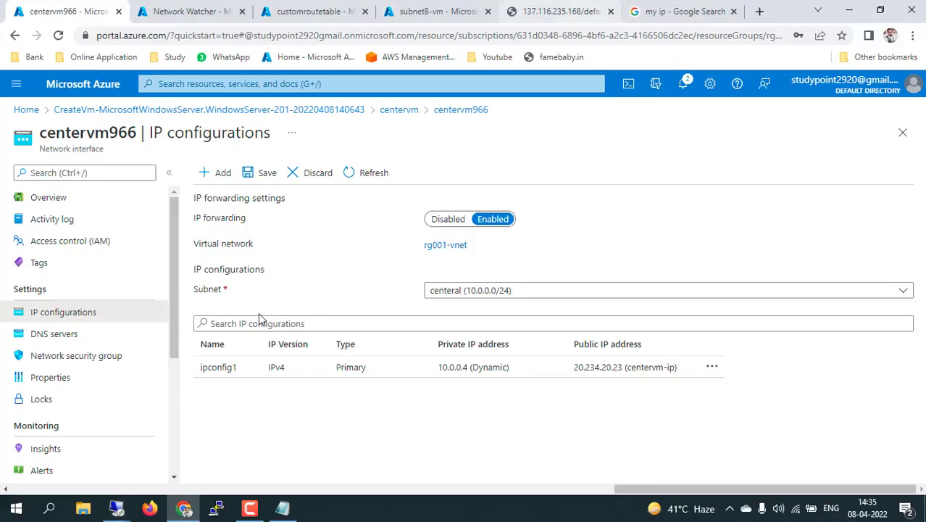
{"action": "mouse_move", "coordinate": [216, 509]}
{"action": "left_click", "coordinate": [205, 429]}
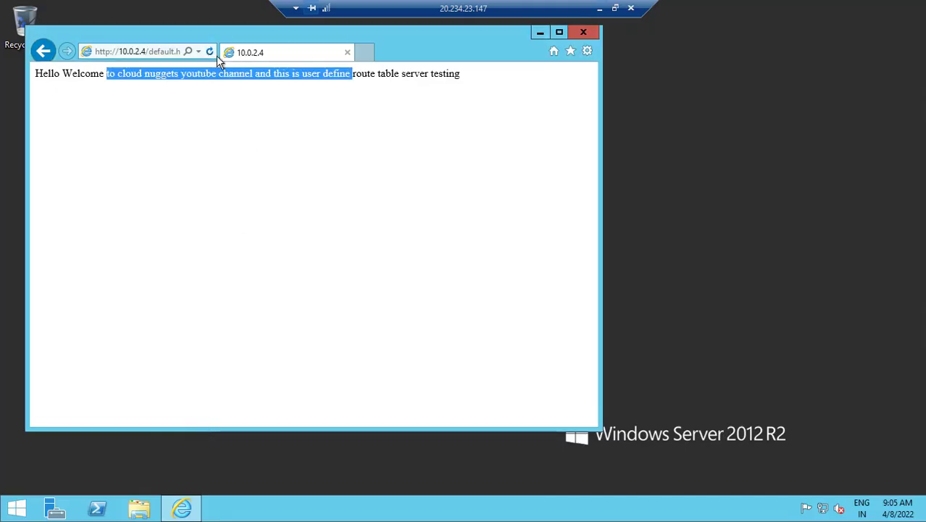
{"action": "left_click", "coordinate": [210, 52]}
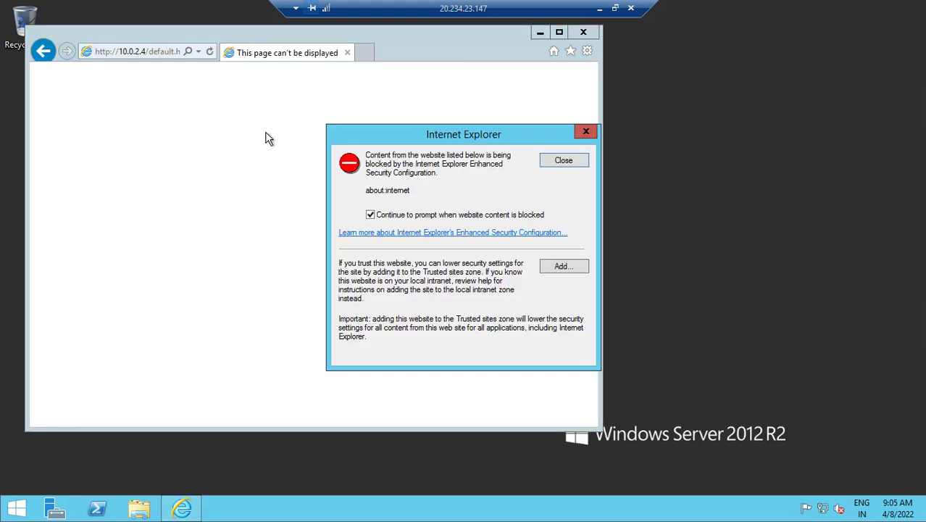
{"action": "left_click", "coordinate": [600, 8]}
Start the Routing and Remote Access service on centervm again via All Tasks > Start
{"action": "mouse_move", "coordinate": [116, 508]}
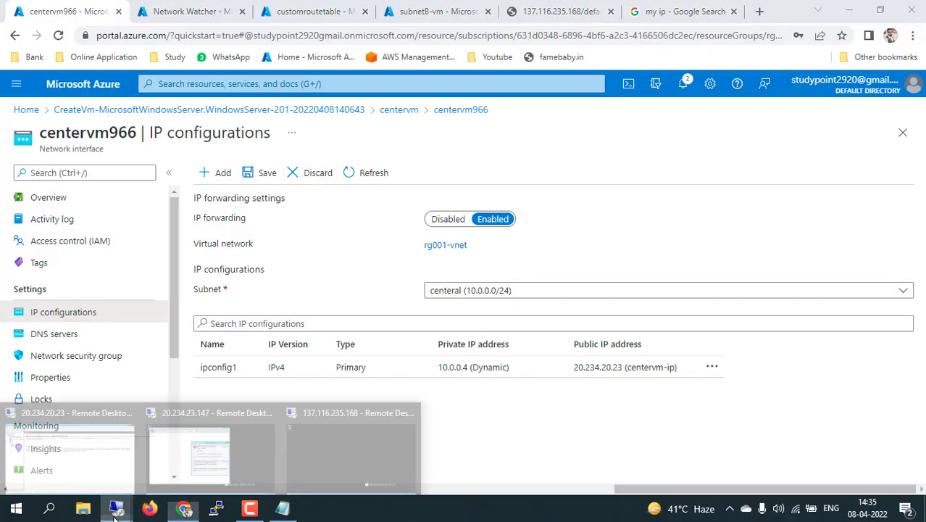
{"action": "left_click", "coordinate": [83, 437]}
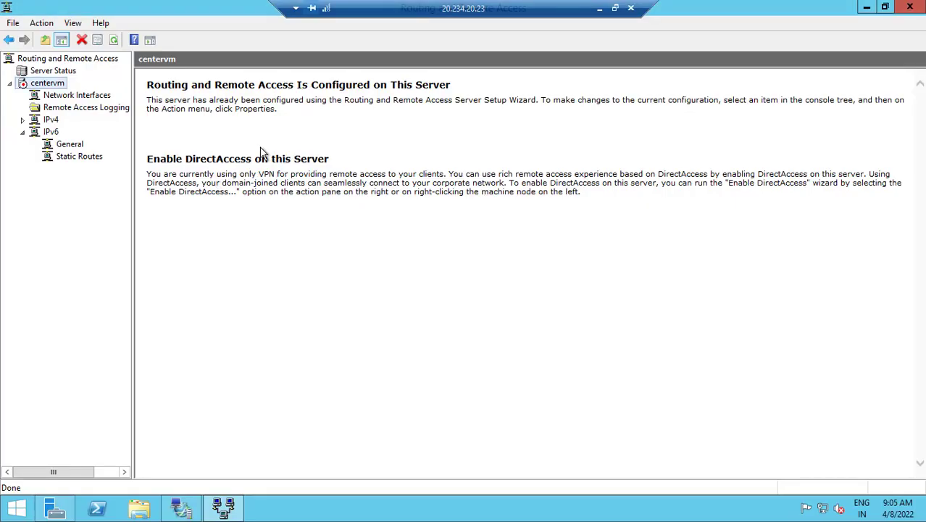
{"action": "right_click", "coordinate": [56, 86]}
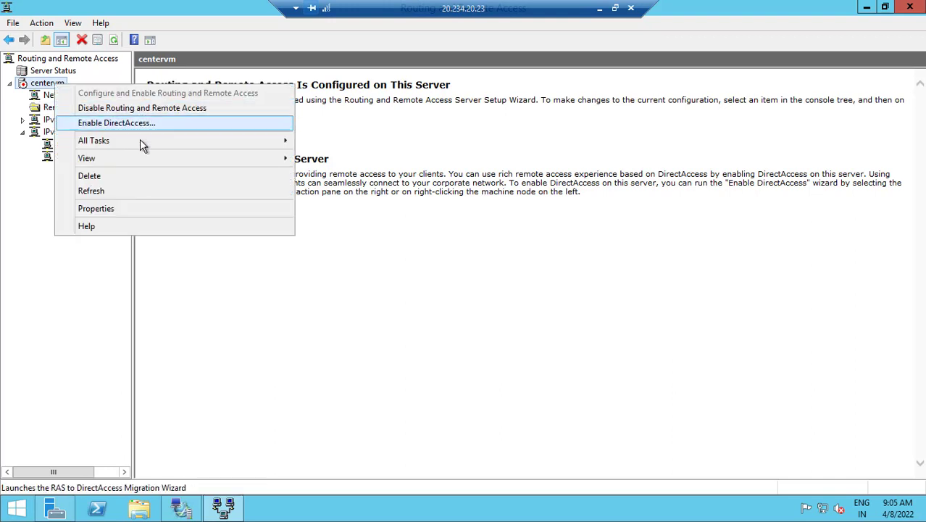
{"action": "mouse_move", "coordinate": [140, 144]}
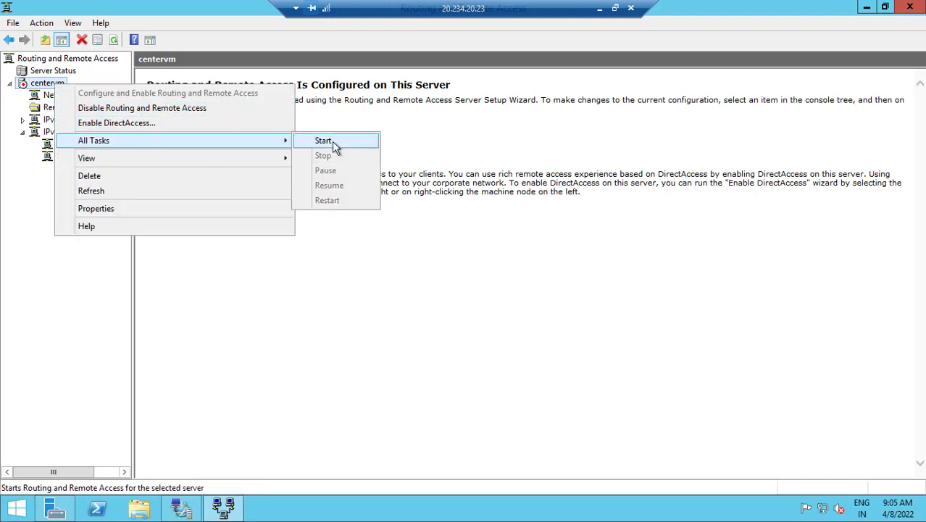
{"action": "left_click", "coordinate": [323, 141]}
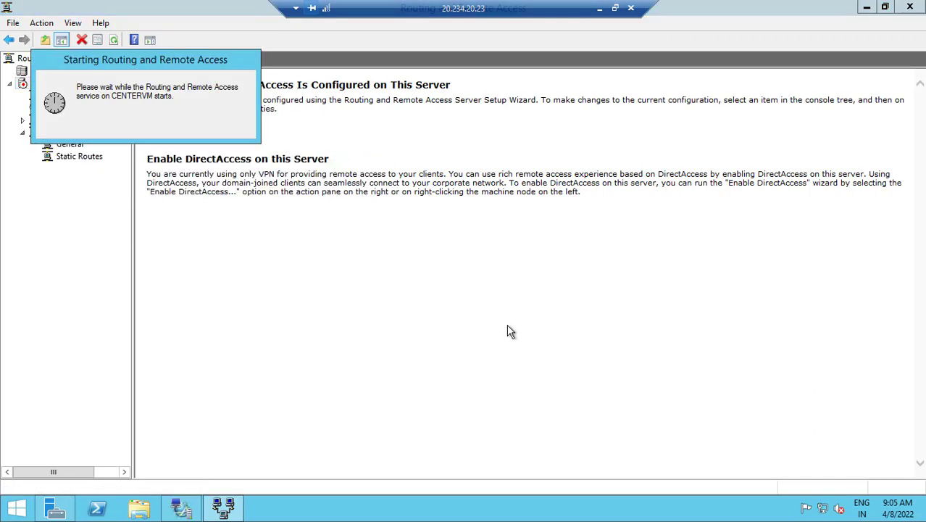
Dismiss the IE security warning on the 20.234.23.147 session and reload the 10.0.2.4 welcome page
{"action": "left_click", "coordinate": [599, 8]}
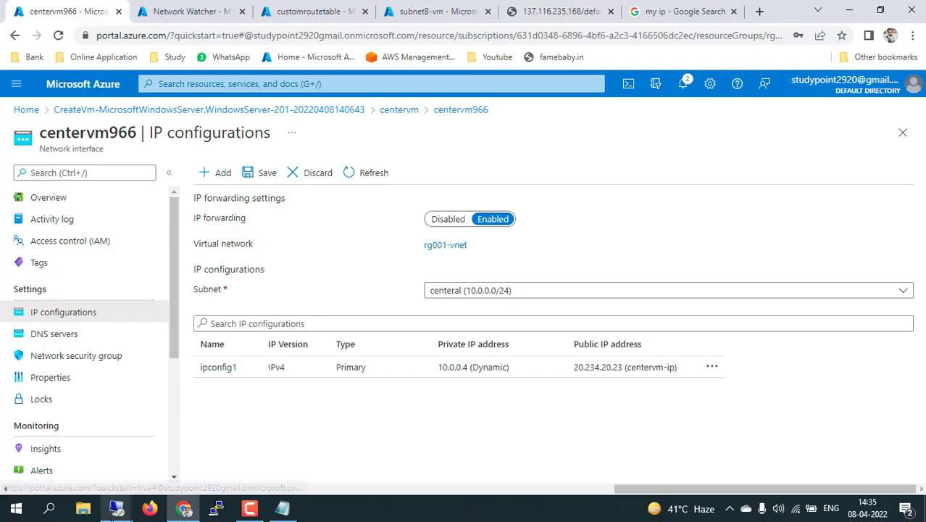
{"action": "mouse_move", "coordinate": [116, 509]}
{"action": "left_click", "coordinate": [188, 447]}
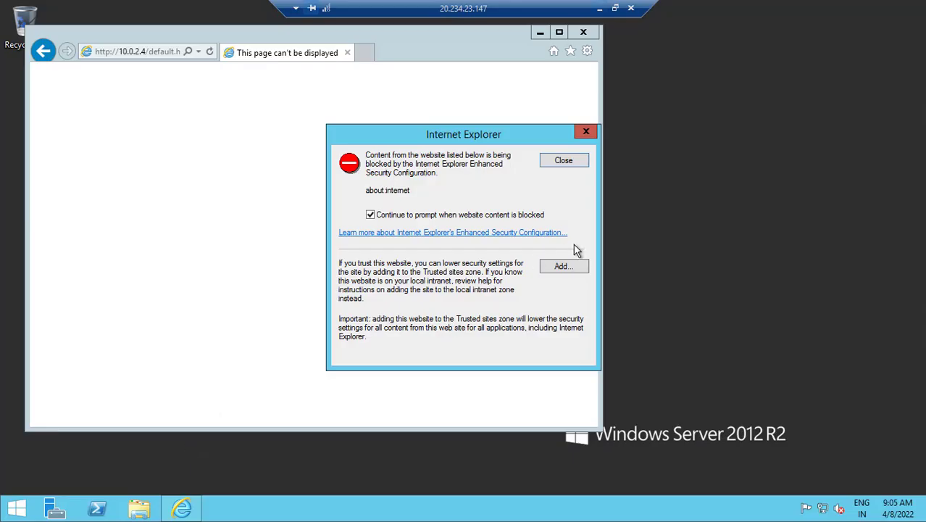
{"action": "left_click", "coordinate": [580, 161]}
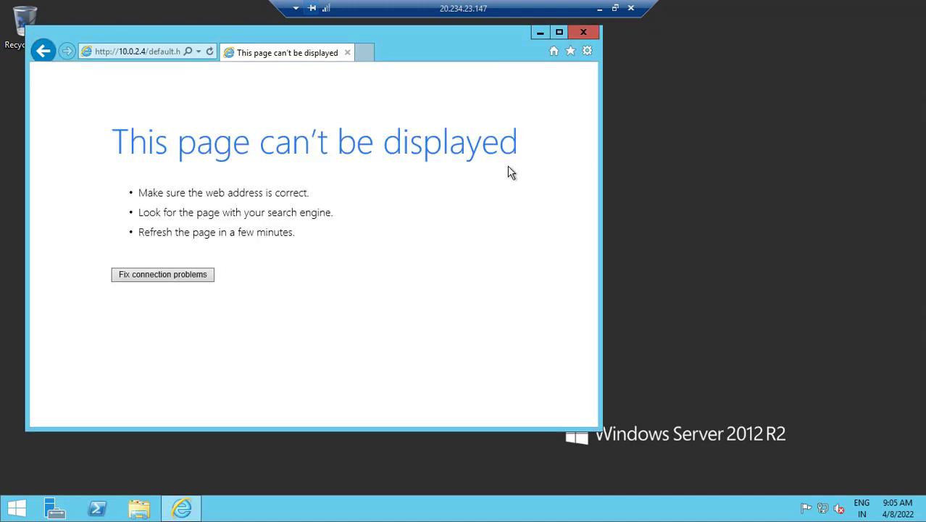
{"action": "left_click", "coordinate": [209, 51]}
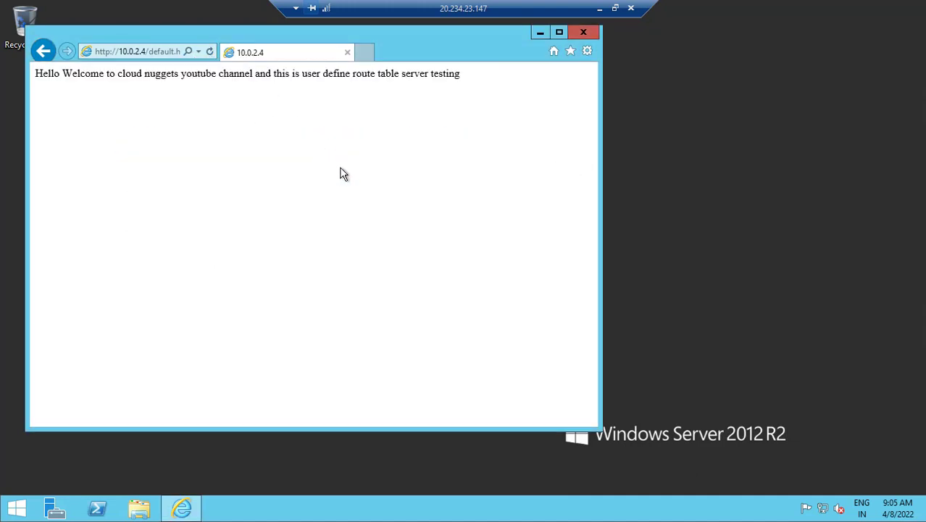
{"action": "left_click", "coordinate": [599, 8]}
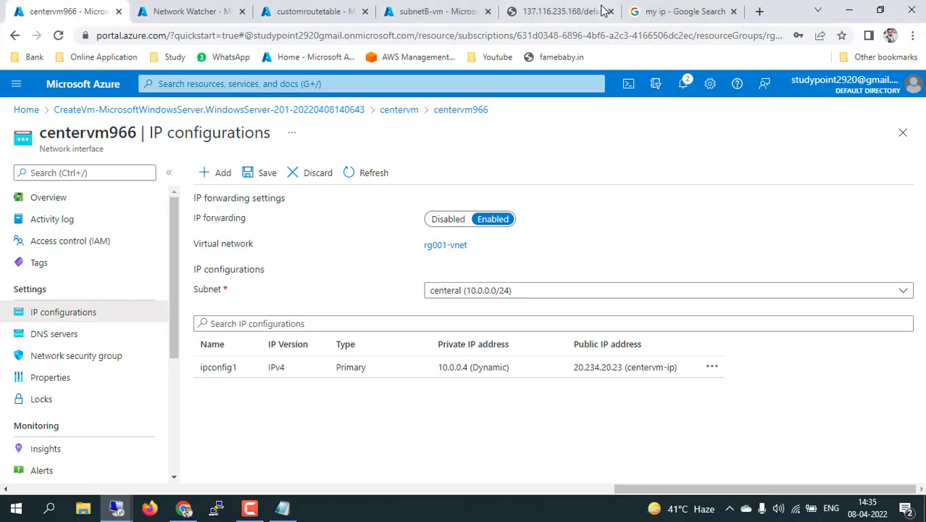
Highlight the Next hop result VirtualAppliance with IP 10.0.0.4 in Network Watcher
{"action": "left_click", "coordinate": [149, 6]}
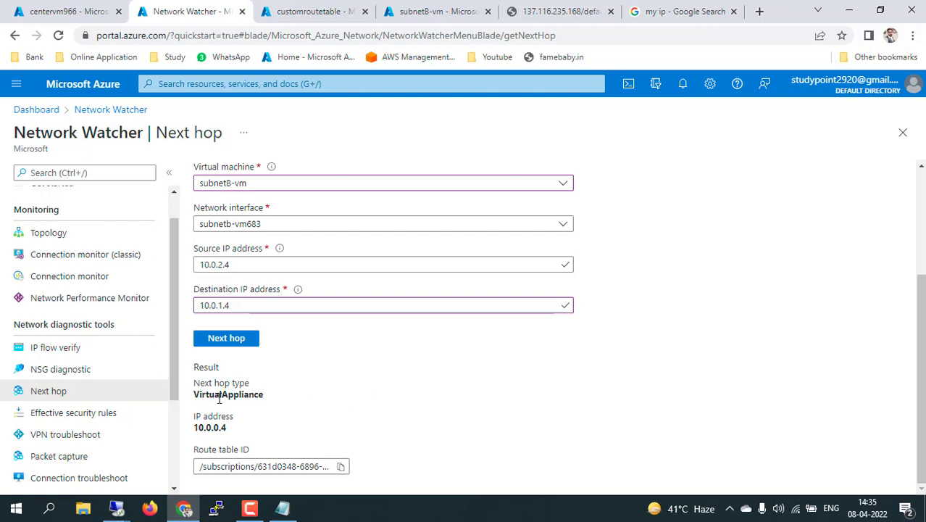
{"action": "left_click_drag", "start_coordinate": [210, 397], "coordinate": [289, 399]}
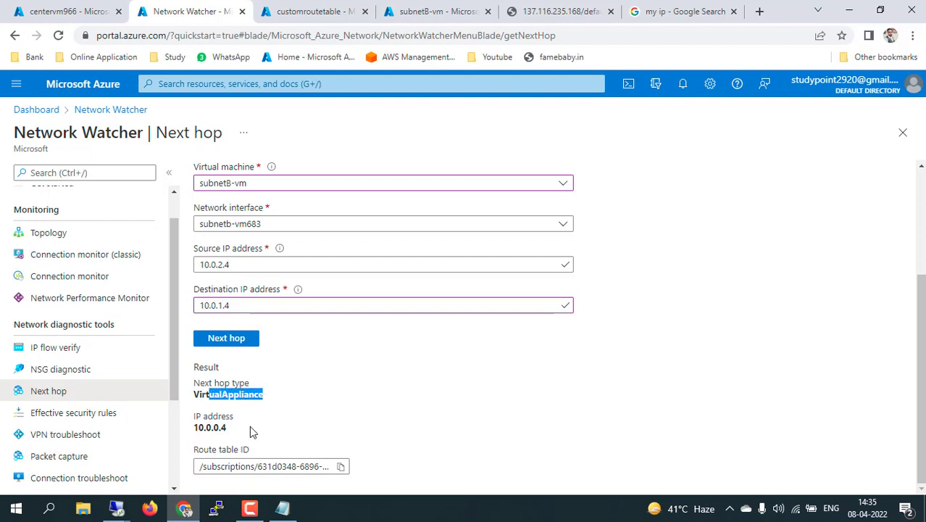
{"action": "left_click_drag", "start_coordinate": [195, 427], "coordinate": [227, 432]}
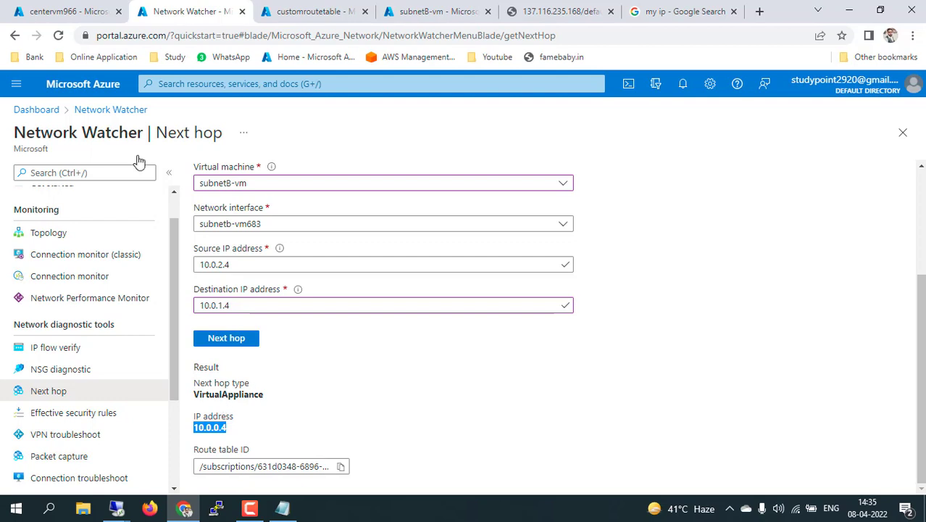
Copy centervm966's private IP 10.0.0.4 from its Overview and compare it against the Next hop result
{"action": "left_click", "coordinate": [81, 10]}
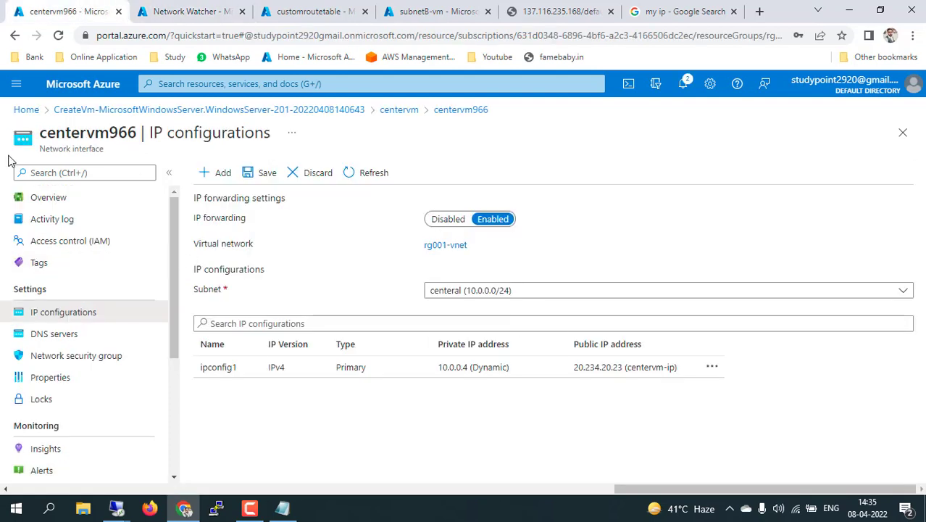
{"action": "left_click", "coordinate": [57, 200]}
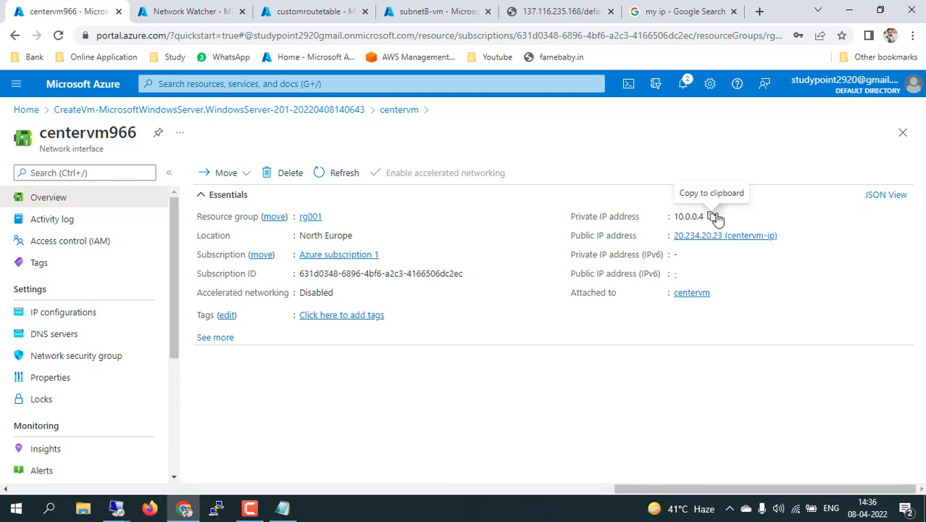
{"action": "left_click", "coordinate": [714, 217]}
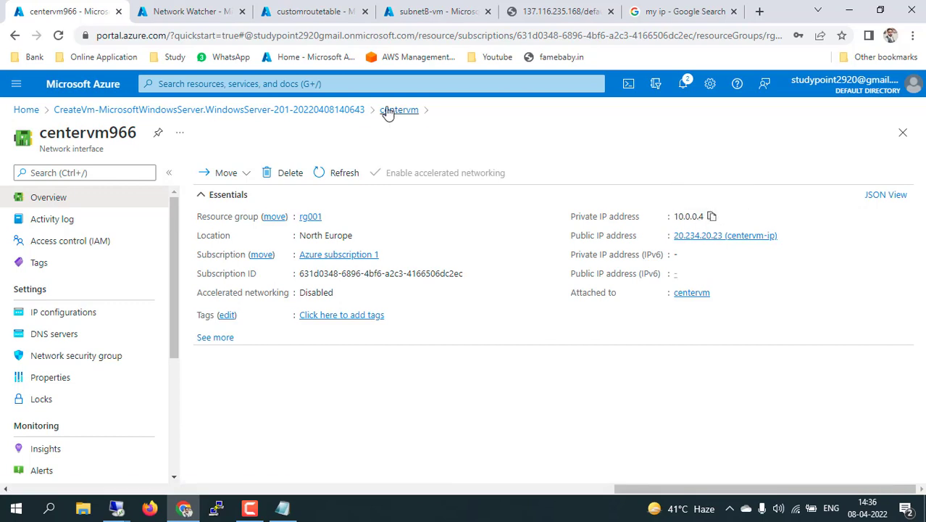
{"action": "left_click", "coordinate": [190, 11]}
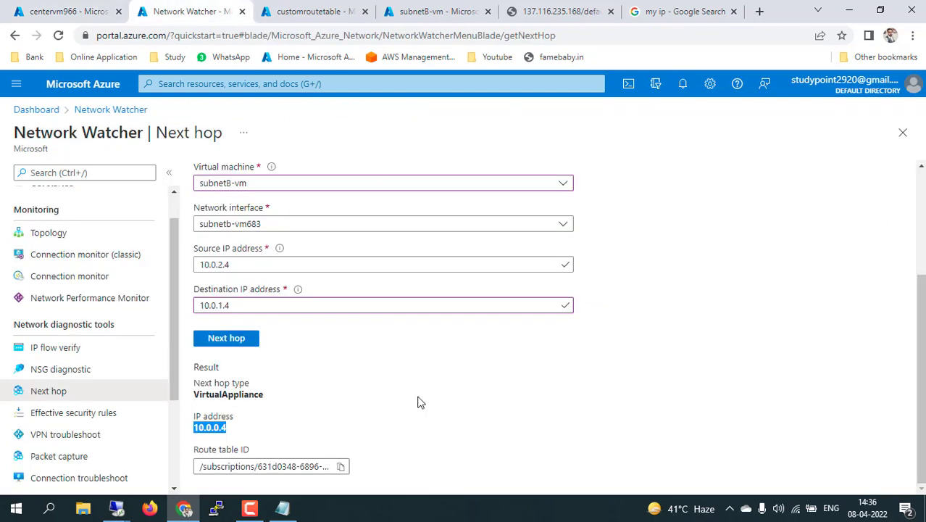
{"action": "left_click", "coordinate": [219, 427]}
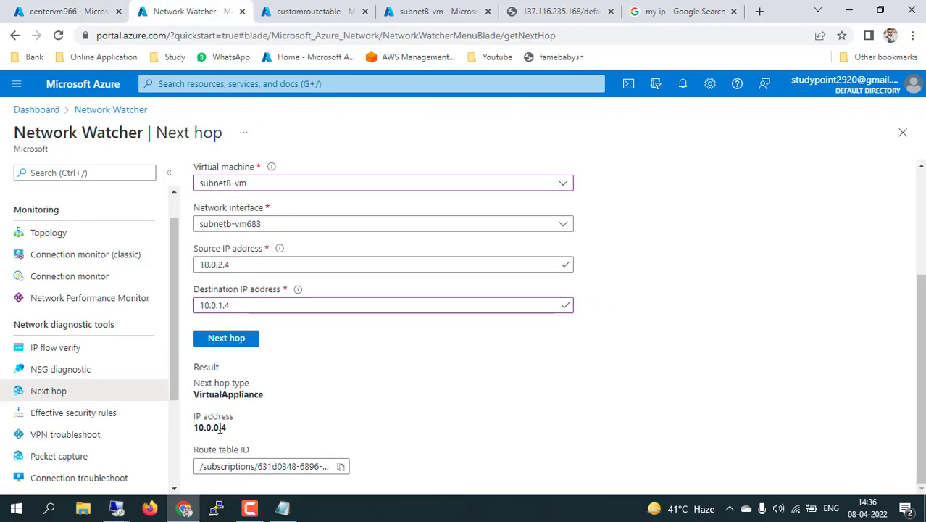
{"action": "scroll", "coordinate": [469, 341], "scroll_direction": "up", "scroll_amount": 3}
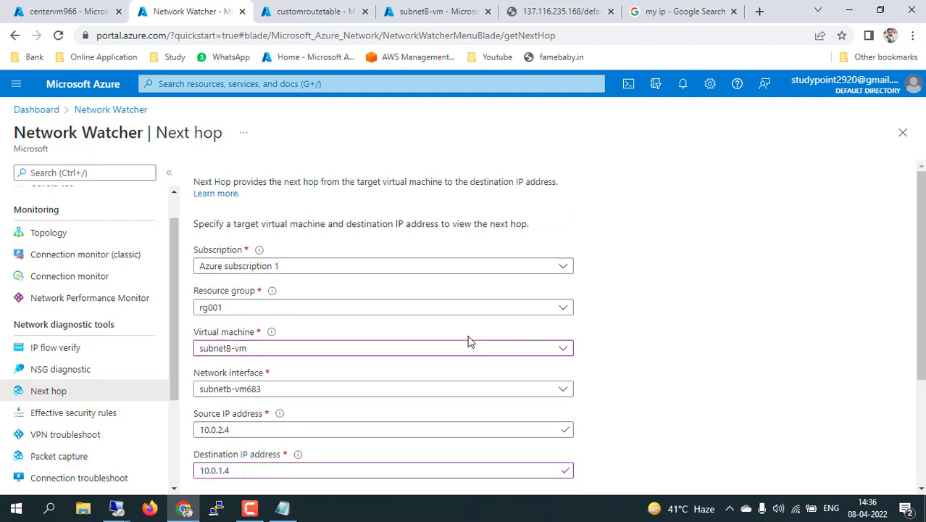